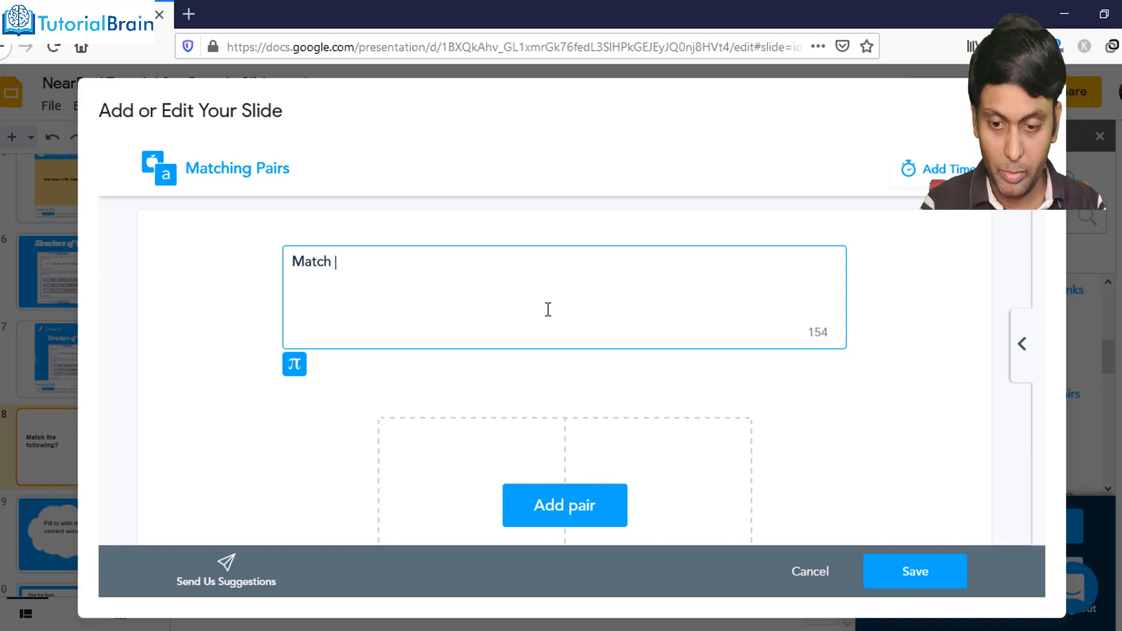
Enter "Match the following pairs" as the question text of the Matching Pairs activity.
{"action": "key", "text": "BackSpace"}
{"action": "key", "text": "BackSpace"}
{"action": "type", "text": "the fol"}
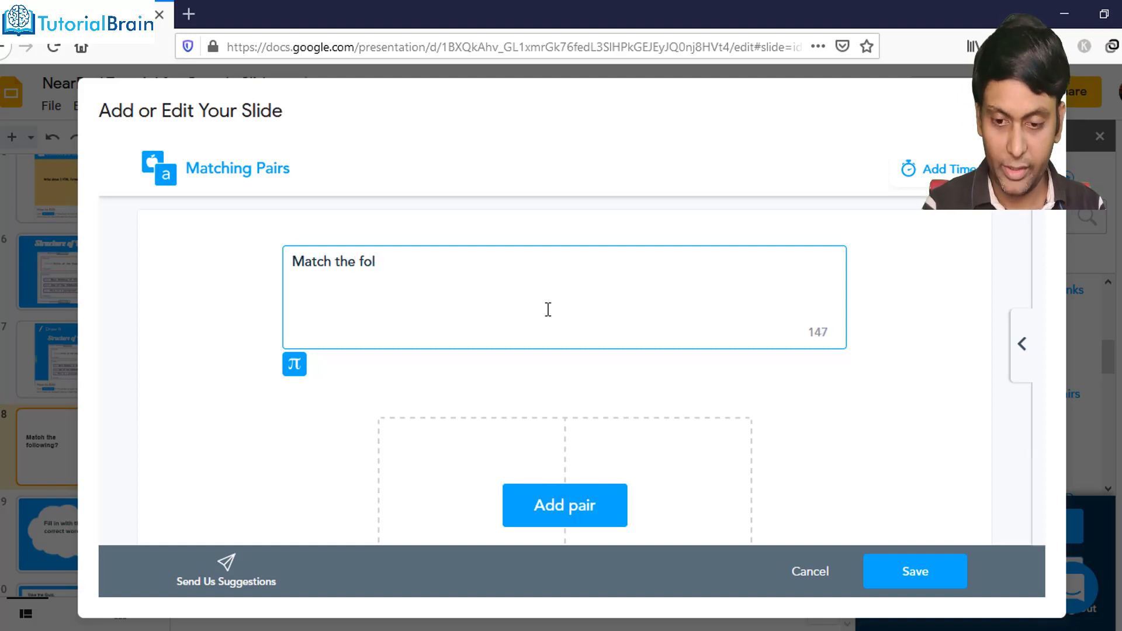
{"action": "type", "text": "lowing pairs"}
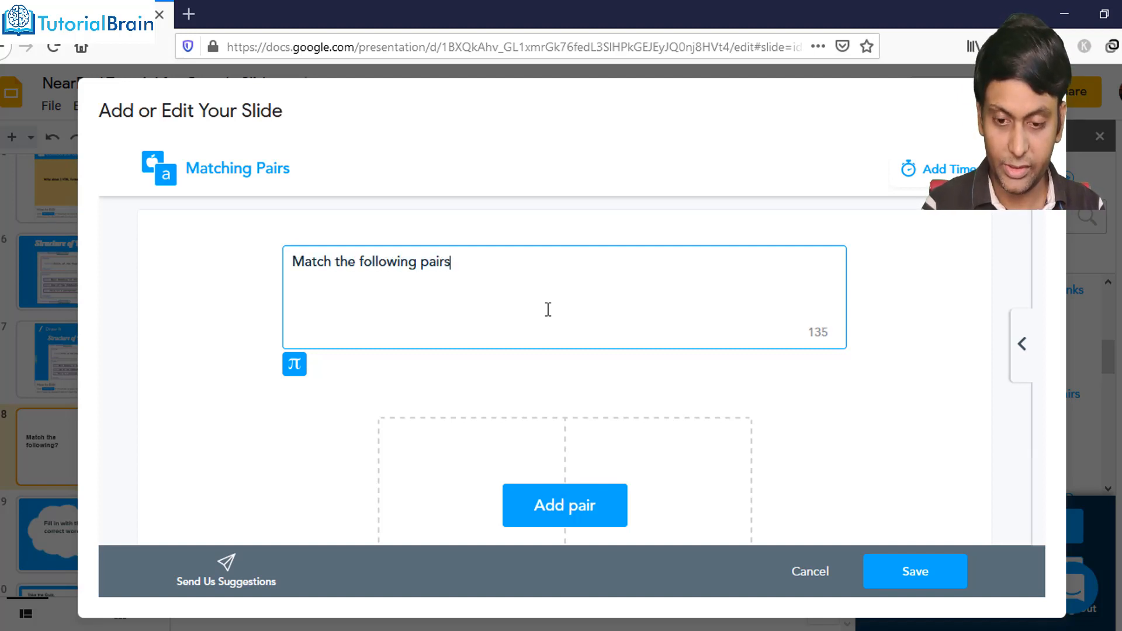
{"action": "left_click", "coordinate": [511, 449]}
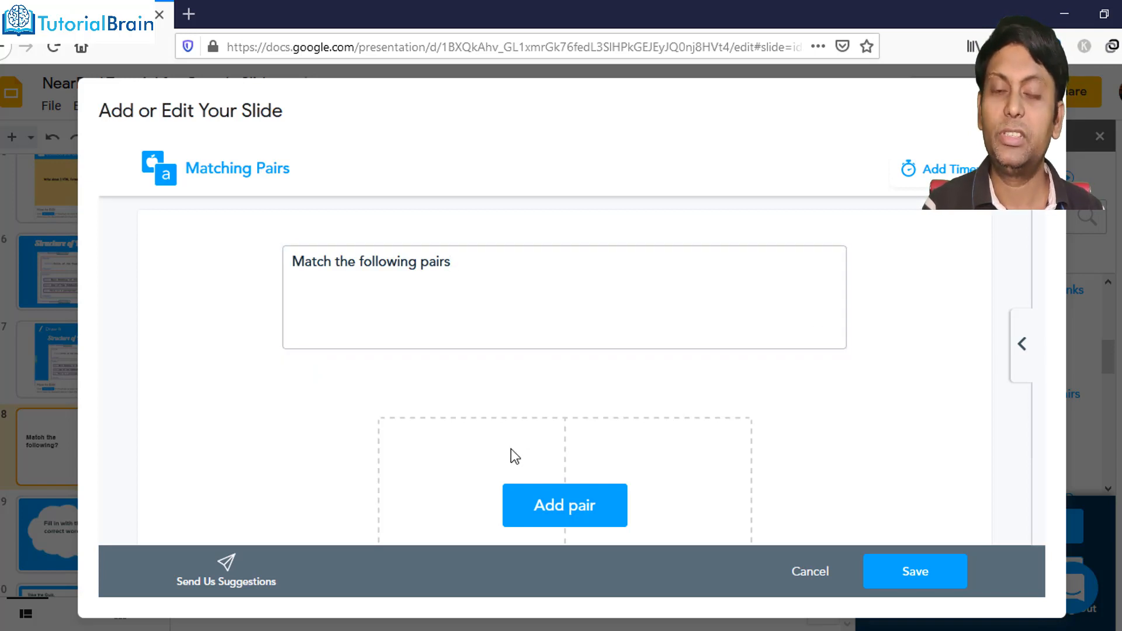
Add a first text pair matching "HTML" with "CSS".
{"action": "left_click", "coordinate": [538, 506]}
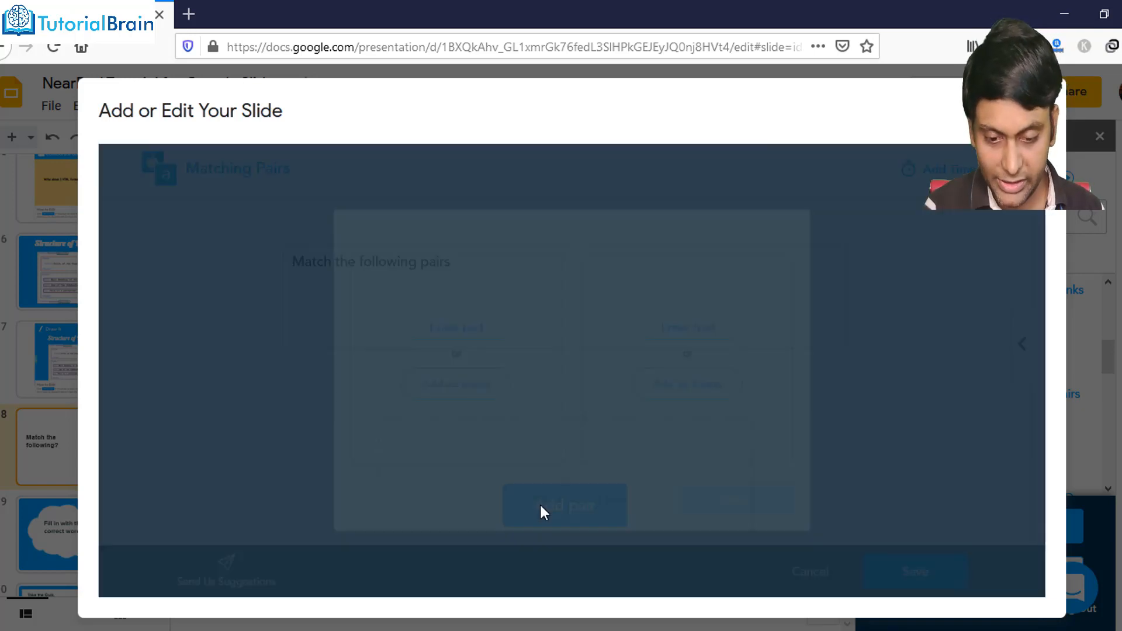
{"action": "left_click", "coordinate": [463, 316]}
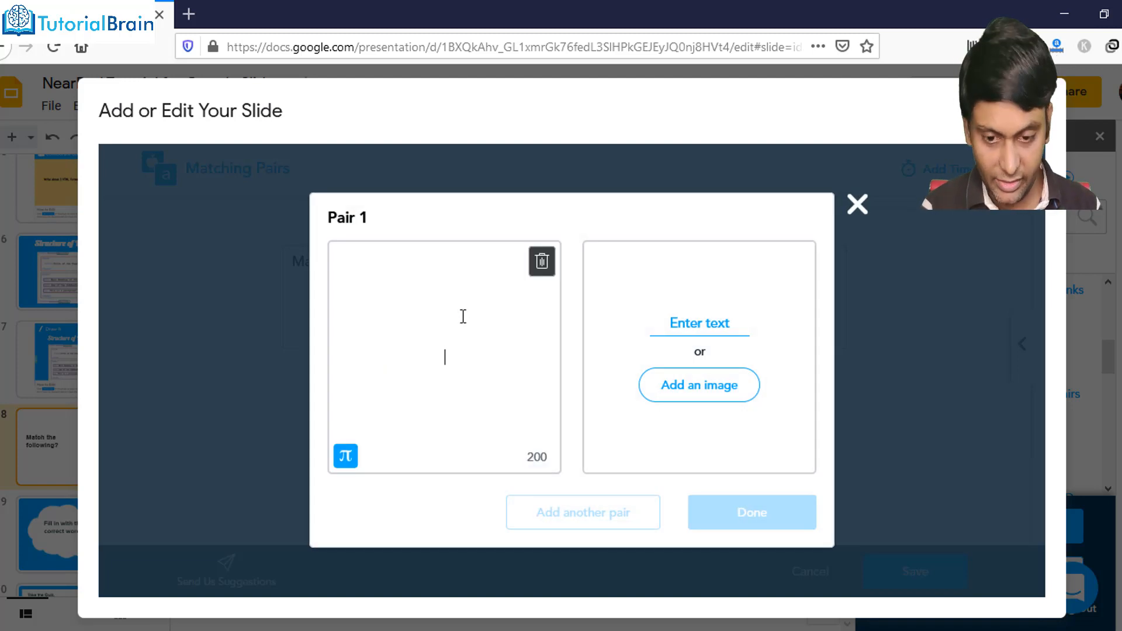
{"action": "type", "text": "HTML"}
{"action": "left_click", "coordinate": [694, 315]}
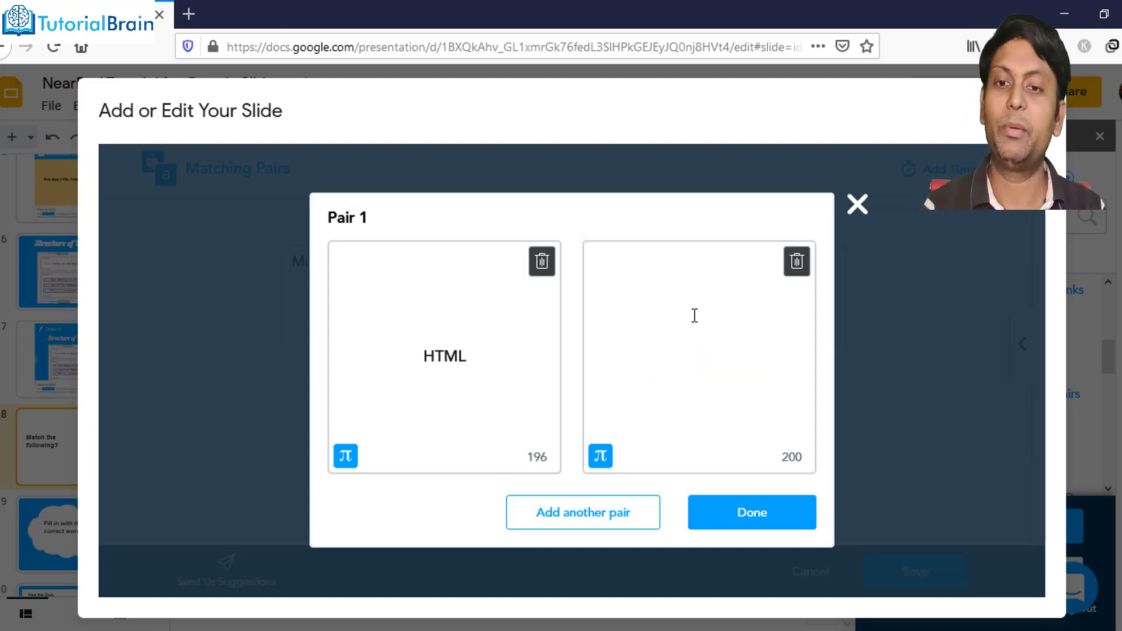
{"action": "type", "text": "CSS"}
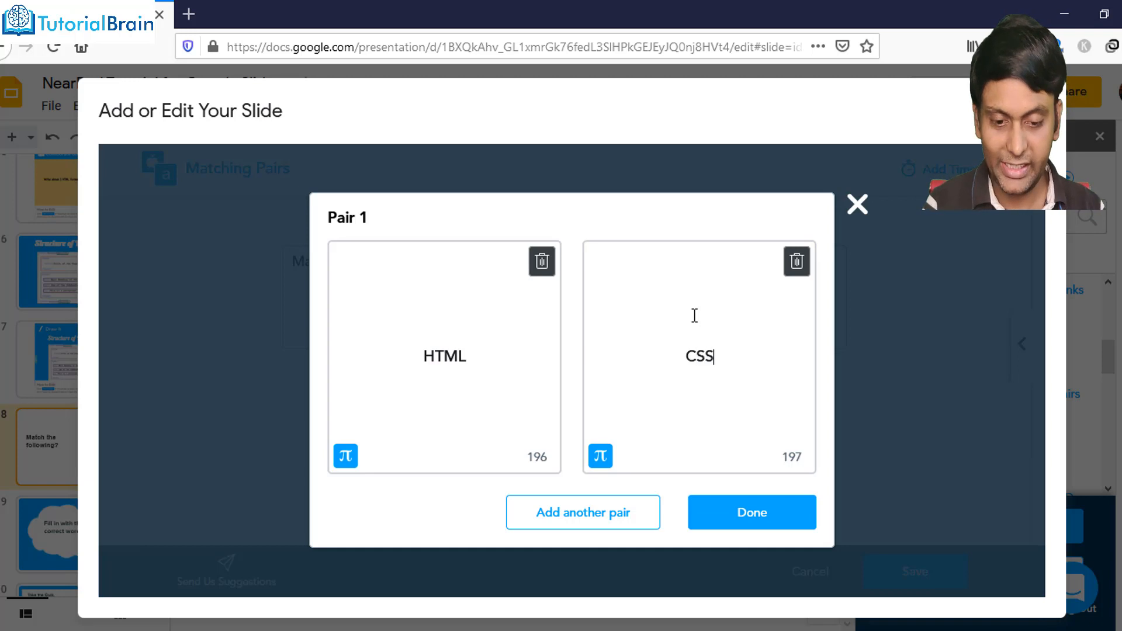
Add a second text pair matching "Java" with "Programming language".
{"action": "left_click", "coordinate": [591, 519]}
{"action": "left_click", "coordinate": [459, 323]}
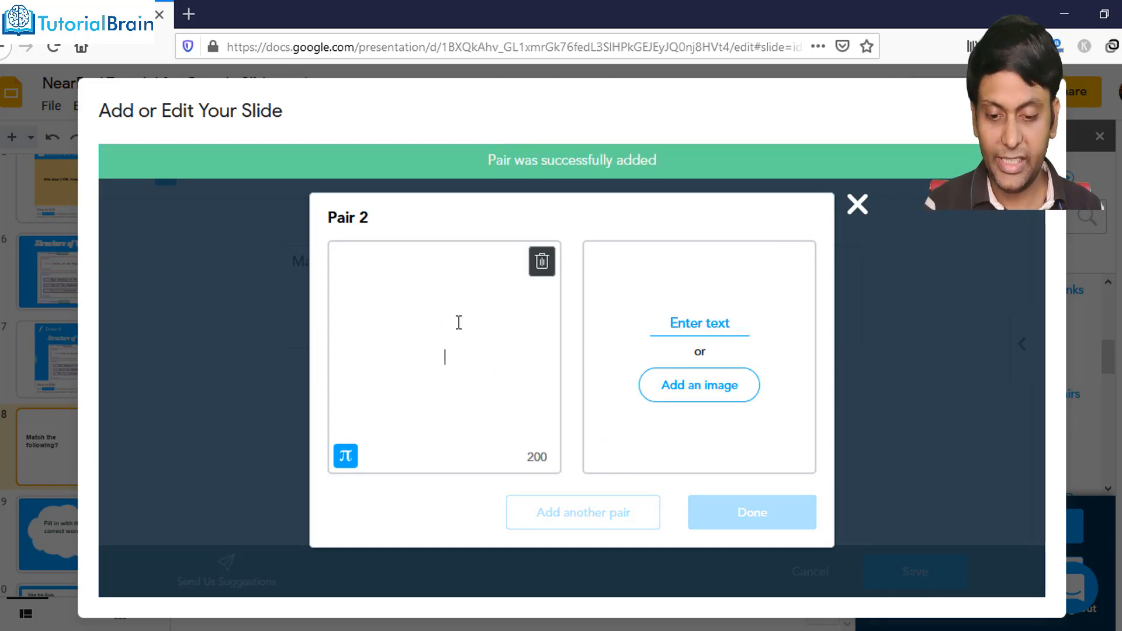
{"action": "type", "text": "Java"}
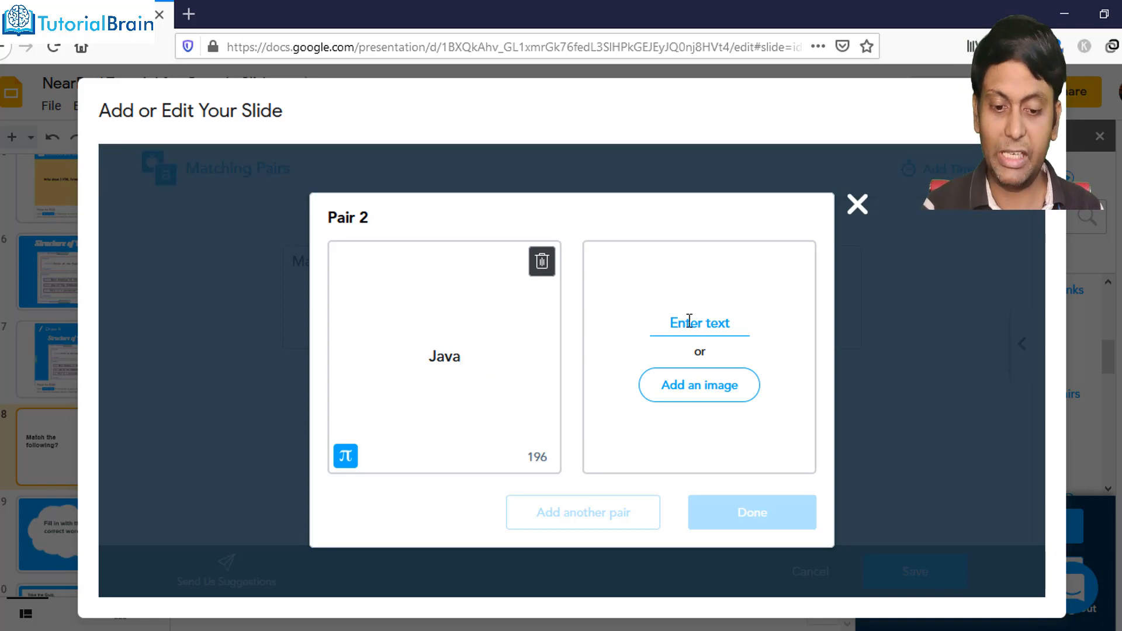
{"action": "left_click", "coordinate": [689, 320]}
{"action": "type", "text": "Pro"}
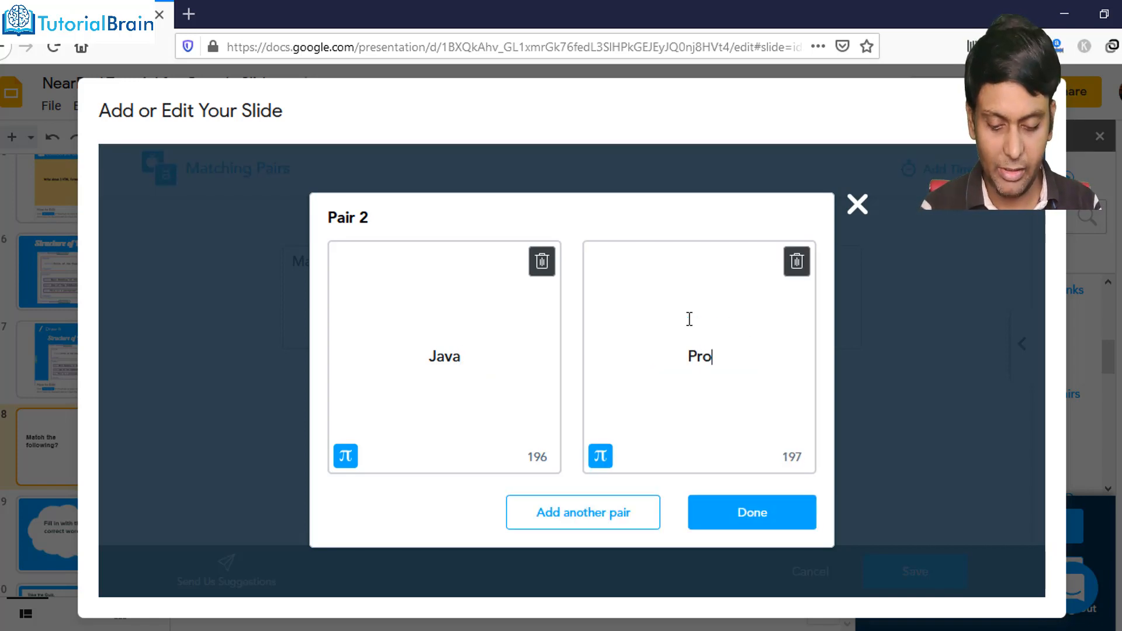
{"action": "type", "text": "gramming language"}
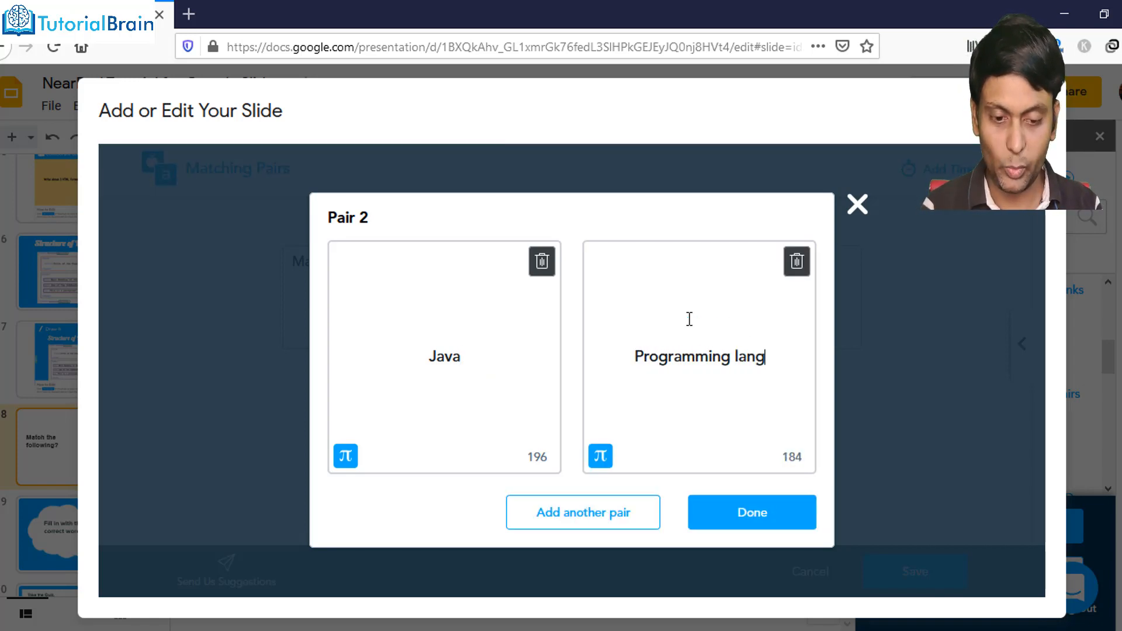
Add a third text pair matching "JavaScript" with "Scripting Language", and save the Matching Pairs activity to the presentation.
{"action": "left_click", "coordinate": [644, 524]}
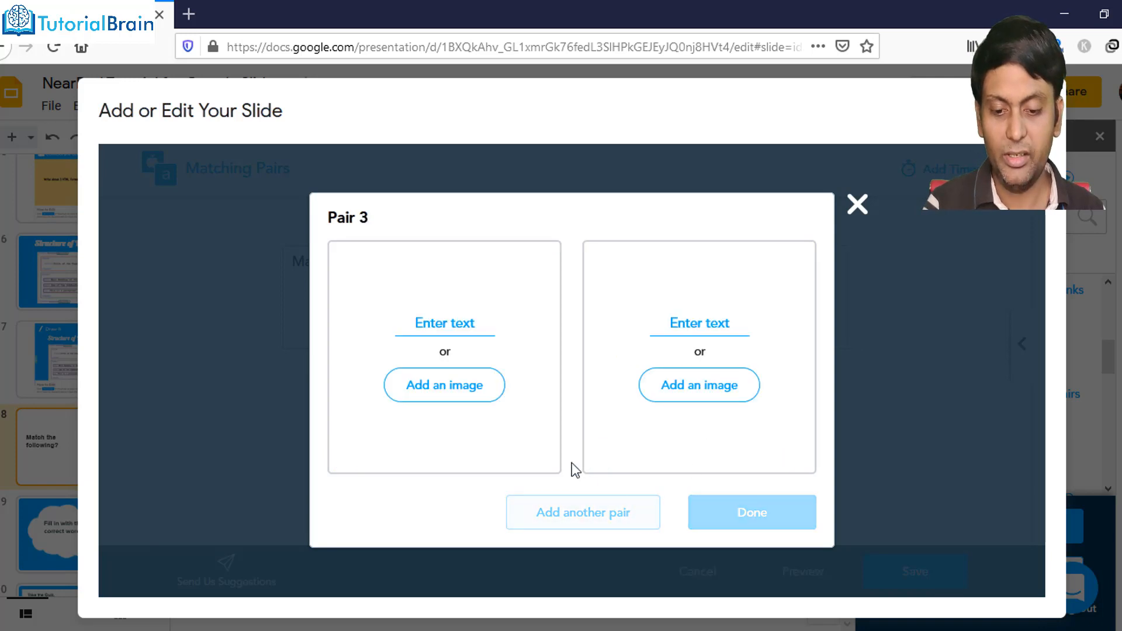
{"action": "left_click", "coordinate": [466, 323]}
{"action": "type", "text": "J"}
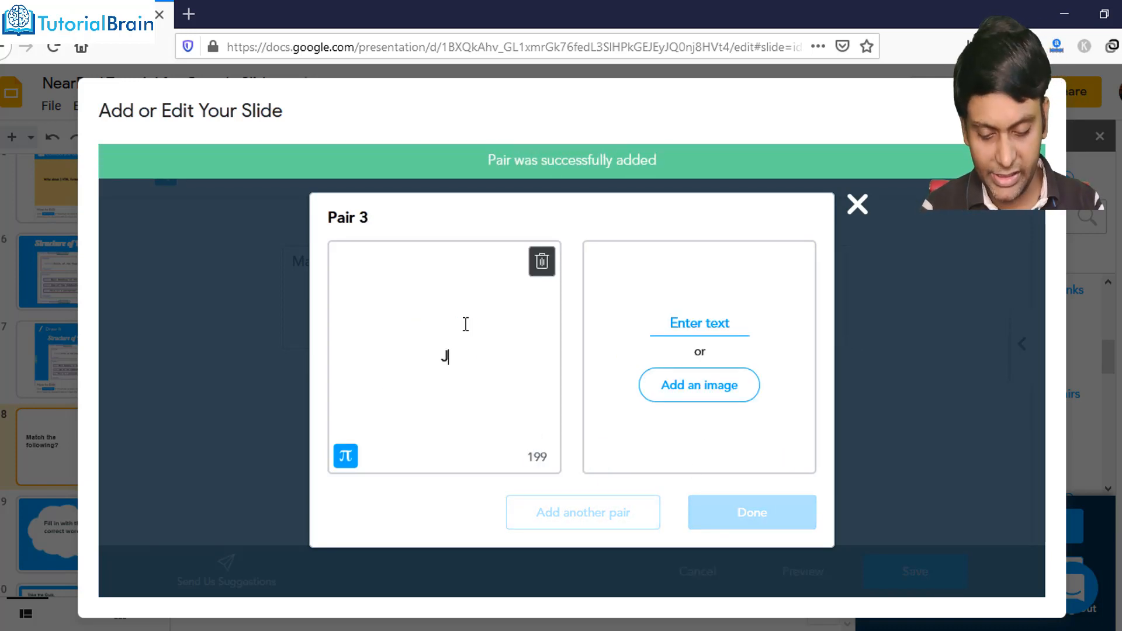
{"action": "type", "text": "avaScript"}
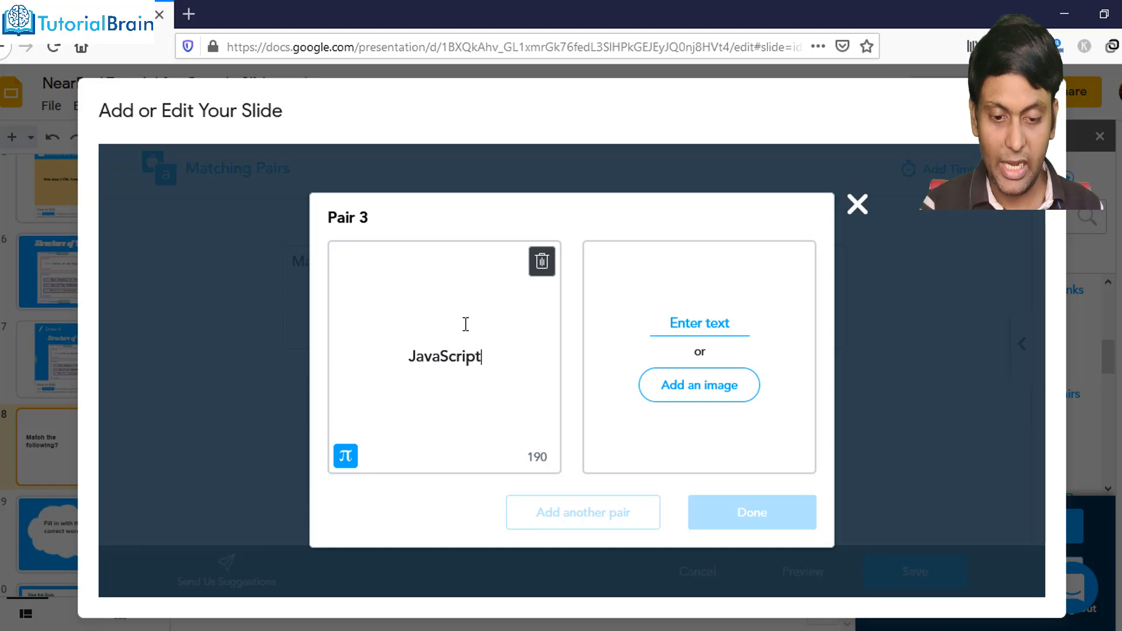
{"action": "left_click", "coordinate": [676, 319]}
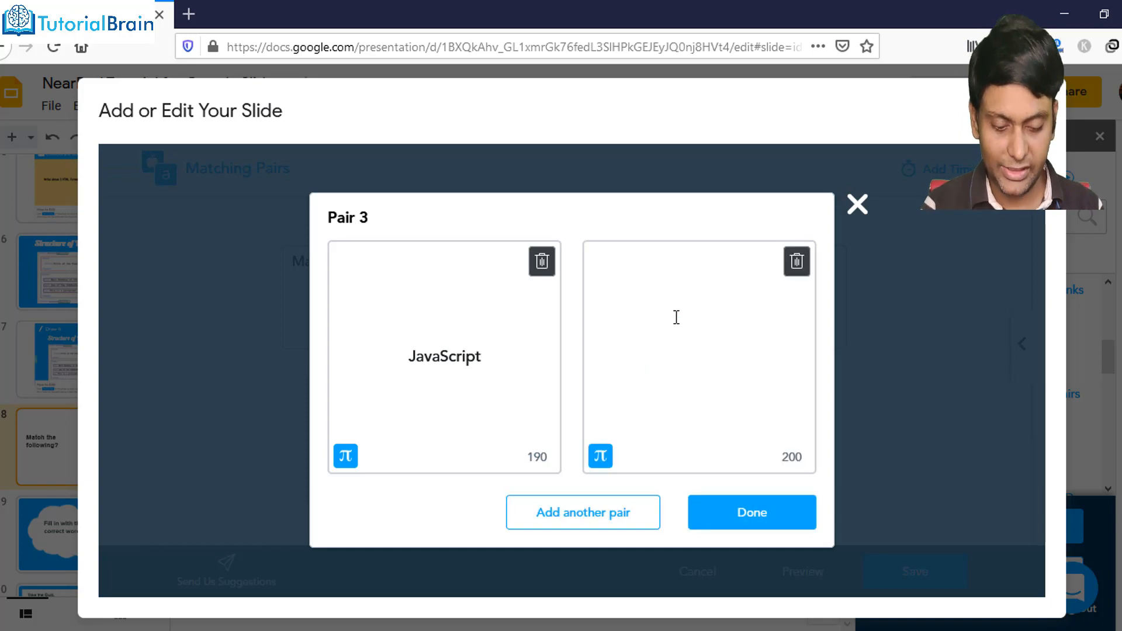
{"action": "type", "text": "Script"}
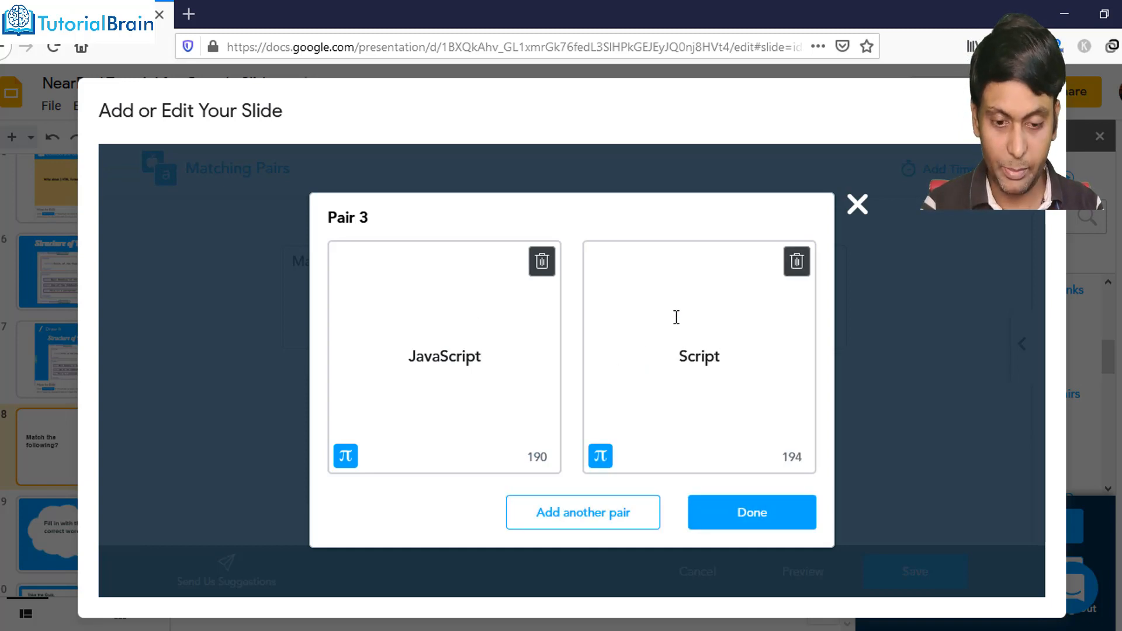
{"action": "type", "text": "ing Language"}
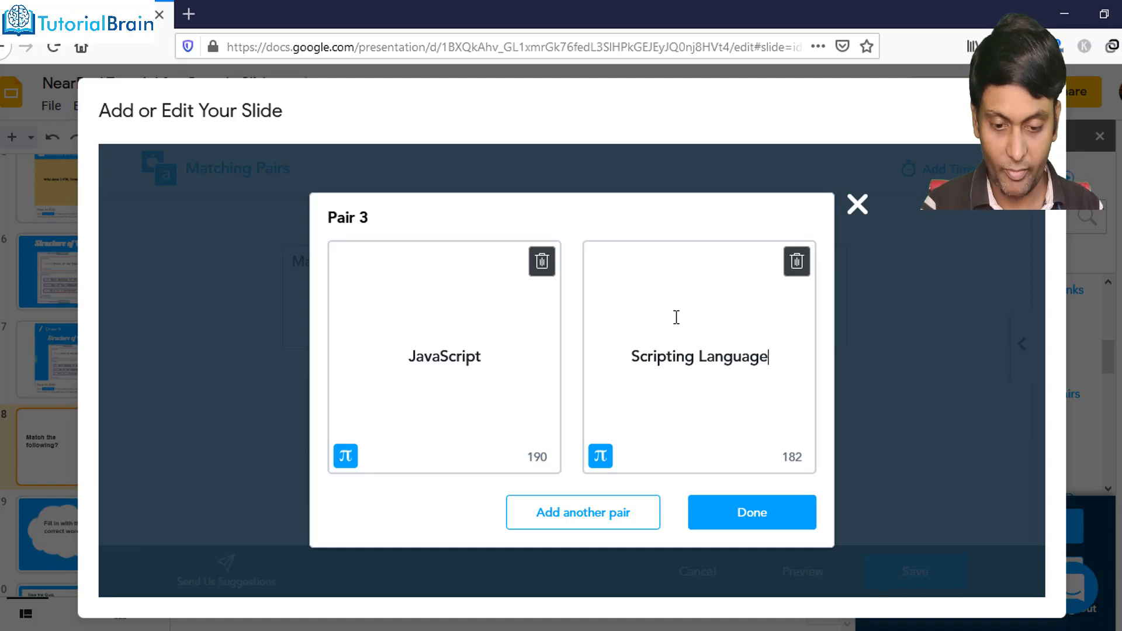
{"action": "left_click", "coordinate": [753, 514]}
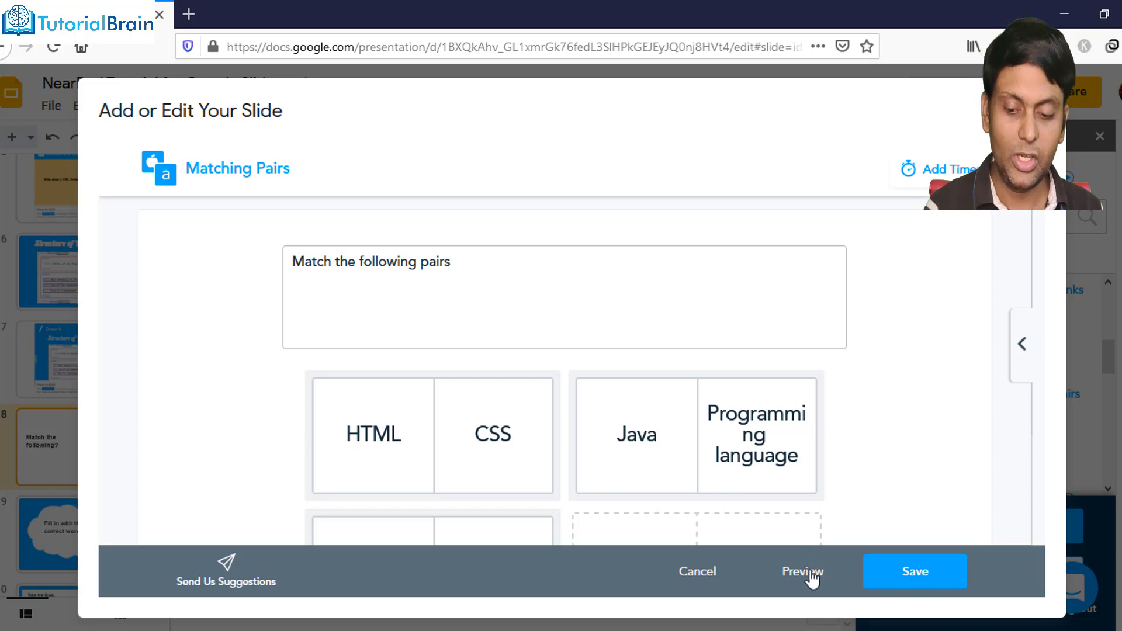
{"action": "left_click", "coordinate": [899, 586]}
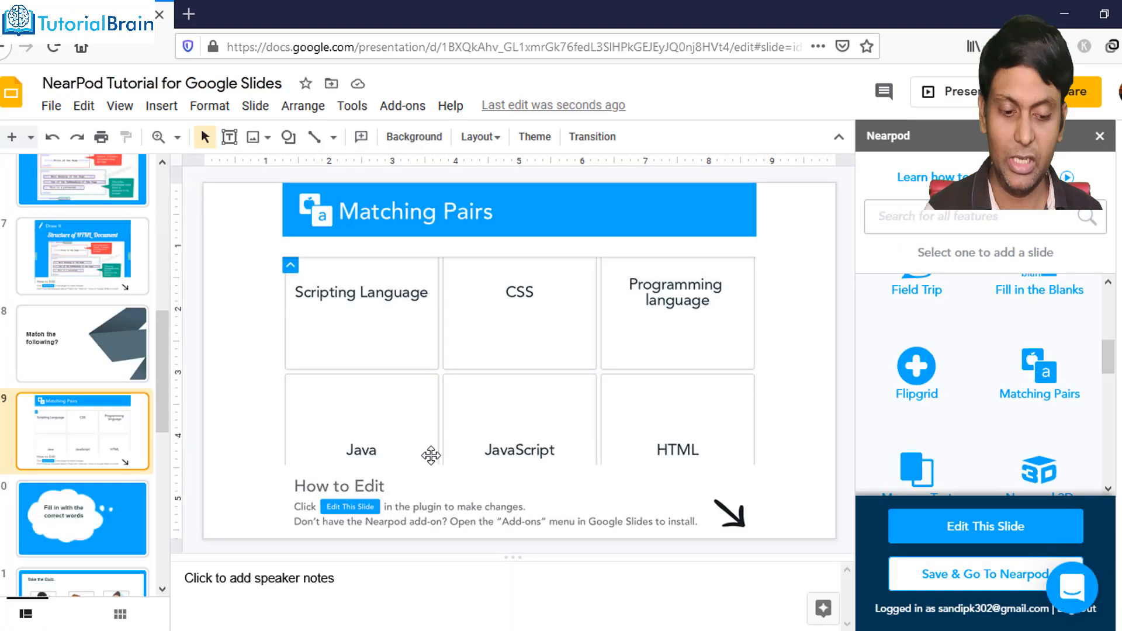
Start a Fill in the Blanks activity from the "Fill in with the correct words" slide, using the dark blue text style with white lettering.
{"action": "left_click", "coordinate": [97, 489]}
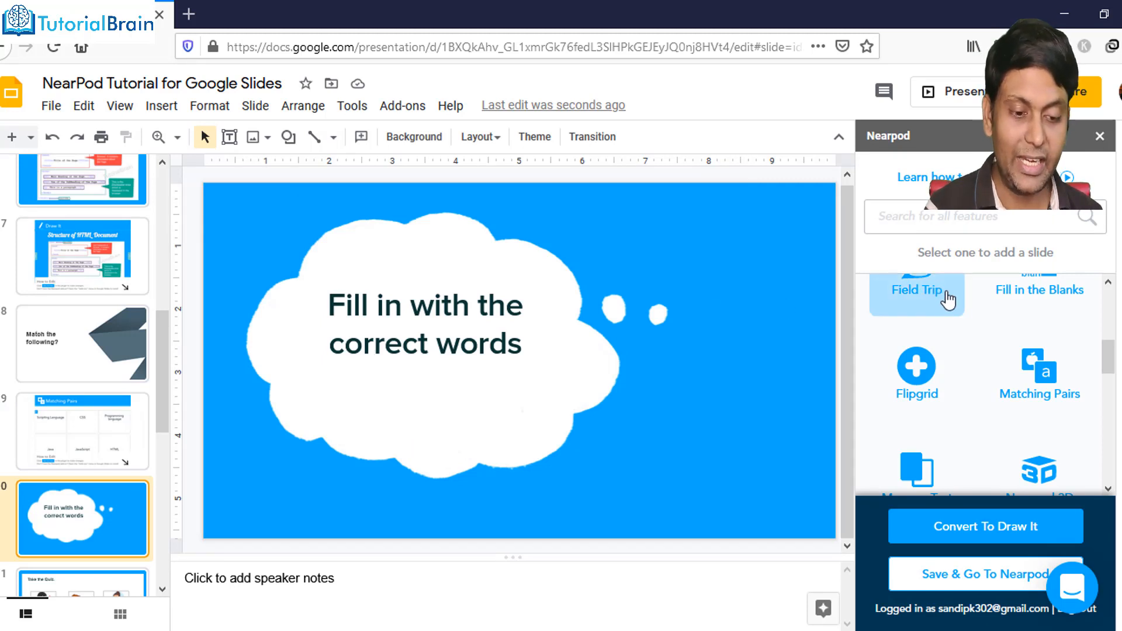
{"action": "scroll", "coordinate": [980, 328], "scroll_direction": "up", "scroll_amount": 2}
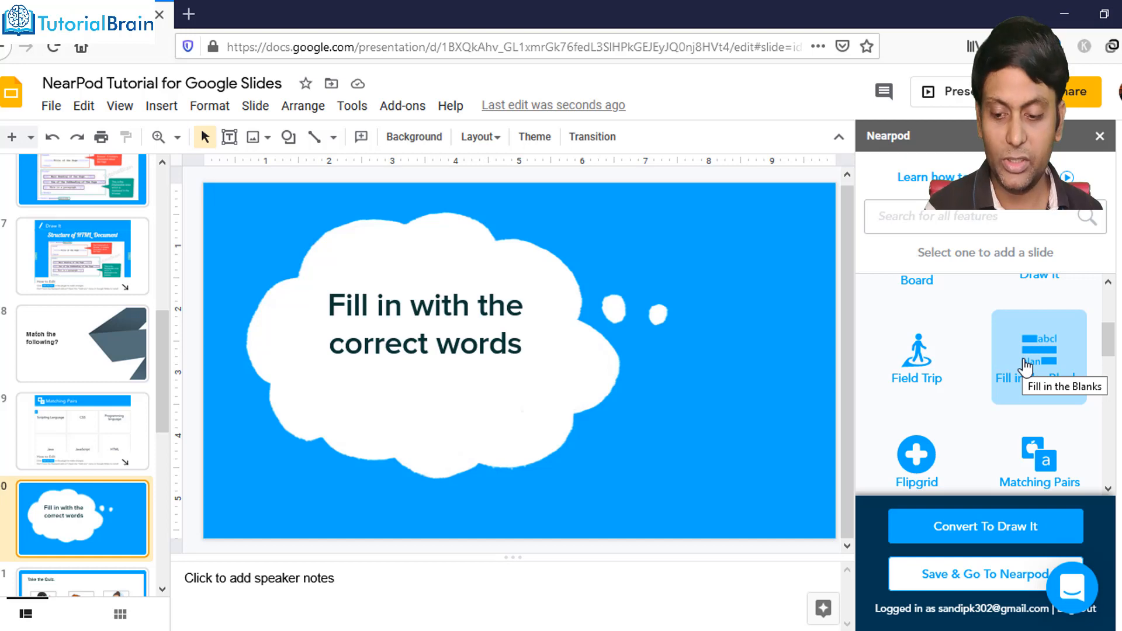
{"action": "left_click", "coordinate": [1026, 368]}
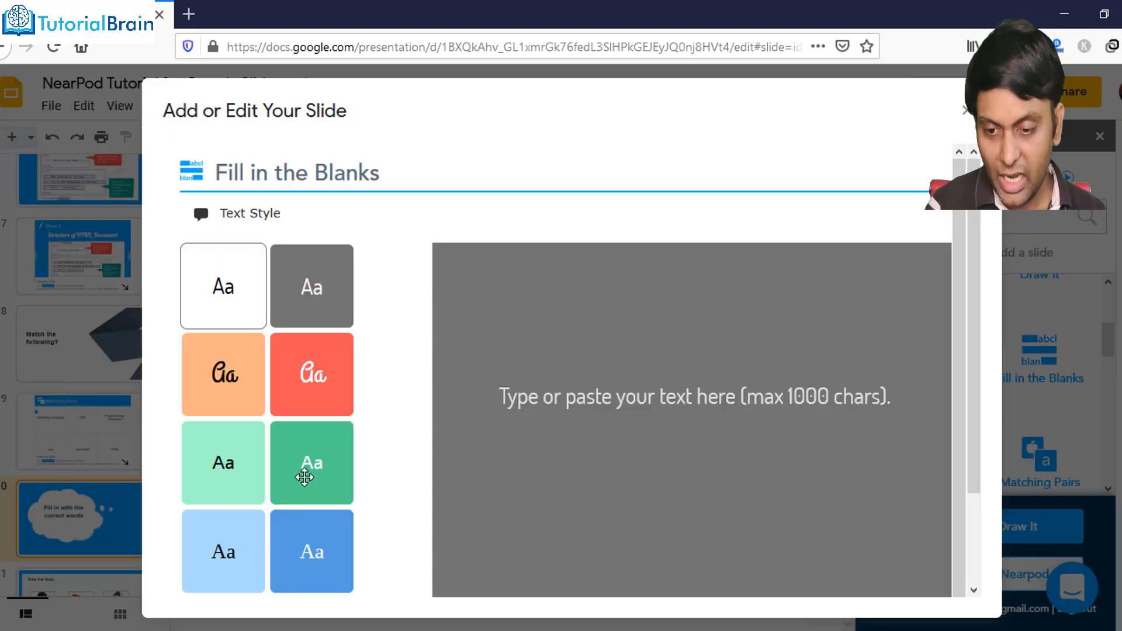
{"action": "left_click", "coordinate": [302, 550]}
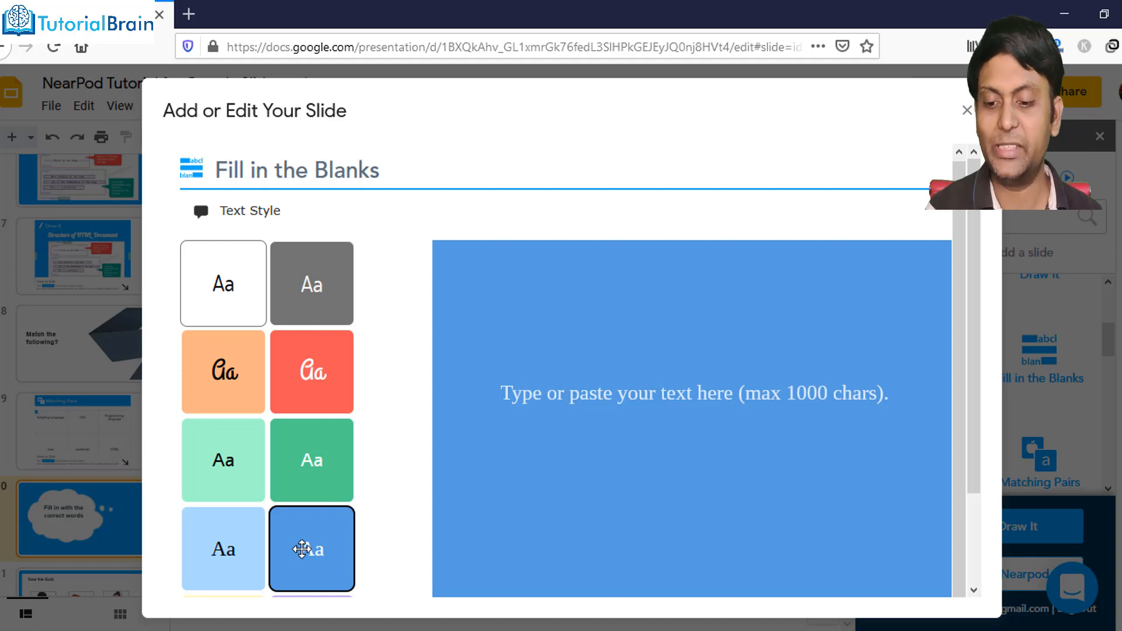
Enter "The table tag defines the table" and "The tr tag defines the row" as the first two lines of the activity text.
{"action": "left_click", "coordinate": [611, 398]}
{"action": "type", "text": "T"}
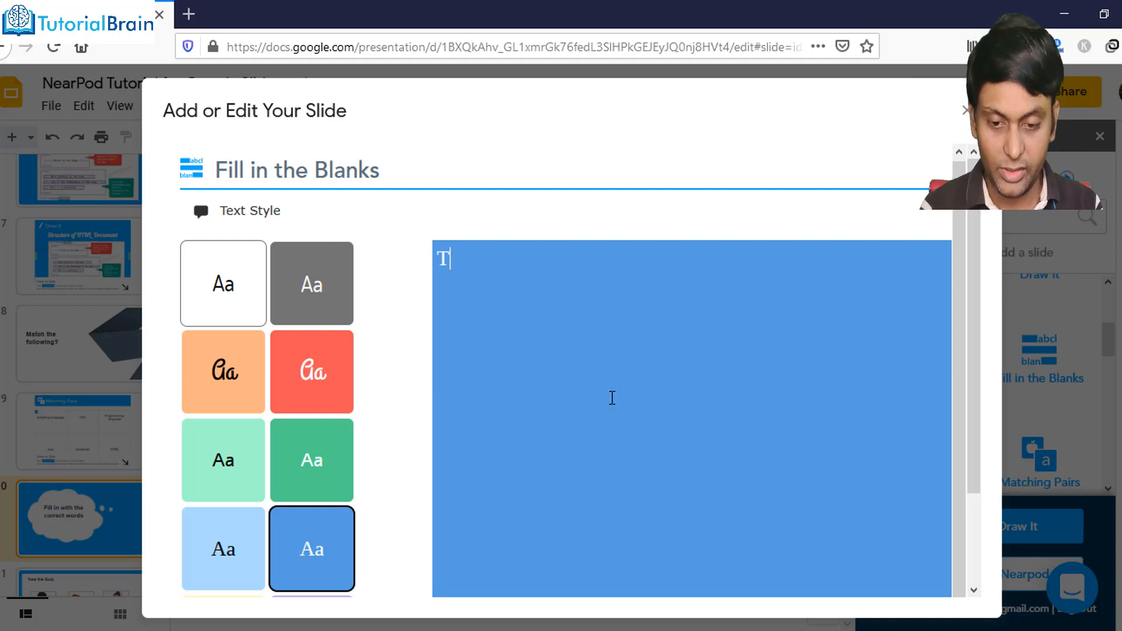
{"action": "type", "text": "he table"}
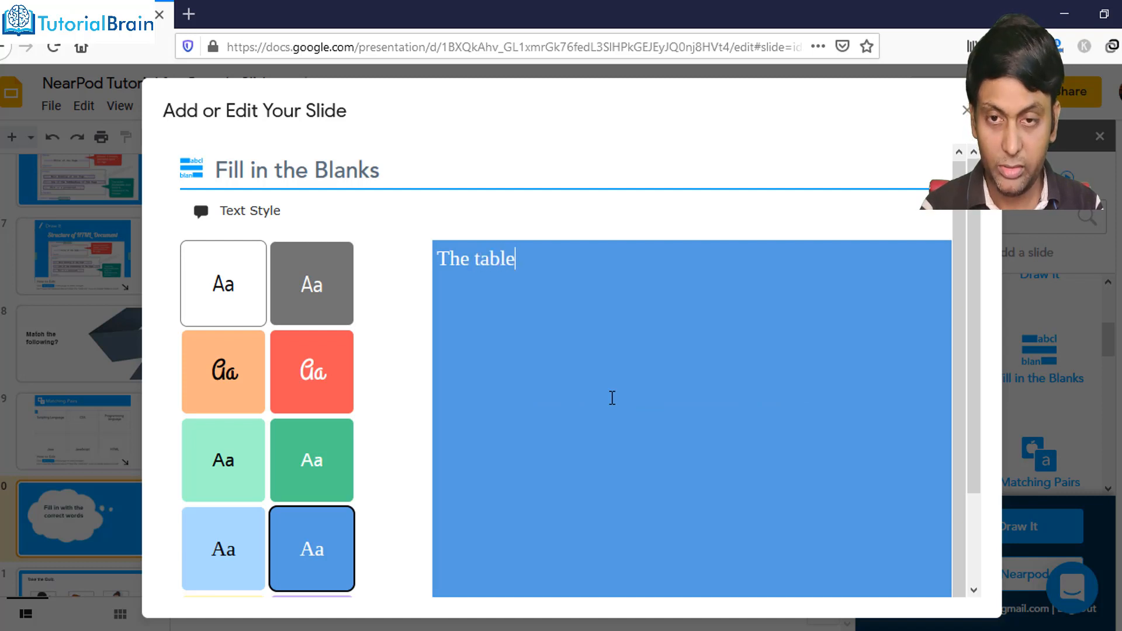
{"action": "type", "text": " tag defines the tabl"}
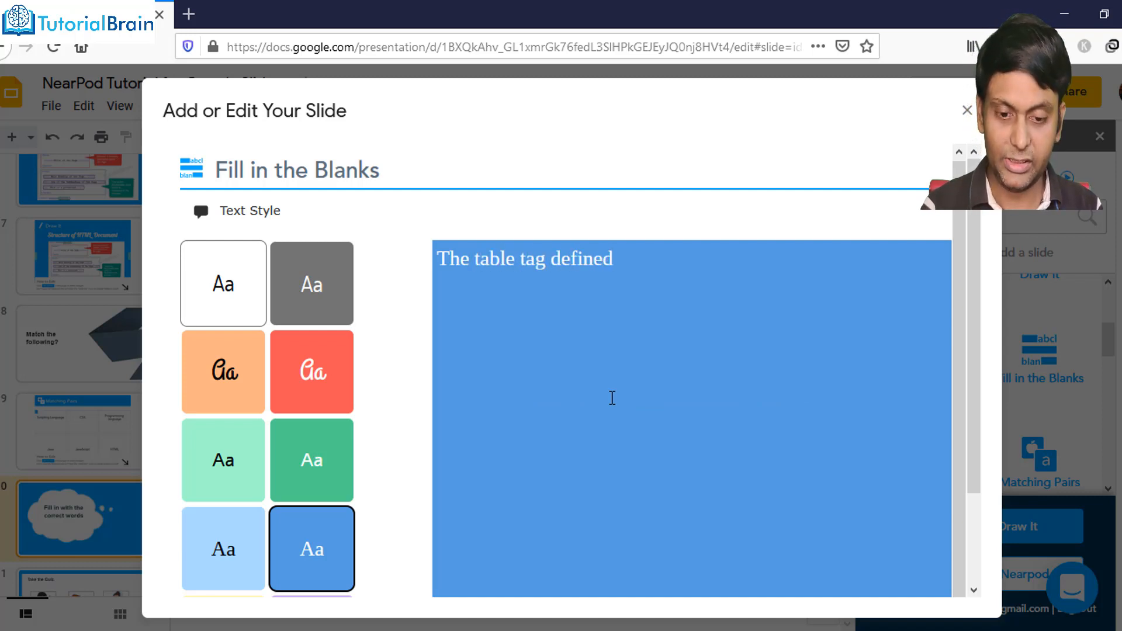
{"action": "type", "text": "e"}
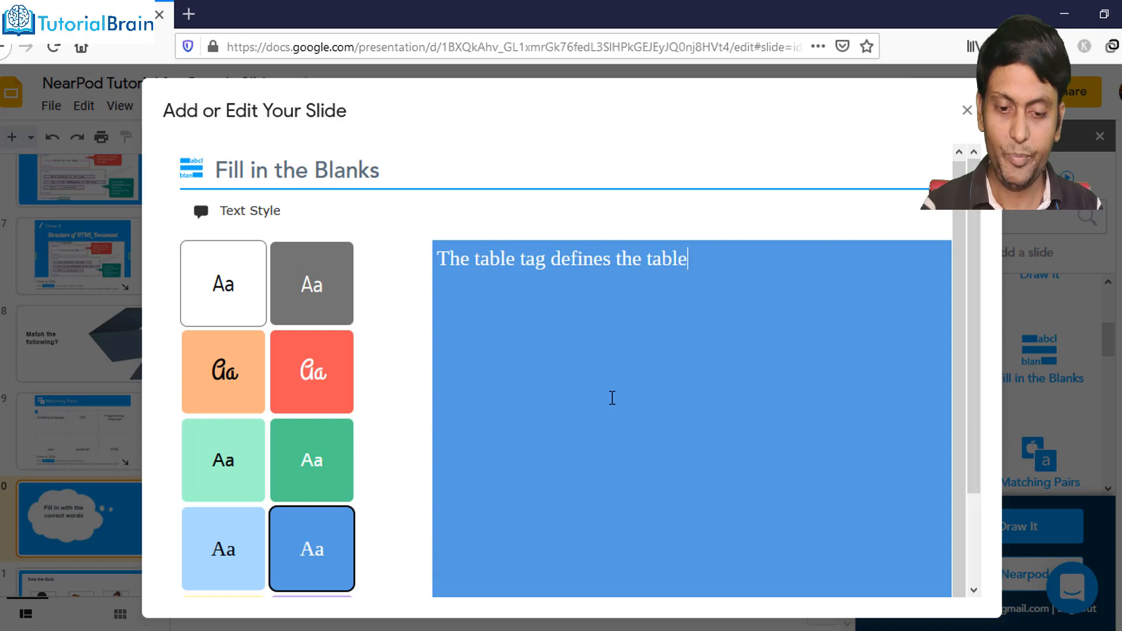
{"action": "key", "text": "Return"}
{"action": "type", "text": "The tr"}
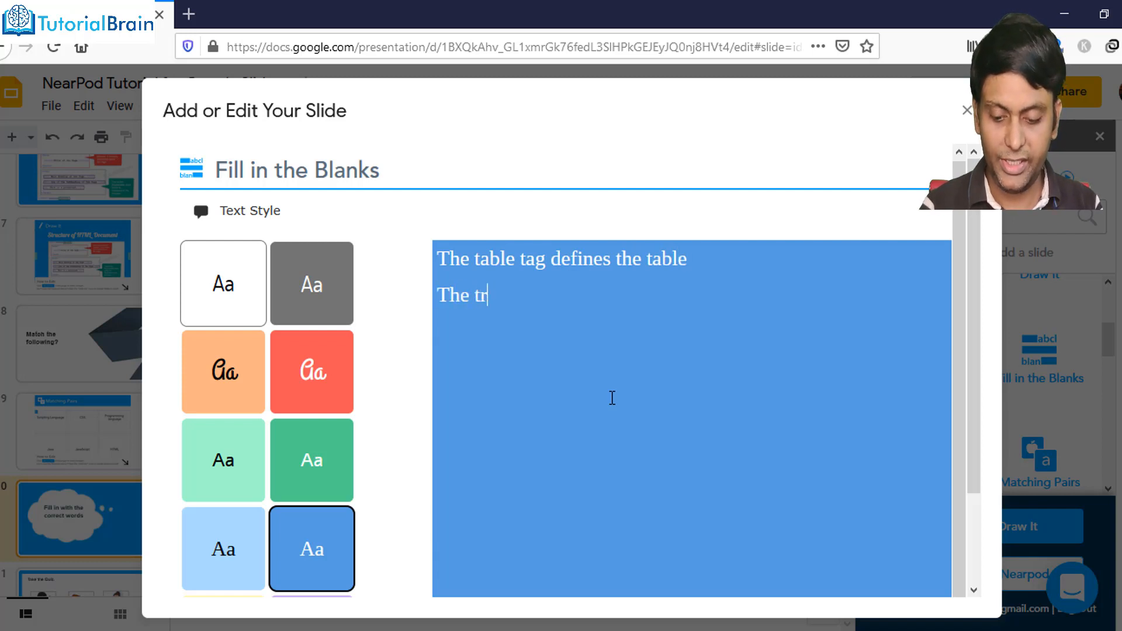
{"action": "type", "text": " tag def"}
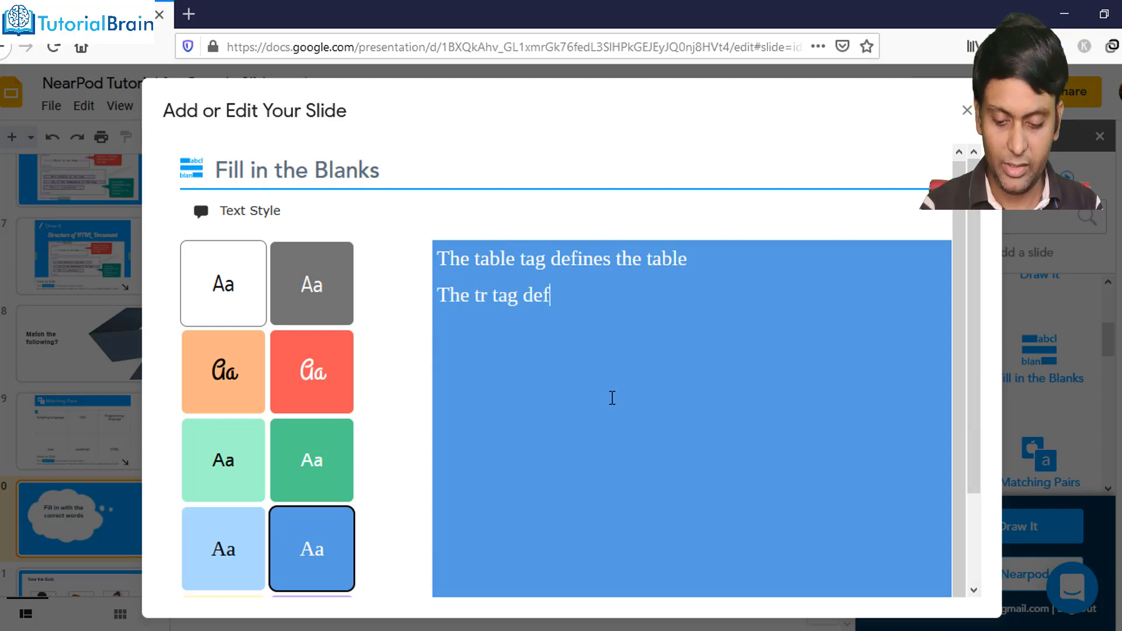
{"action": "type", "text": "ines the row "}
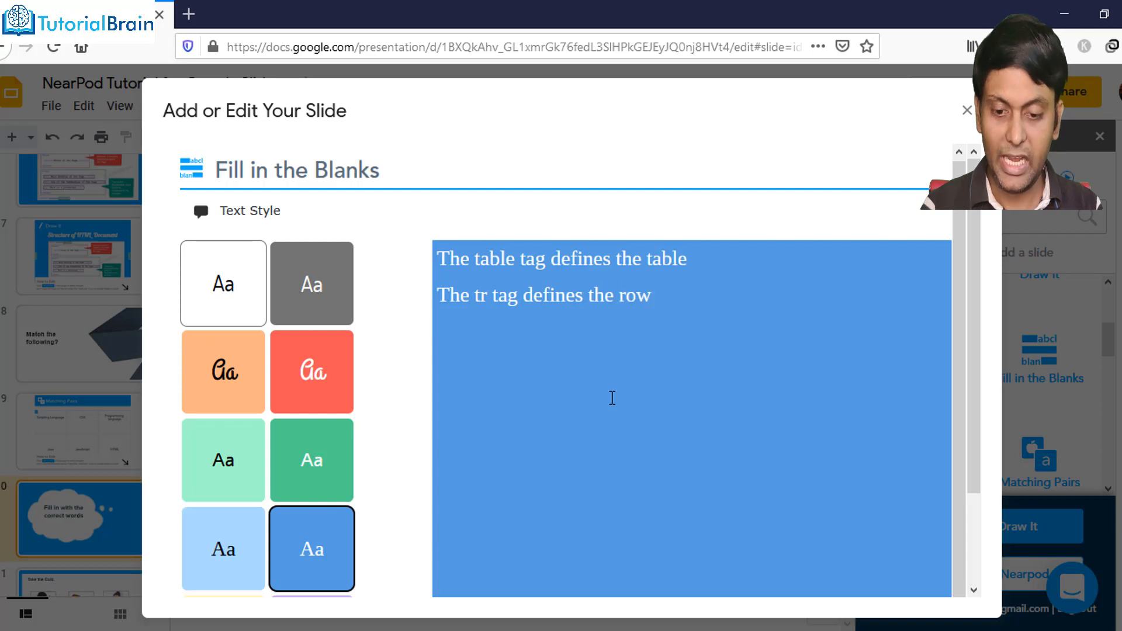
Add the third line "The td tag defines the data of the cell" and proceed to choosing the word bank words.
{"action": "type", "text": "The td"}
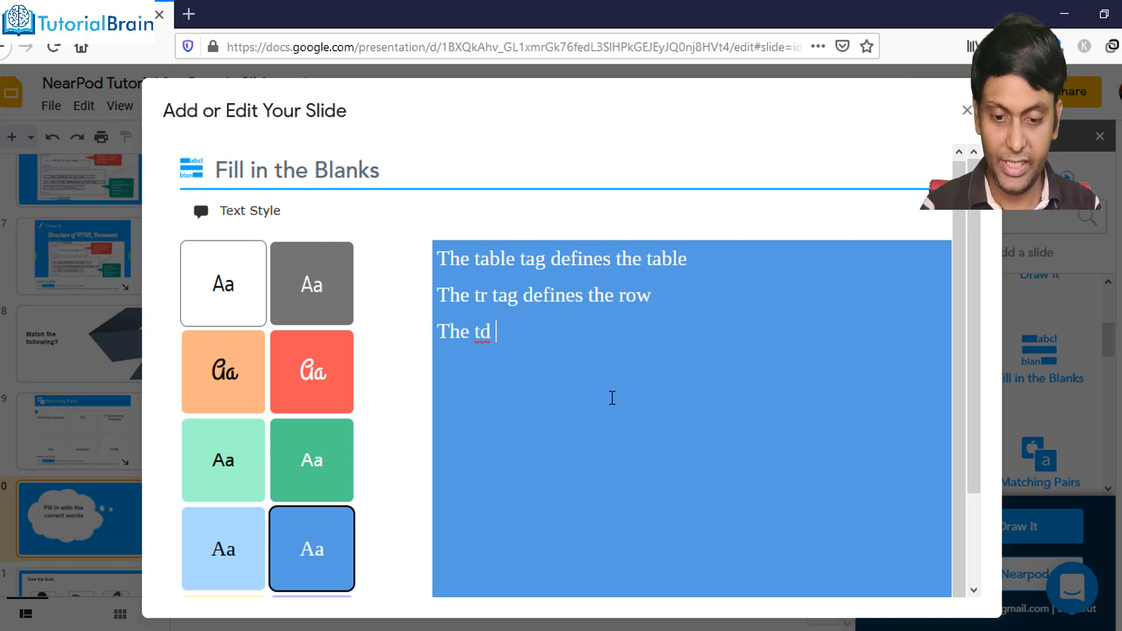
{"action": "type", "text": " tag defines "}
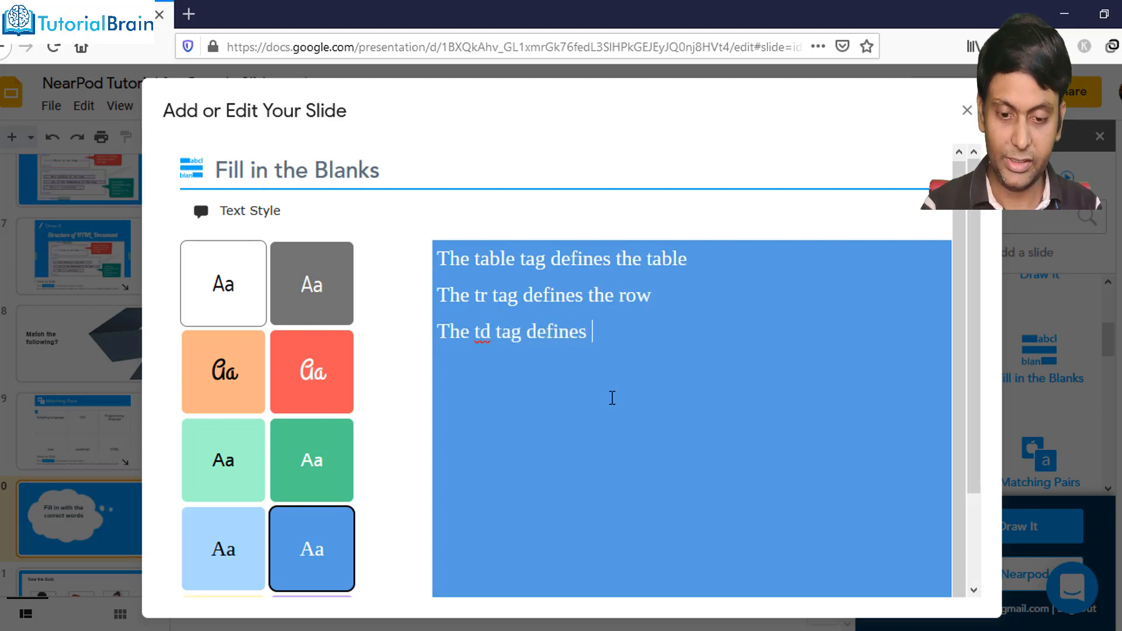
{"action": "type", "text": "the data of t"}
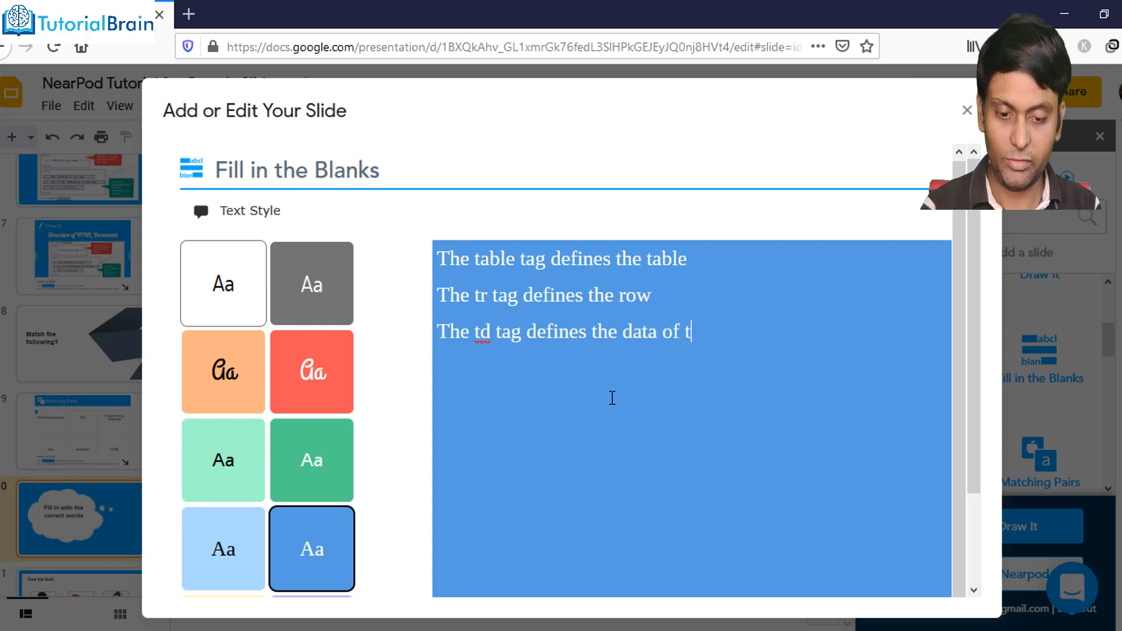
{"action": "type", "text": "he cell"}
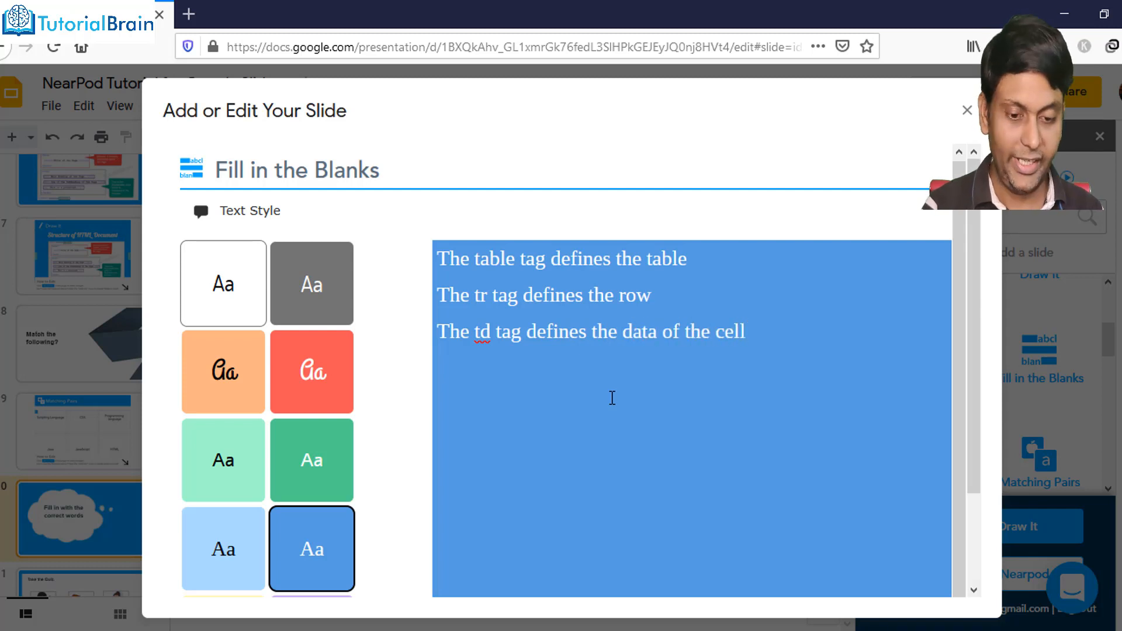
{"action": "scroll", "coordinate": [789, 491], "scroll_direction": "down", "scroll_amount": 3}
{"action": "left_click", "coordinate": [902, 552]}
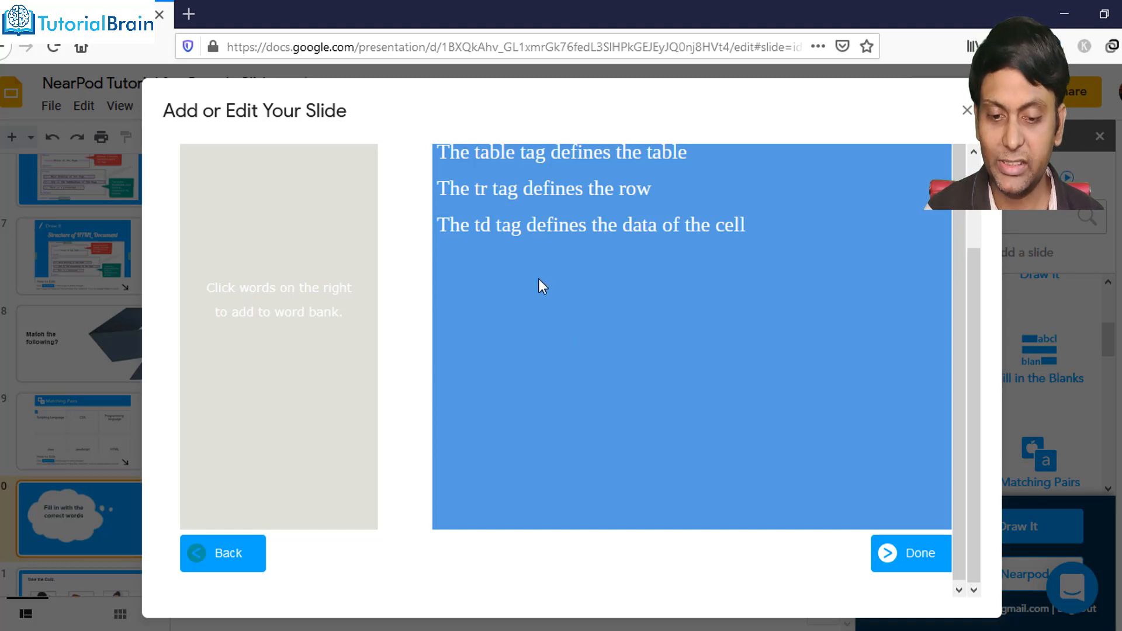
Add "table", "tr" and "td" from the three tag positions to the word bank and finish the Fill in the Blanks activity.
{"action": "left_click", "coordinate": [496, 162]}
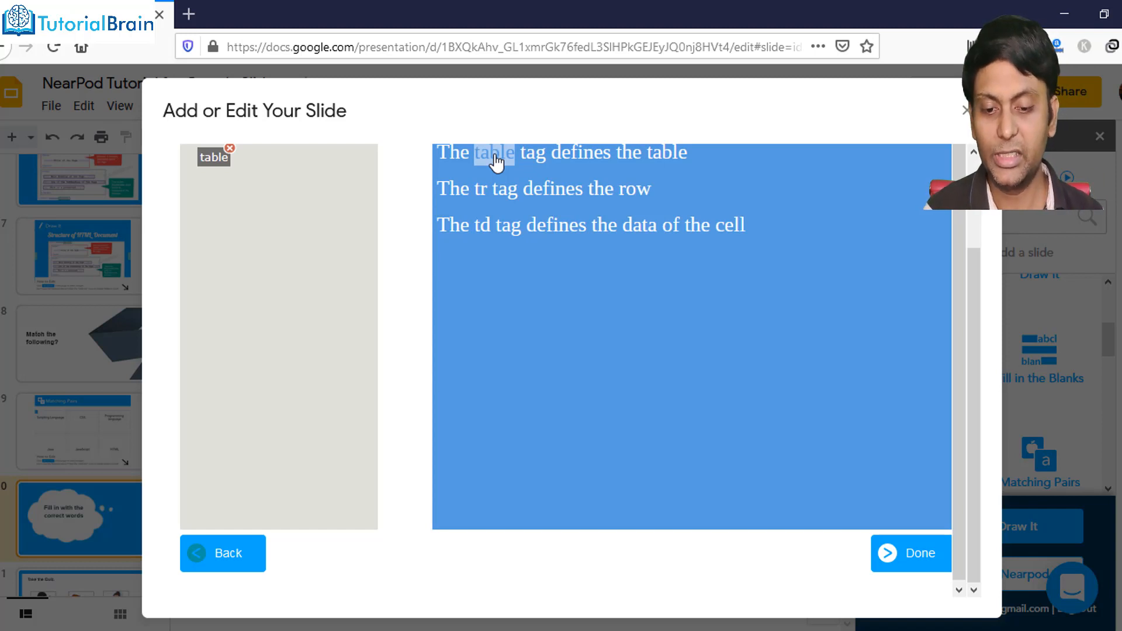
{"action": "left_click", "coordinate": [481, 197]}
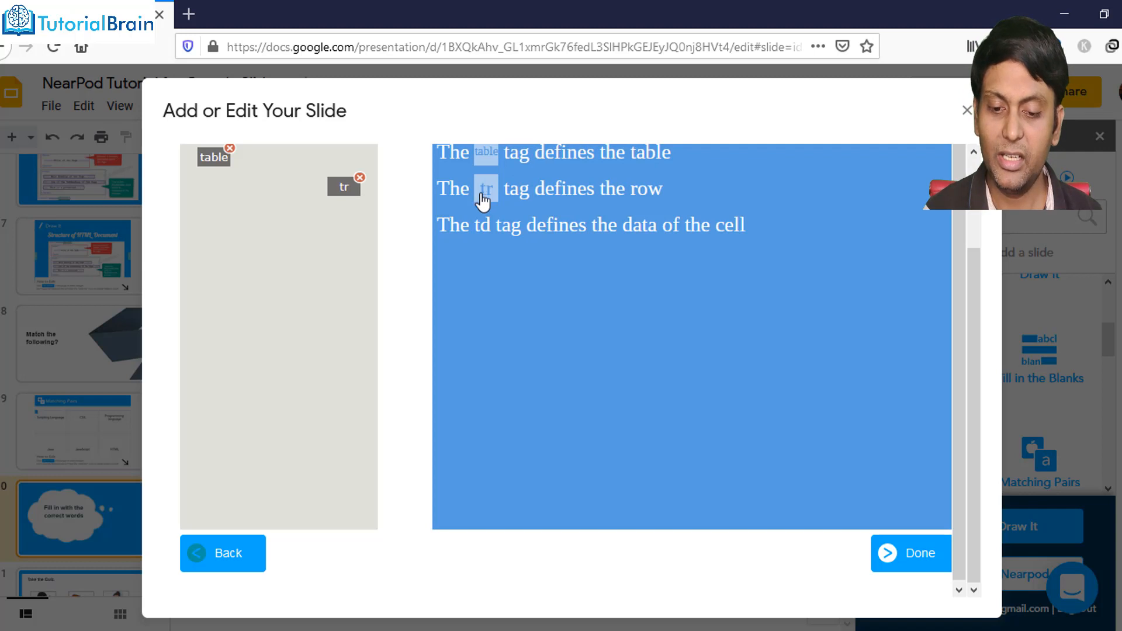
{"action": "left_click", "coordinate": [482, 228]}
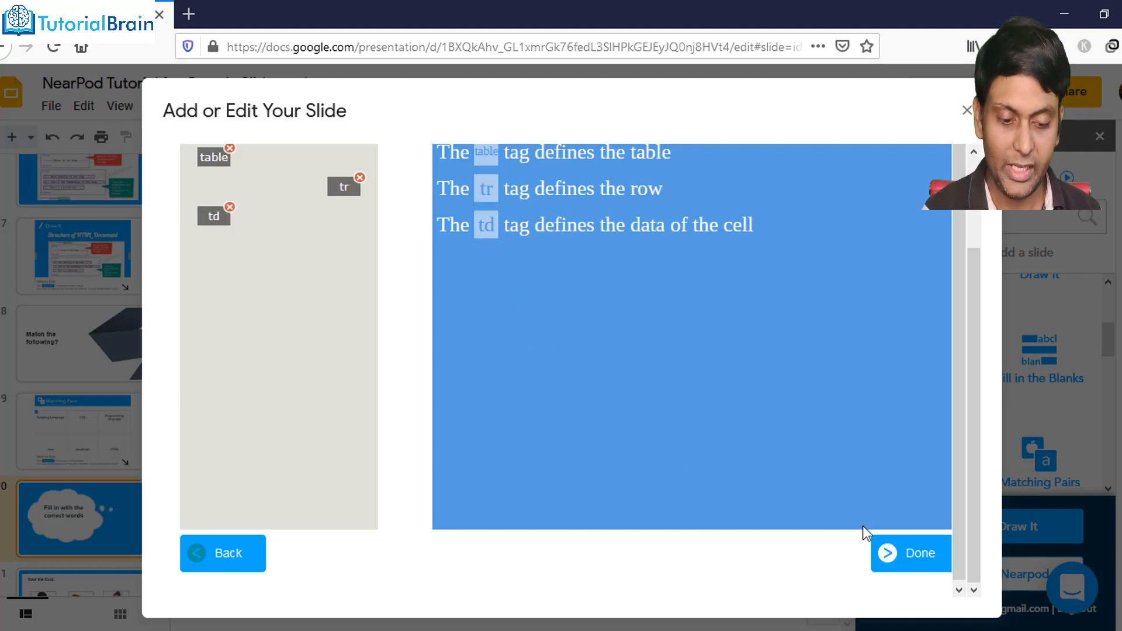
{"action": "left_click", "coordinate": [889, 554]}
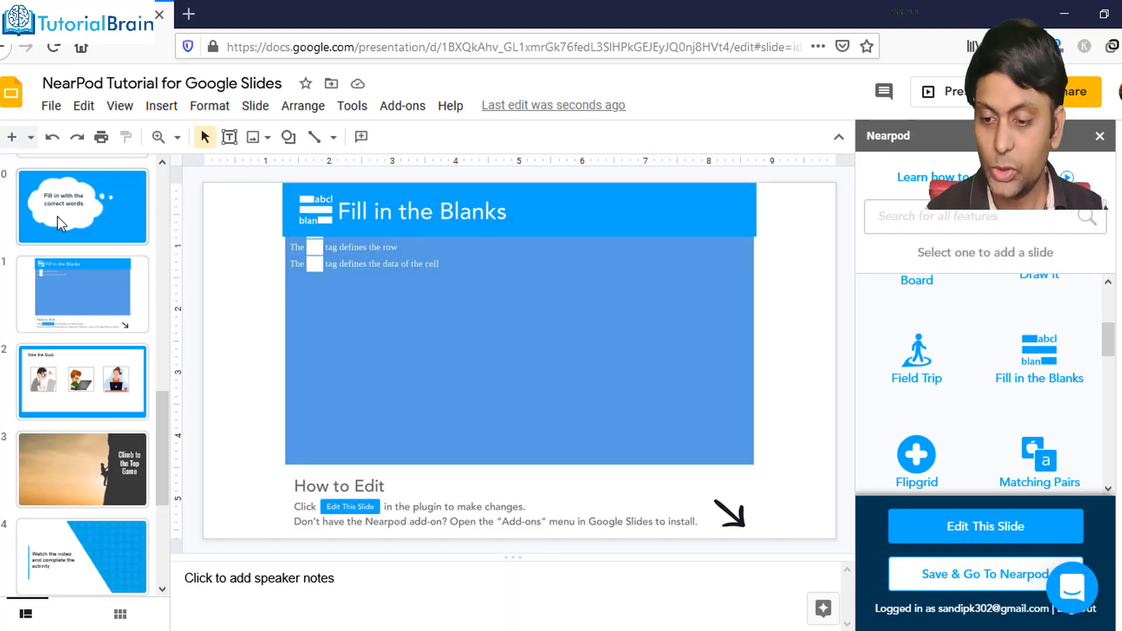
Start a Nearpod Quiz activity from the "Take the Quiz." slide.
{"action": "left_click", "coordinate": [57, 216]}
{"action": "left_click", "coordinate": [70, 297]}
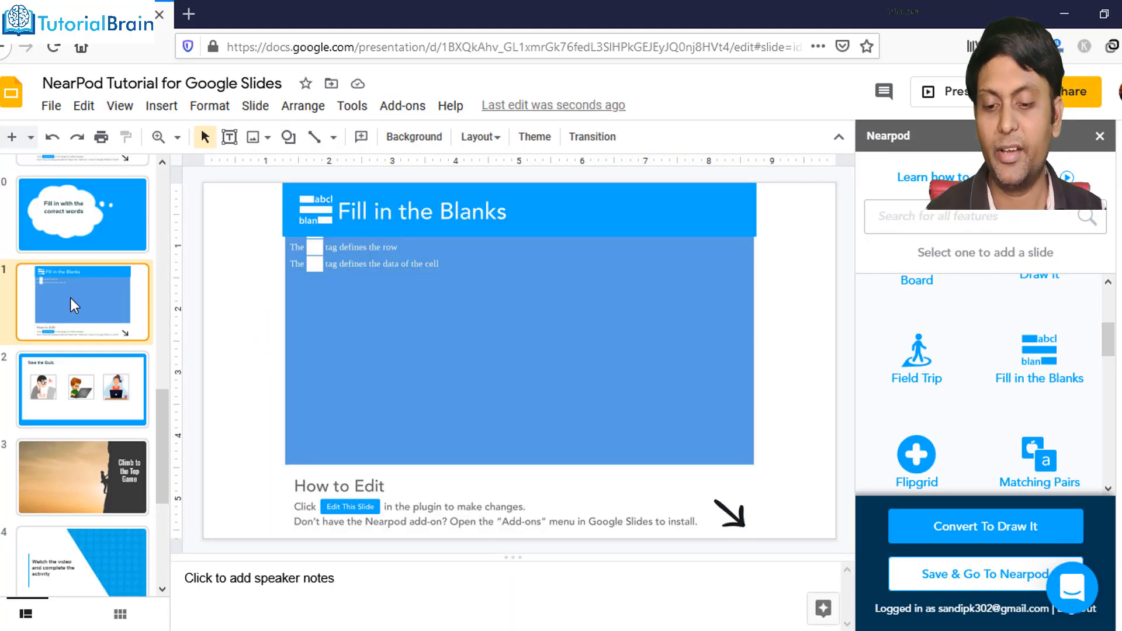
{"action": "left_click", "coordinate": [69, 368]}
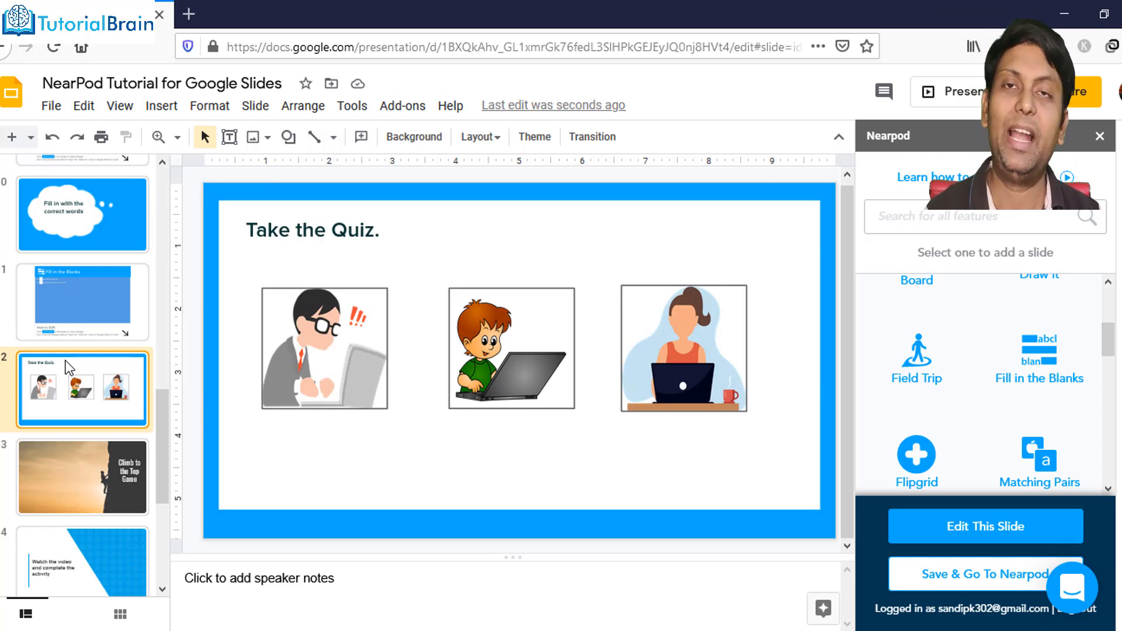
{"action": "scroll", "coordinate": [1022, 393], "scroll_direction": "down", "scroll_amount": 6}
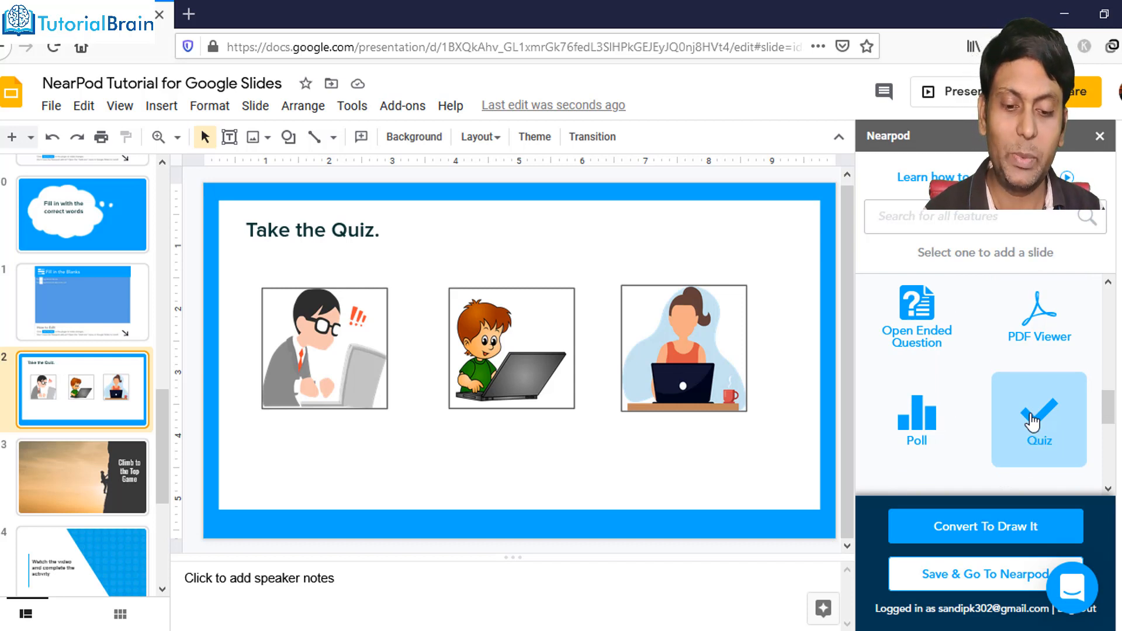
{"action": "left_click", "coordinate": [1032, 422]}
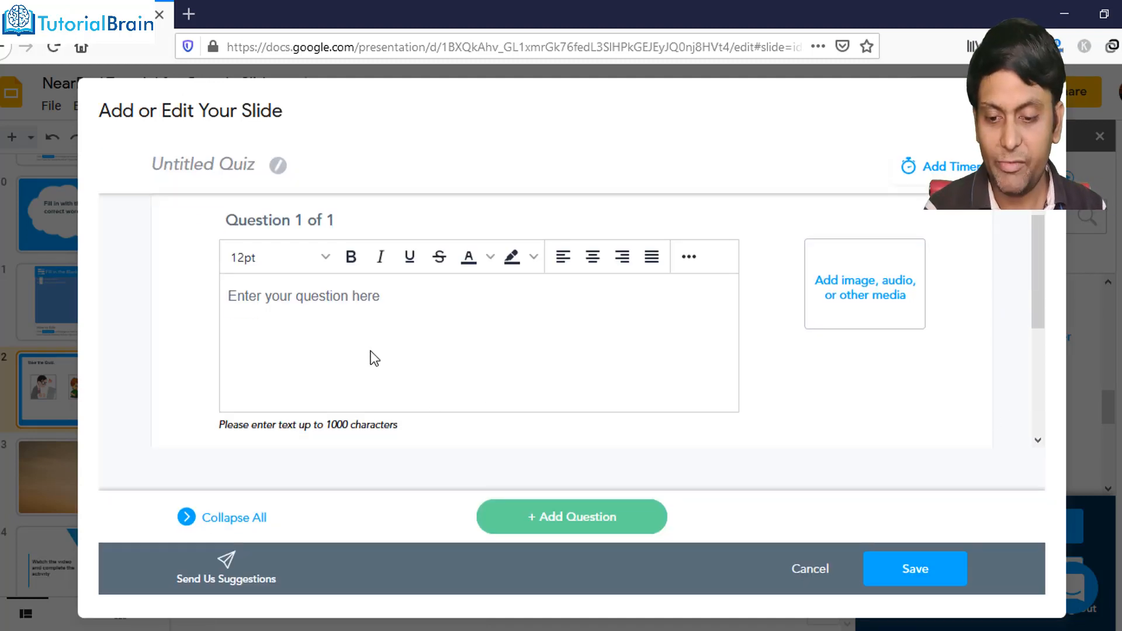
Enter "HTML stands for" as the text of the first quiz question.
{"action": "left_click", "coordinate": [371, 352]}
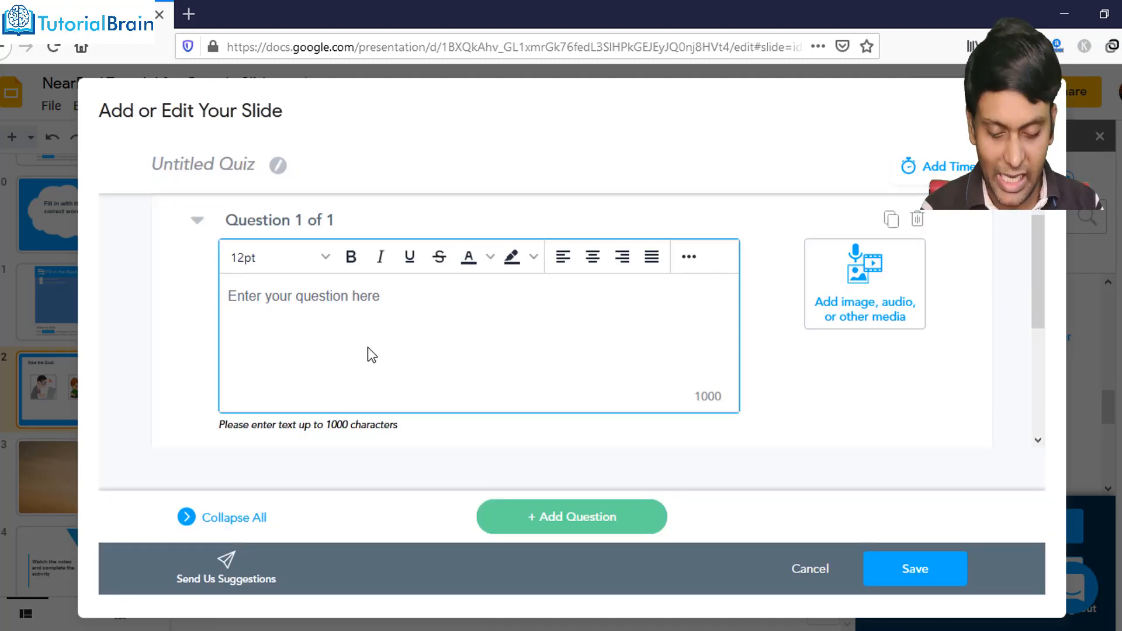
{"action": "type", "text": "HTML "}
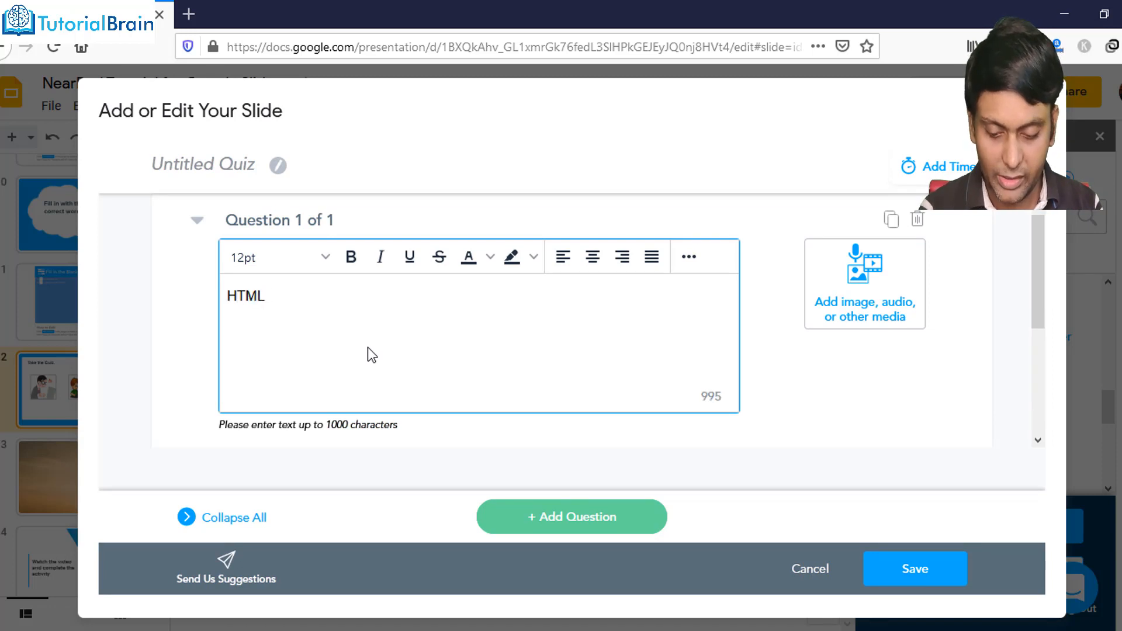
{"action": "type", "text": "stands for"}
Enter "Hyper Text MarKup Language" as the first answer option of the HTML question.
{"action": "scroll", "coordinate": [367, 347], "scroll_direction": "down", "scroll_amount": 3}
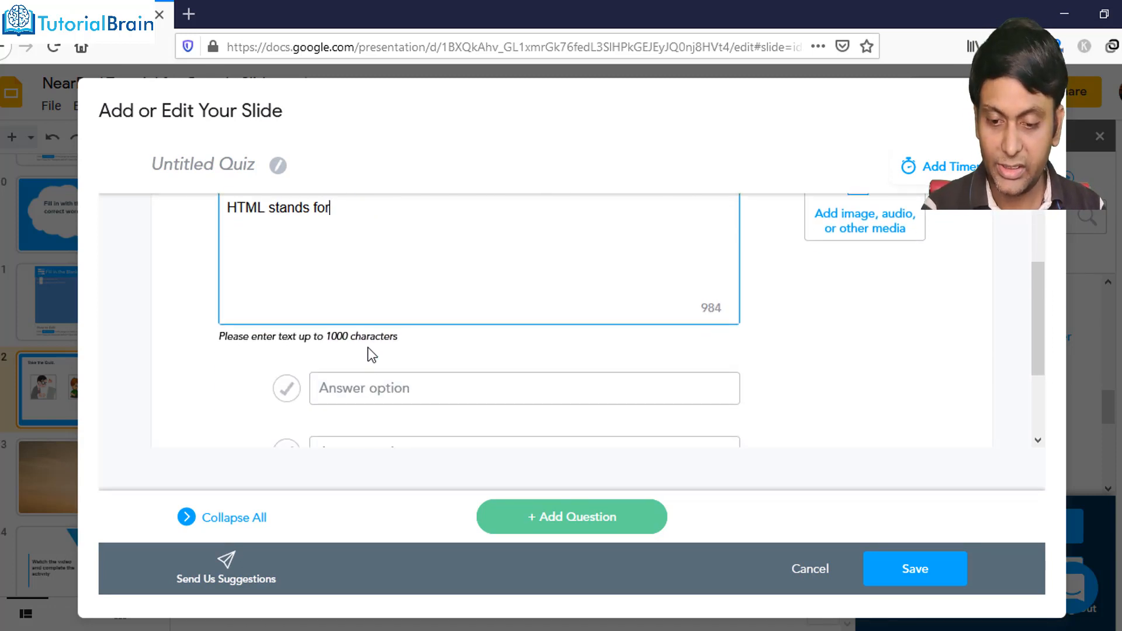
{"action": "left_click", "coordinate": [381, 380]}
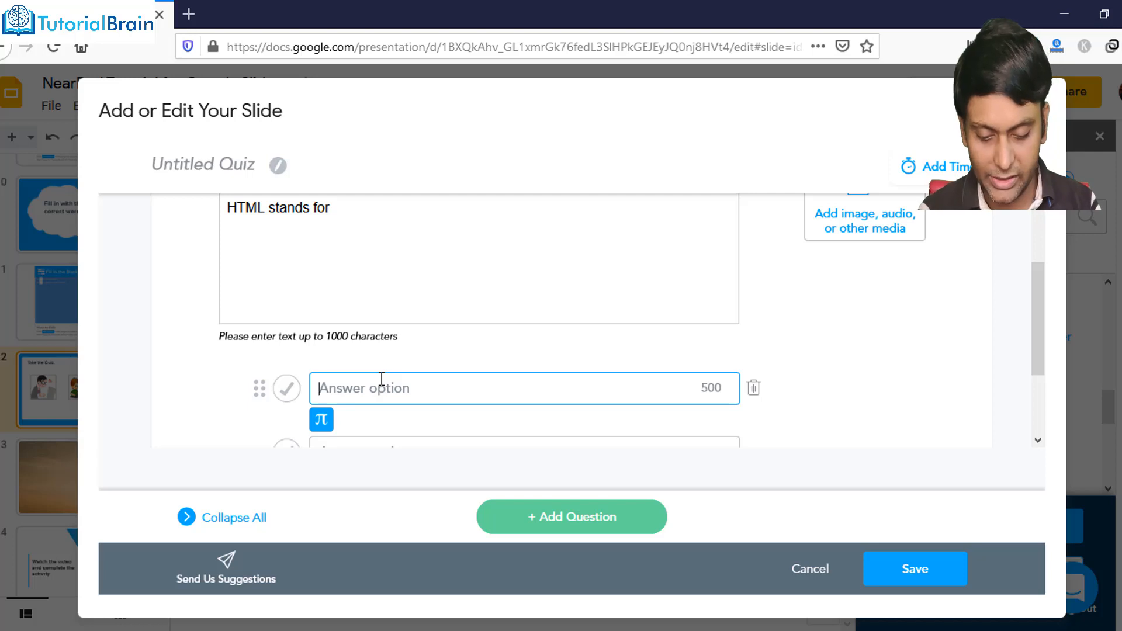
{"action": "type", "text": "Hyper Te"}
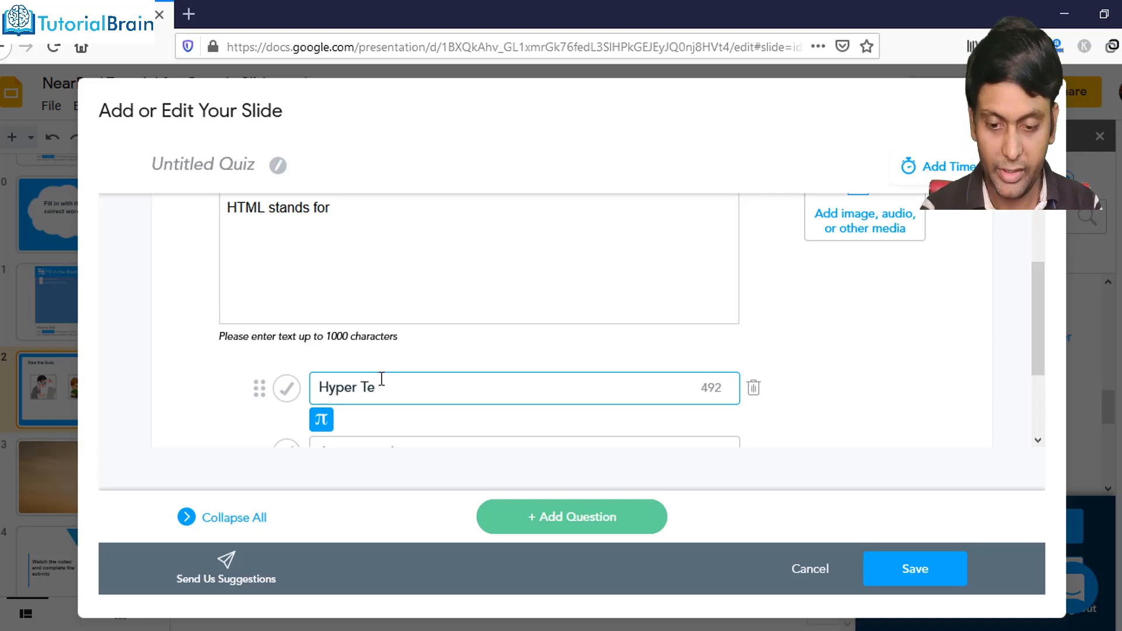
{"action": "type", "text": "xt Marup L"}
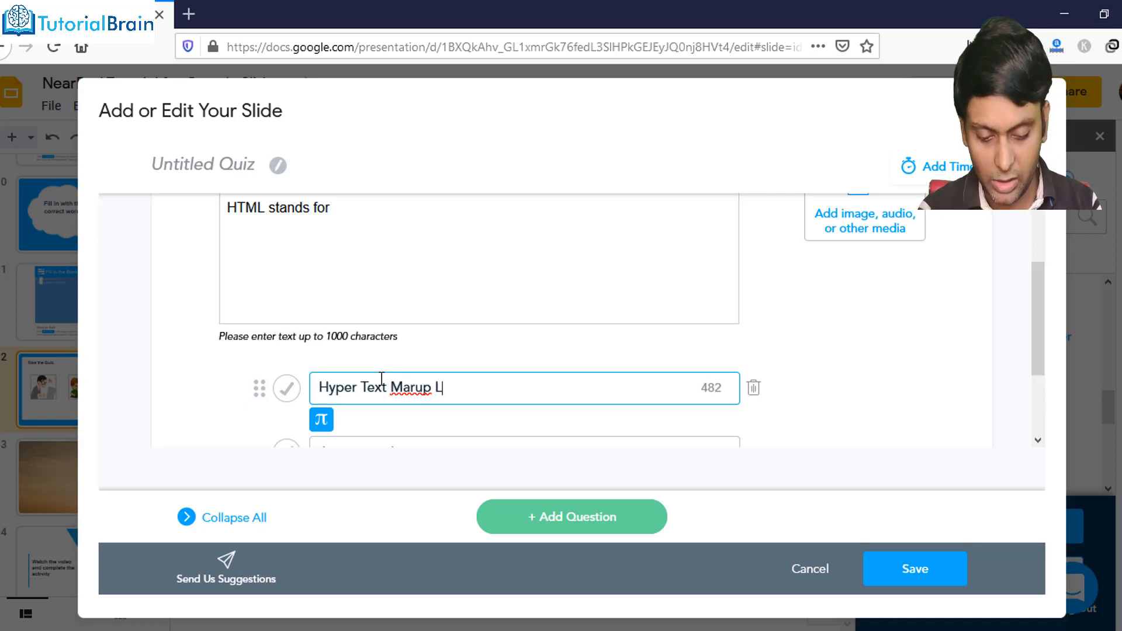
{"action": "type", "text": "anguage"}
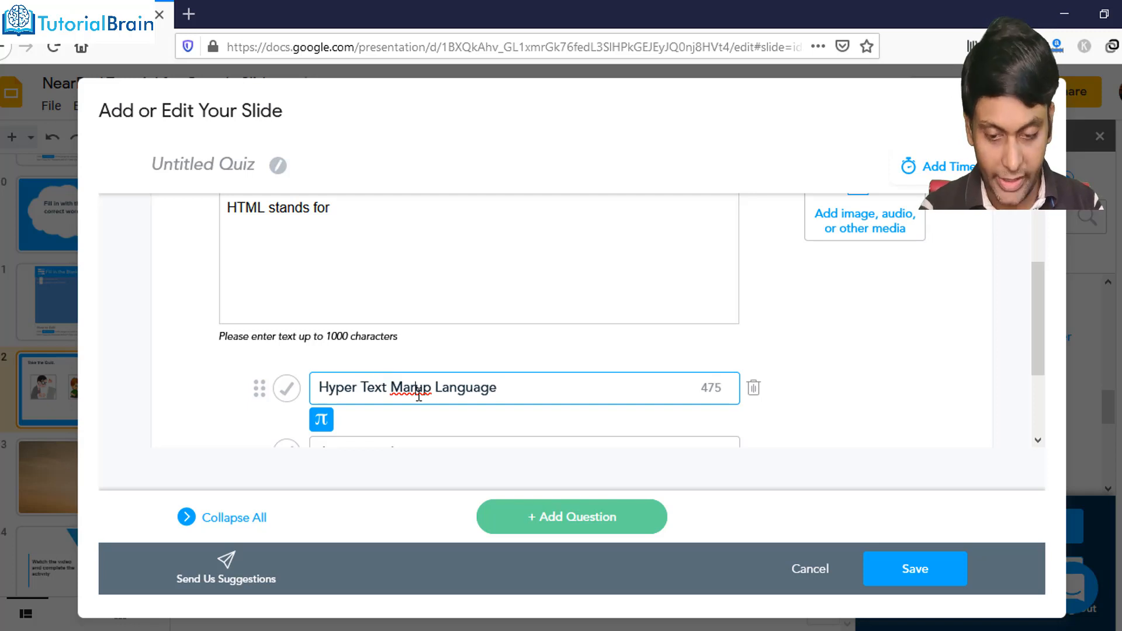
{"action": "left_click", "coordinate": [419, 395]}
{"action": "type", "text": "K"}
Enter "hyper Text method program" as the second answer option of the HTML question.
{"action": "scroll", "coordinate": [402, 433], "scroll_direction": "down", "scroll_amount": 2}
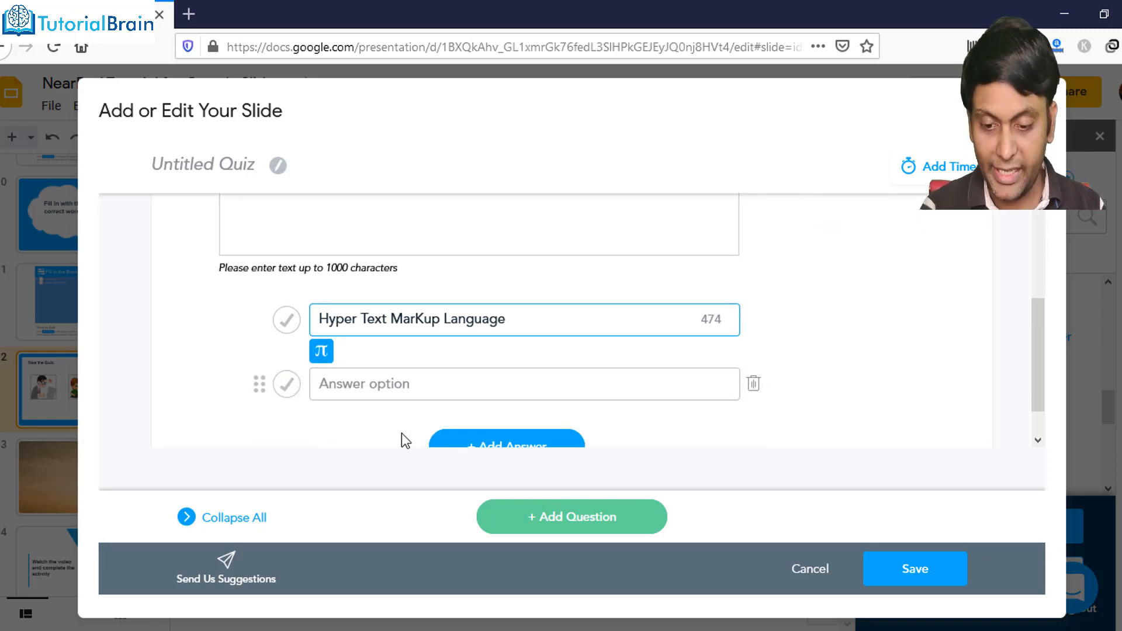
{"action": "left_click", "coordinate": [385, 369]}
{"action": "type", "text": "hyper"}
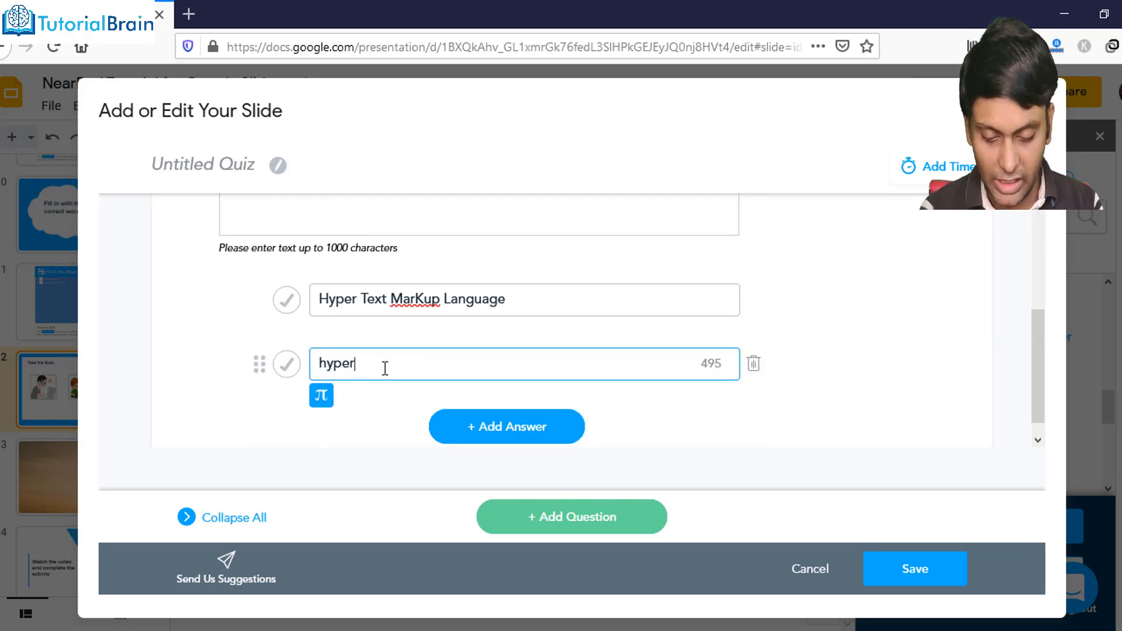
{"action": "type", "text": " Text met"}
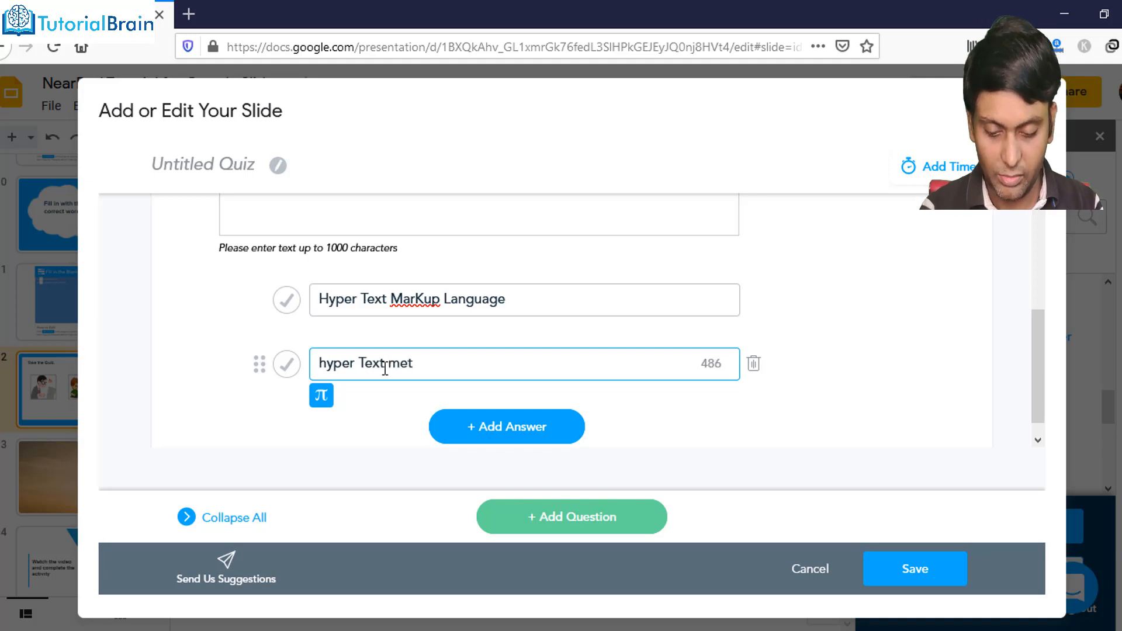
{"action": "type", "text": "hod program"}
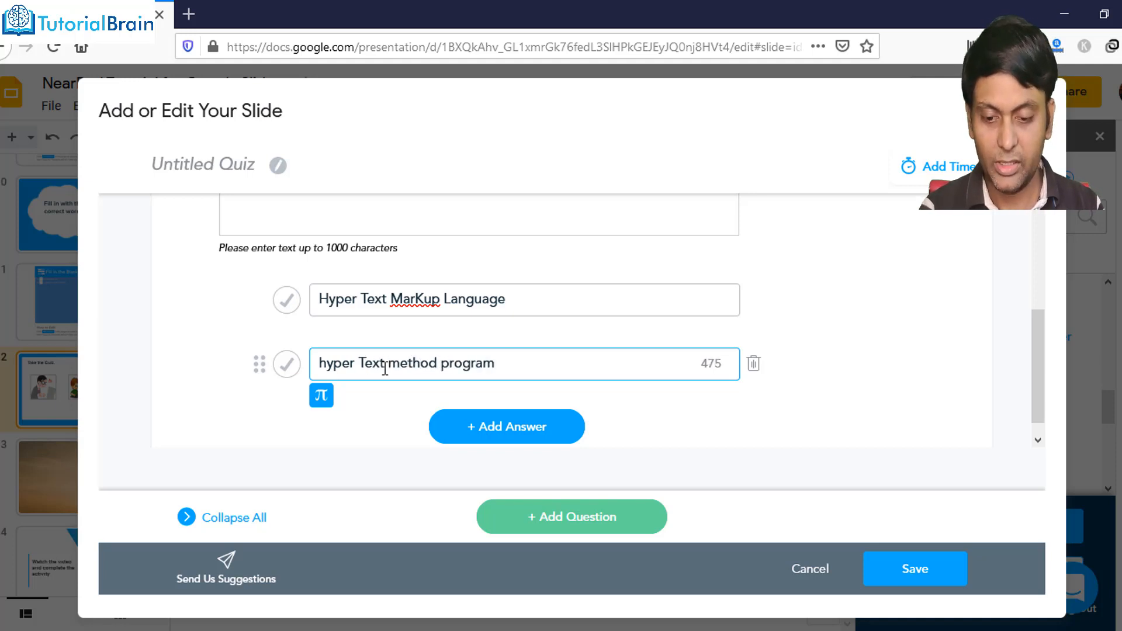
Add a third answer option reading "Hyper Tool Markup Language" to the HTML question.
{"action": "left_click", "coordinate": [469, 433]}
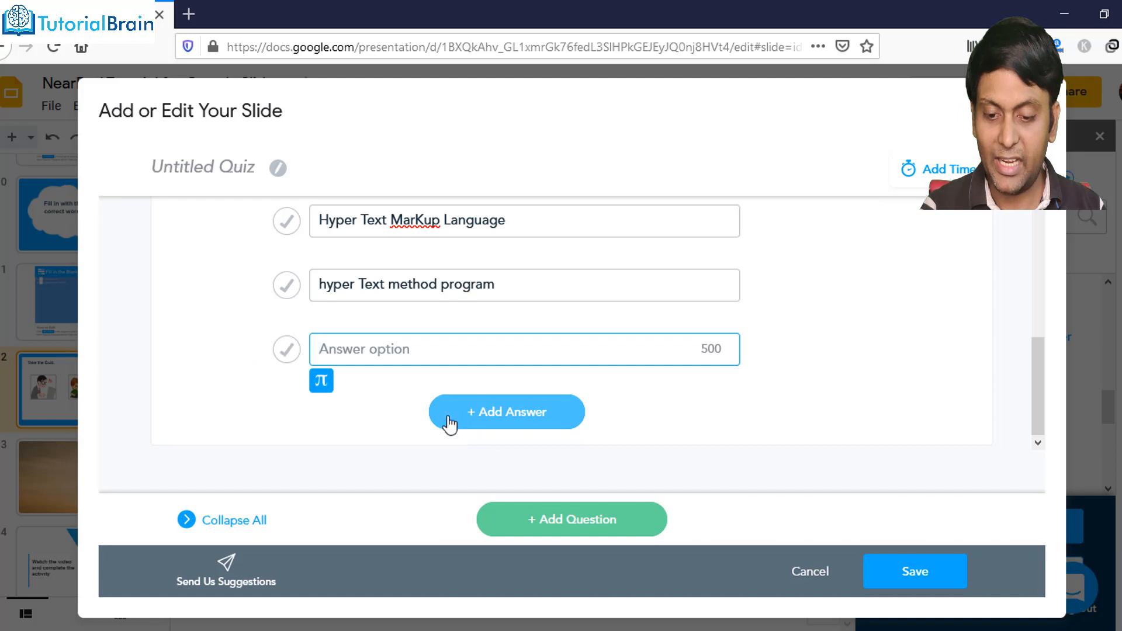
{"action": "type", "text": "H"}
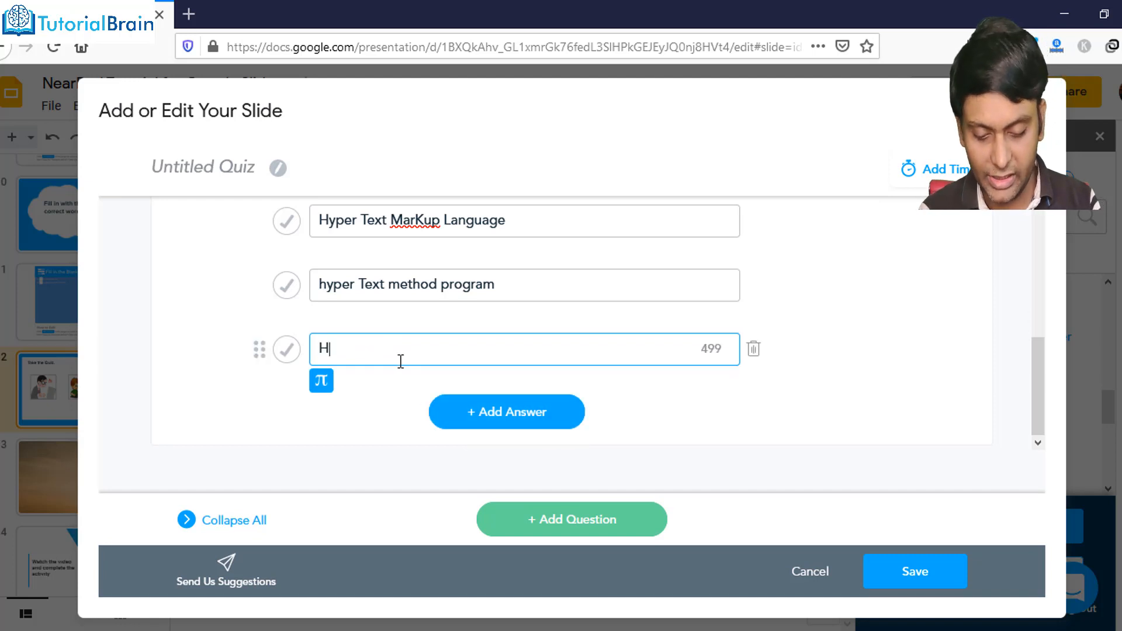
{"action": "type", "text": "yper Tool Markup"}
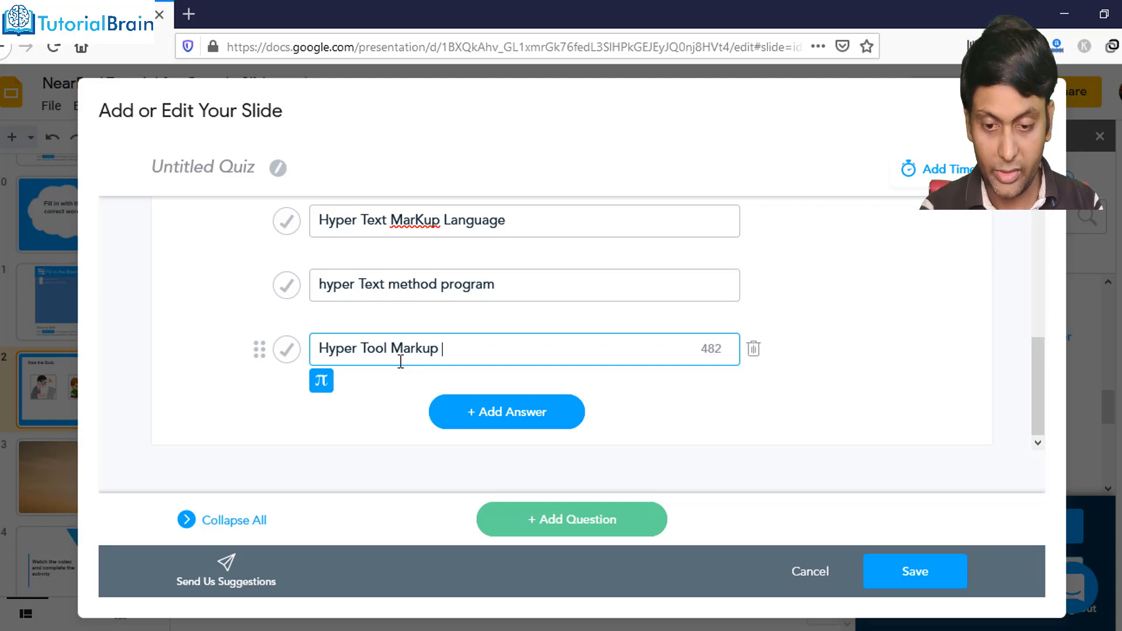
{"action": "type", "text": " Language"}
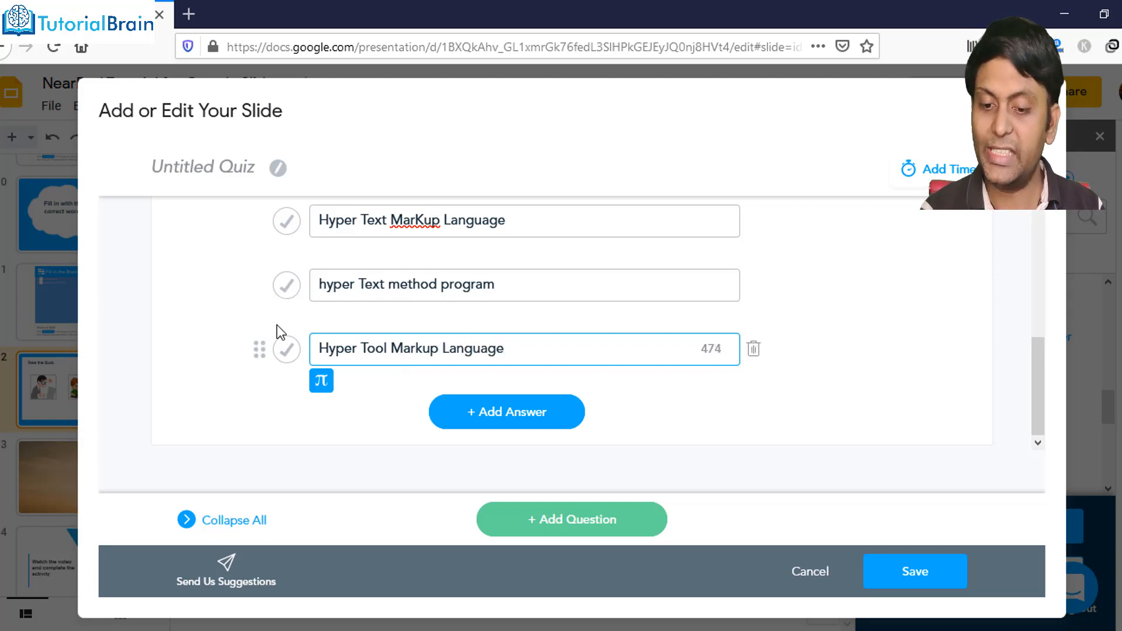
Move the "Hyper Text MarKup Language" answer below "hyper Text method program" and mark it as the correct answer.
{"action": "scroll", "coordinate": [274, 344], "scroll_direction": "up", "scroll_amount": 2}
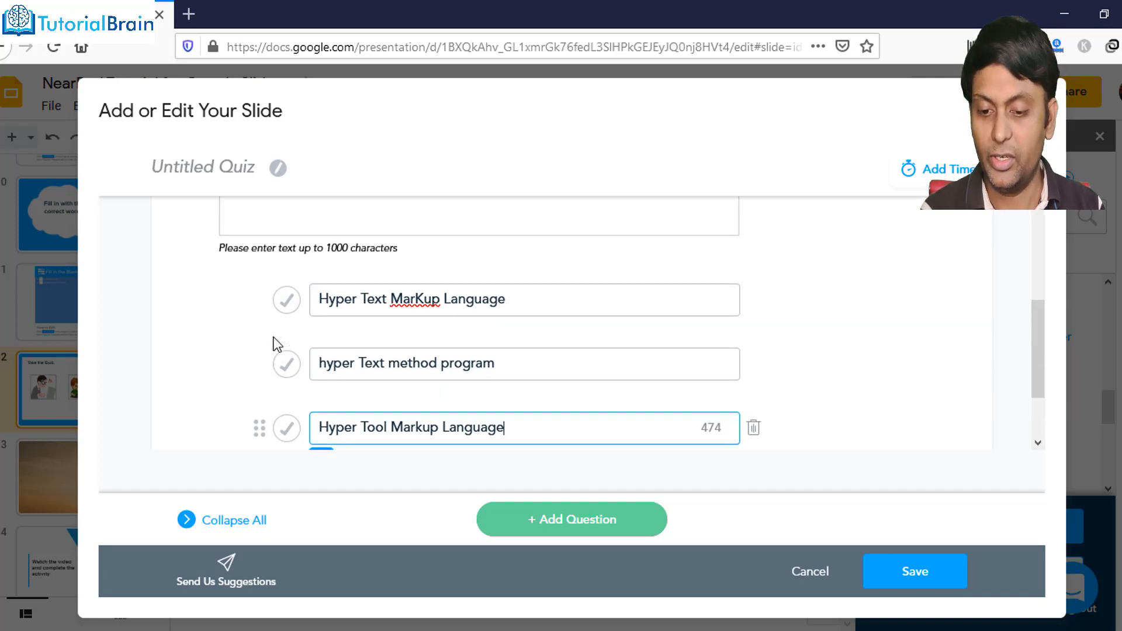
{"action": "left_click_drag", "start_coordinate": [261, 314], "coordinate": [264, 365]}
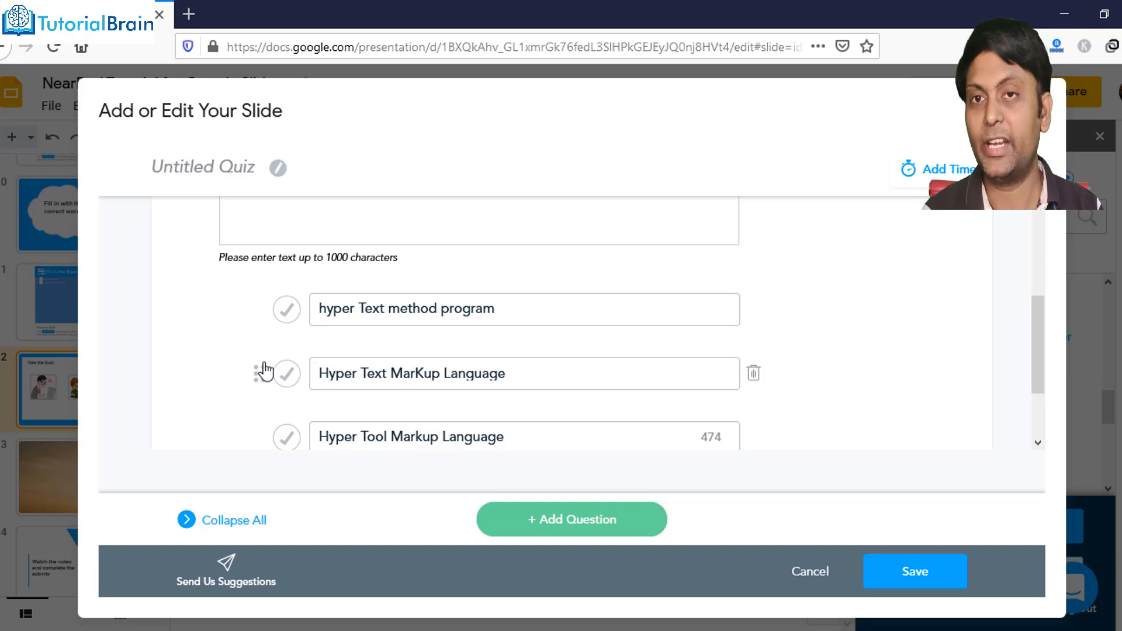
{"action": "left_click", "coordinate": [287, 377]}
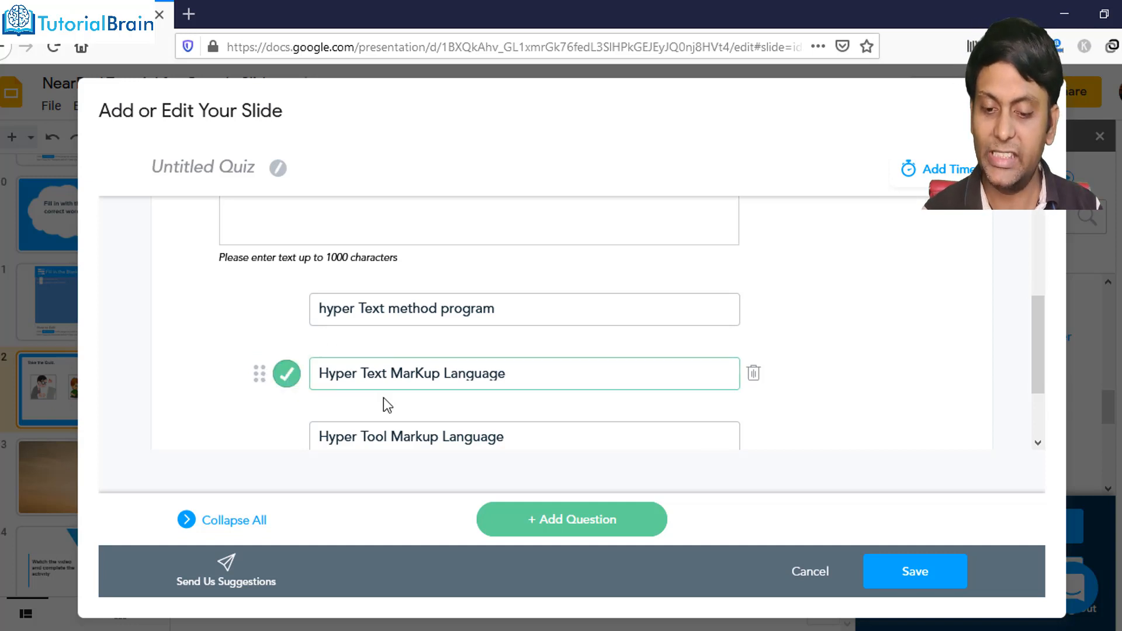
Correct the capitalization in the correct answer so that it reads "Hyper Text Markup Language".
{"action": "left_click", "coordinate": [423, 372]}
{"action": "key", "text": "BackSpace"}
{"action": "type", "text": "k"}
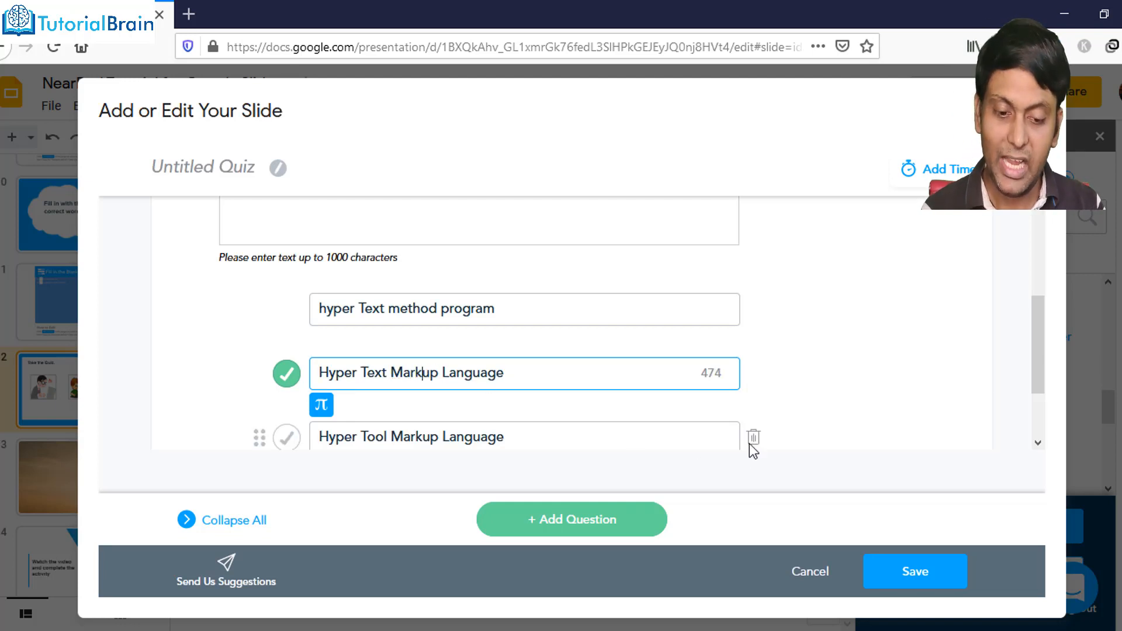
Add a second quiz question with the text "Css Stands for".
{"action": "scroll", "coordinate": [769, 437], "scroll_direction": "down", "scroll_amount": 2}
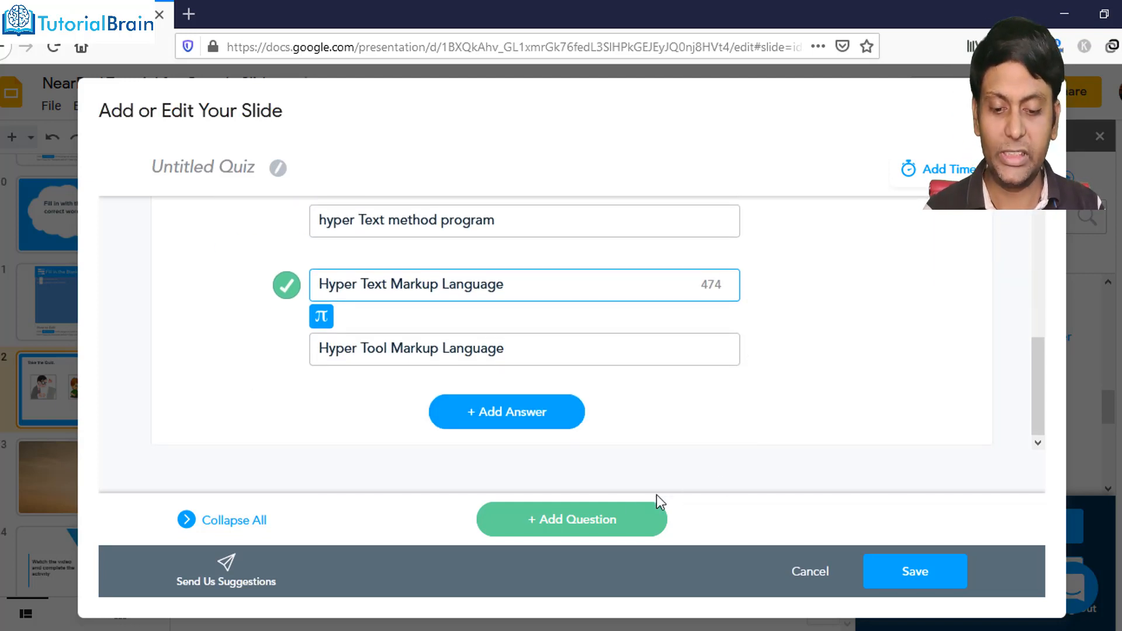
{"action": "left_click", "coordinate": [615, 521]}
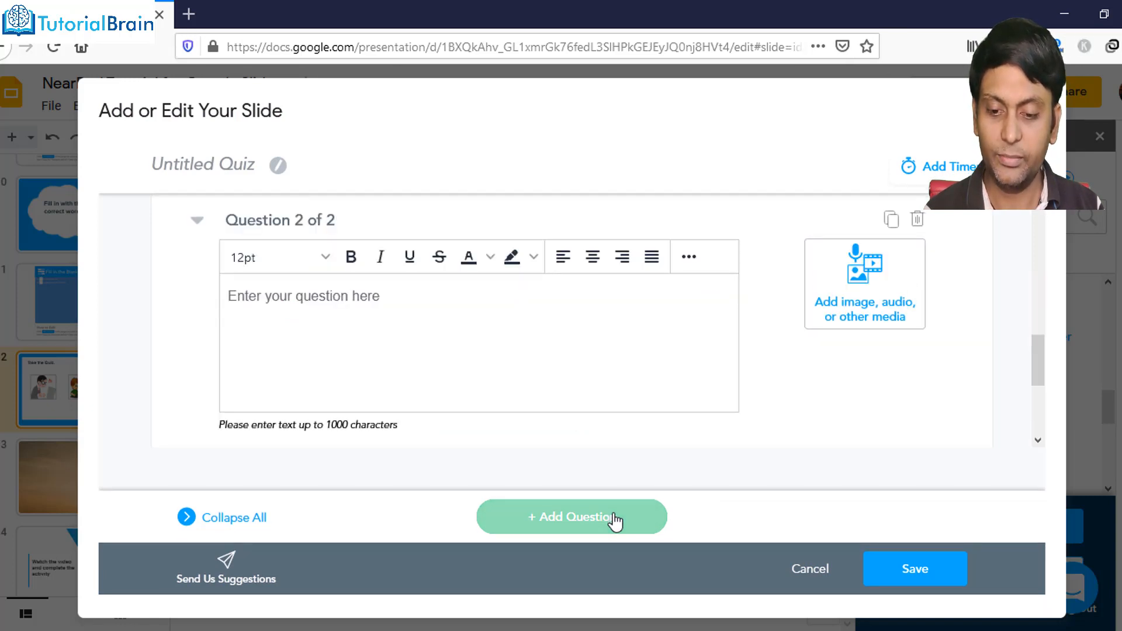
{"action": "left_click", "coordinate": [370, 335]}
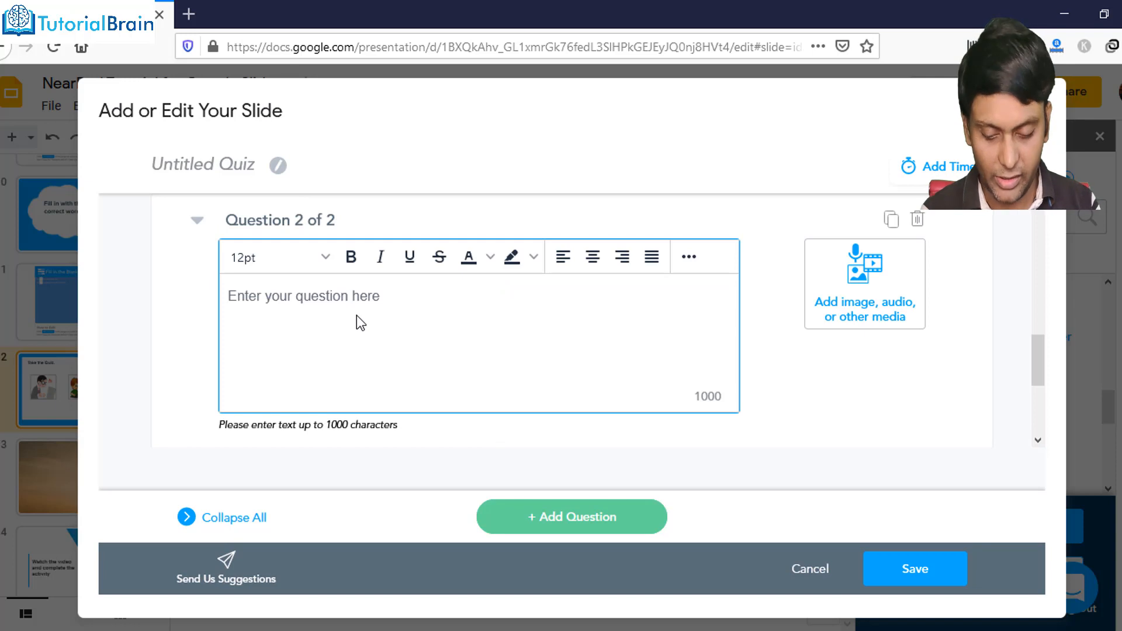
{"action": "type", "text": "Css Stands"}
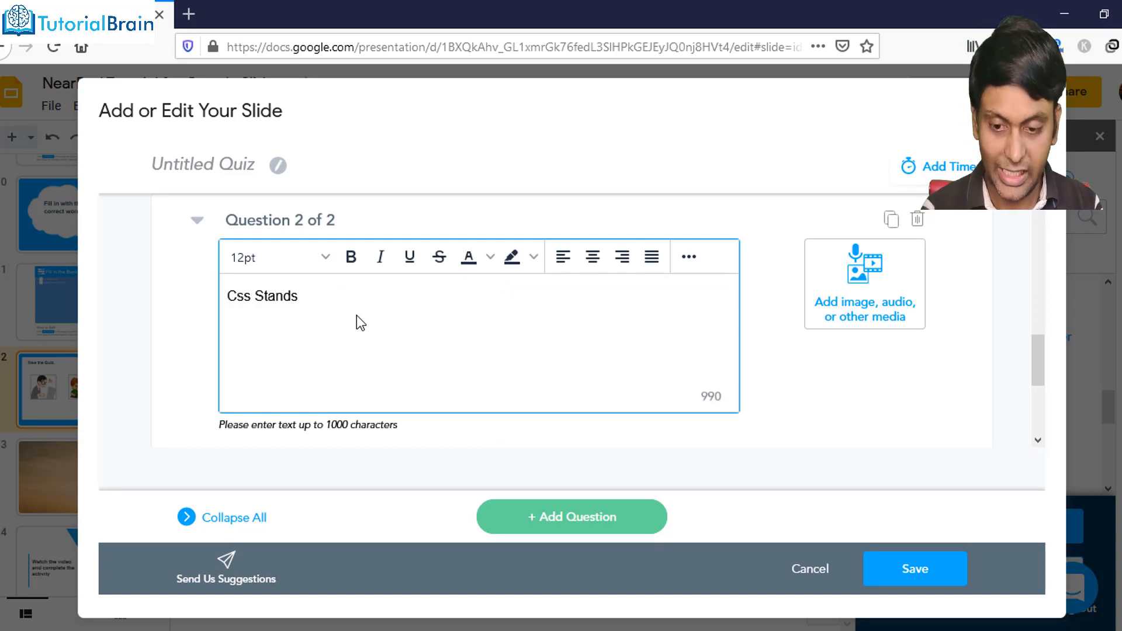
{"action": "type", "text": " for"}
Enter "Cell Cascade style" as the first answer option of the CSS question.
{"action": "scroll", "coordinate": [329, 402], "scroll_direction": "down", "scroll_amount": 3}
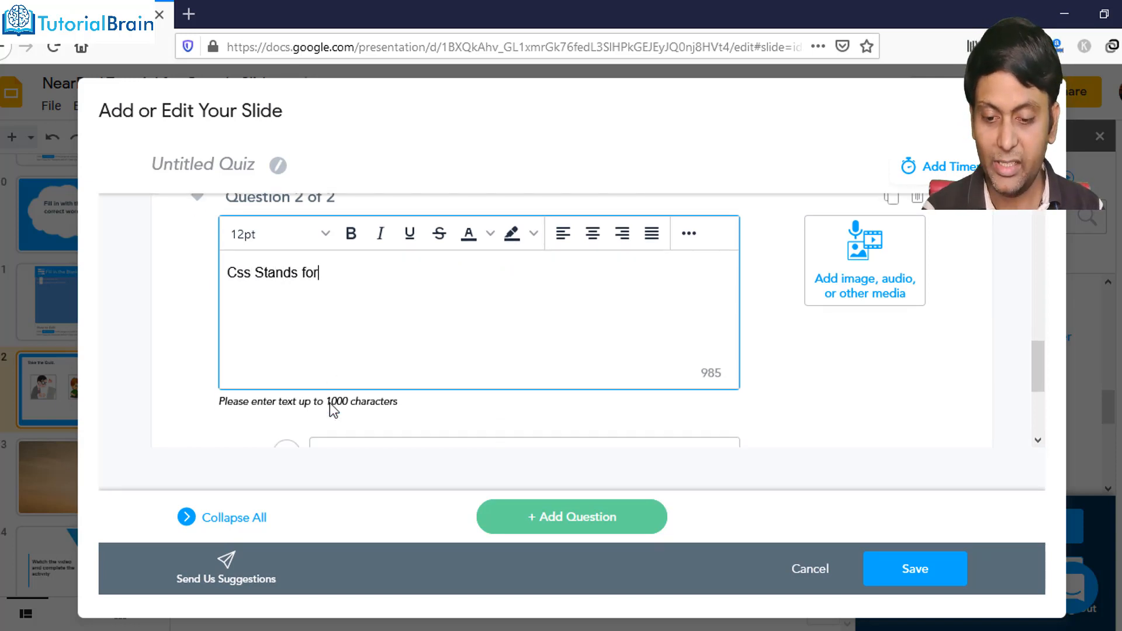
{"action": "left_click", "coordinate": [334, 389]}
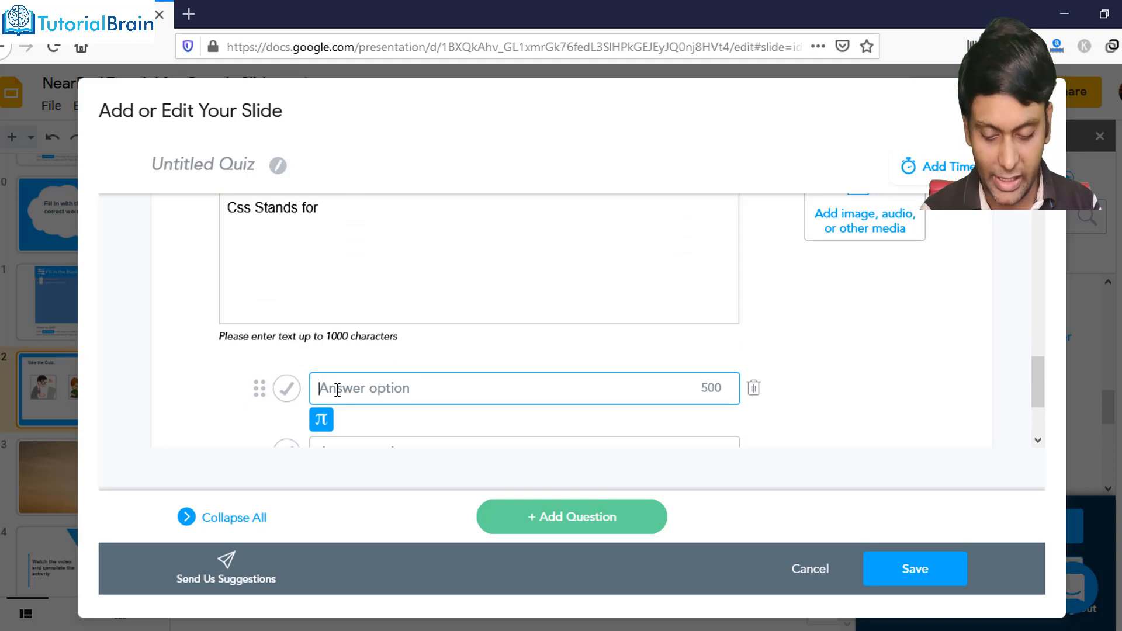
{"action": "type", "text": "Cell Cas"}
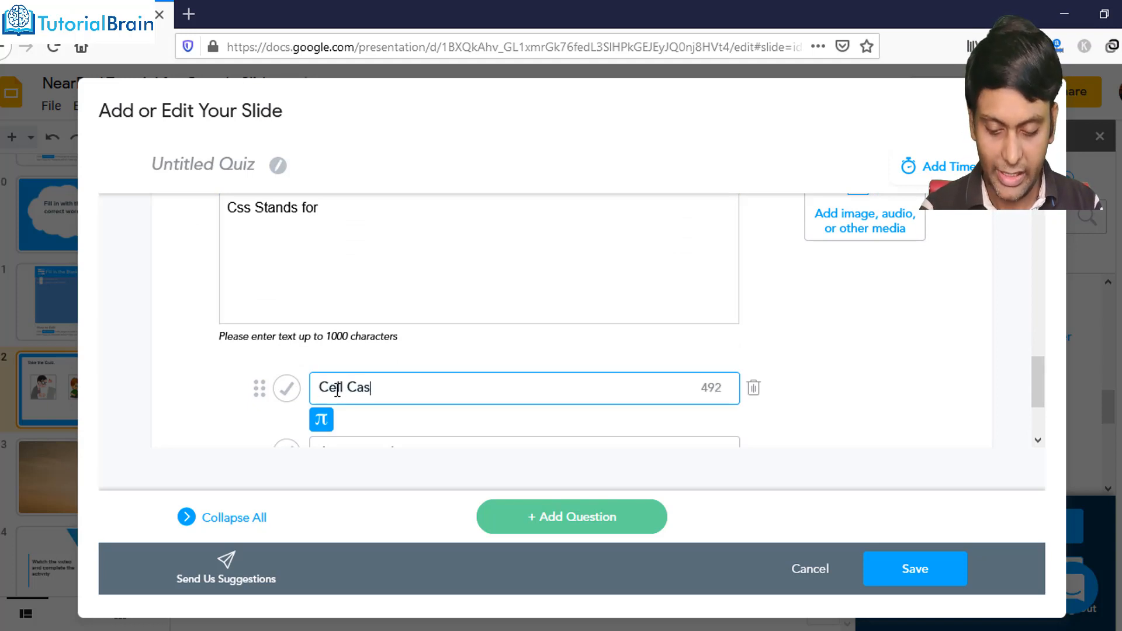
{"action": "type", "text": "cade style"}
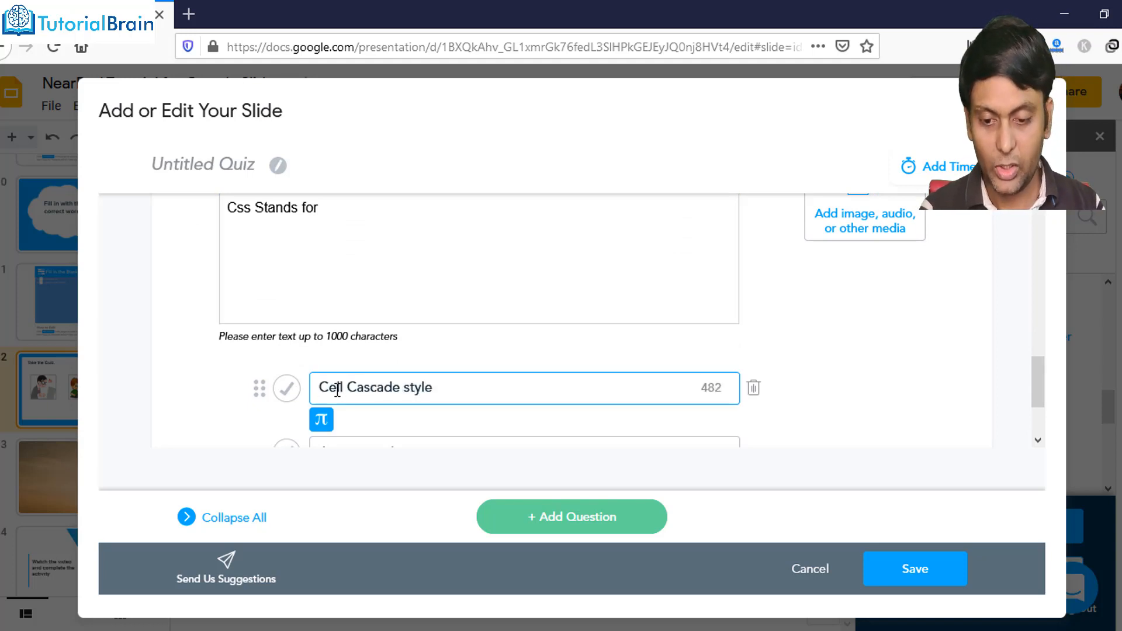
Enter "Cascading Style sheets" as the second answer option of the CSS question.
{"action": "scroll", "coordinate": [380, 426], "scroll_direction": "down", "scroll_amount": 3}
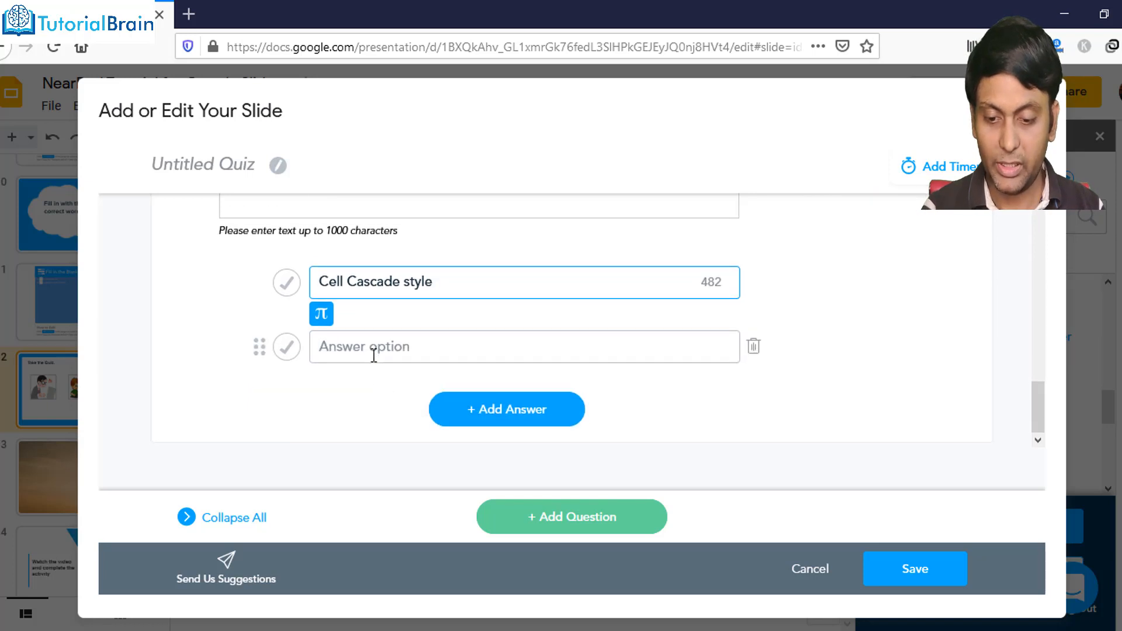
{"action": "left_click", "coordinate": [374, 348]}
{"action": "type", "text": "Cascading"}
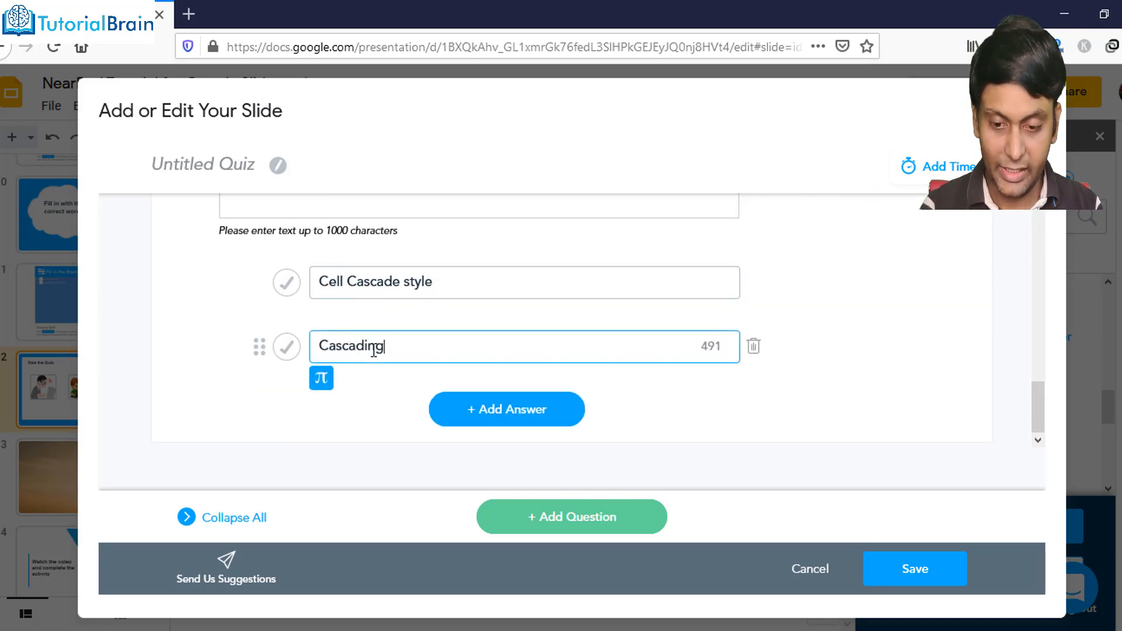
{"action": "type", "text": " Style"}
{"action": "key", "text": "BackSpace"}
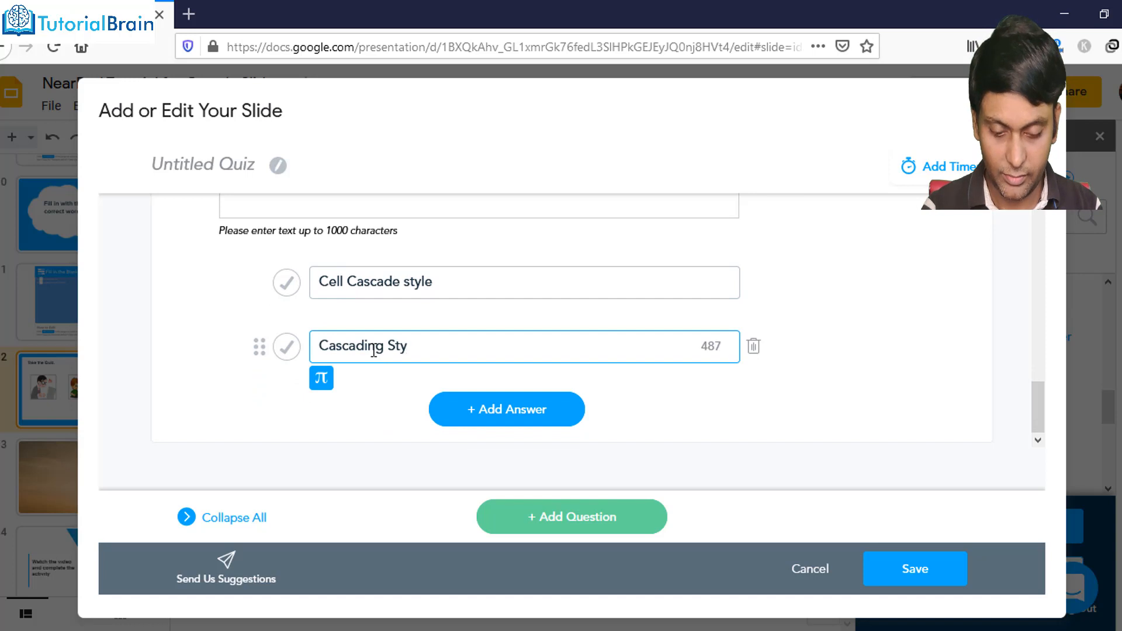
{"action": "type", "text": "le sheets"}
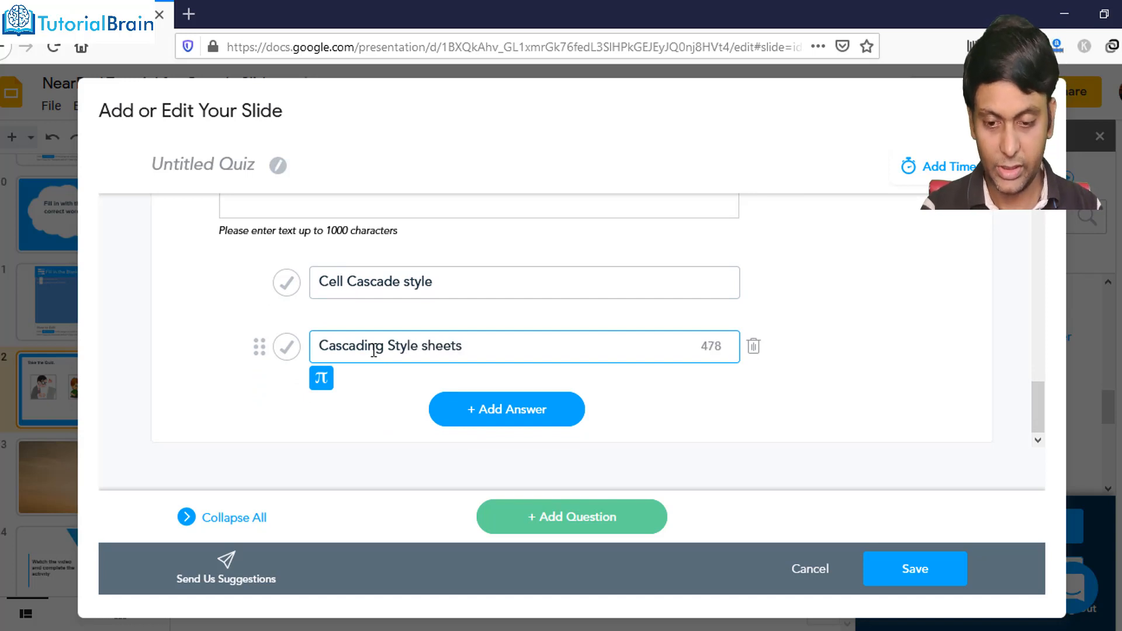
Add a third answer option to the CSS question with the text "Cascading Style system".
{"action": "left_click", "coordinate": [468, 414]}
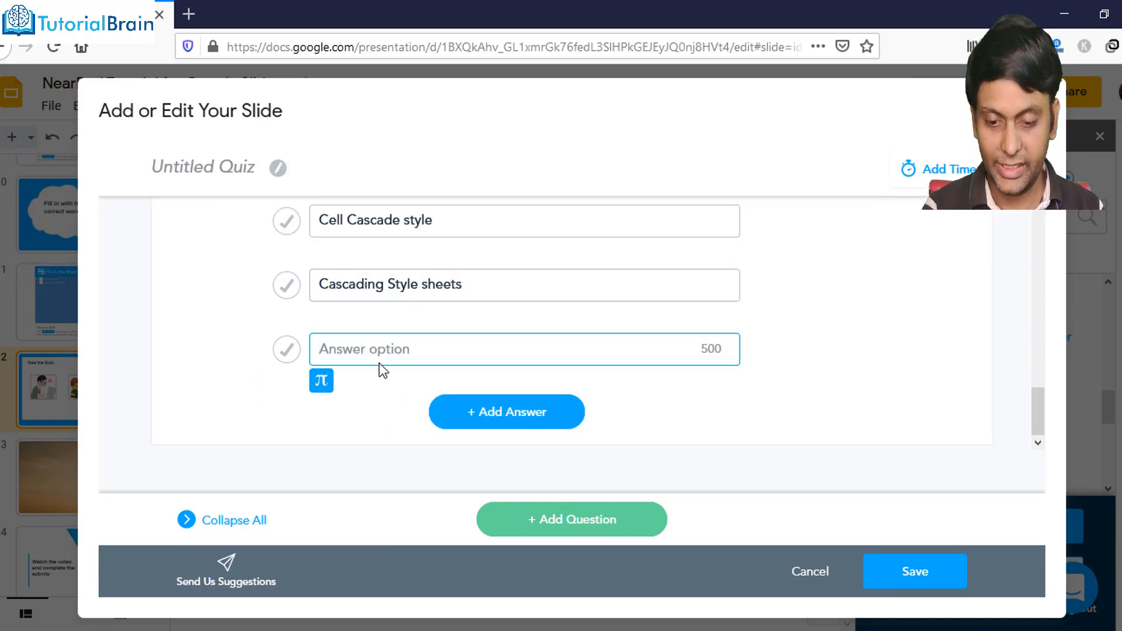
{"action": "type", "text": "Cascading S"}
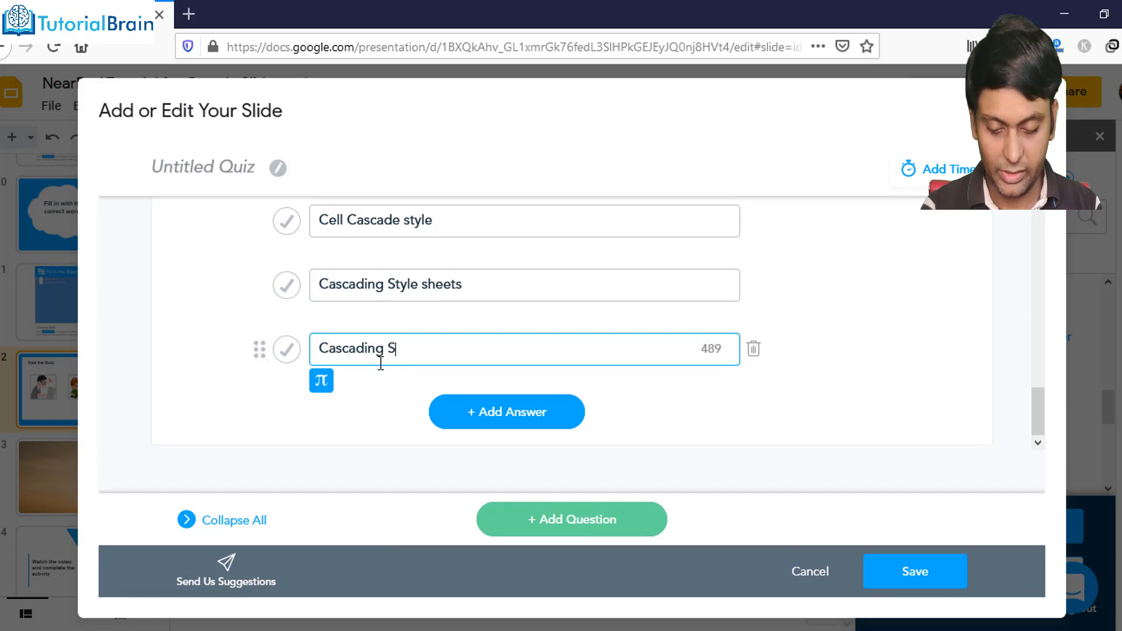
{"action": "type", "text": "tyle s"}
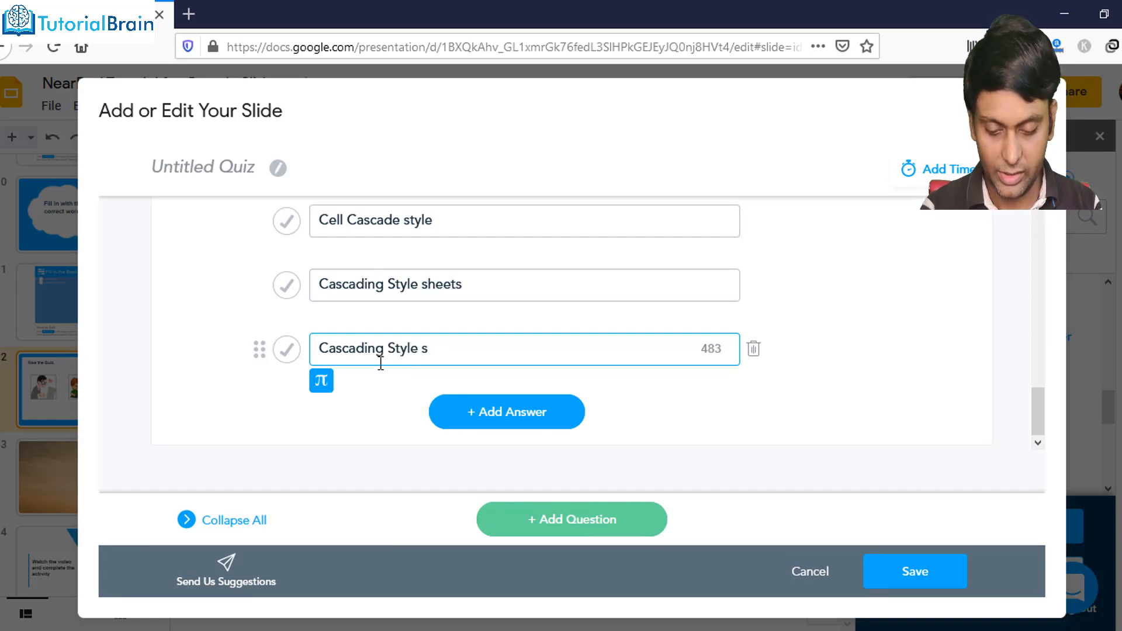
{"action": "type", "text": "ystem"}
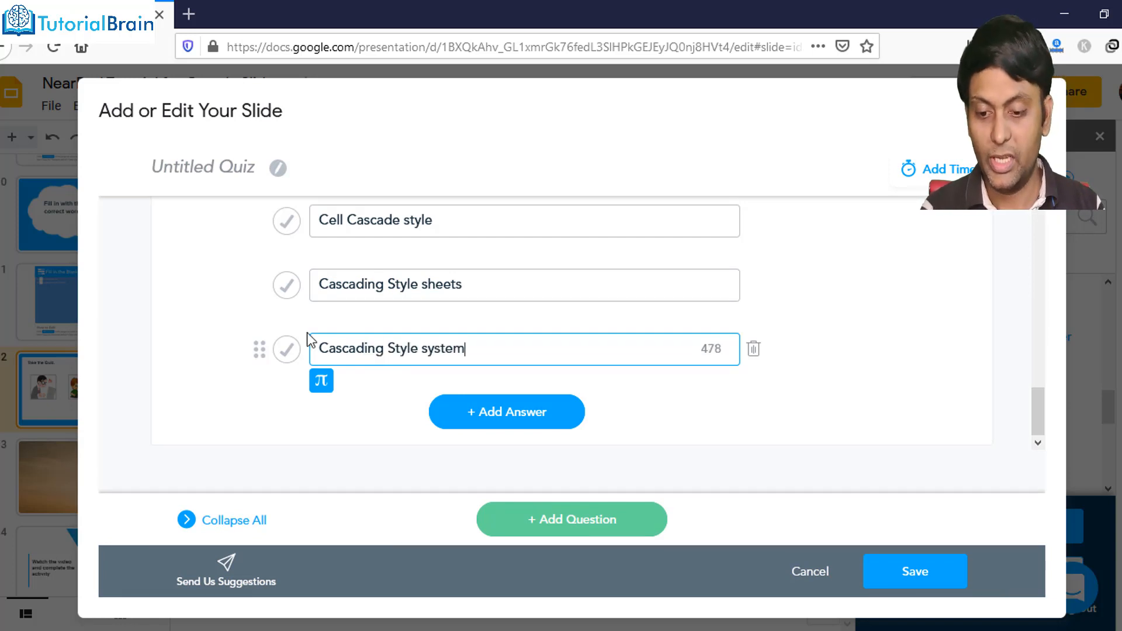
Move "Cascading Style system" above "Cascading Style sheets" and save the quiz with "Cascading Style sheets" marked as the correct answer.
{"action": "left_click_drag", "start_coordinate": [260, 349], "coordinate": [267, 289]}
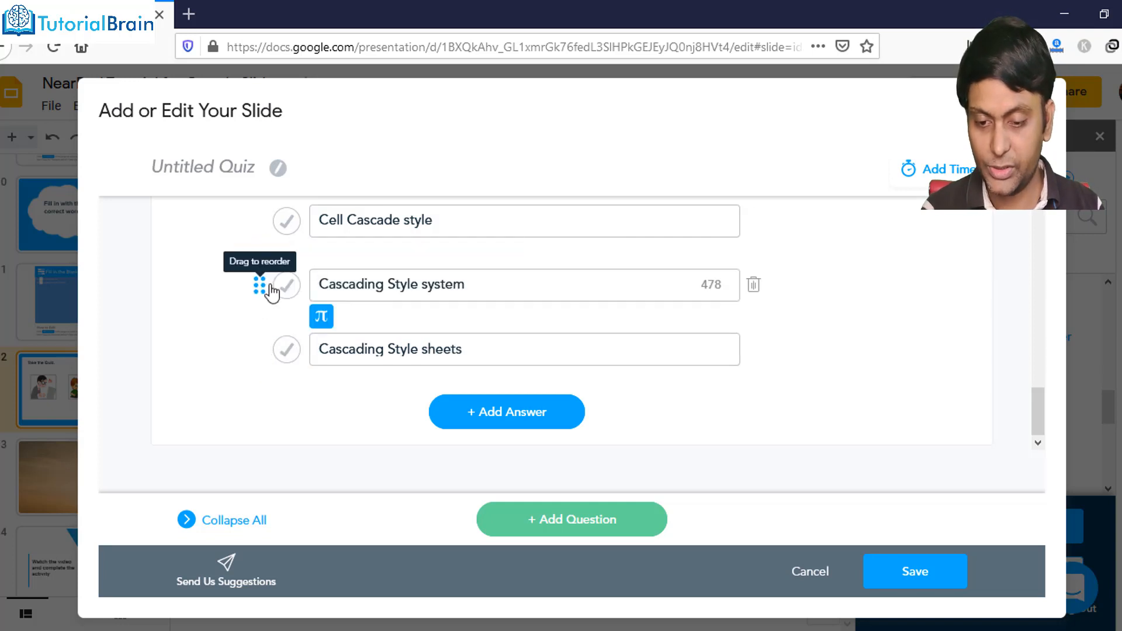
{"action": "left_click", "coordinate": [287, 350]}
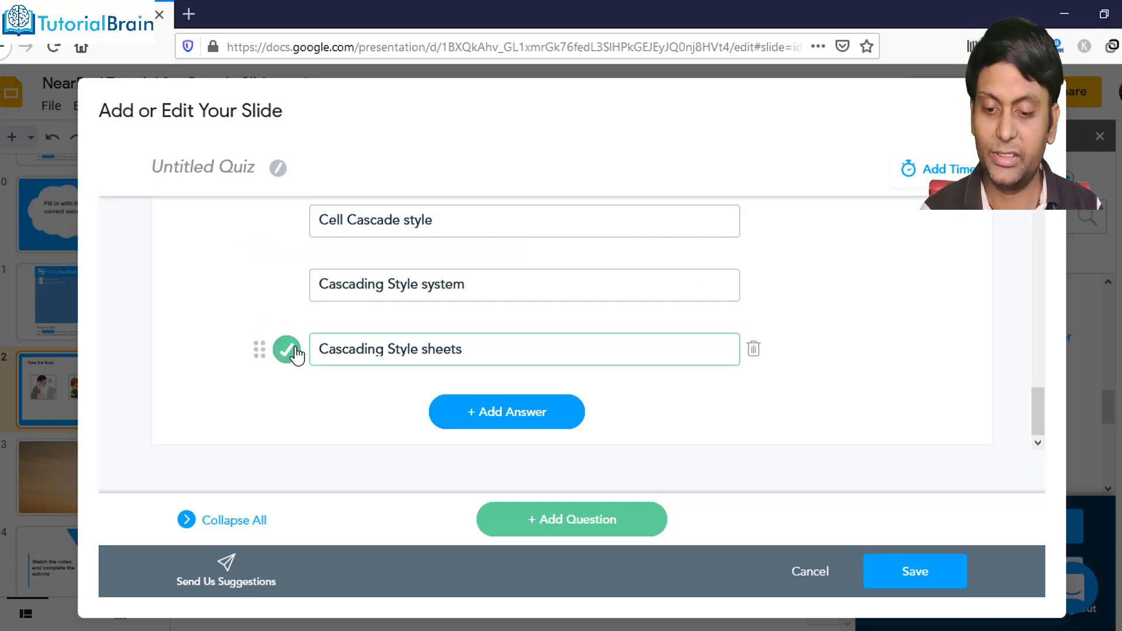
{"action": "left_click", "coordinate": [890, 585]}
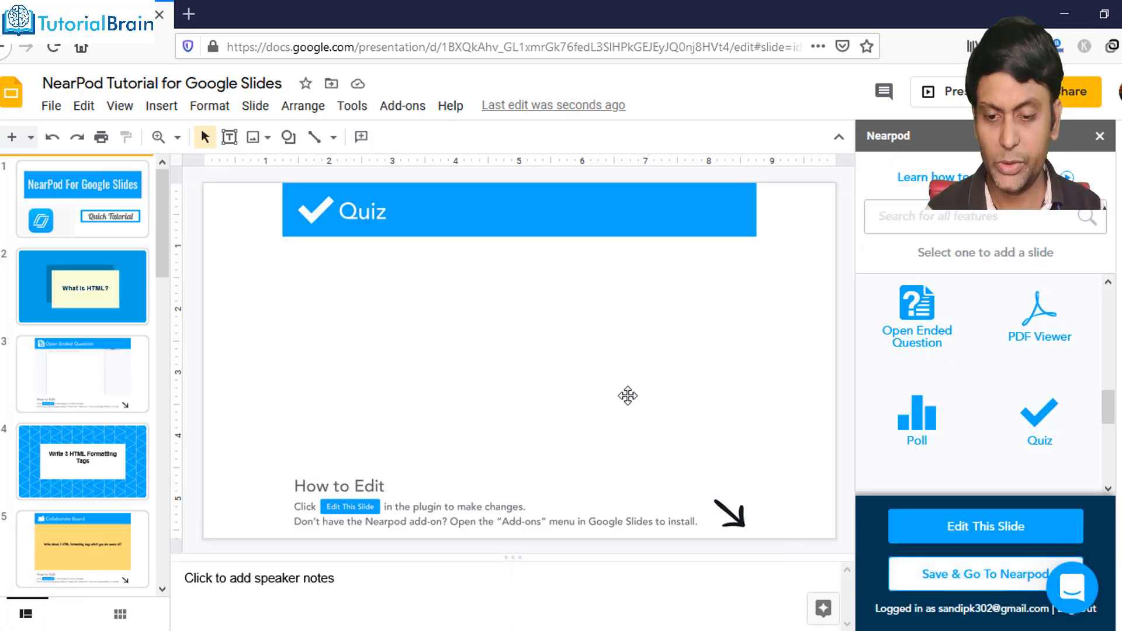
Select the "Climb to the Top Game" slide and start a new Time to Climb activity there.
{"action": "left_click", "coordinate": [628, 395]}
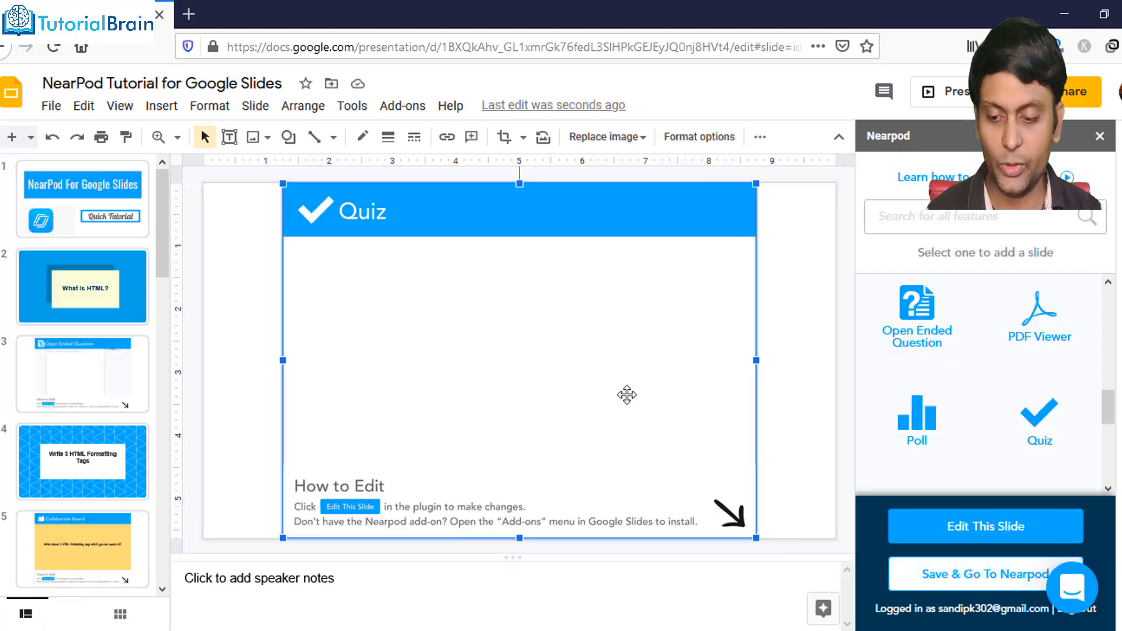
{"action": "scroll", "coordinate": [118, 363], "scroll_direction": "down", "scroll_amount": 5}
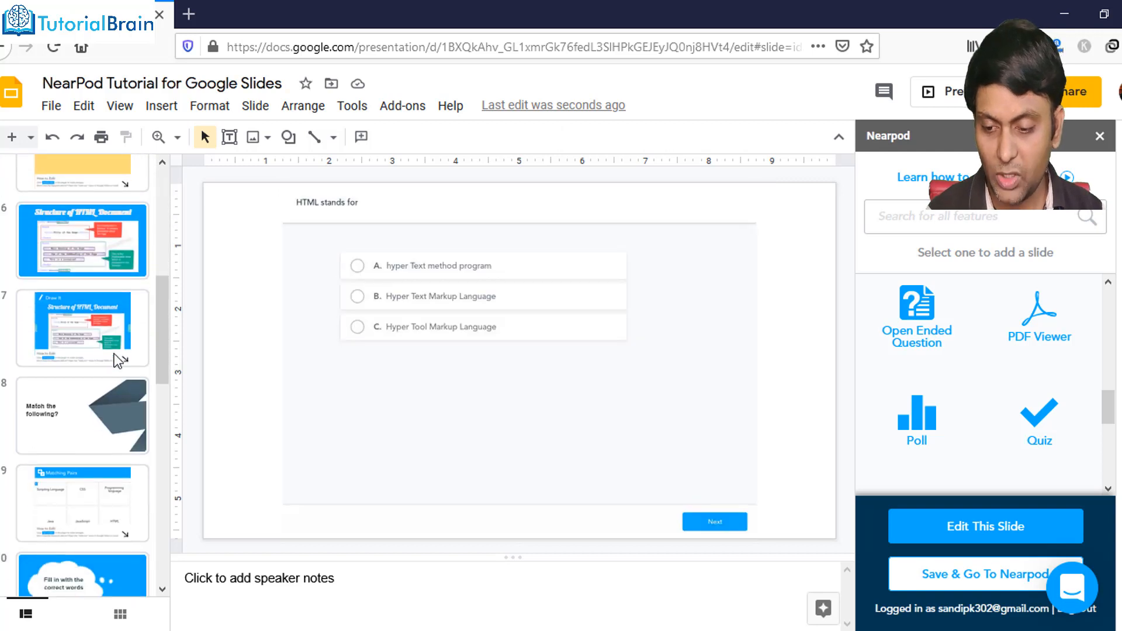
{"action": "scroll", "coordinate": [117, 359], "scroll_direction": "up", "scroll_amount": 5}
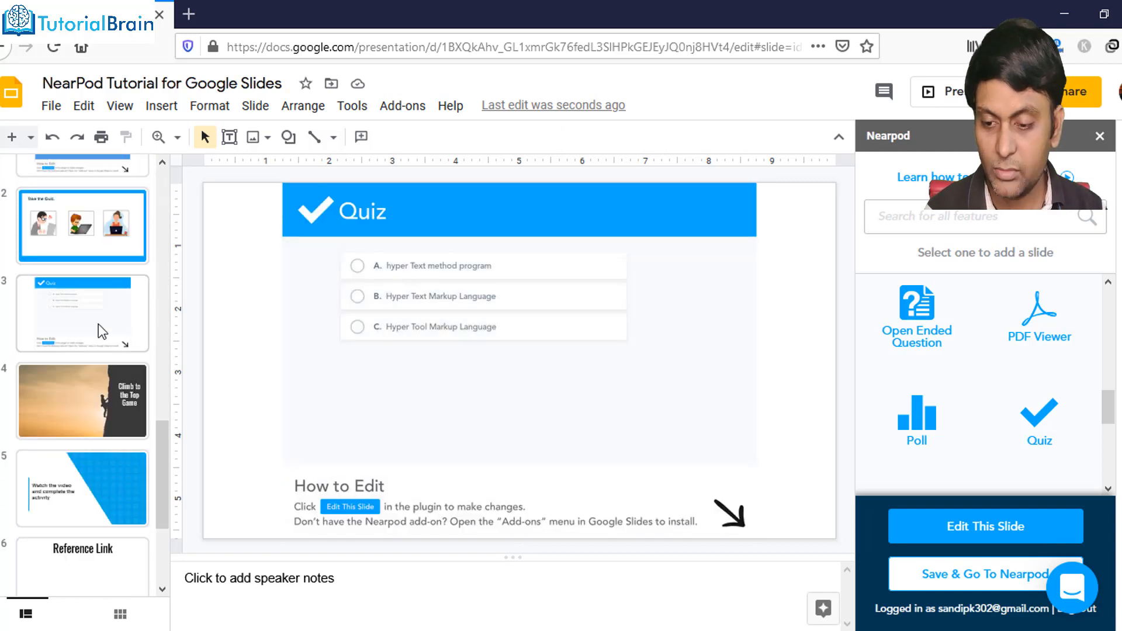
{"action": "left_click", "coordinate": [97, 387]}
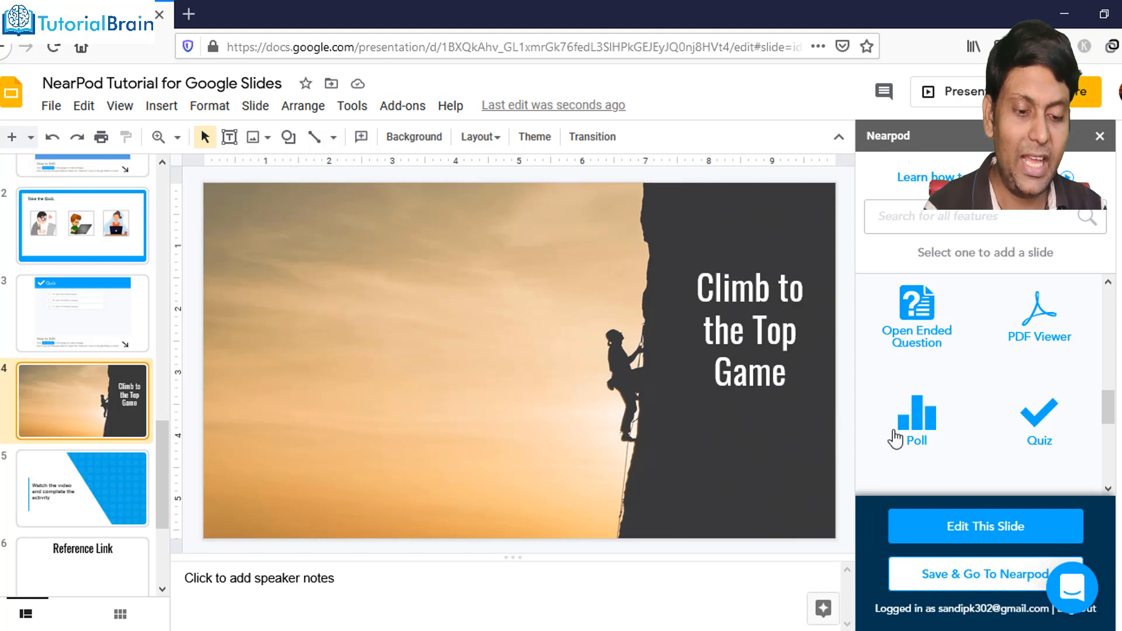
{"action": "scroll", "coordinate": [970, 392], "scroll_direction": "up", "scroll_amount": 2}
{"action": "scroll", "coordinate": [972, 395], "scroll_direction": "down", "scroll_amount": 3}
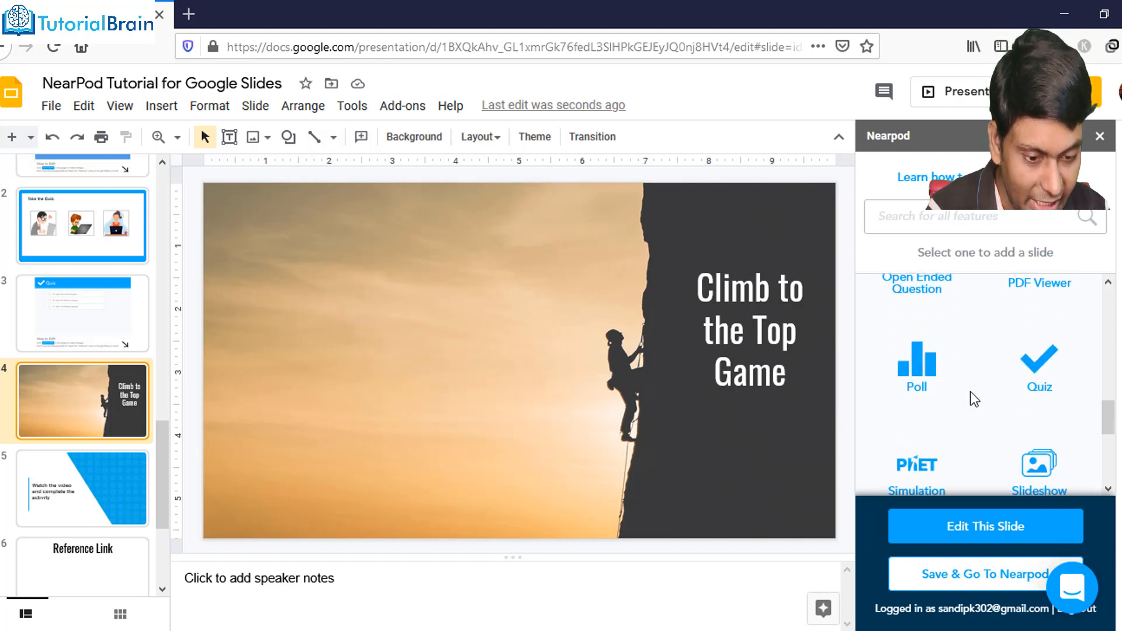
{"action": "scroll", "coordinate": [970, 394], "scroll_direction": "down", "scroll_amount": 3}
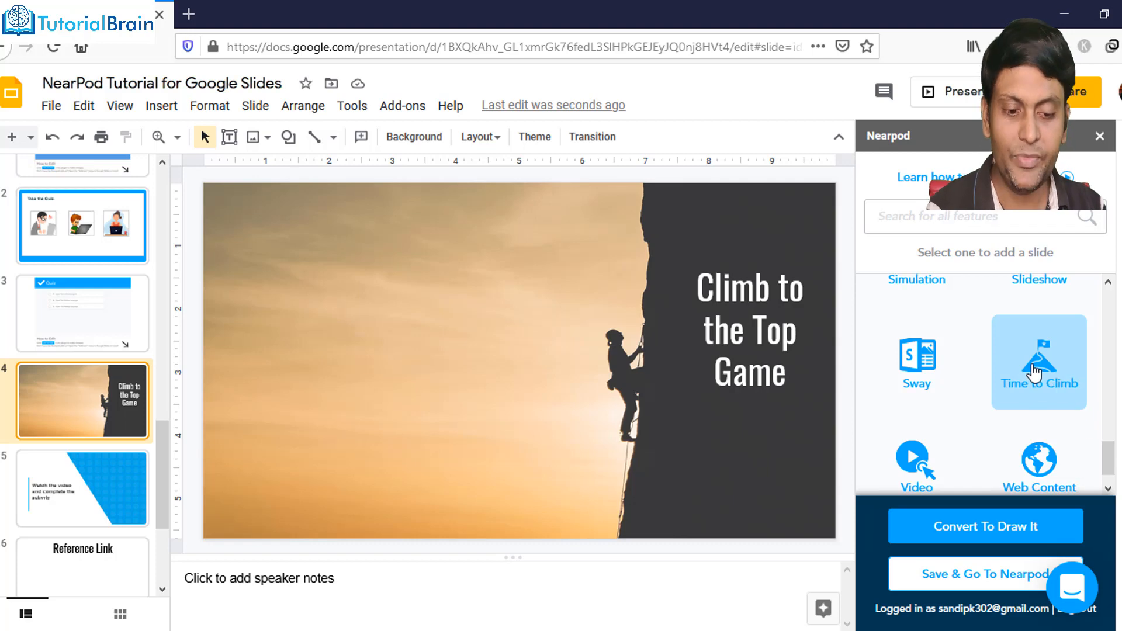
{"action": "left_click", "coordinate": [1034, 371]}
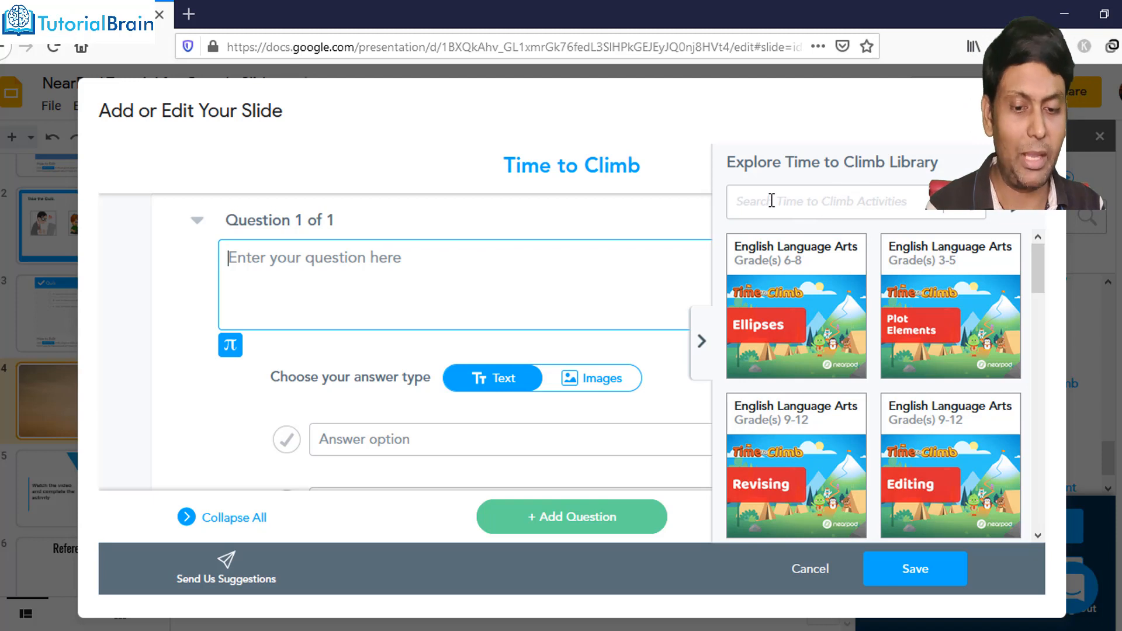
Enter "Show me the code for adding meta author" as the first question of the Time to Climb activity.
{"action": "left_click", "coordinate": [490, 267]}
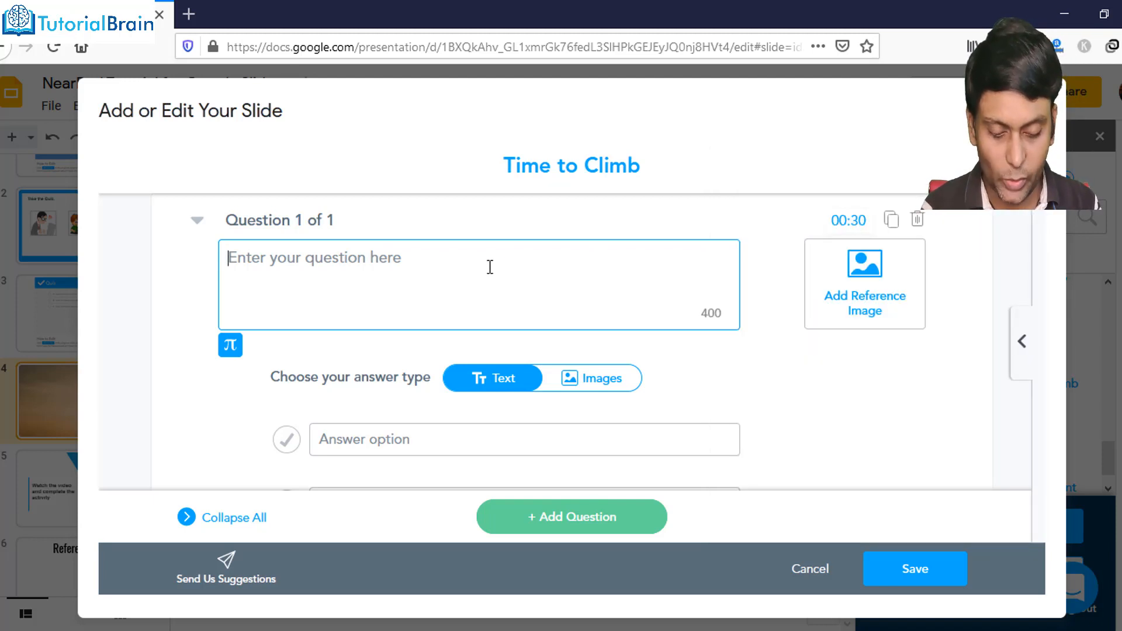
{"action": "type", "text": "Show me t"}
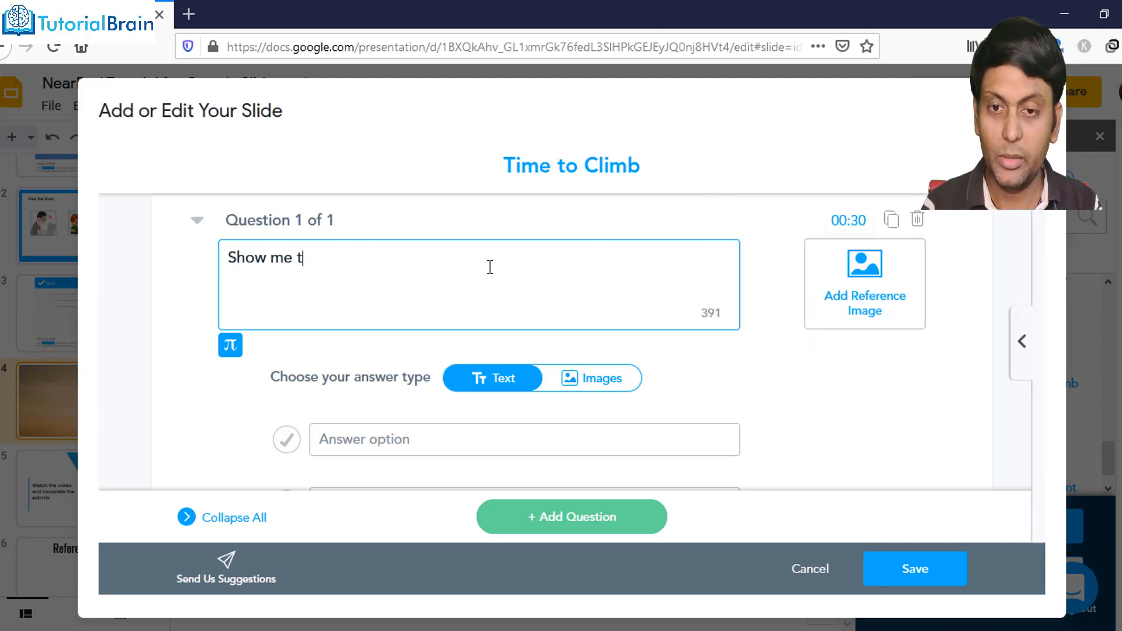
{"action": "type", "text": "he code "}
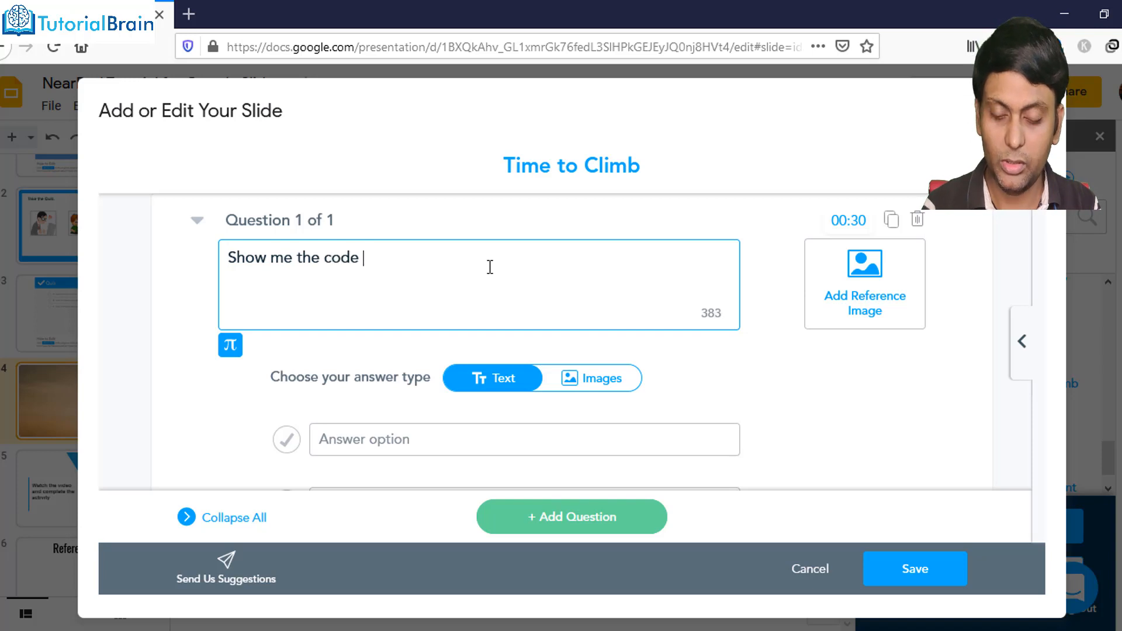
{"action": "type", "text": "for adding met"}
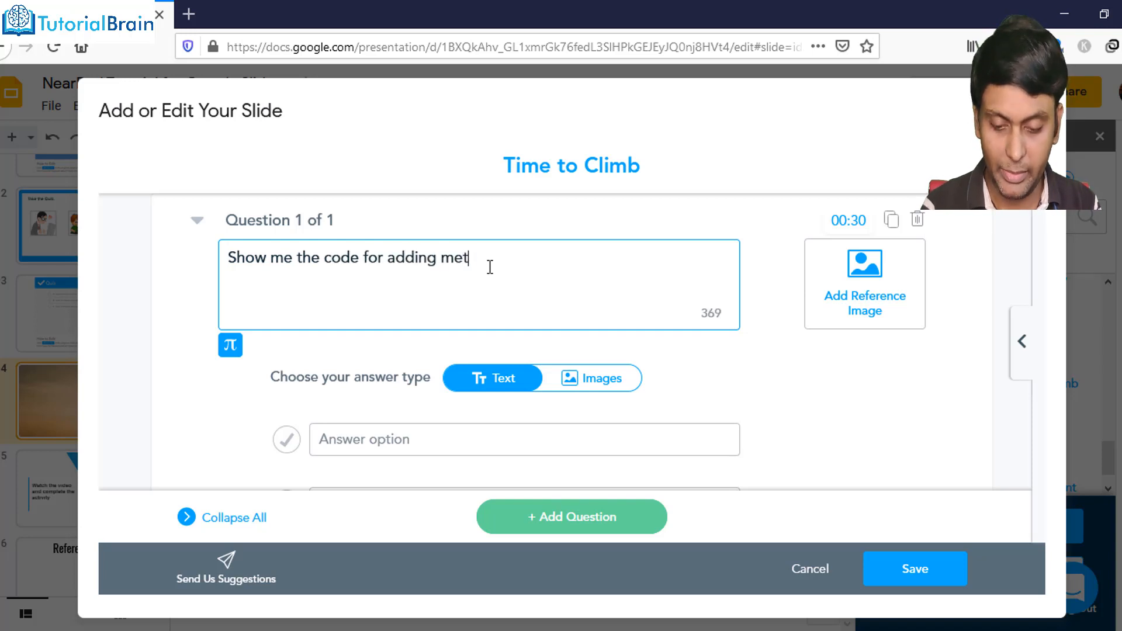
{"action": "type", "text": "a author"}
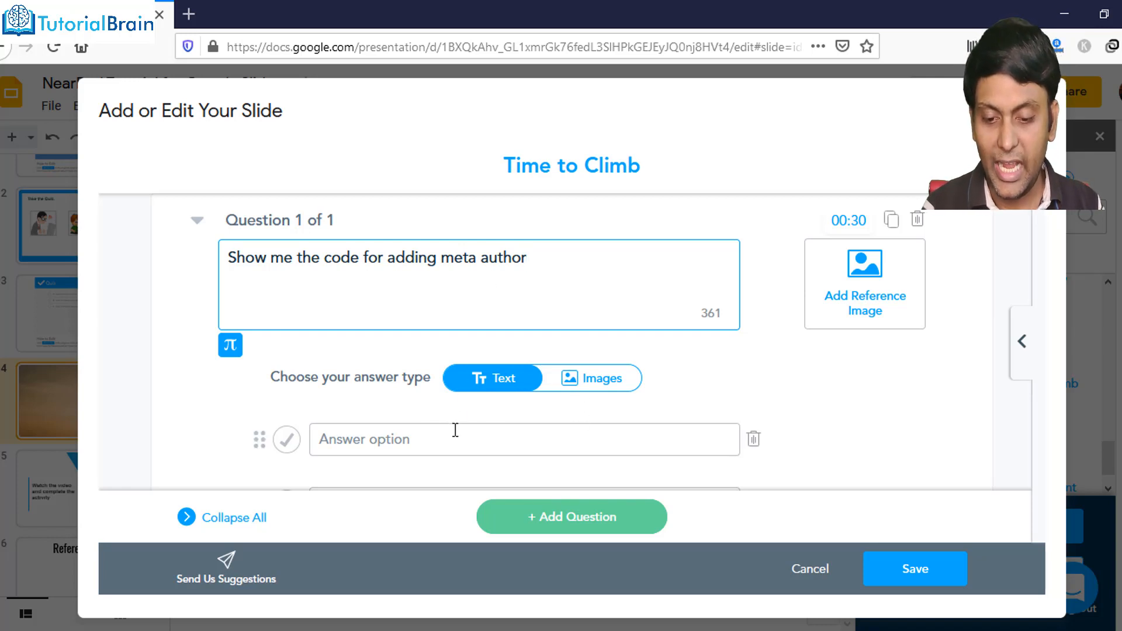
Enter a meta tag without its closing bracket as the first answer option, with the author attribute set to the author's first name in quotes.
{"action": "scroll", "coordinate": [447, 434], "scroll_direction": "down", "scroll_amount": 3}
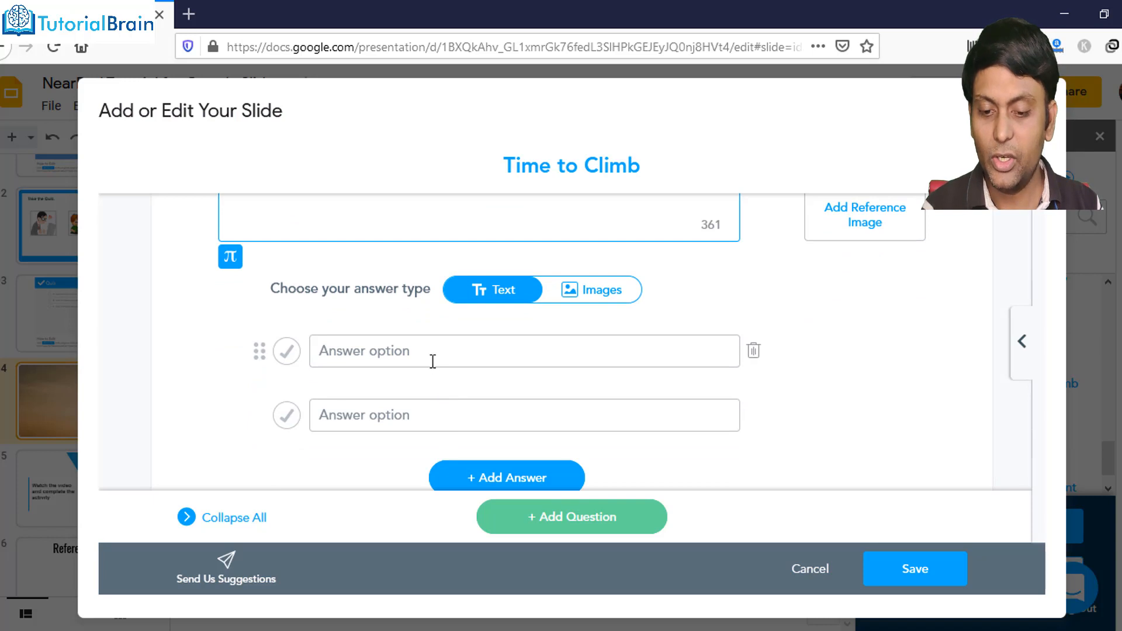
{"action": "left_click", "coordinate": [432, 361]}
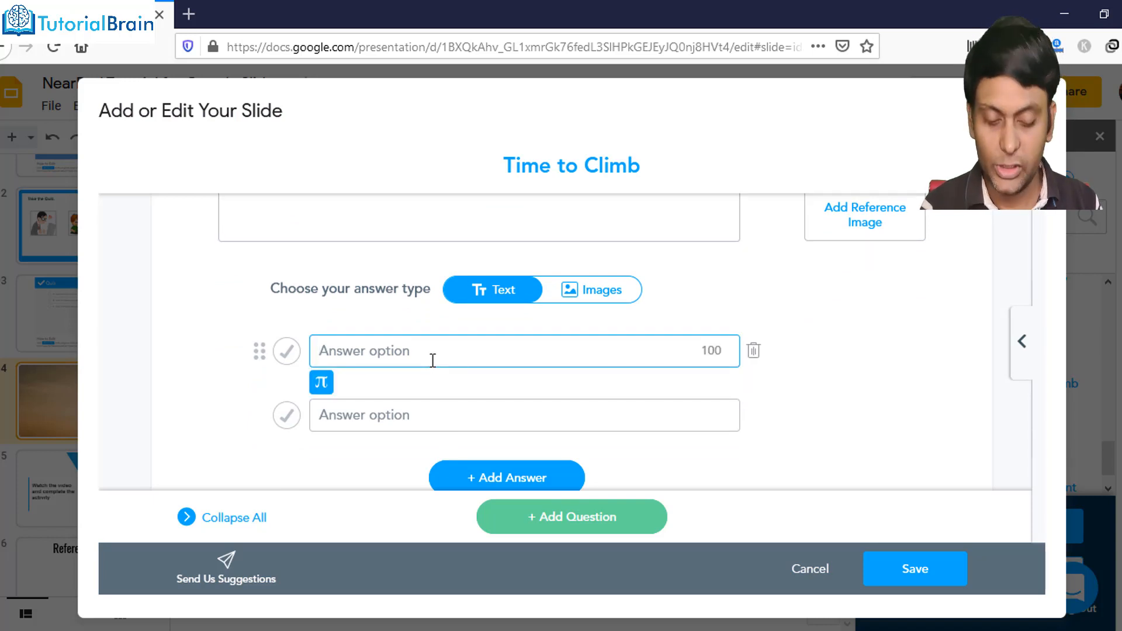
{"action": "type", "text": "<me"}
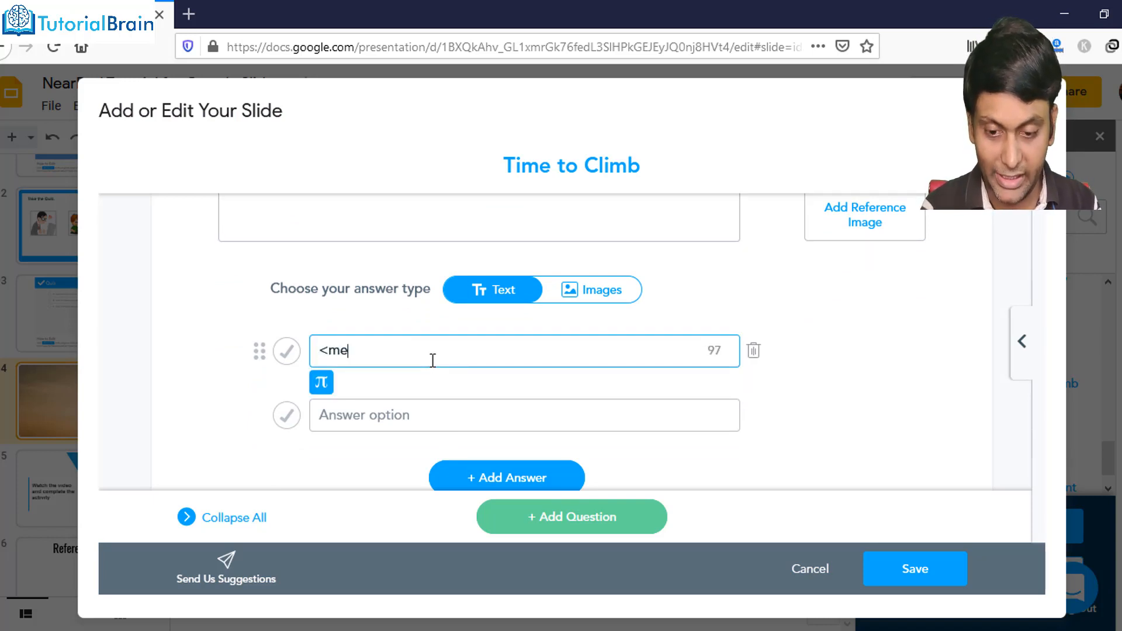
{"action": "type", "text": "ta author"}
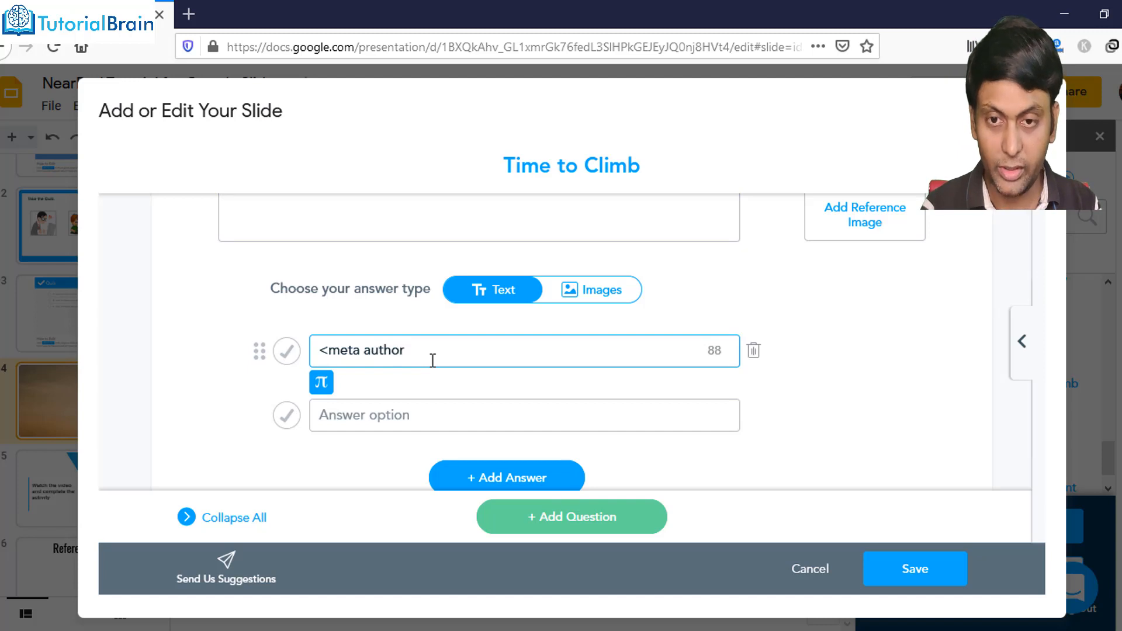
{"action": "type", "text": "=\"S"}
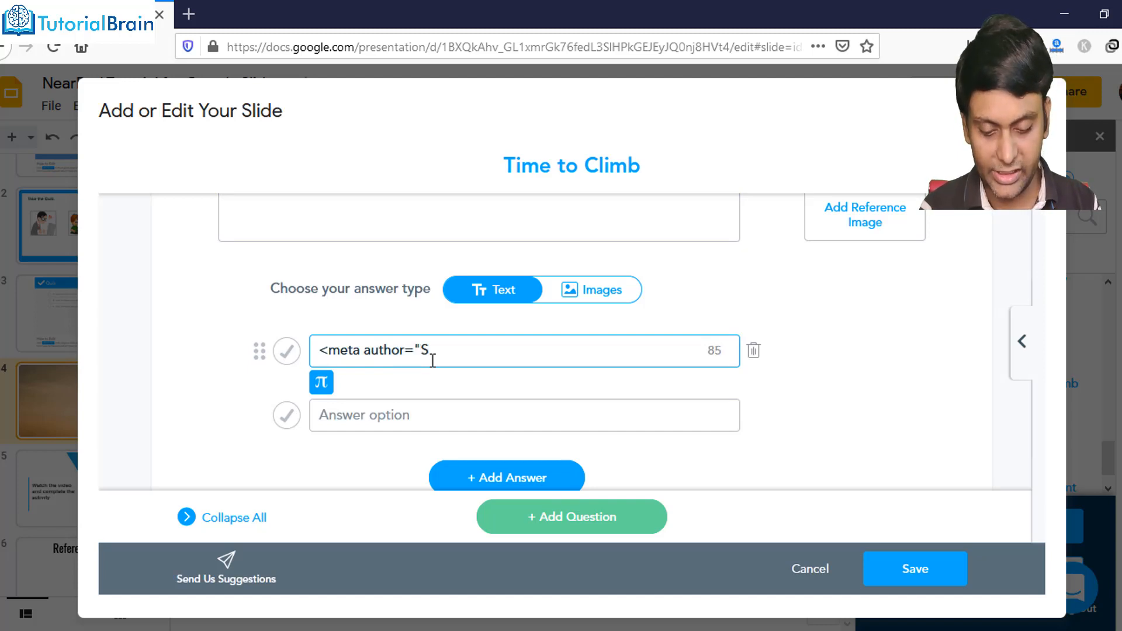
{"action": "type", "text": "andeep\""}
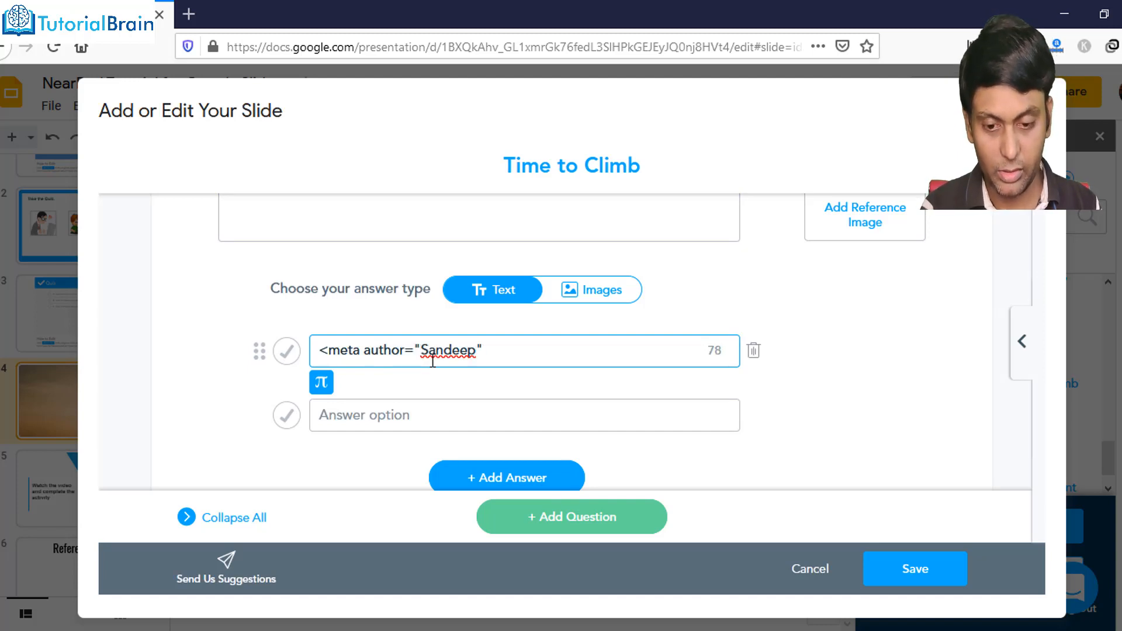
Enter <meta autho="TutorialBrain"> as the second answer option of the meta author question.
{"action": "left_click", "coordinate": [411, 416]}
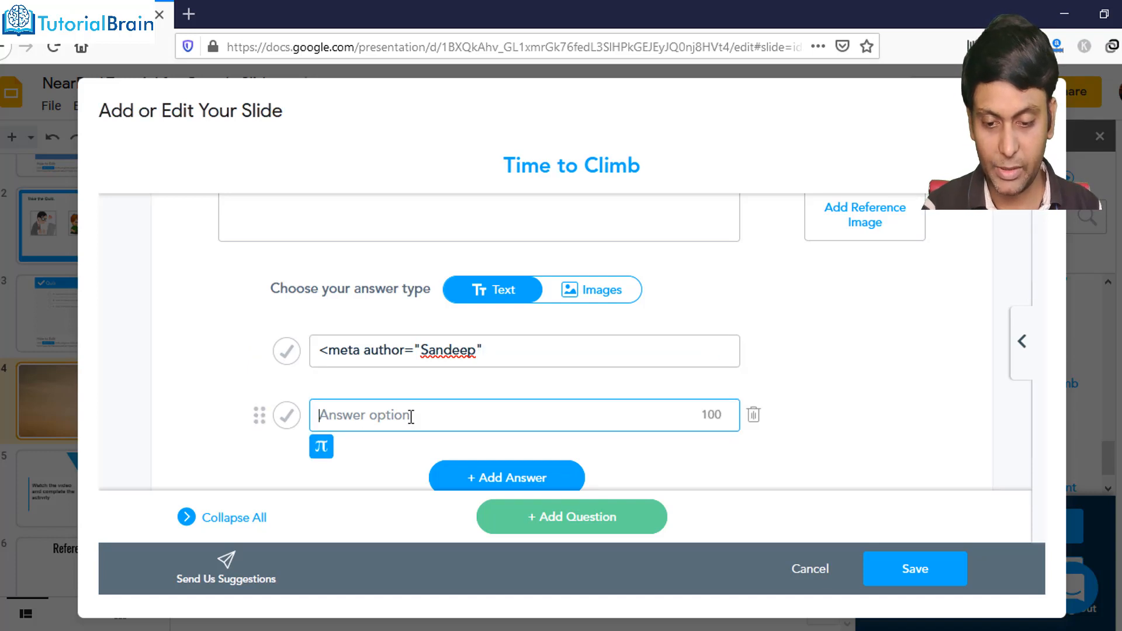
{"action": "type", "text": "<meta"}
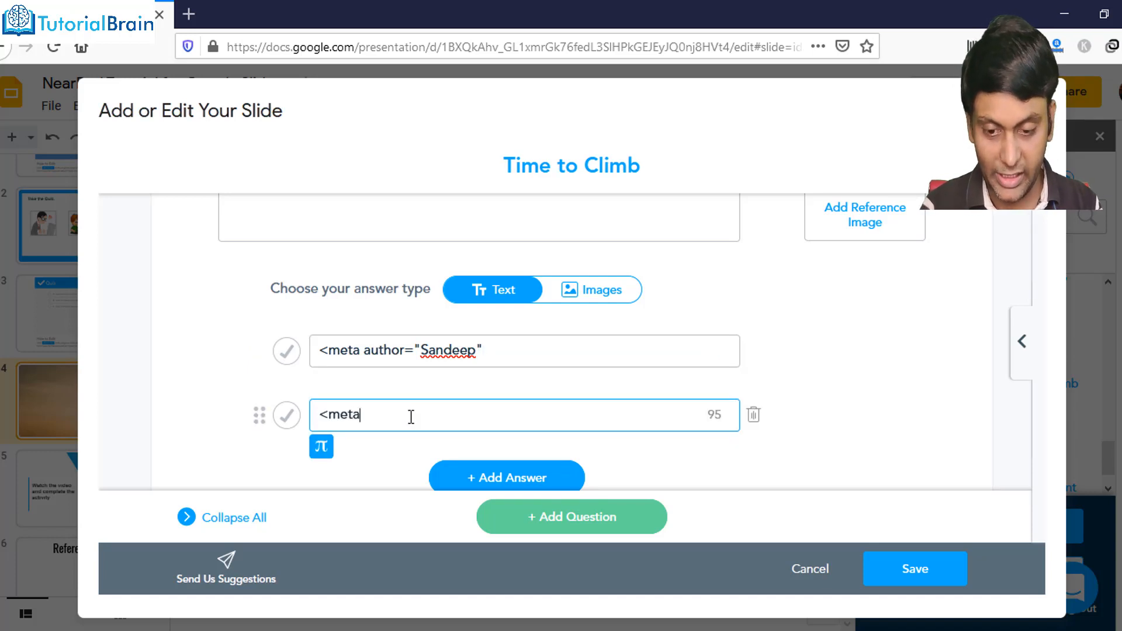
{"action": "type", "text": " autho="}
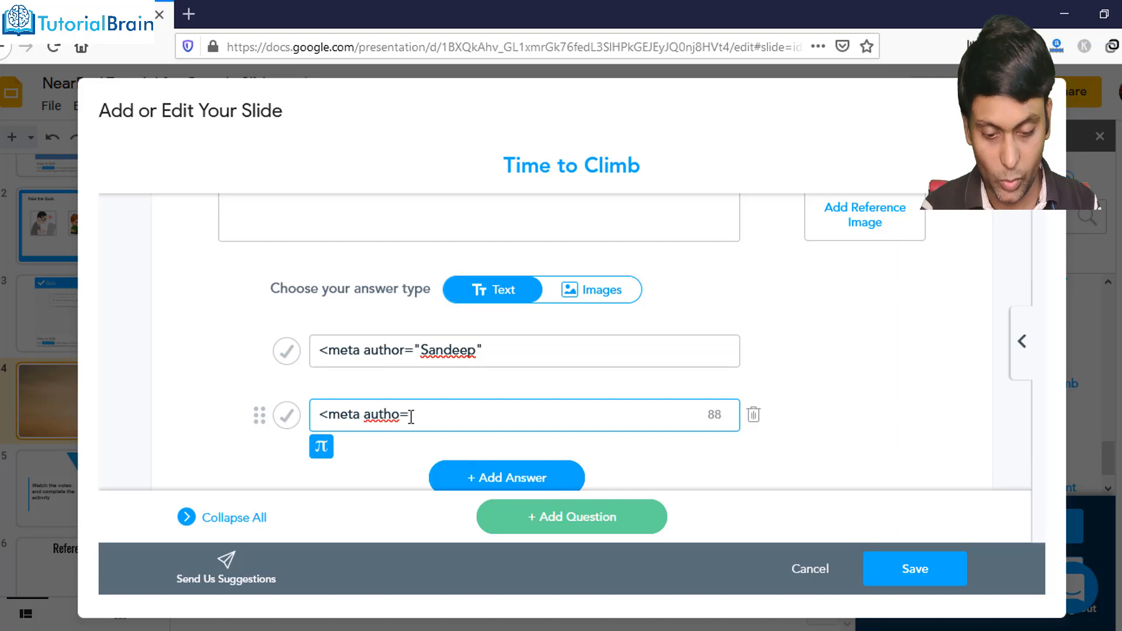
{"action": "type", "text": "\"Tu"}
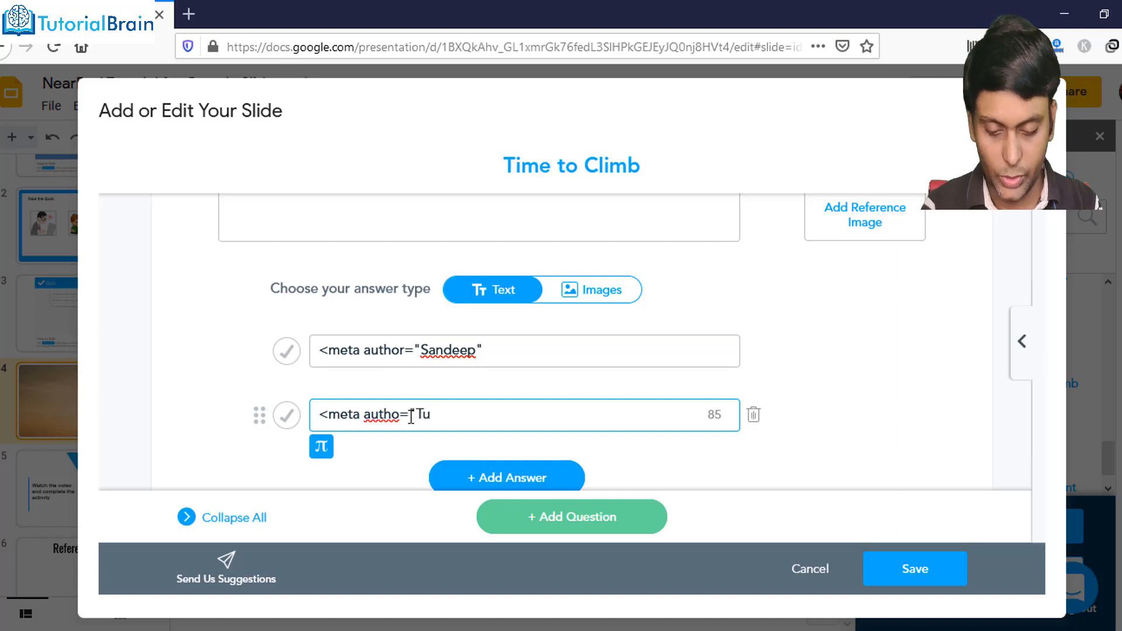
{"action": "type", "text": "torialBrai"}
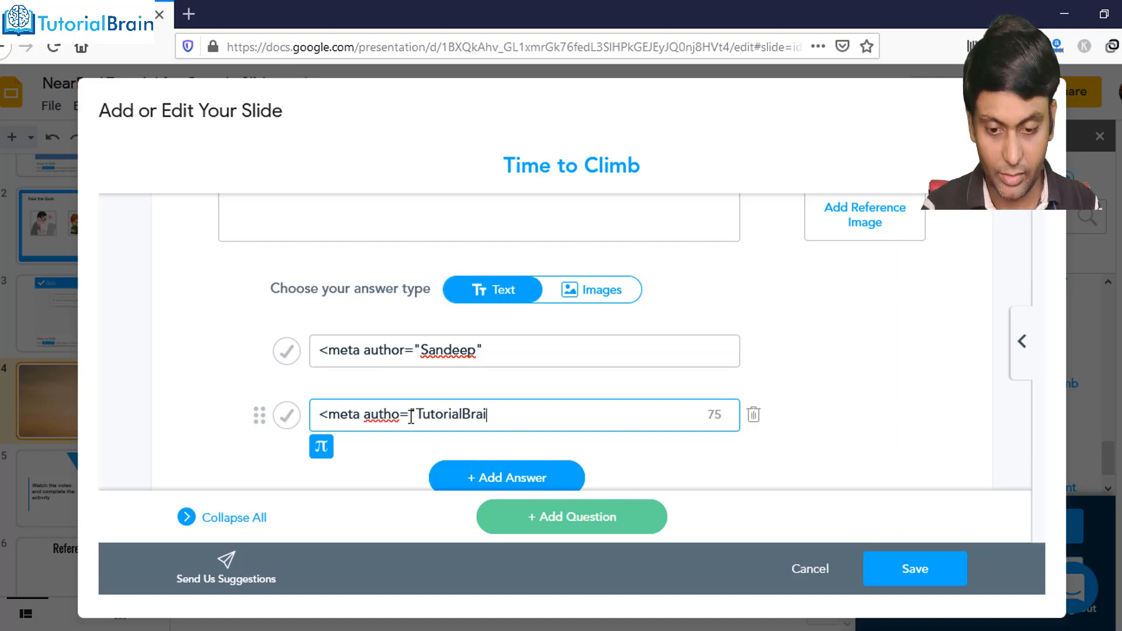
{"action": "type", "text": "n\">"}
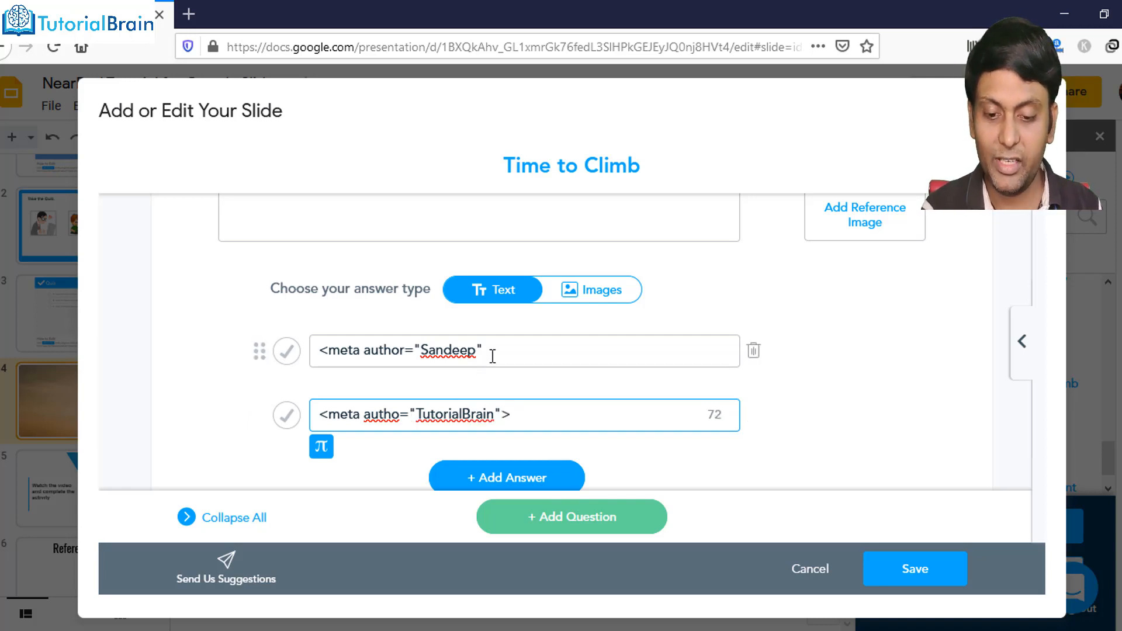
Correct the misspelled attribute in the second answer option so that it reads <meta author="TutorialBrain">.
{"action": "left_click", "coordinate": [493, 356]}
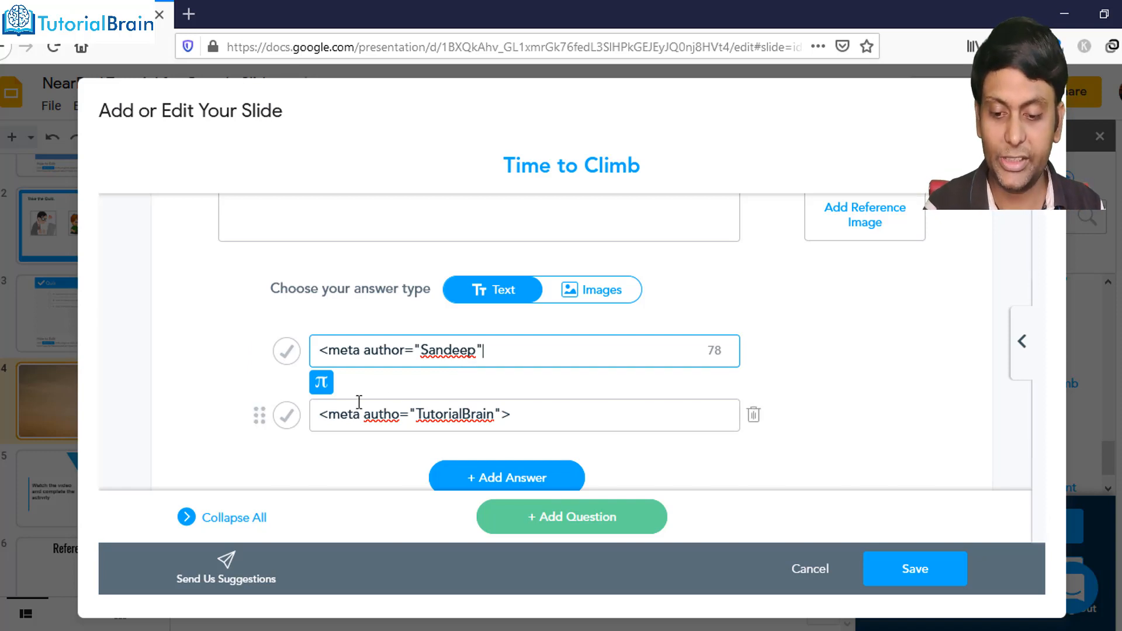
{"action": "left_click", "coordinate": [287, 416]}
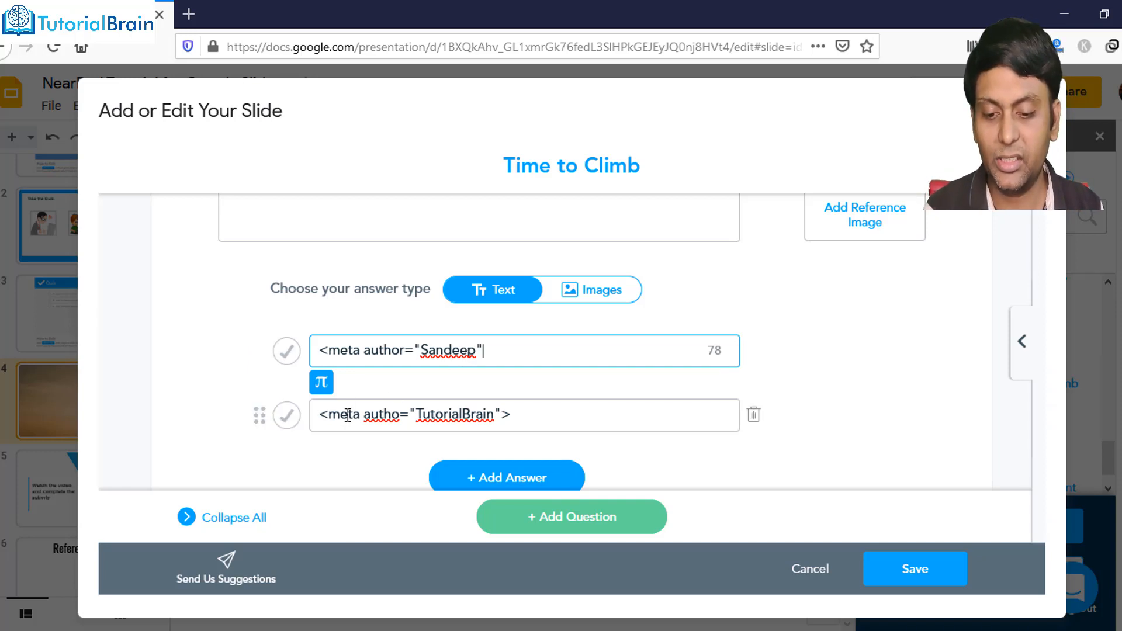
{"action": "left_click", "coordinate": [400, 416]}
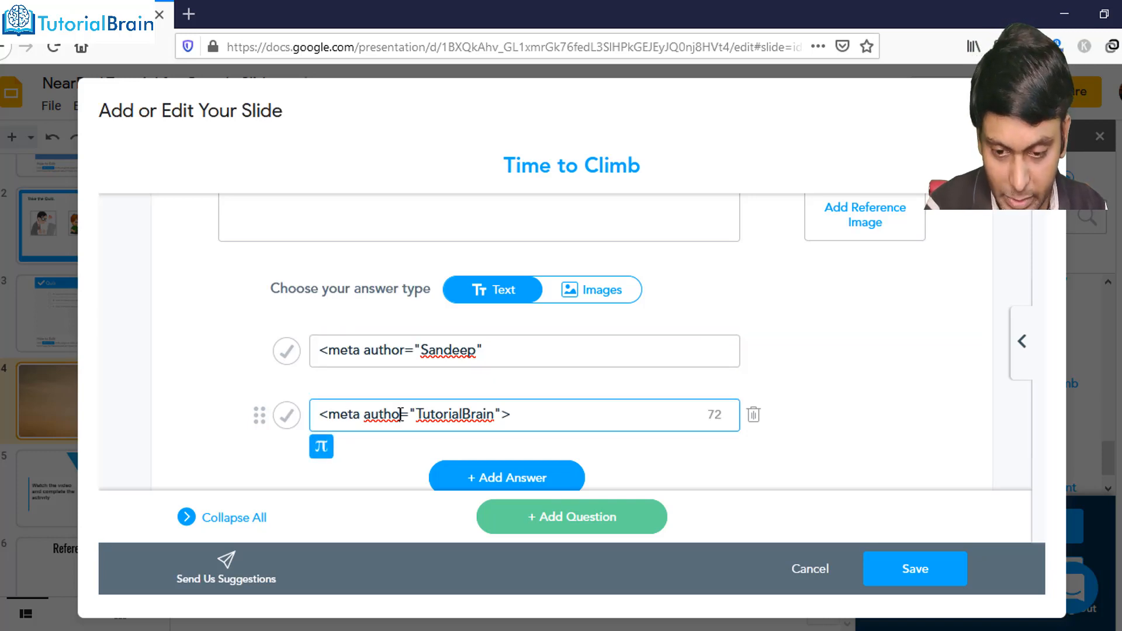
{"action": "type", "text": "r"}
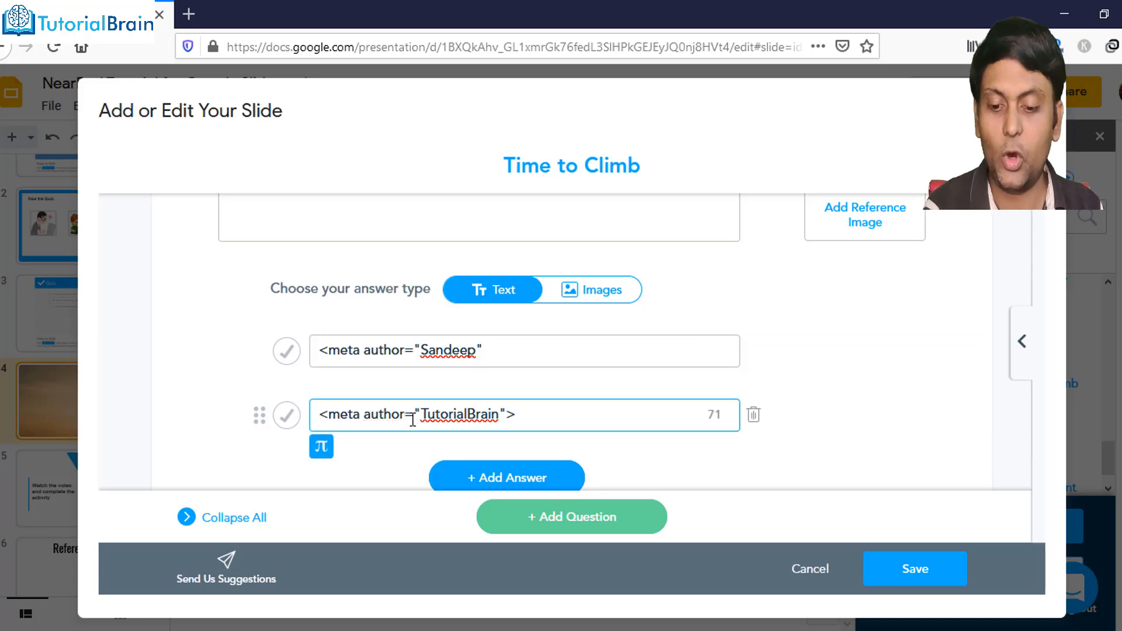
Add a third answer option with a complete meta tag whose title attribute is the author's first name in lowercase, in quotes.
{"action": "scroll", "coordinate": [412, 420], "scroll_direction": "down", "scroll_amount": 1}
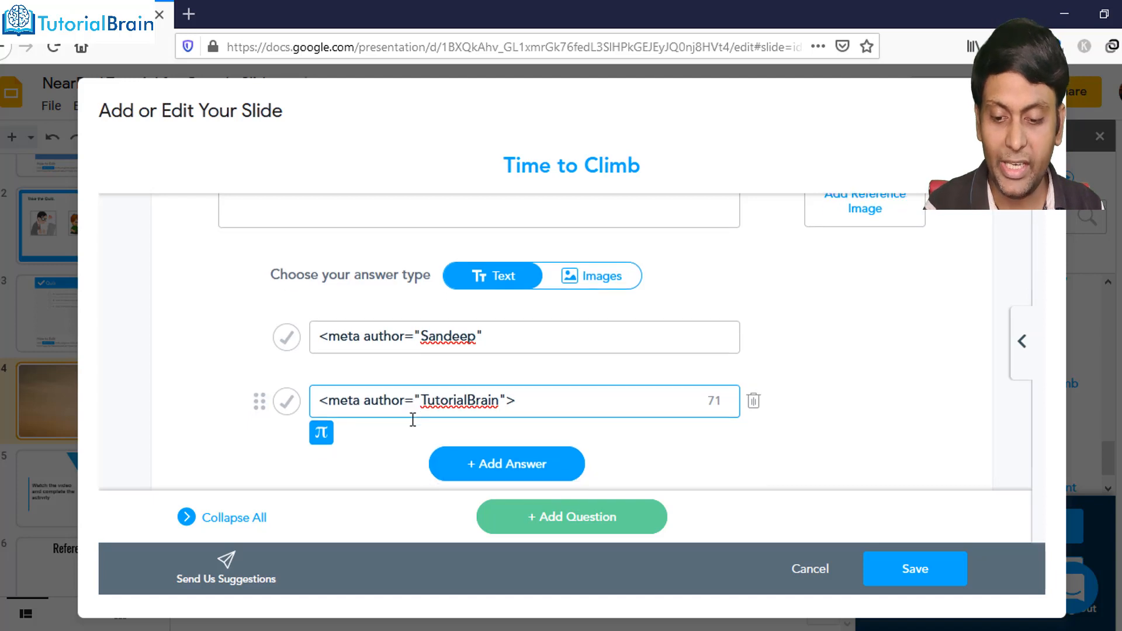
{"action": "left_click", "coordinate": [476, 454]}
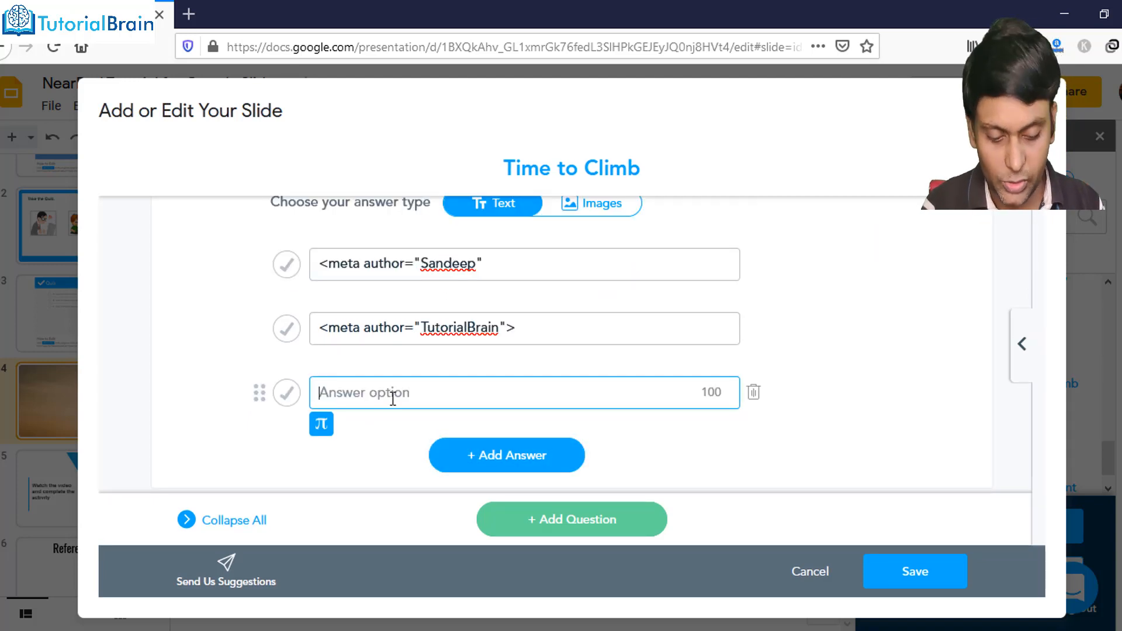
{"action": "type", "text": "<meta "}
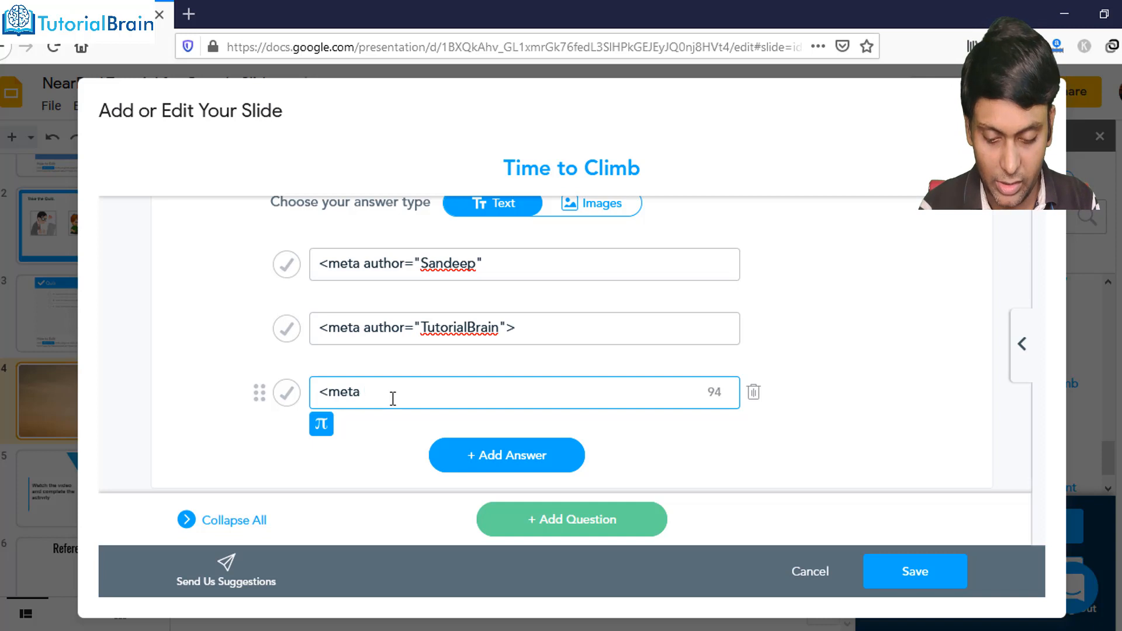
{"action": "type", "text": "title"}
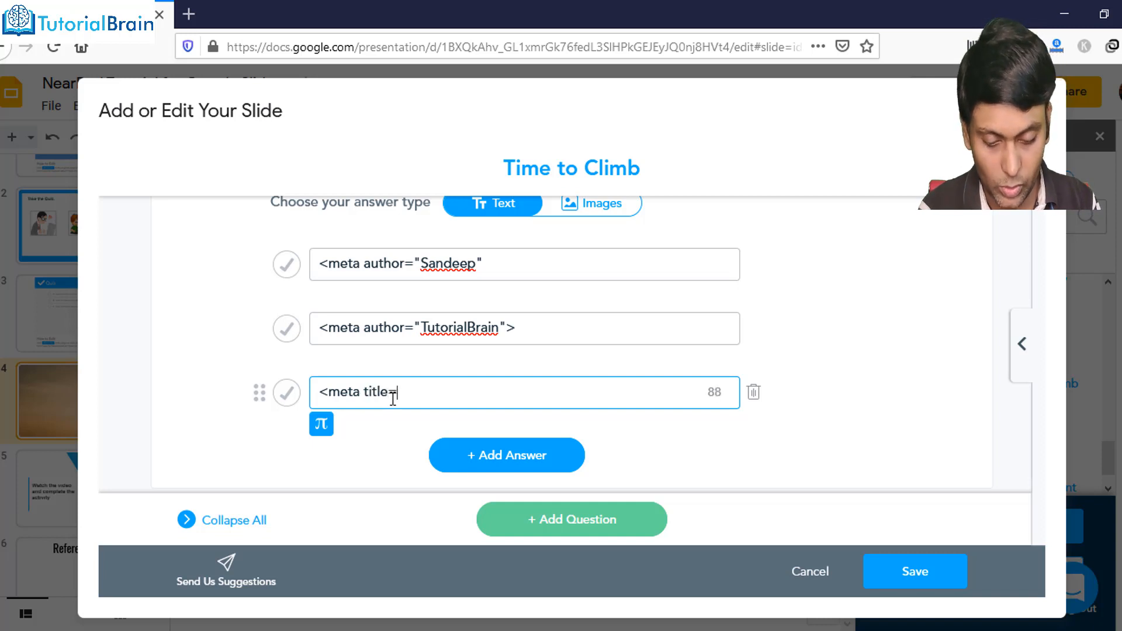
{"action": "type", "text": "=\"sandeep\""}
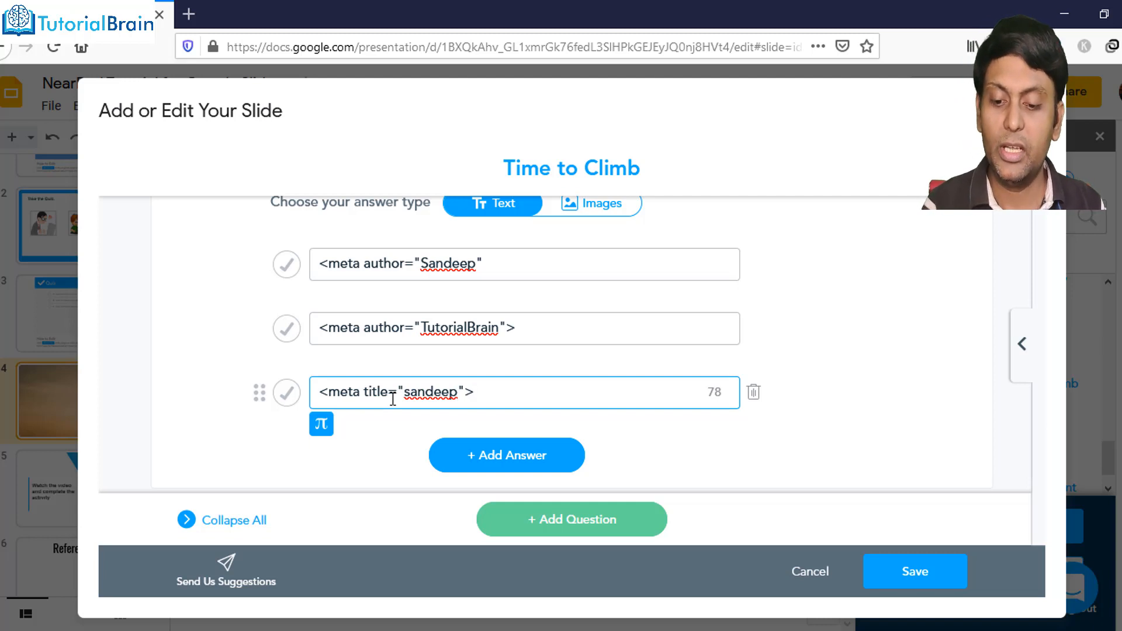
{"action": "type", "text": ">"}
Mark <meta author="TutorialBrain"> as the correct answer and save the Time to Climb activity to its own slide.
{"action": "left_click", "coordinate": [286, 328]}
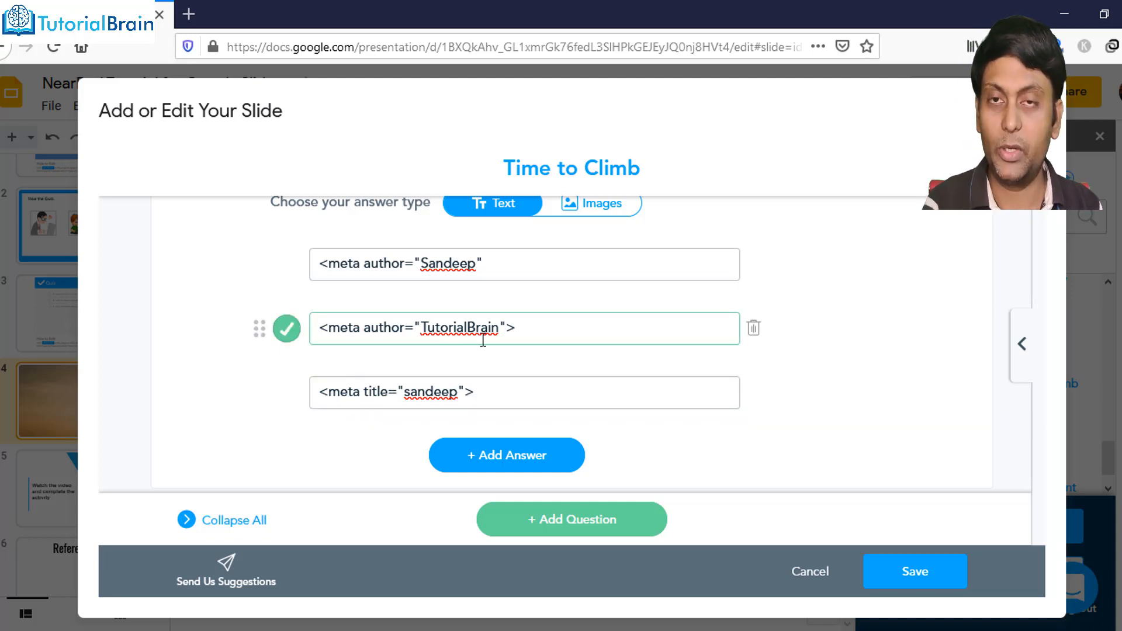
{"action": "scroll", "coordinate": [483, 340], "scroll_direction": "up", "scroll_amount": 2}
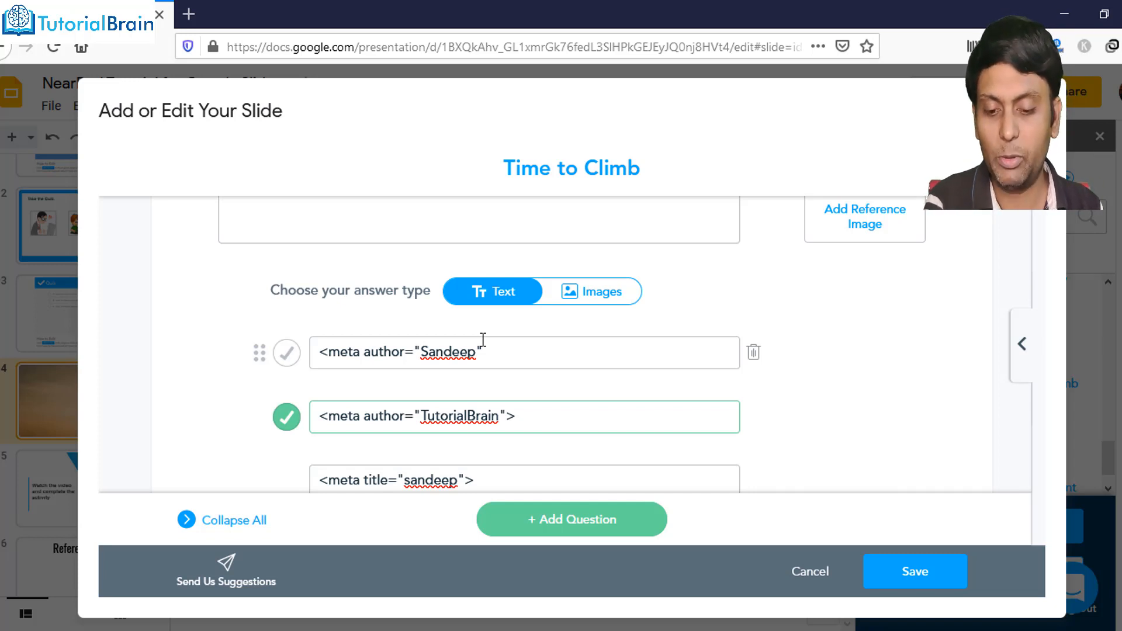
{"action": "scroll", "coordinate": [493, 377], "scroll_direction": "down", "scroll_amount": 2}
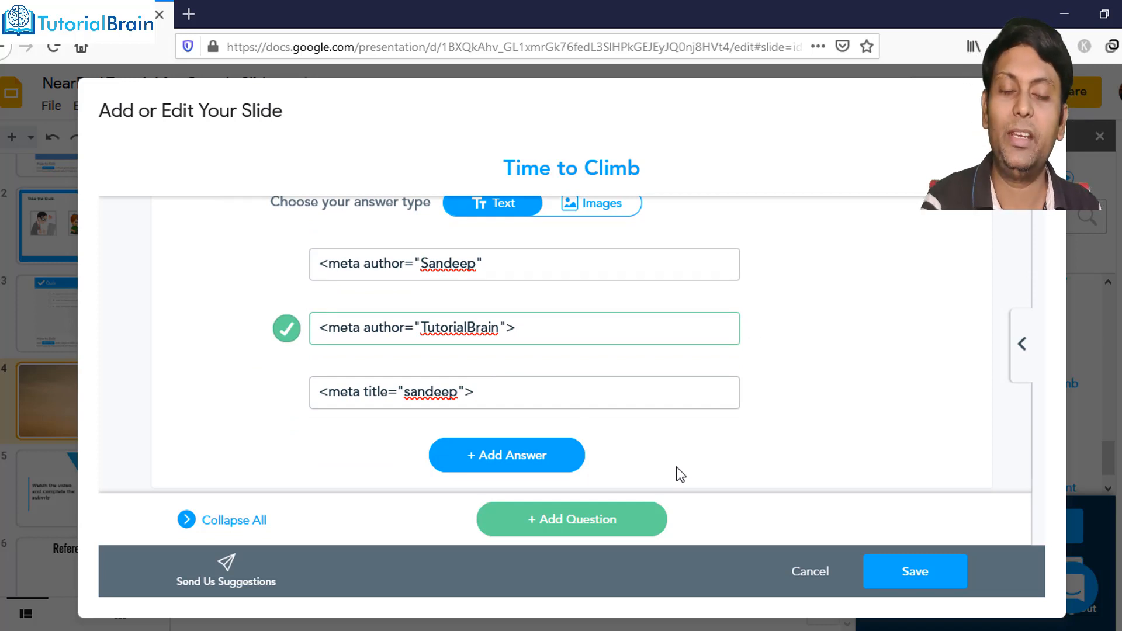
{"action": "left_click", "coordinate": [892, 572]}
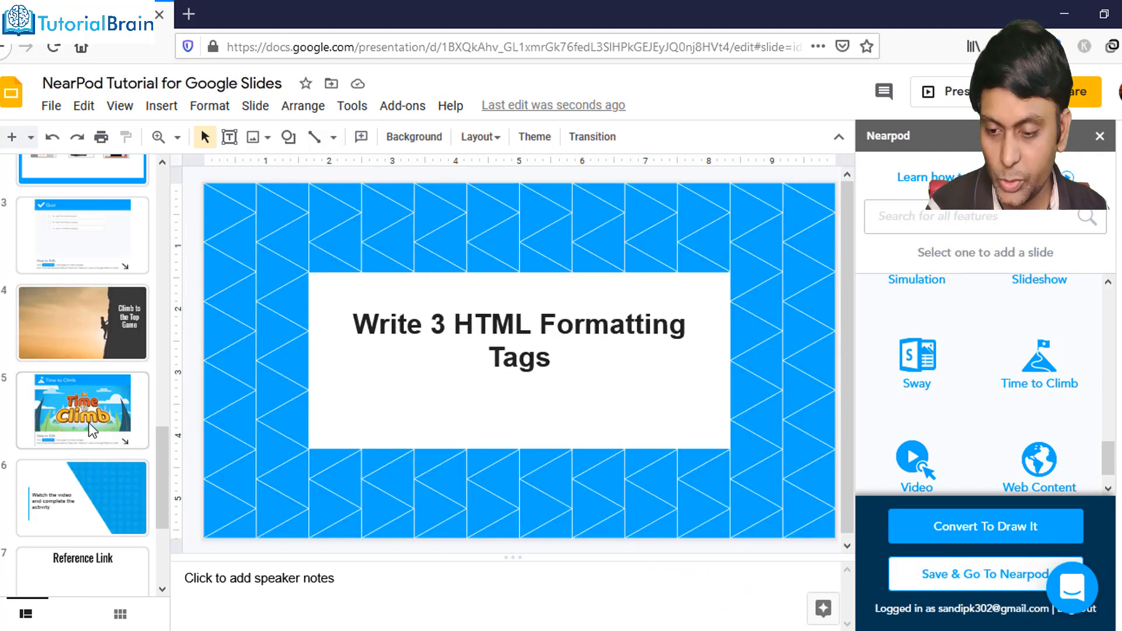
{"action": "left_click", "coordinate": [92, 430]}
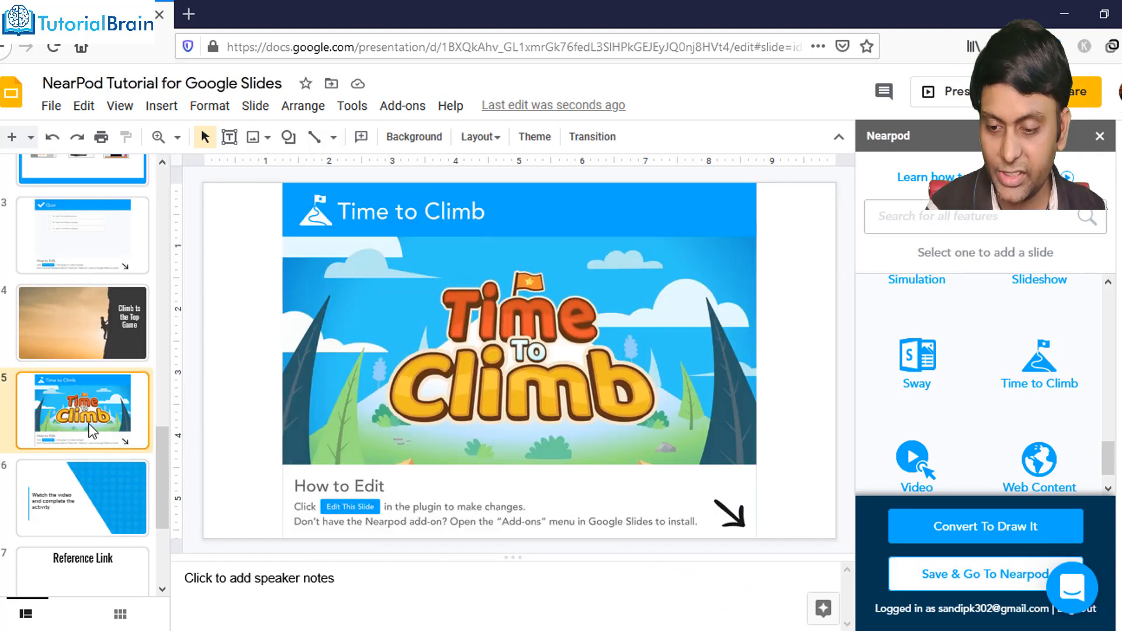
Select the "Watch the video and complete the activity" slide and start a new Nearpod Video activity there.
{"action": "left_click", "coordinate": [92, 473]}
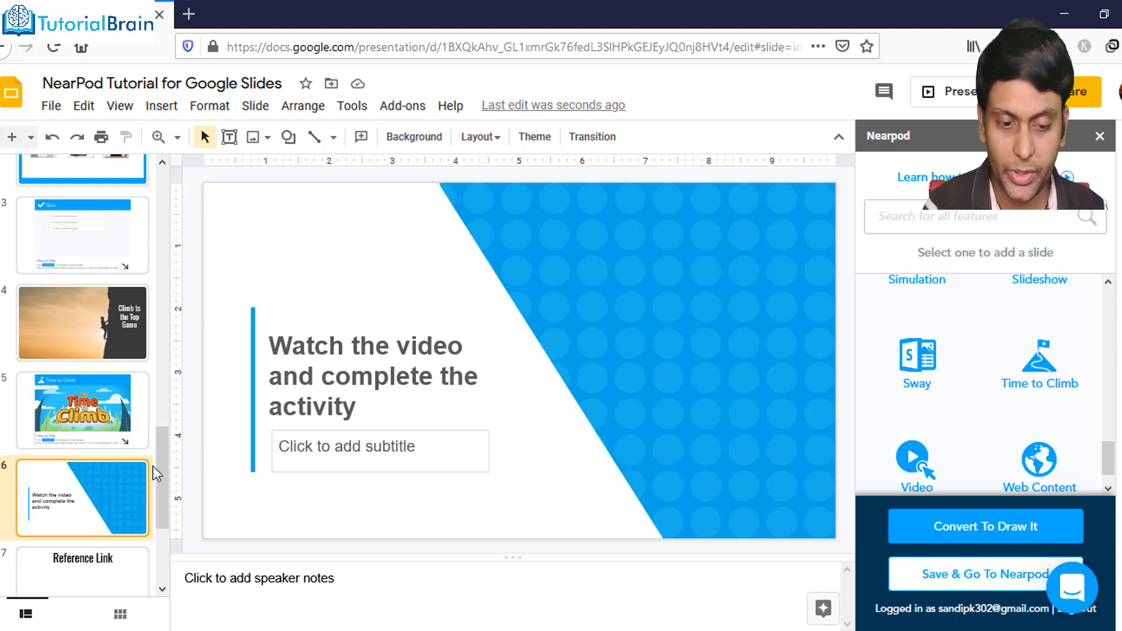
{"action": "scroll", "coordinate": [959, 351], "scroll_direction": "down", "scroll_amount": 1}
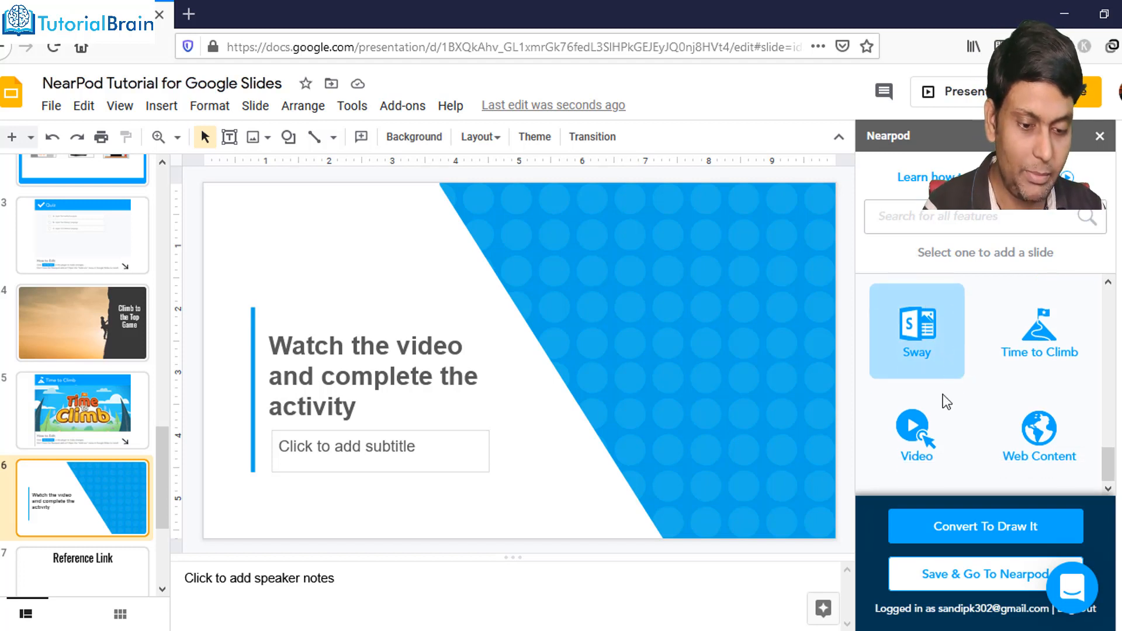
{"action": "left_click", "coordinate": [916, 430]}
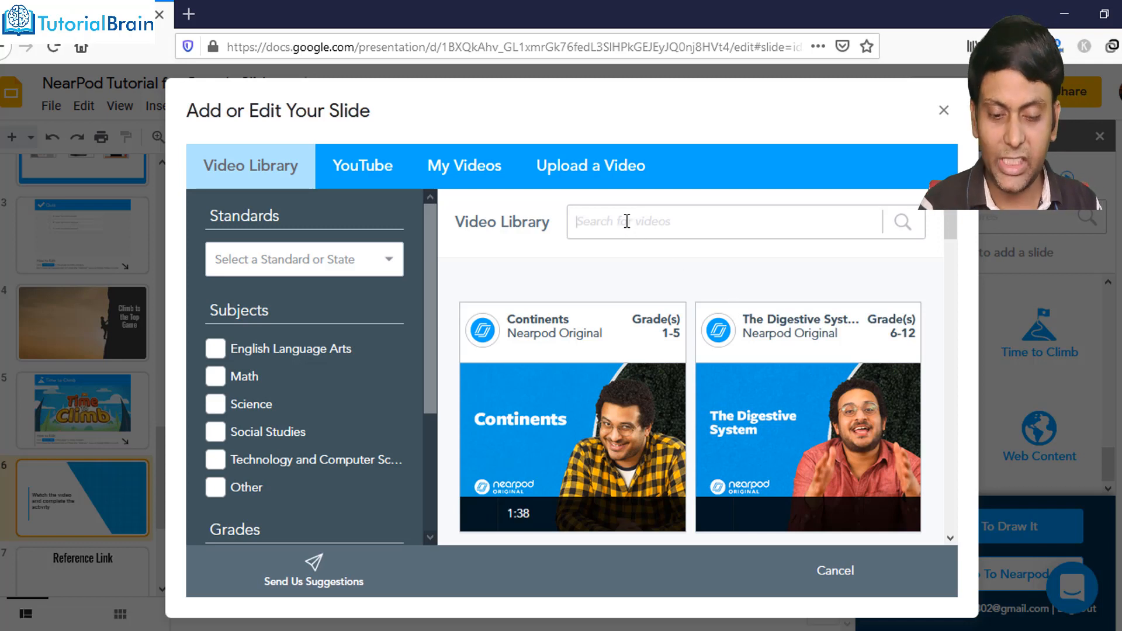
Search the Nearpod Video Library for "html", clear that search and search for "computer" instead.
{"action": "type", "text": "html"}
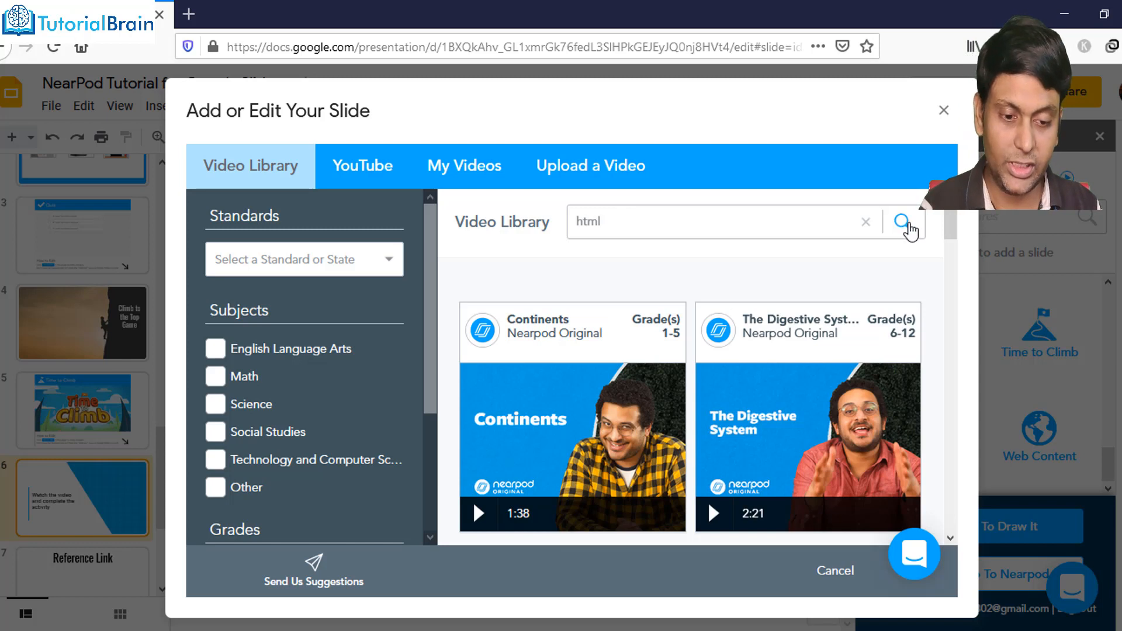
{"action": "left_click", "coordinate": [903, 222]}
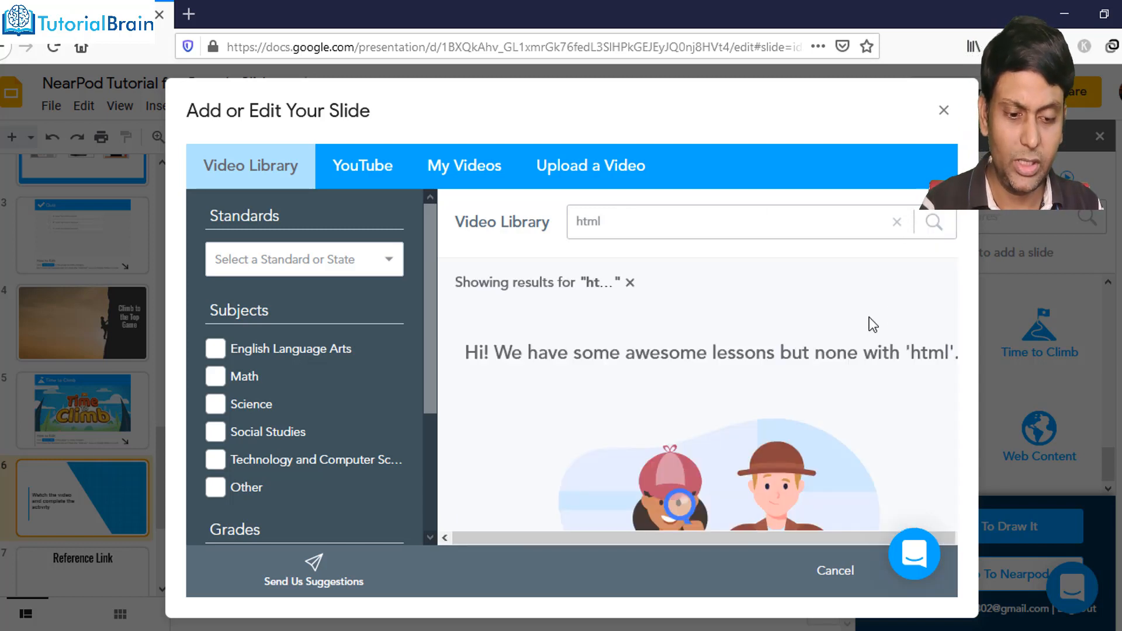
{"action": "left_click", "coordinate": [631, 284]}
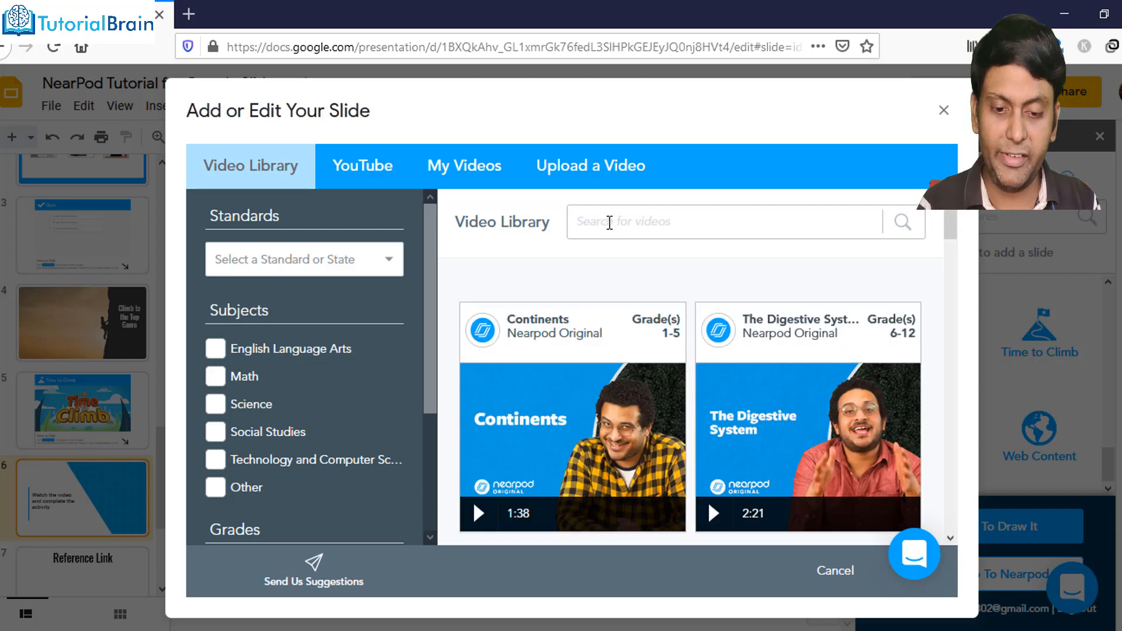
{"action": "left_click", "coordinate": [610, 222]}
{"action": "type", "text": "computer"}
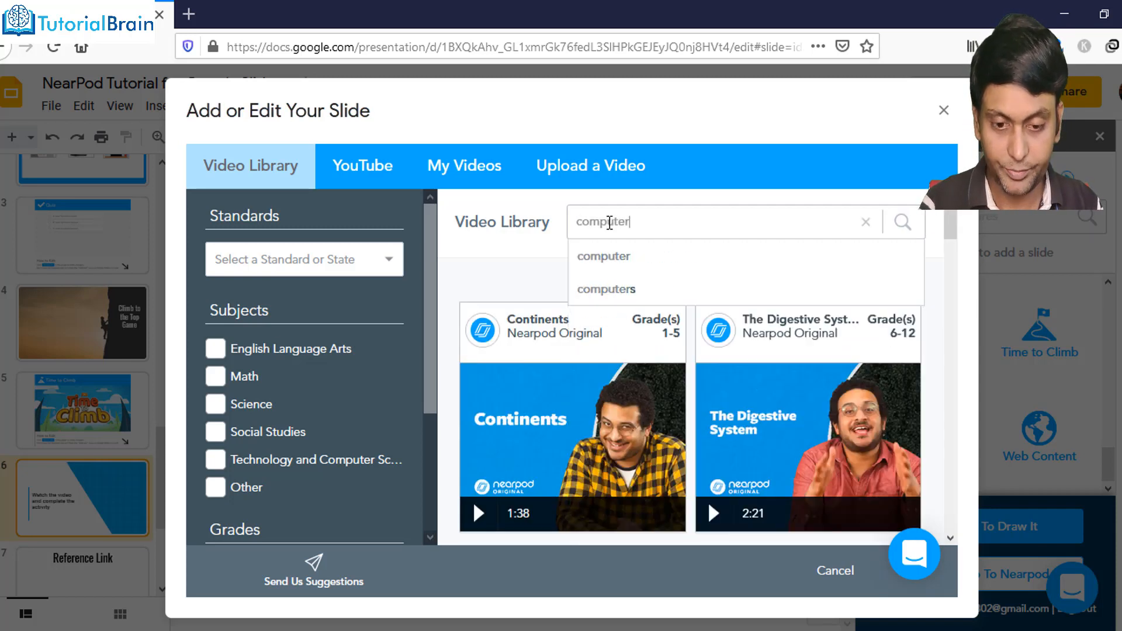
{"action": "left_click", "coordinate": [611, 257]}
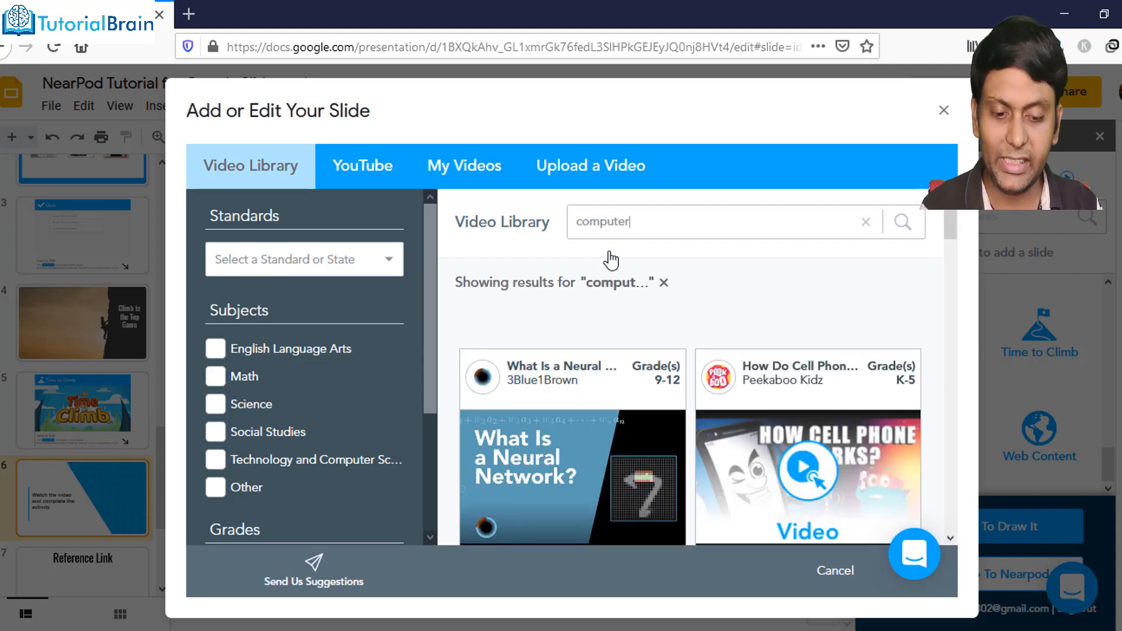
Open the Peekaboo Kidz video "How Do Cell Phones Work?" from the search results in the video editor.
{"action": "scroll", "coordinate": [610, 260], "scroll_direction": "down", "scroll_amount": 3}
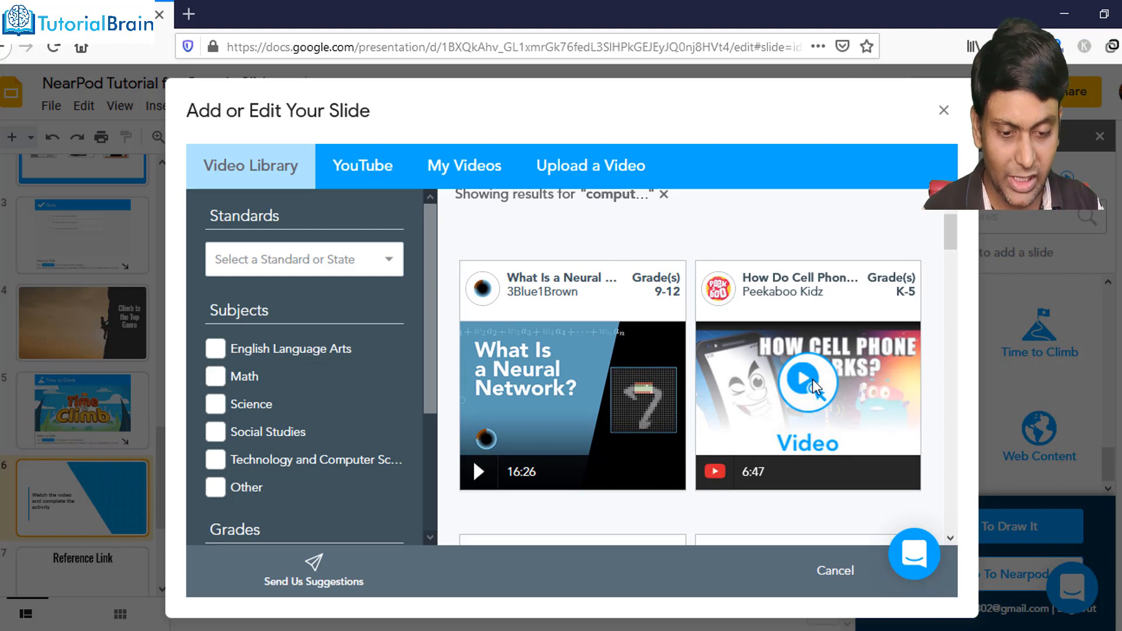
{"action": "left_click", "coordinate": [814, 393]}
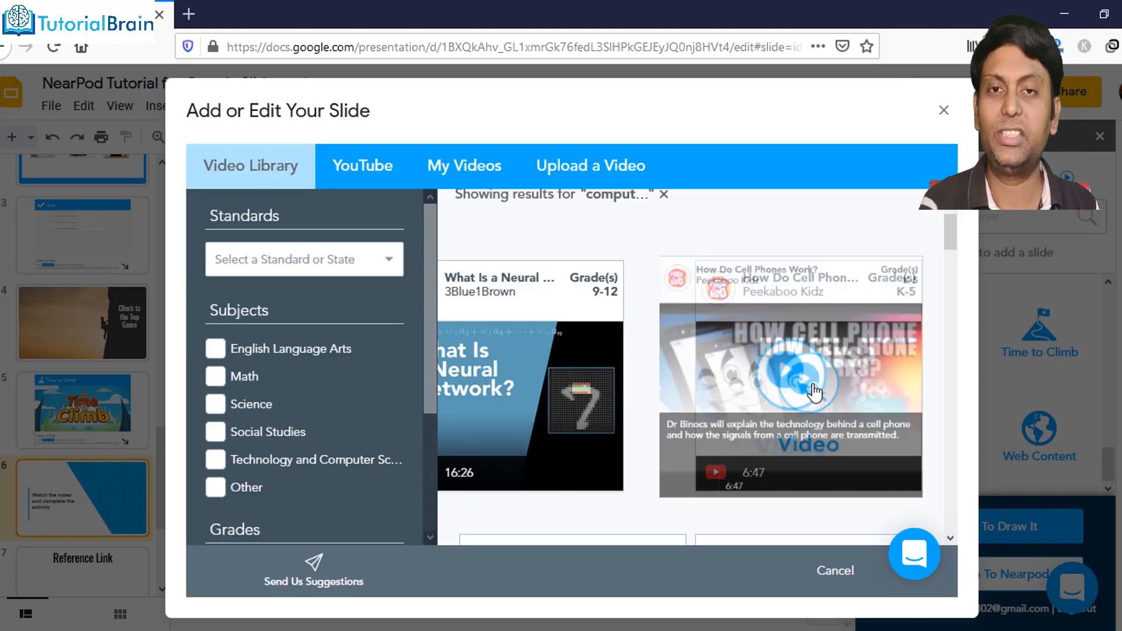
{"action": "left_click", "coordinate": [814, 393]}
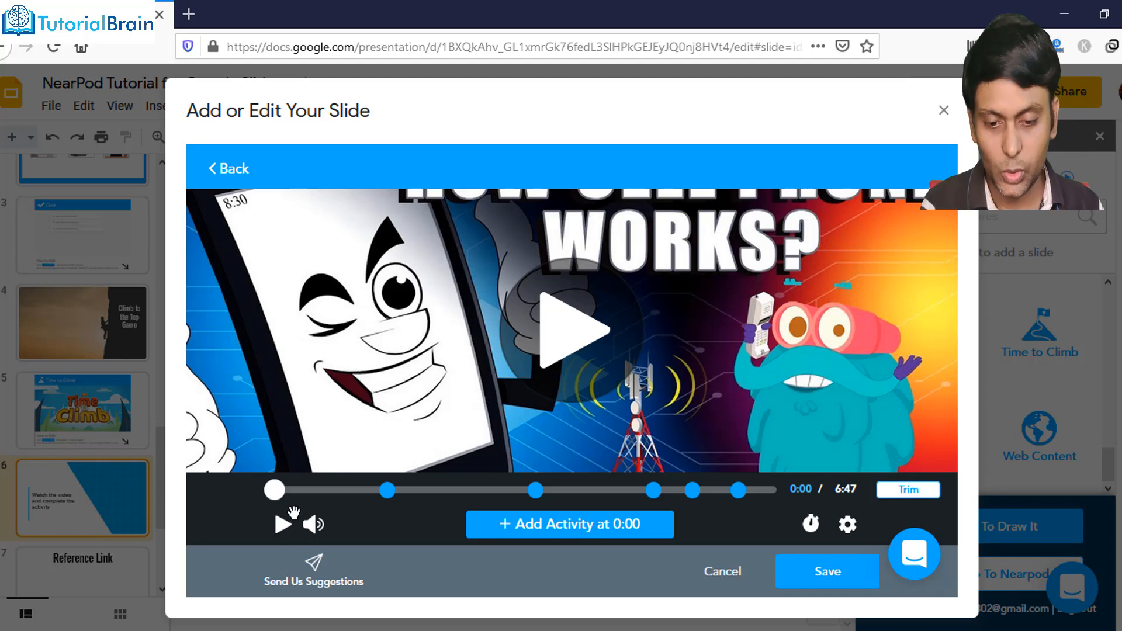
Preview the cell phone video from its start and again from 1:24, lowering the playback volume.
{"action": "left_click", "coordinate": [280, 529]}
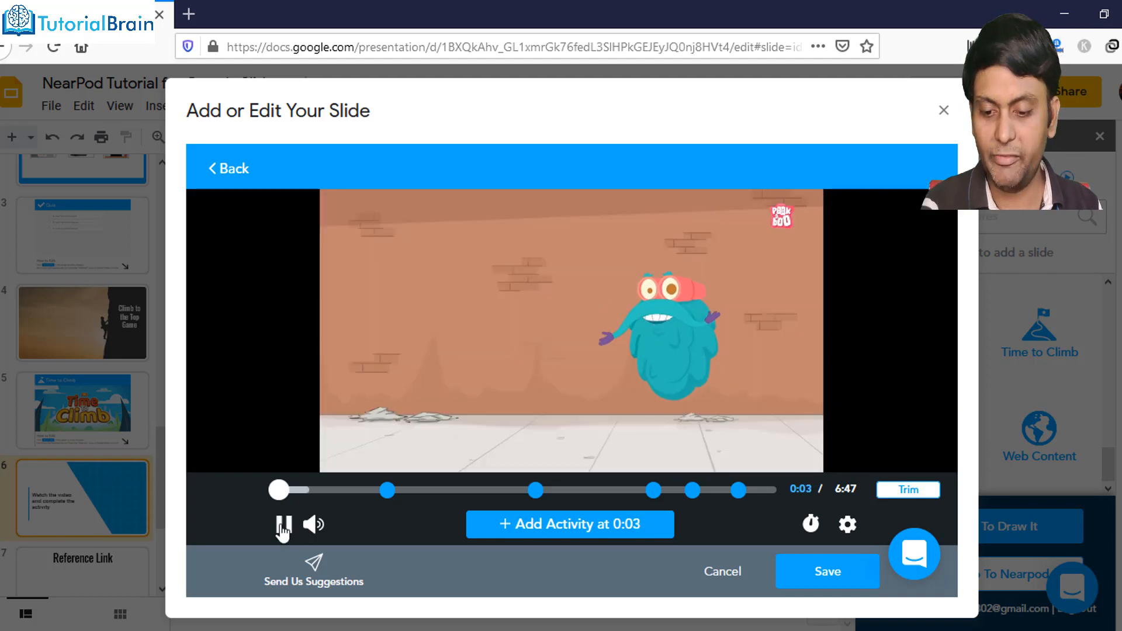
{"action": "left_click", "coordinate": [281, 532]}
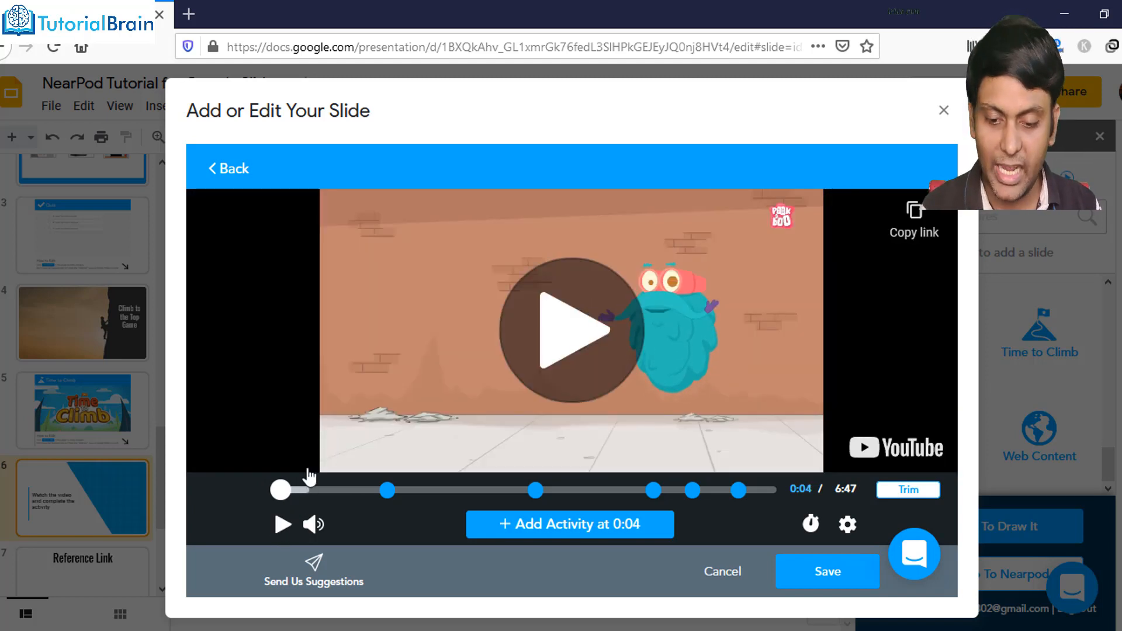
{"action": "left_click", "coordinate": [283, 491]}
{"action": "left_click_drag", "start_coordinate": [281, 491], "coordinate": [378, 497]}
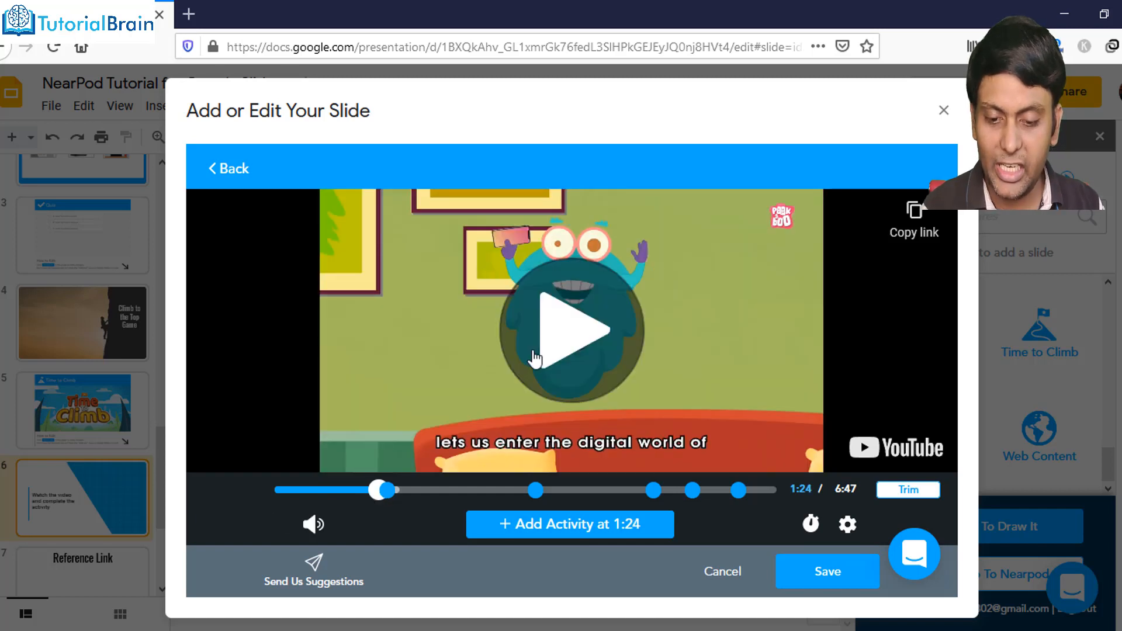
{"action": "left_click", "coordinate": [535, 357]}
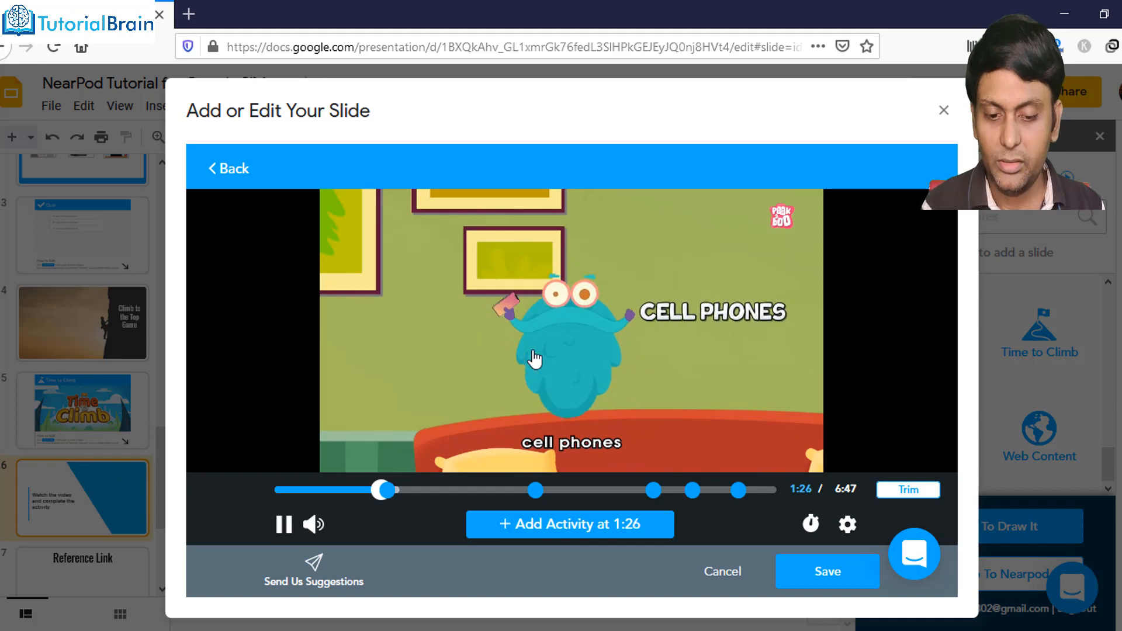
{"action": "mouse_move", "coordinate": [316, 523]}
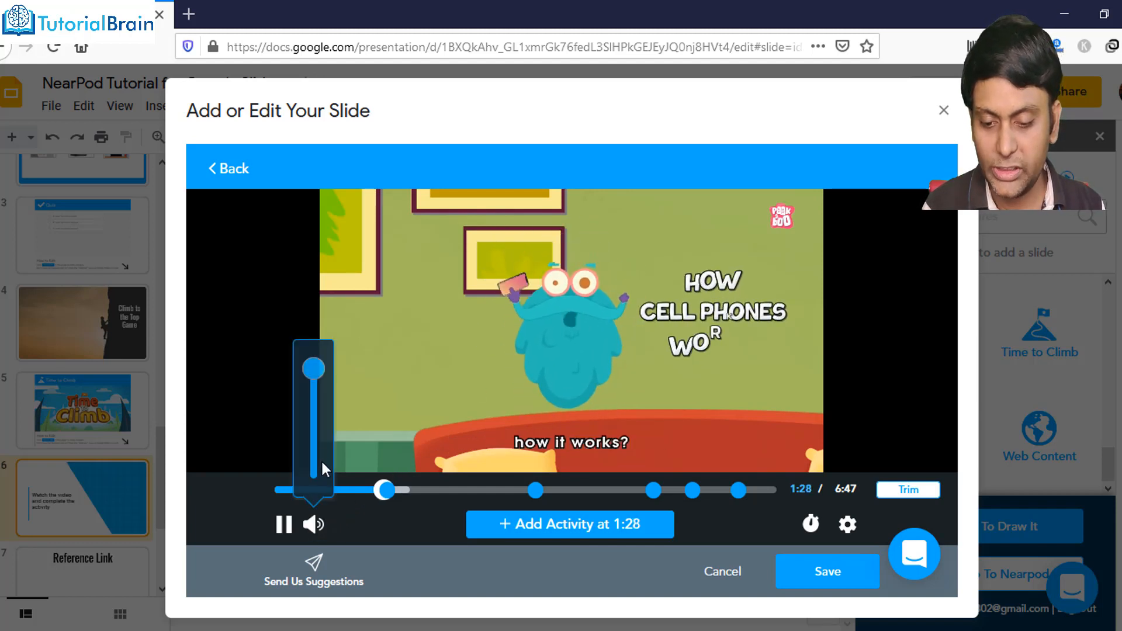
{"action": "left_click", "coordinate": [314, 426]}
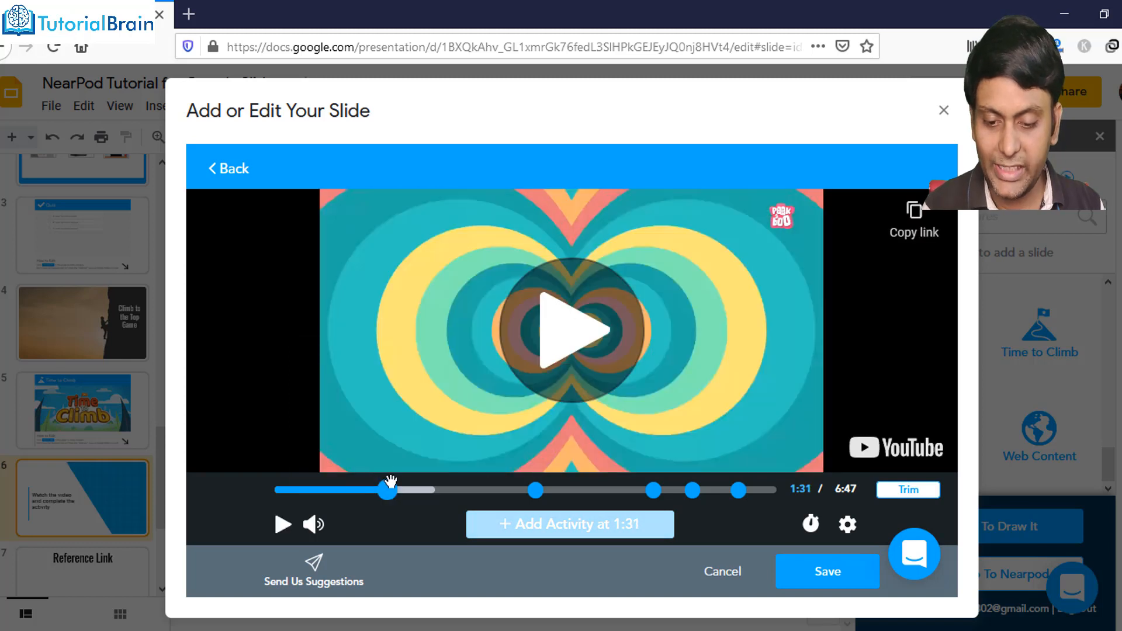
Examine the Open Ended Question placed at 1:31 in the video and close the dialog without saving.
{"action": "mouse_move", "coordinate": [388, 494]}
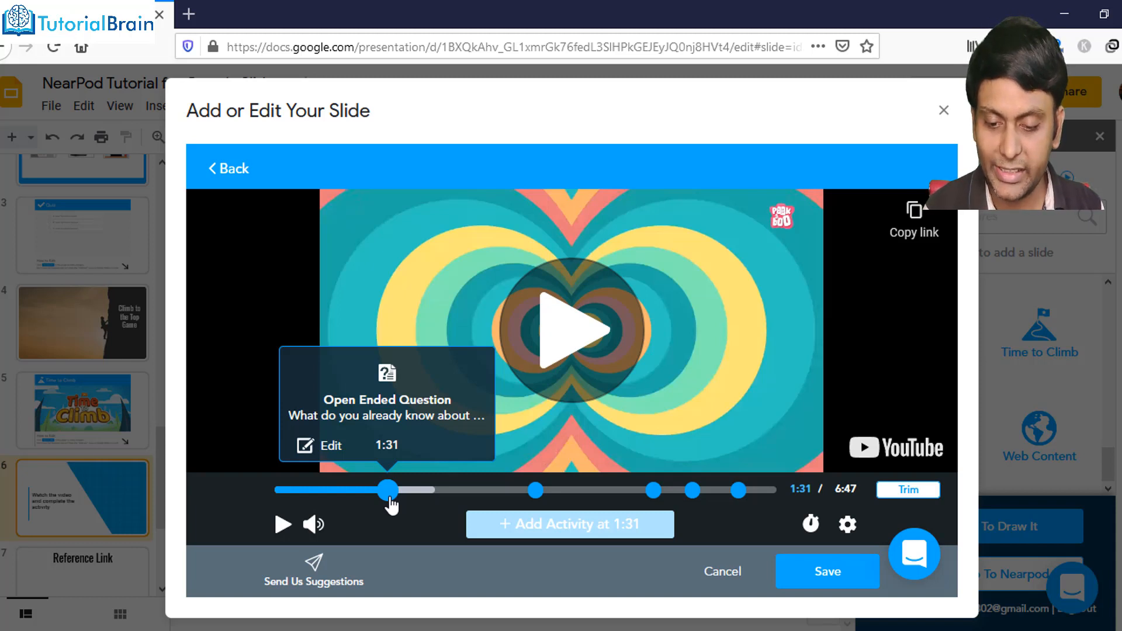
{"action": "left_click", "coordinate": [331, 446]}
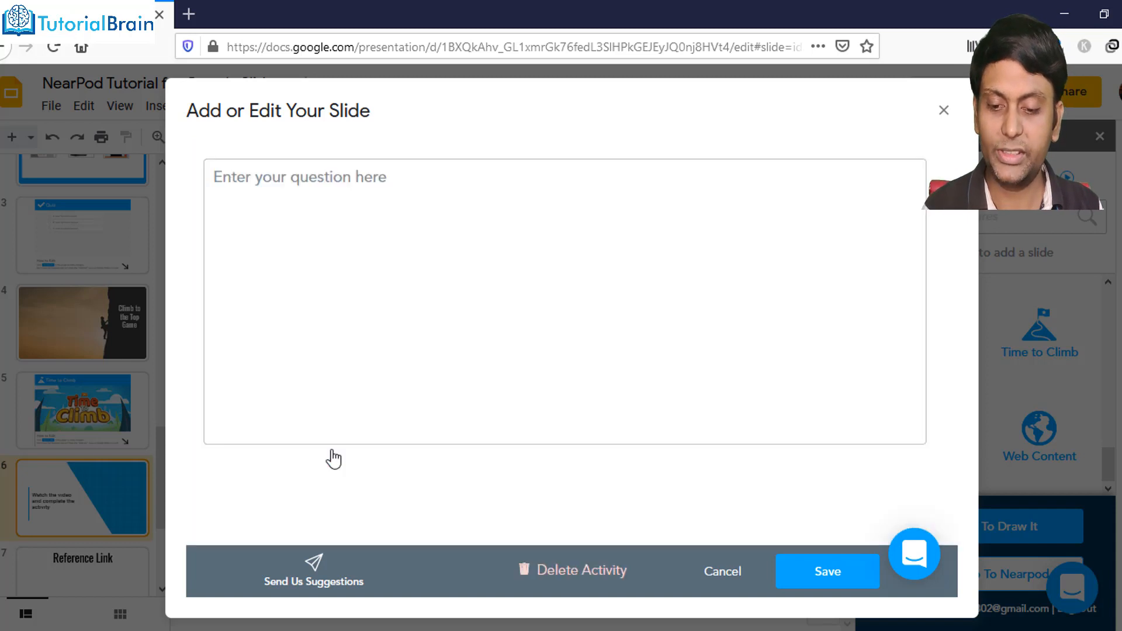
{"action": "left_click", "coordinate": [630, 187]}
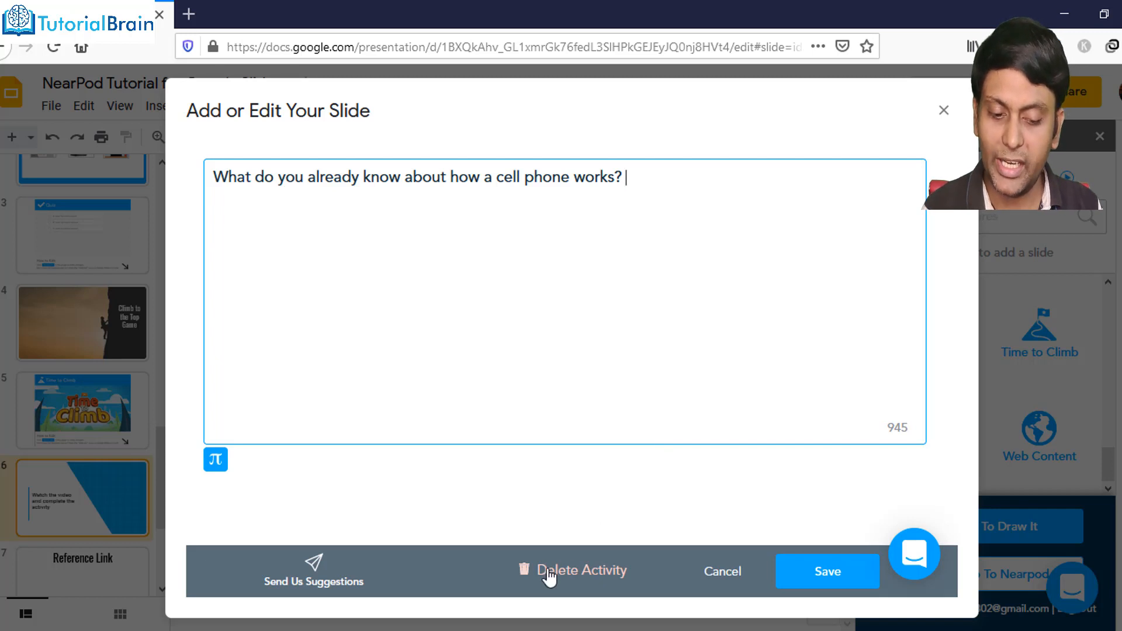
{"action": "left_click", "coordinate": [943, 110]}
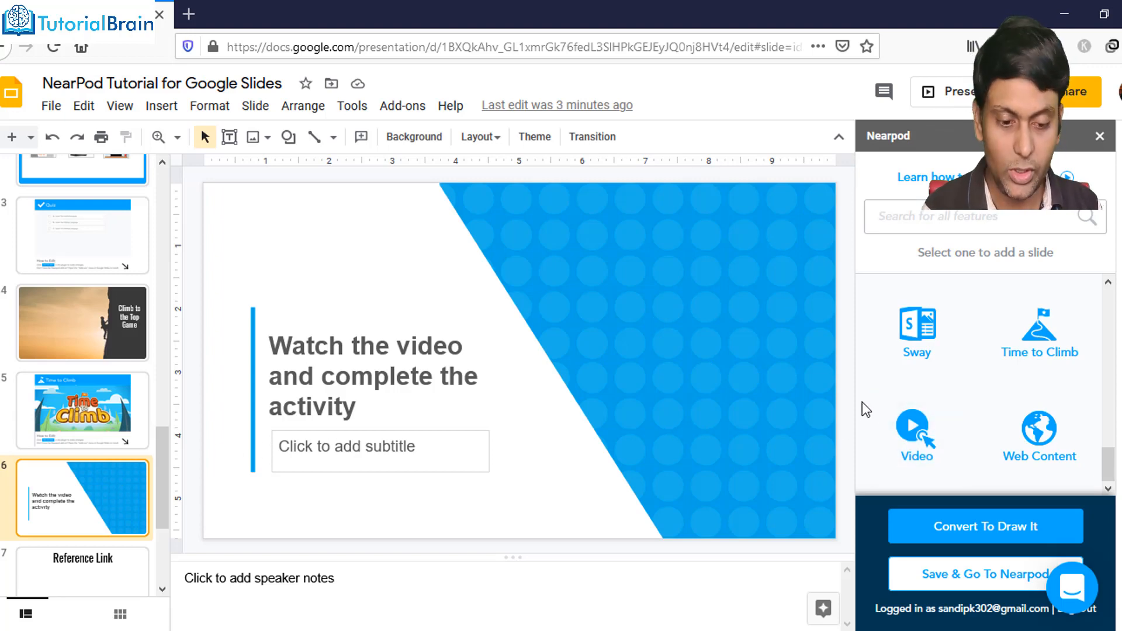
Start a Nearpod Video activity, search the Video Library for "computer" and open the Peekaboo Kidz cell phone video.
{"action": "left_click", "coordinate": [922, 437]}
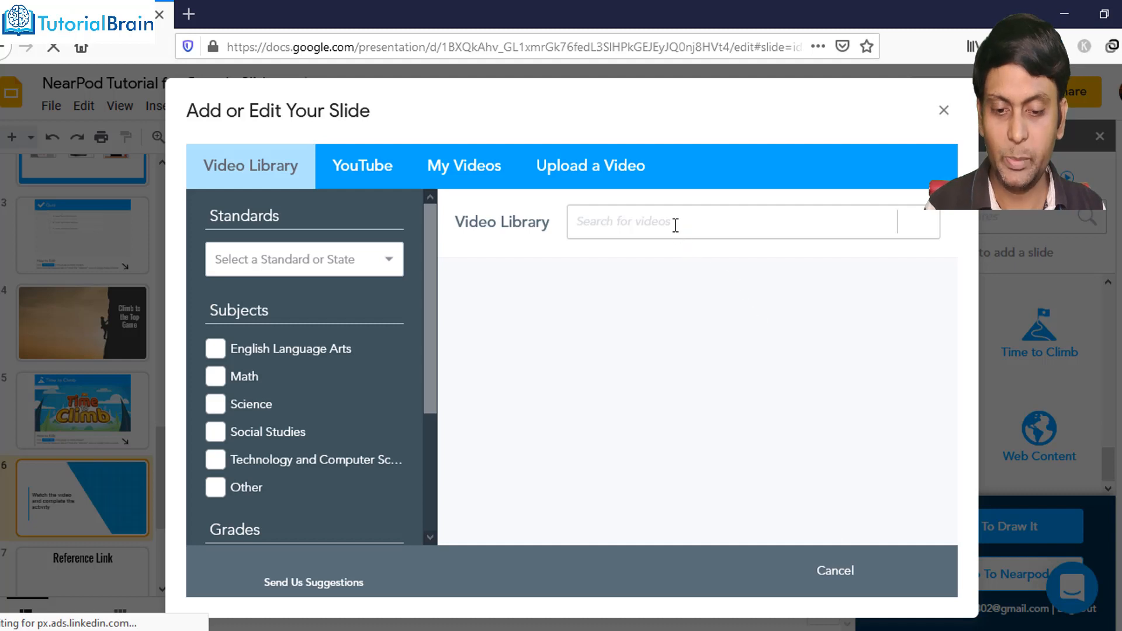
{"action": "left_click", "coordinate": [675, 225]}
{"action": "type", "text": "computer"}
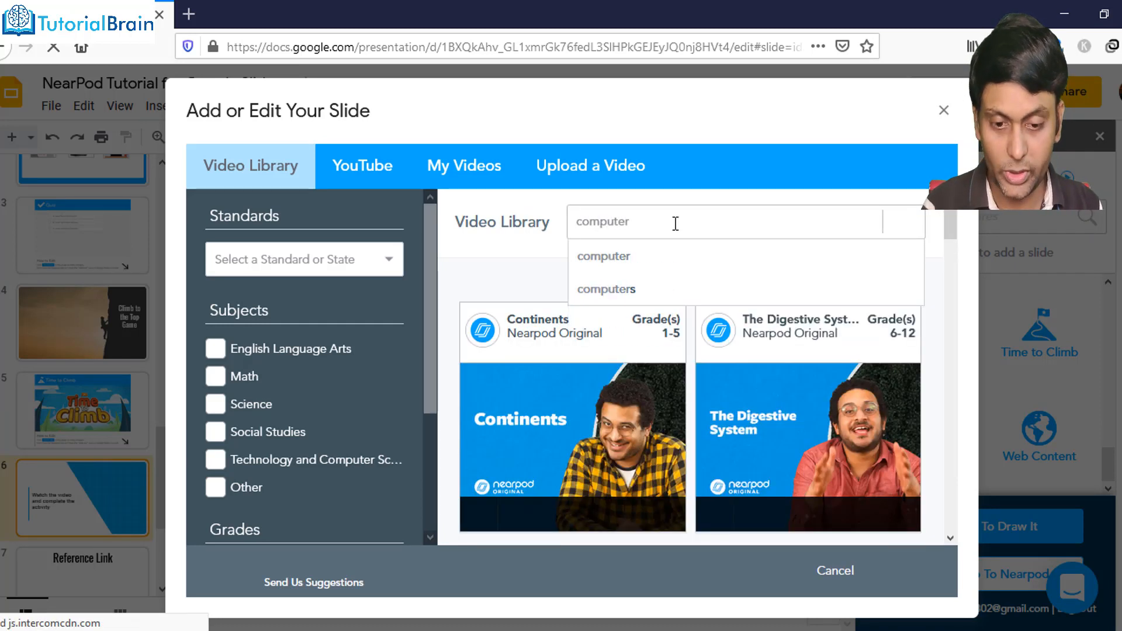
{"action": "left_click", "coordinate": [644, 258]}
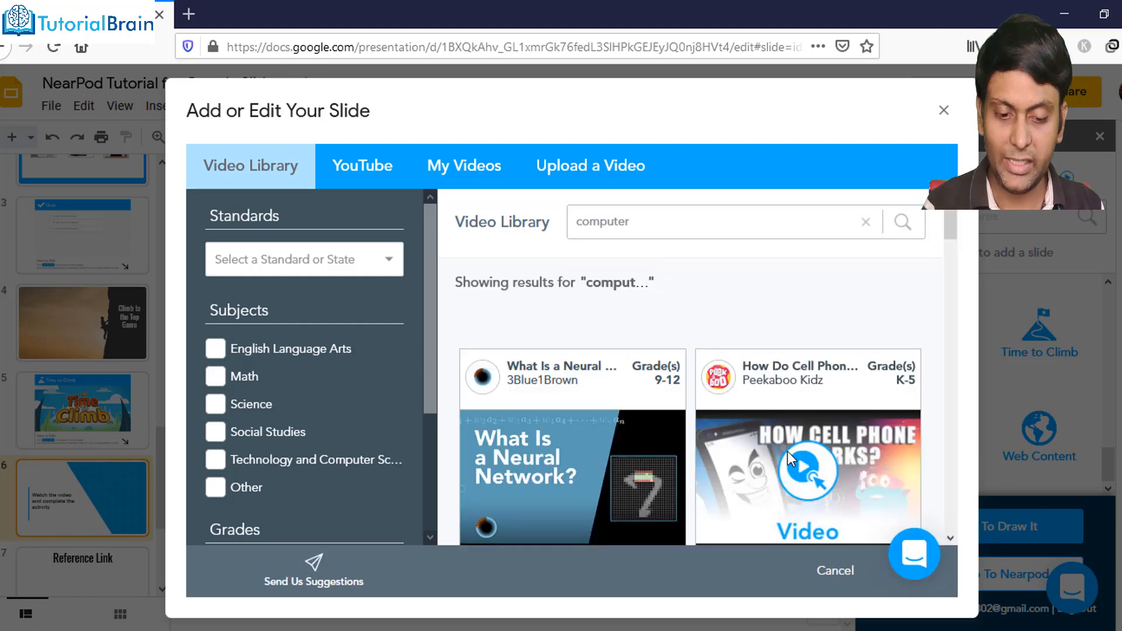
{"action": "left_click", "coordinate": [788, 452]}
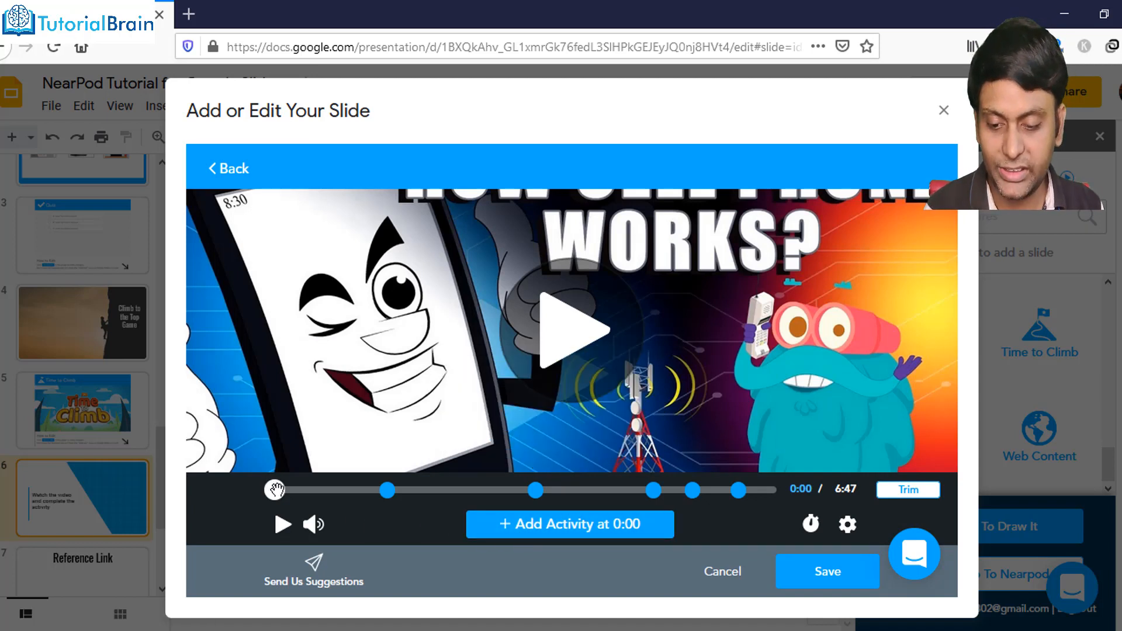
Add a Multiple Choice Question at 2:40 in the video with the text "HTML is a programming language".
{"action": "left_click_drag", "start_coordinate": [274, 490], "coordinate": [472, 496]}
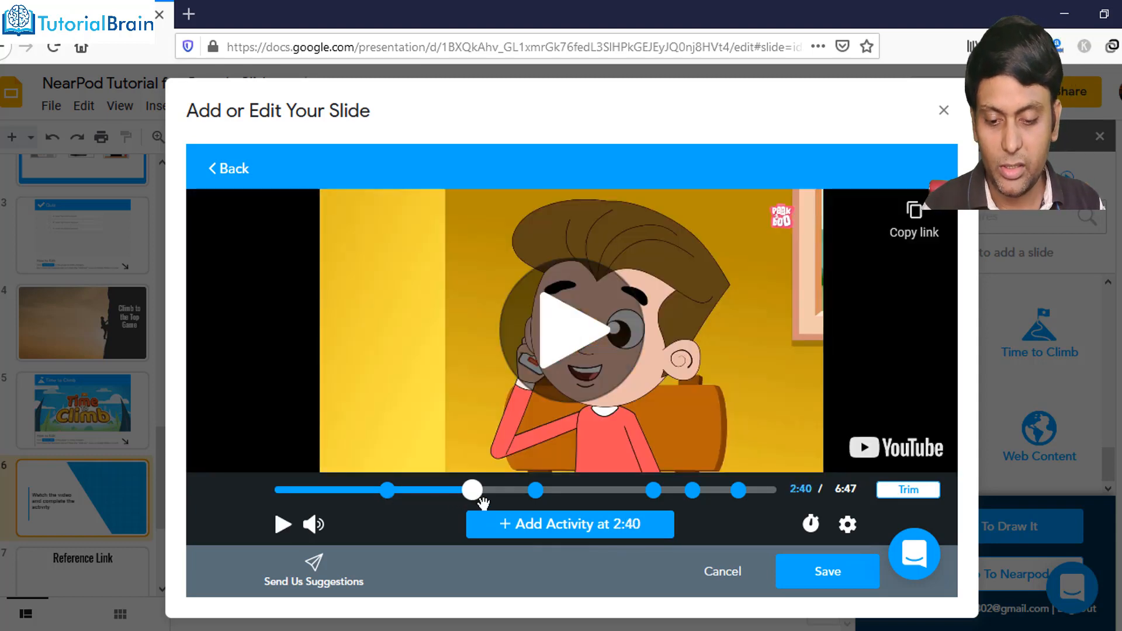
{"action": "left_click", "coordinate": [520, 533]}
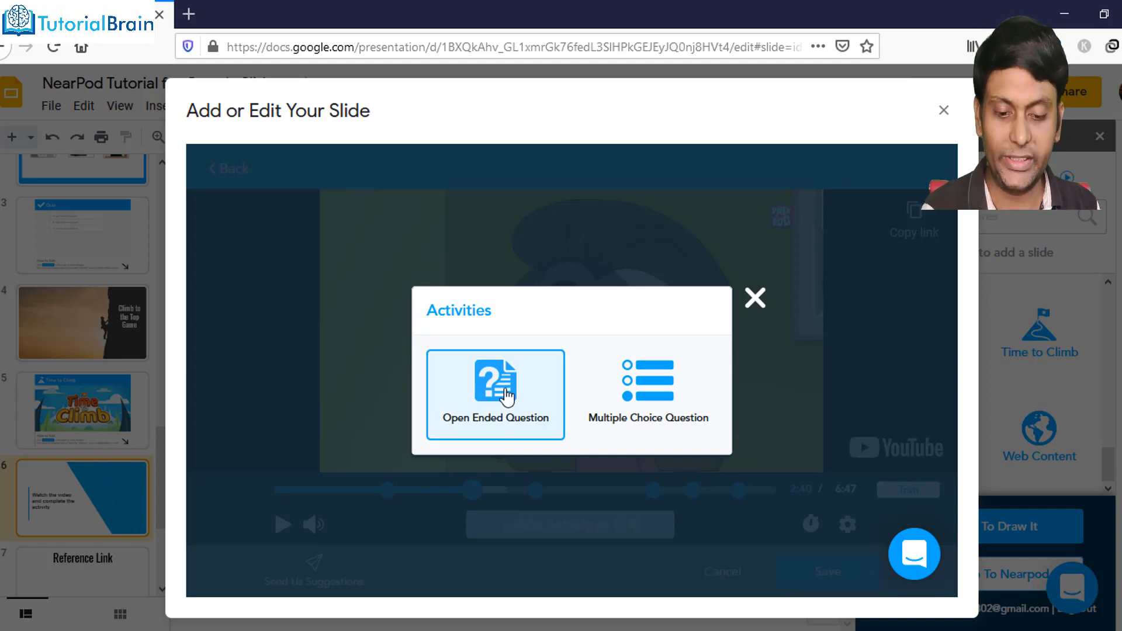
{"action": "left_click", "coordinate": [666, 391]}
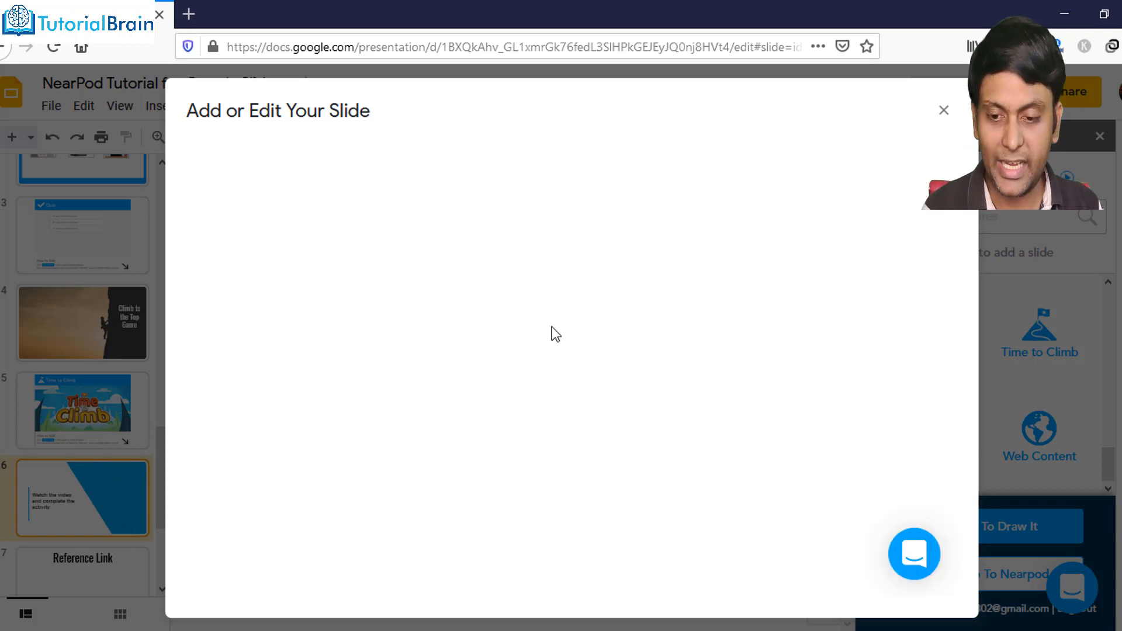
{"action": "left_click", "coordinate": [477, 250]}
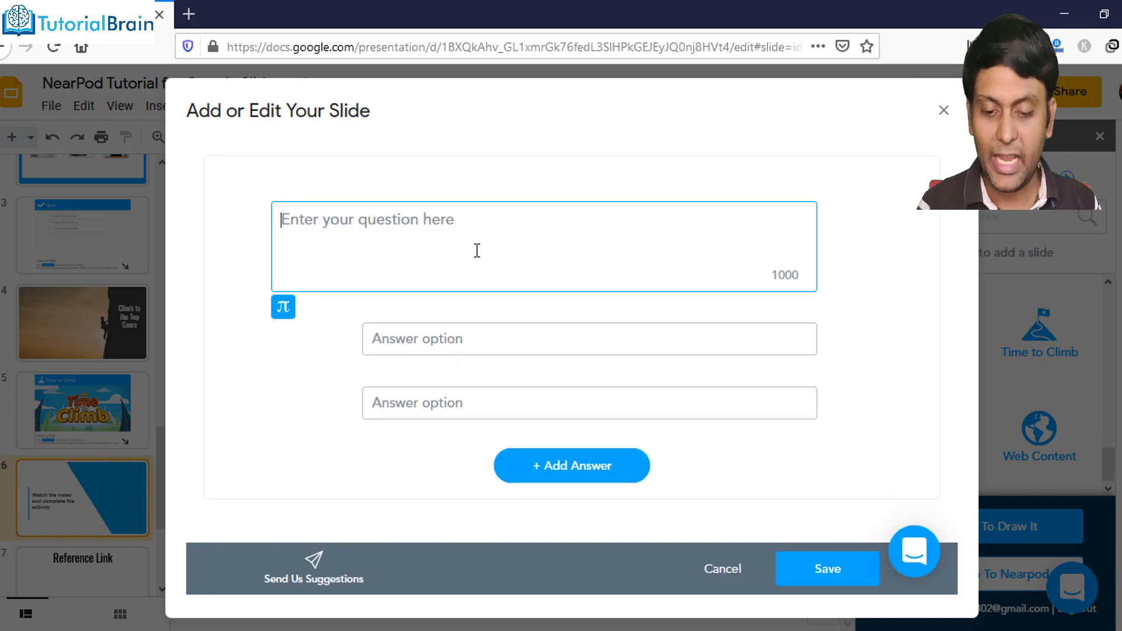
{"action": "type", "text": "H"}
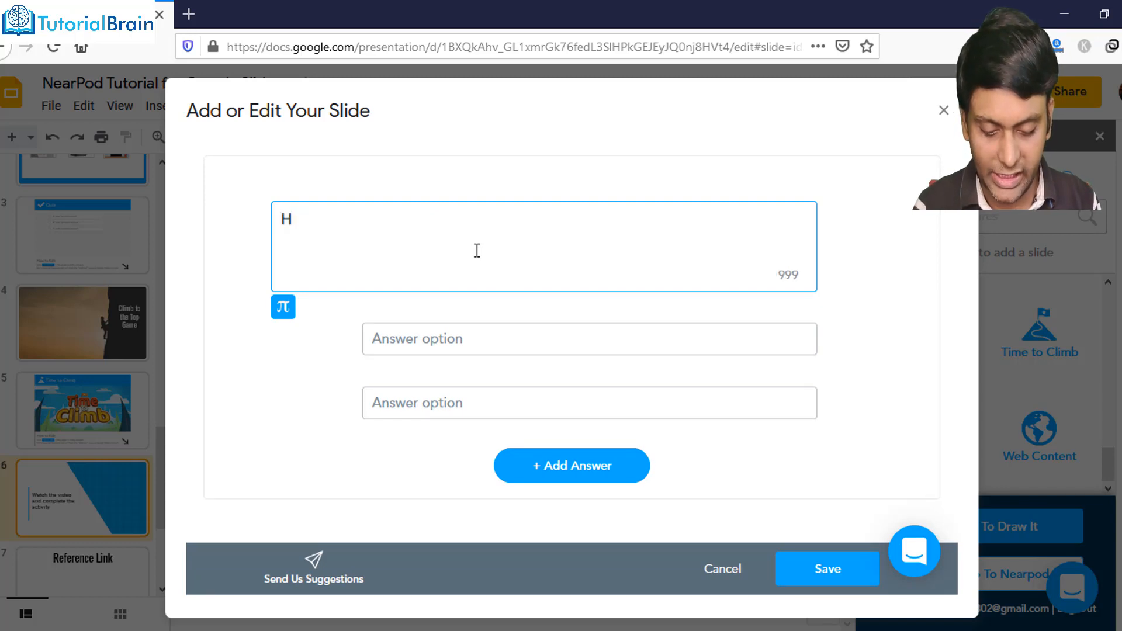
{"action": "type", "text": "TML is a "}
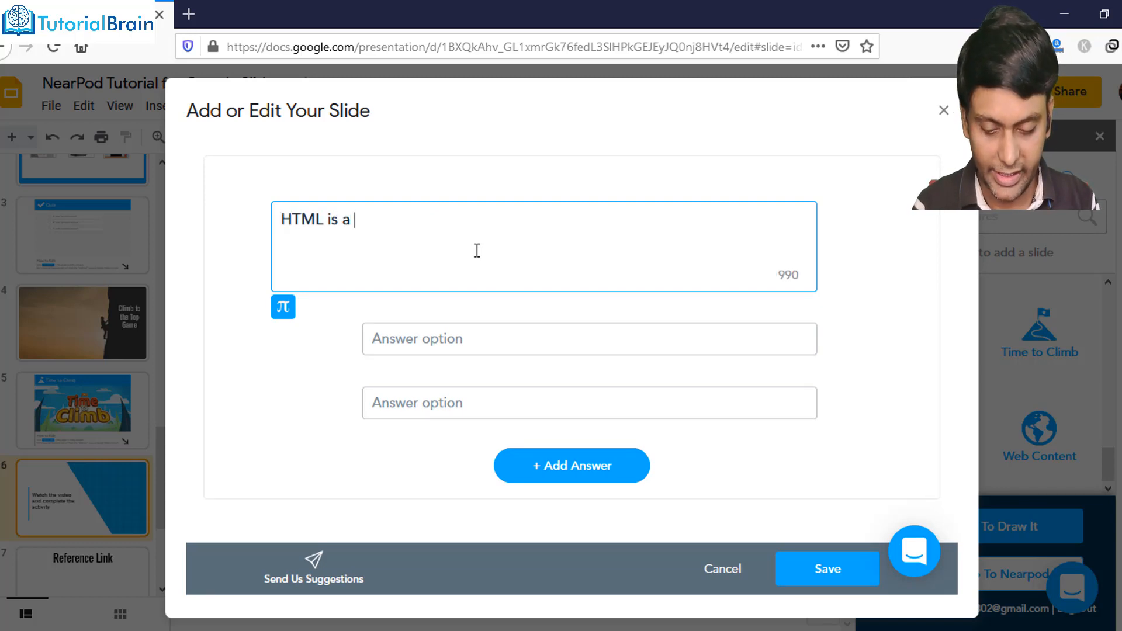
{"action": "type", "text": "programming lan"}
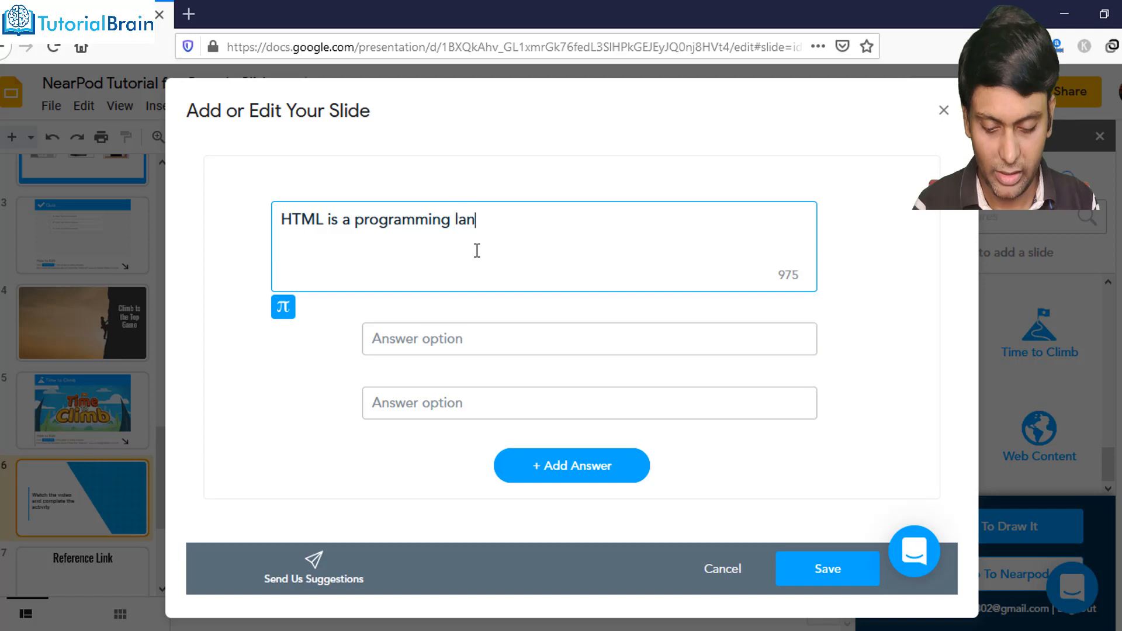
{"action": "type", "text": "guage"}
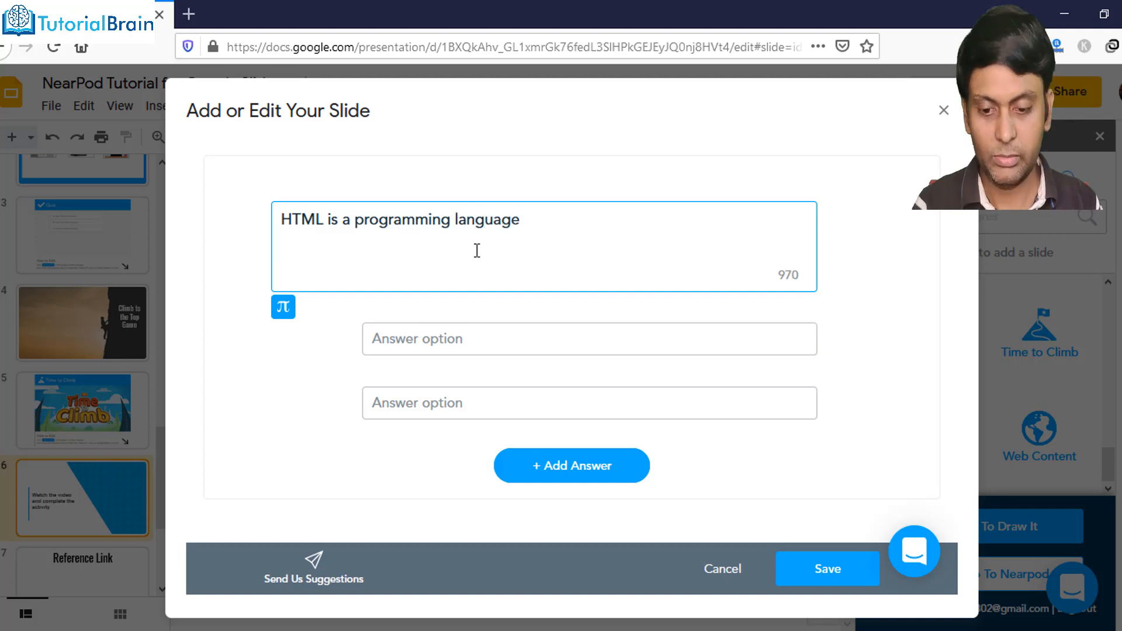
Enter "True" and "False" as the two answer options of the question.
{"action": "left_click", "coordinate": [518, 338]}
{"action": "type", "text": "T"}
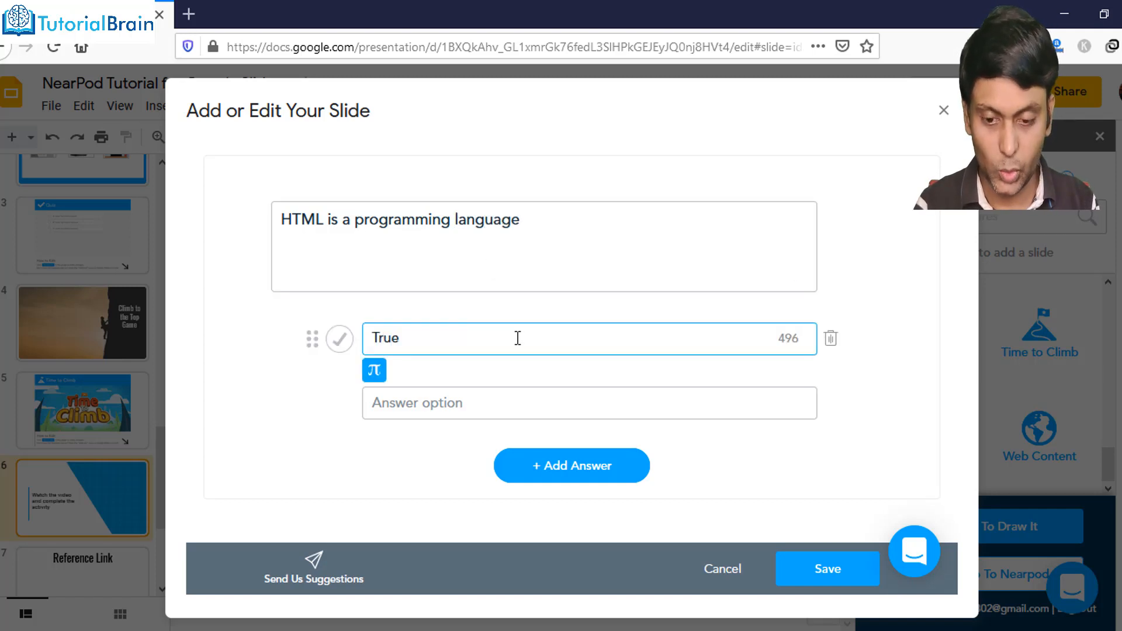
{"action": "type", "text": "rue"}
{"action": "left_click", "coordinate": [518, 393]}
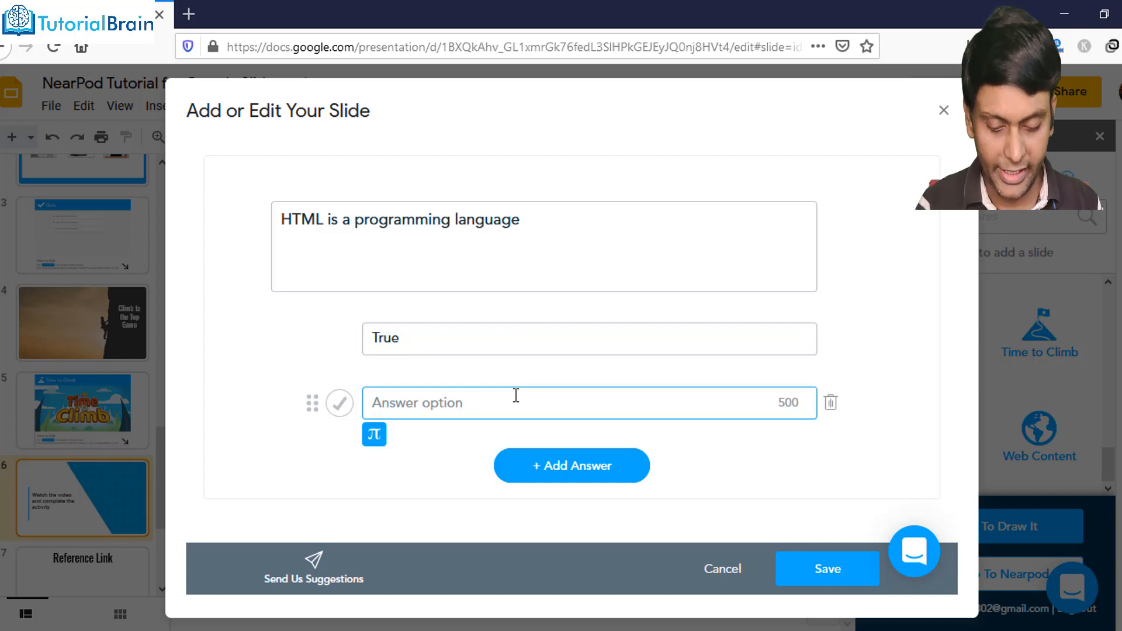
{"action": "type", "text": "False"}
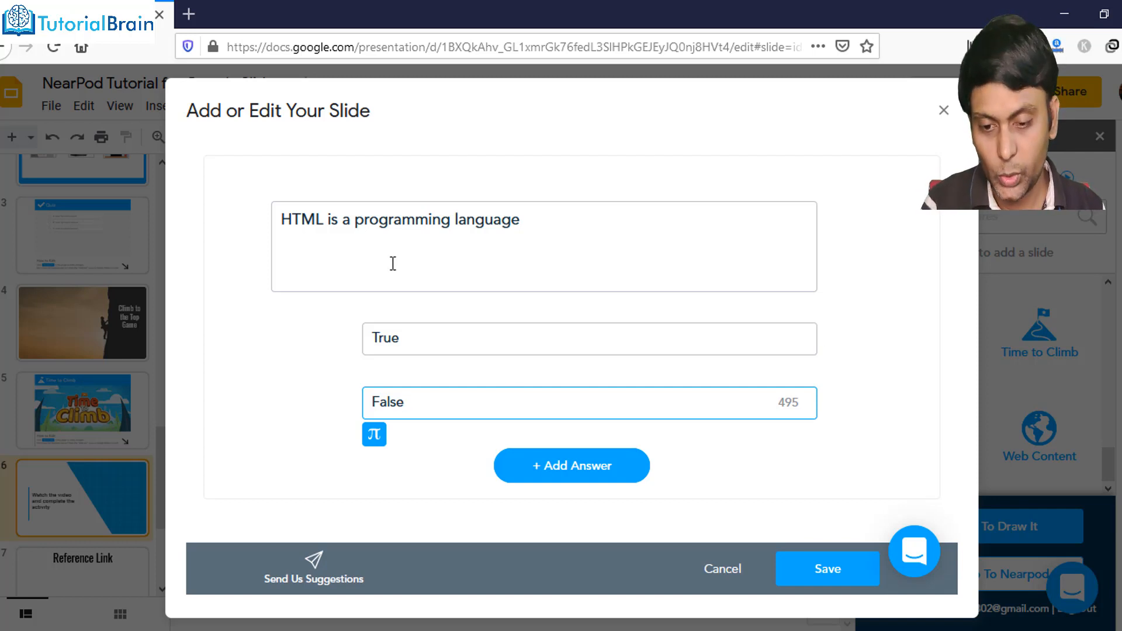
Capitalize the first letter of "Programming" in the question text.
{"action": "left_click_drag", "start_coordinate": [365, 220], "coordinate": [370, 218]}
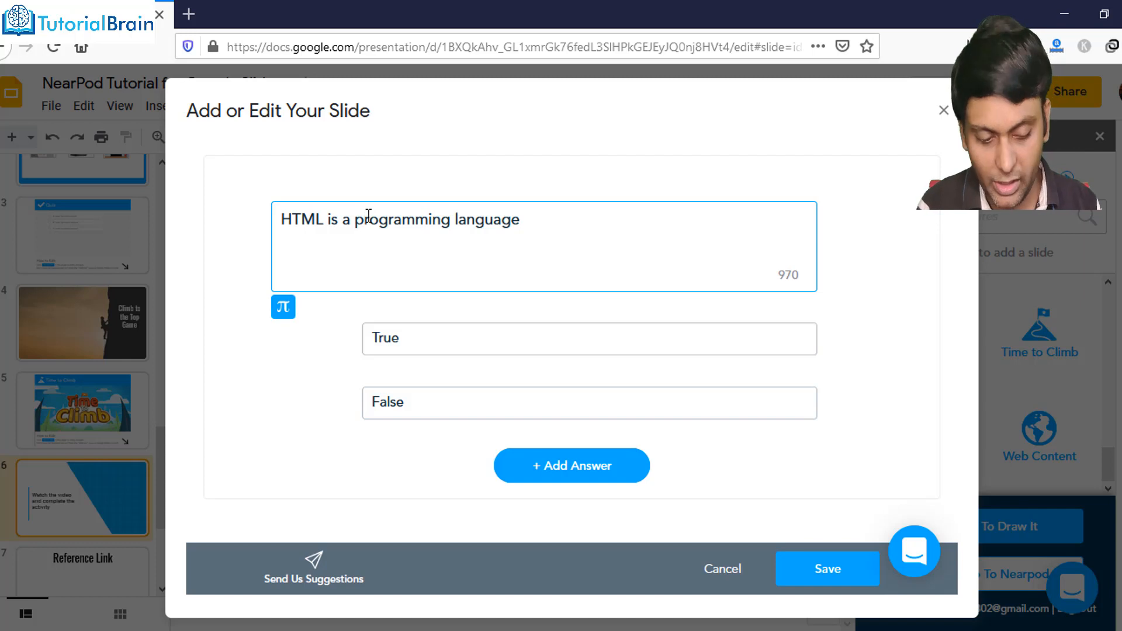
{"action": "key", "text": "BackSpace"}
{"action": "type", "text": "P"}
Mark False as the correct answer and save both the question and the video activity.
{"action": "mouse_move", "coordinate": [368, 395]}
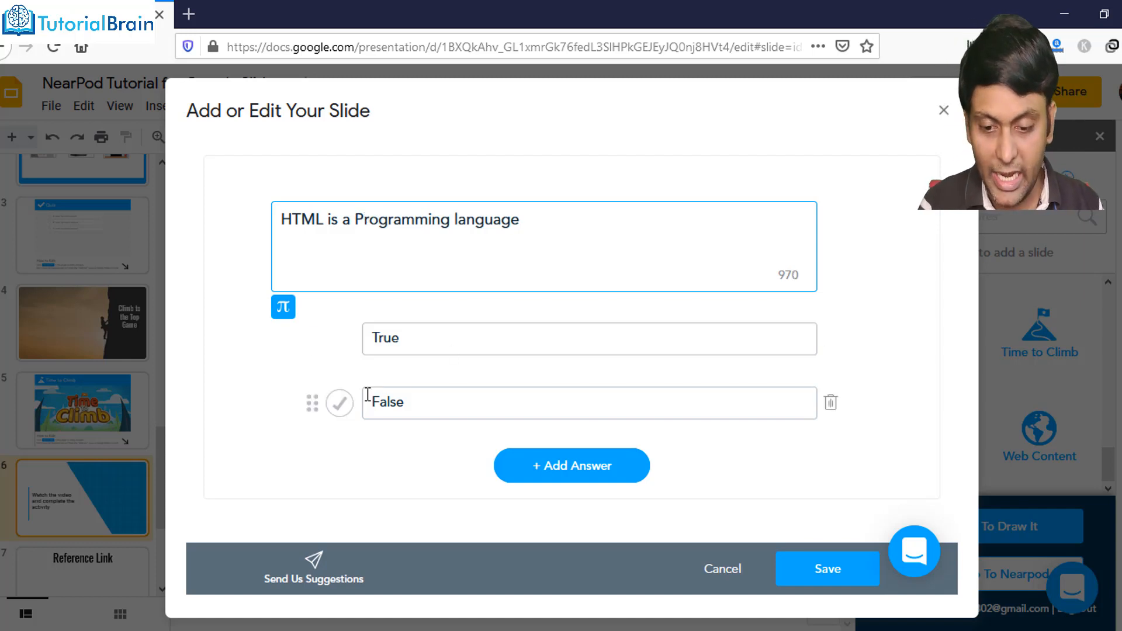
{"action": "left_click", "coordinate": [339, 404]}
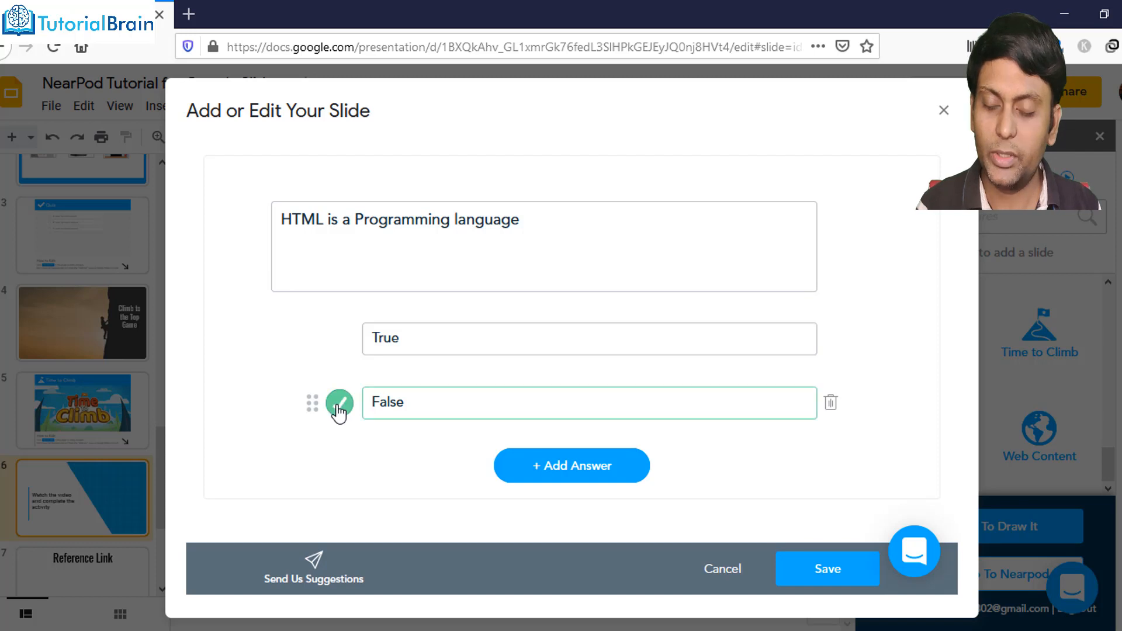
{"action": "left_click", "coordinate": [826, 568]}
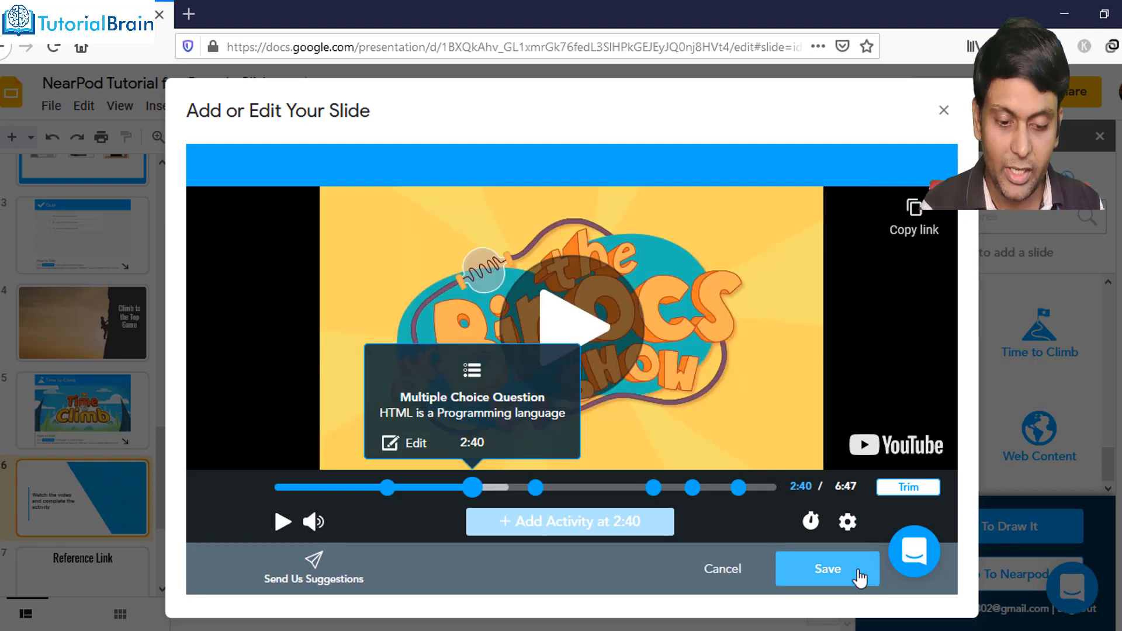
{"action": "left_click", "coordinate": [859, 579]}
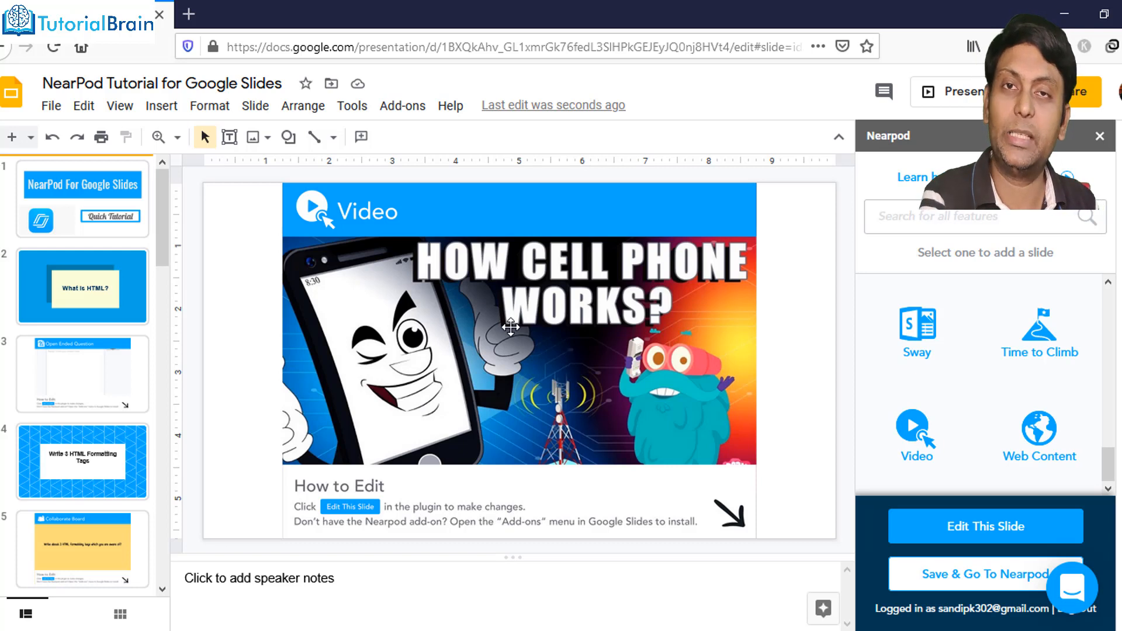
{"action": "scroll", "coordinate": [88, 367], "scroll_direction": "down", "scroll_amount": 5}
{"action": "left_click", "coordinate": [88, 366]}
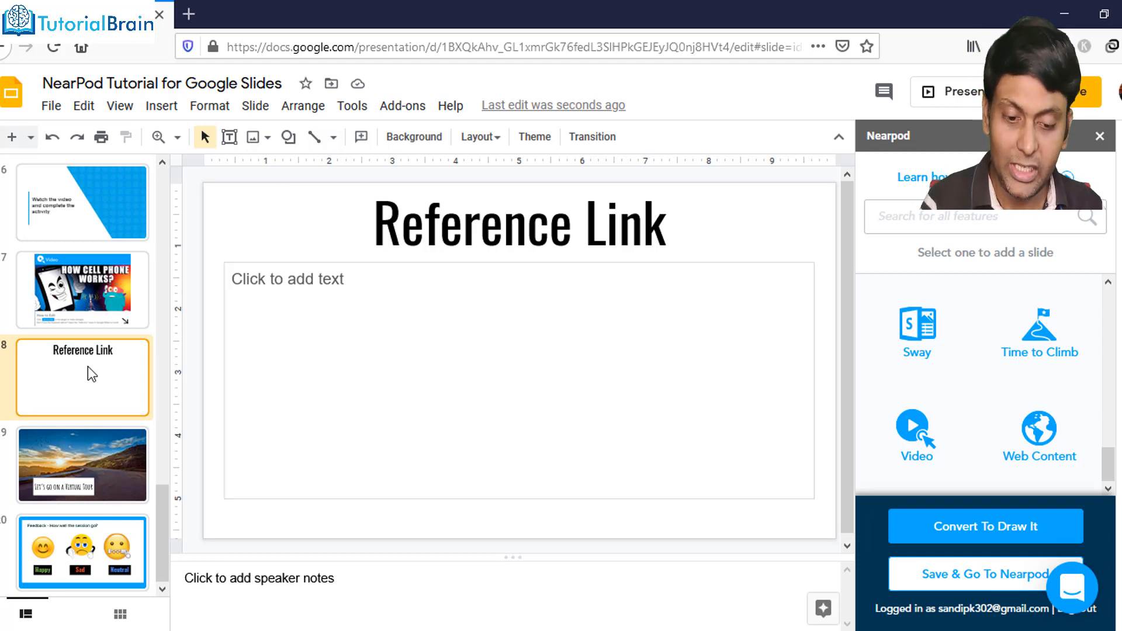
{"action": "left_click", "coordinate": [1041, 434]}
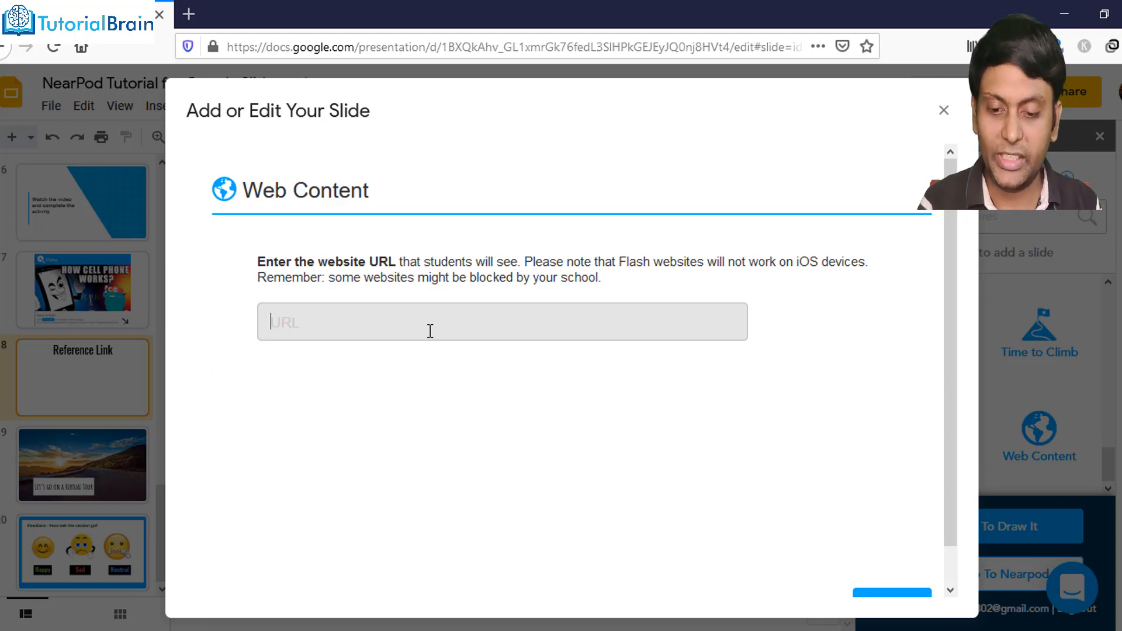
{"action": "type", "text": "ww"}
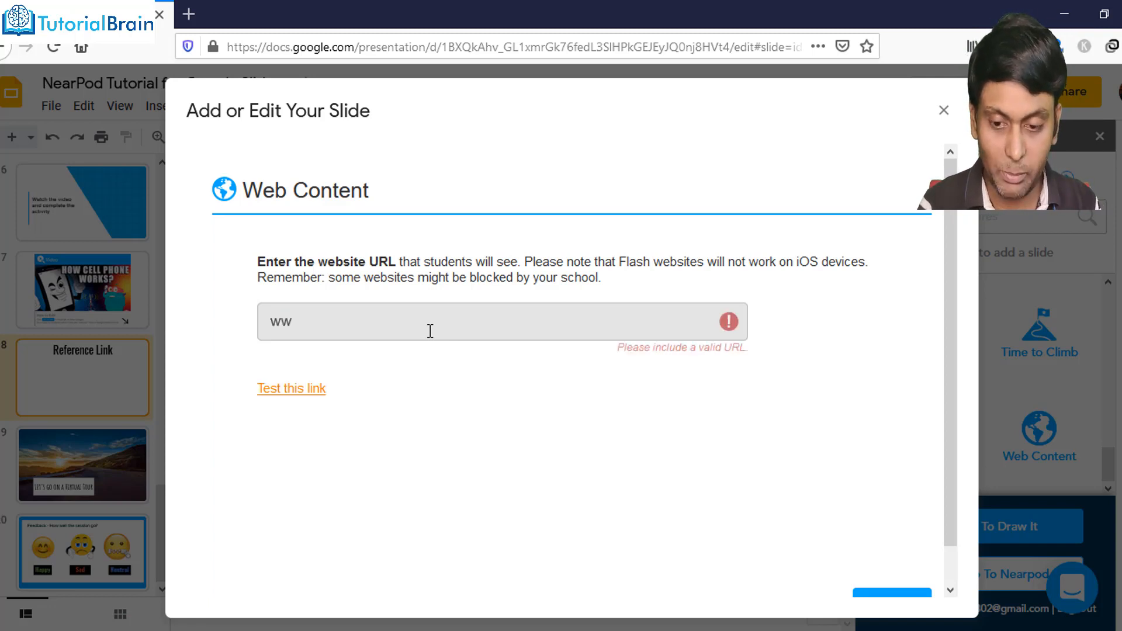
{"action": "type", "text": "w.tu"}
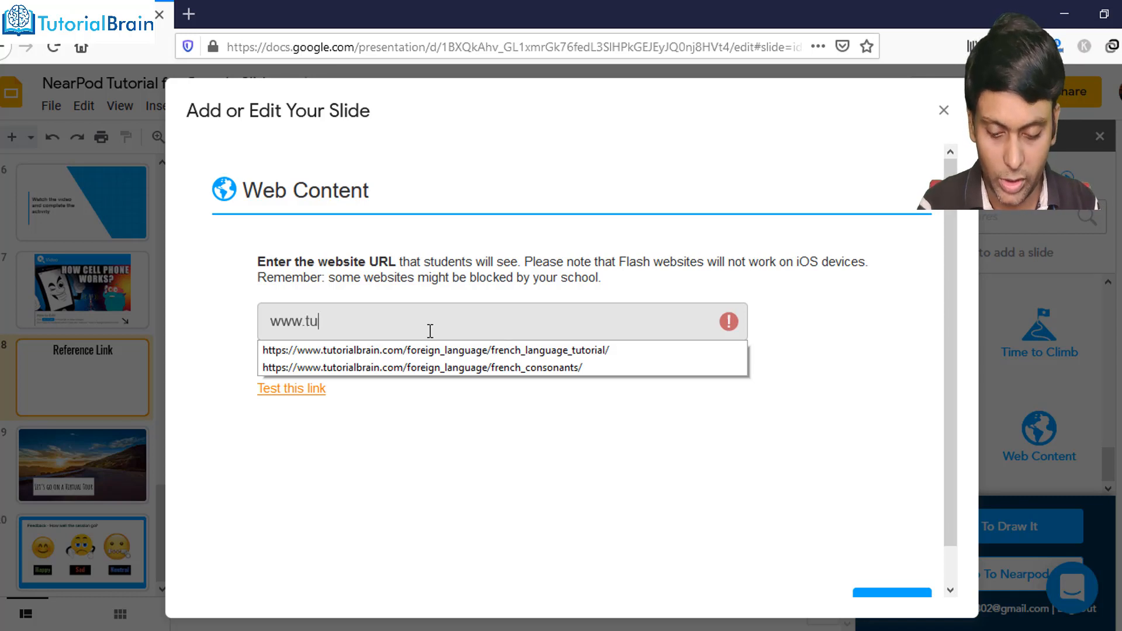
{"action": "type", "text": "torialbrain.com"}
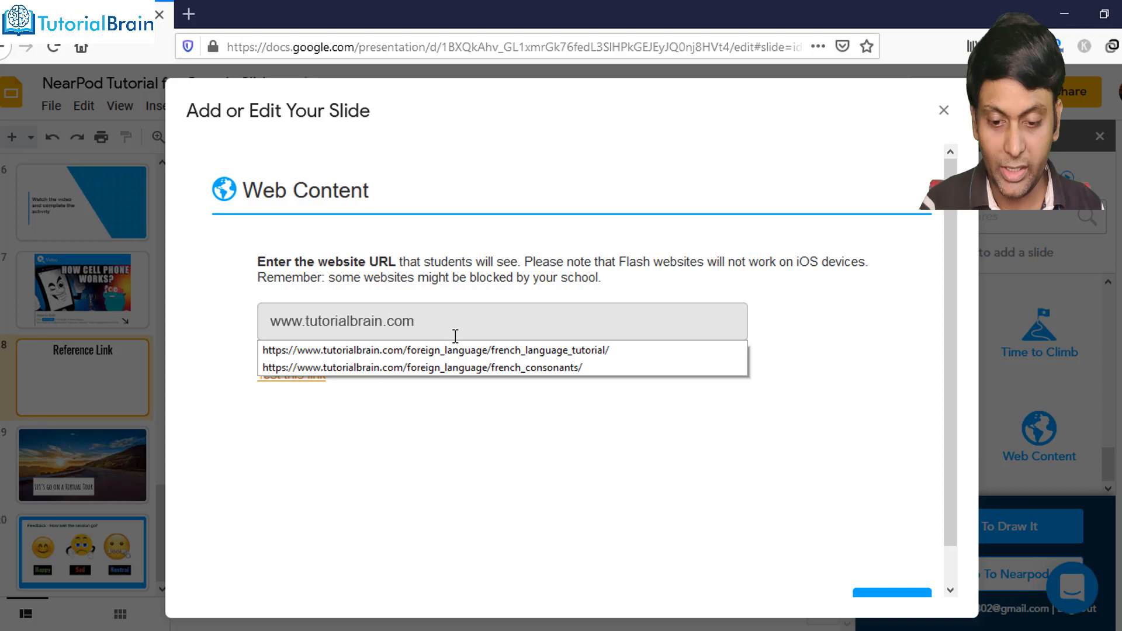
{"action": "type", "text": "/htm"}
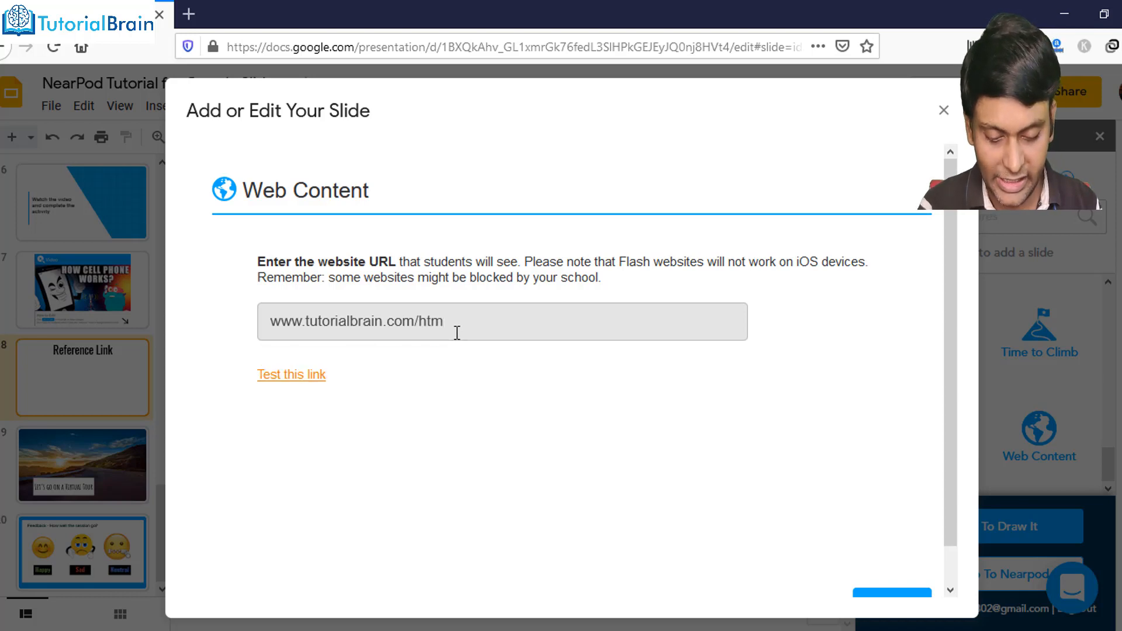
{"action": "type", "text": "l/htm"}
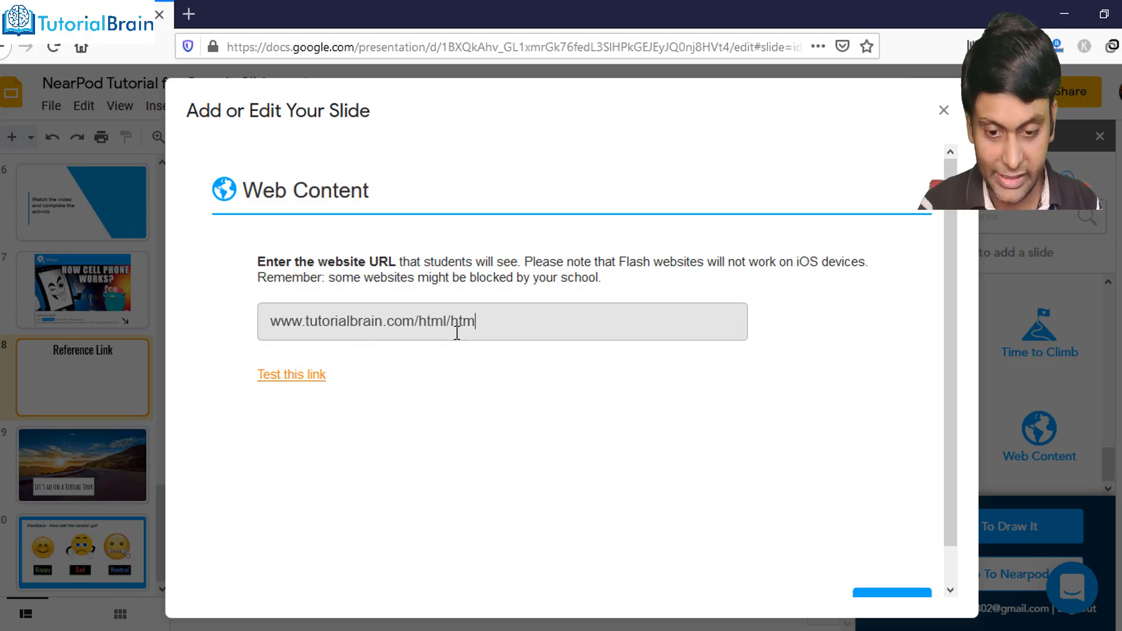
{"action": "type", "text": "l_home"}
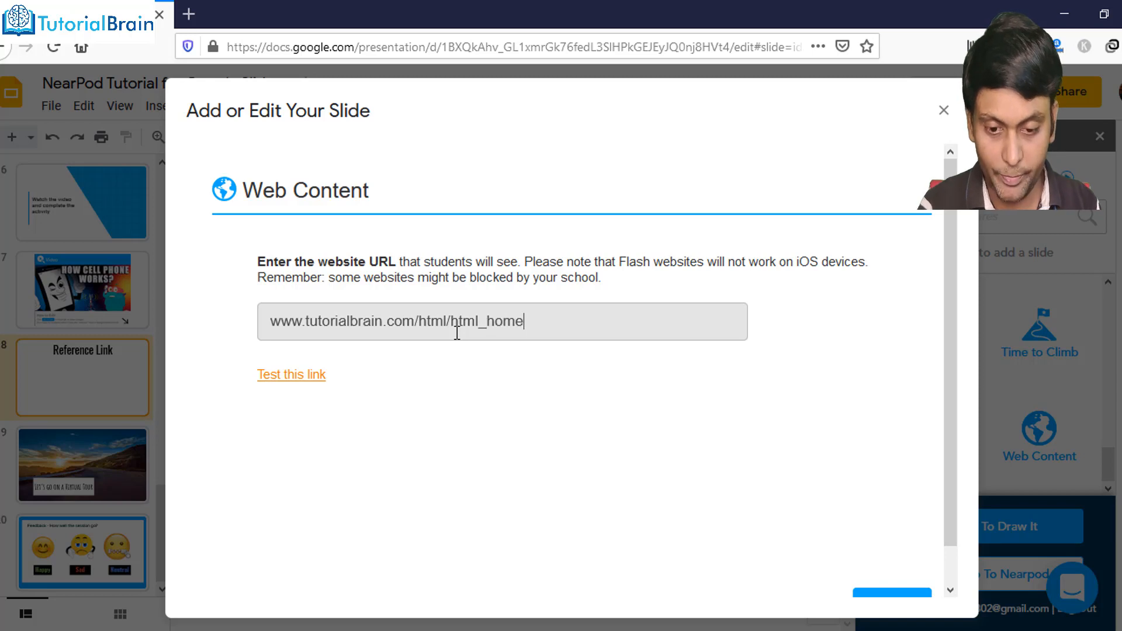
Test the web link, close the page it opens and save the Web Content activity.
{"action": "left_click", "coordinate": [305, 387]}
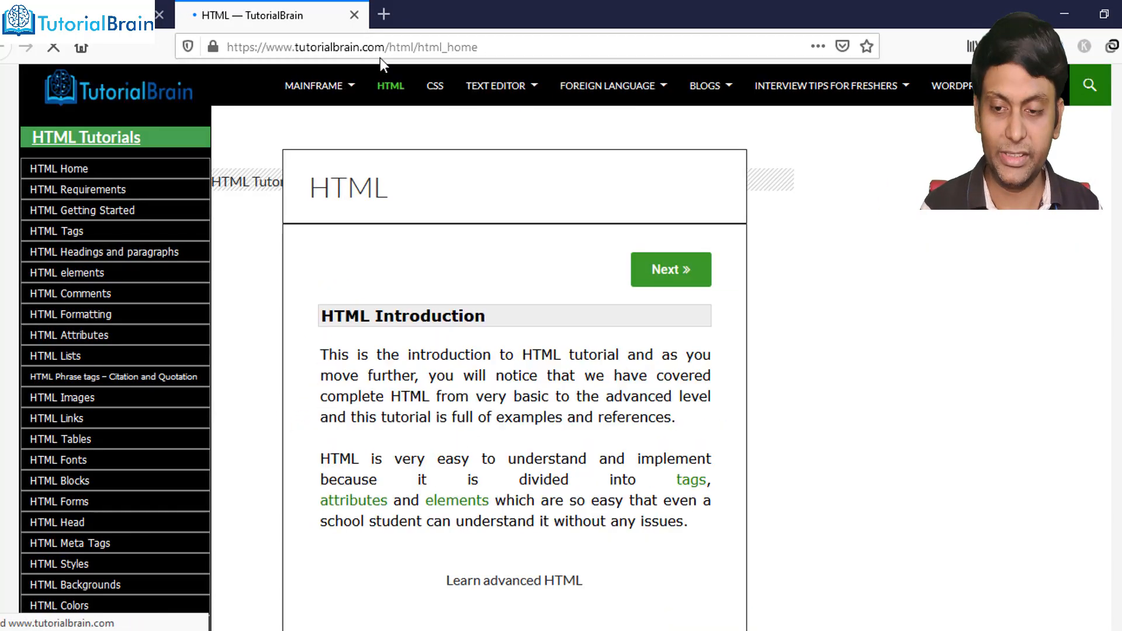
{"action": "left_click", "coordinate": [354, 16]}
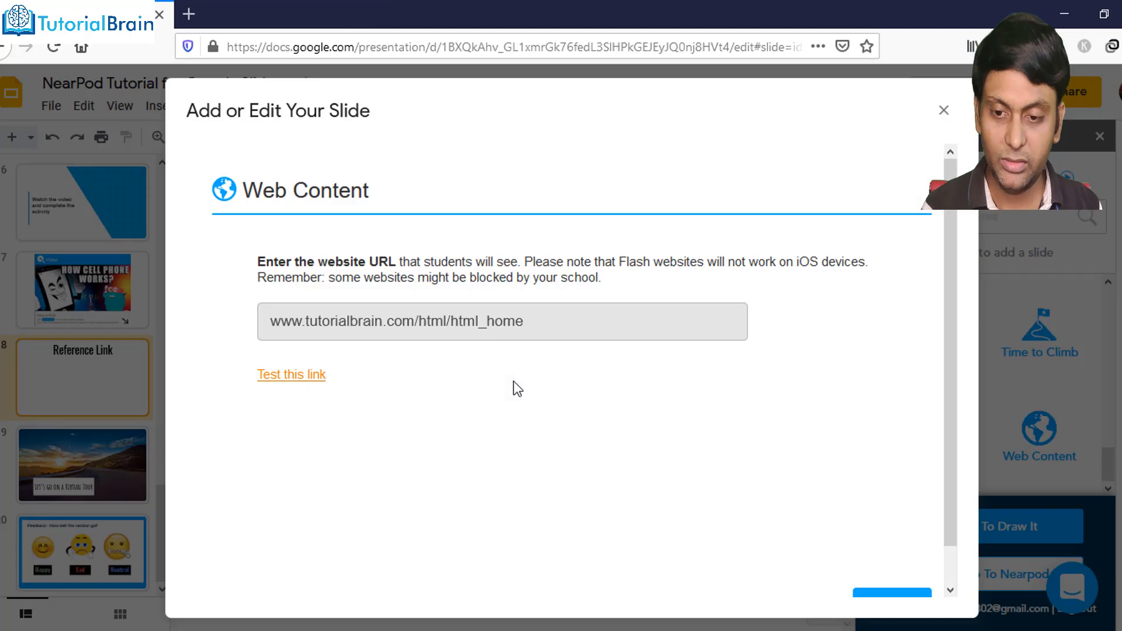
{"action": "scroll", "coordinate": [943, 467], "scroll_direction": "down", "scroll_amount": 2}
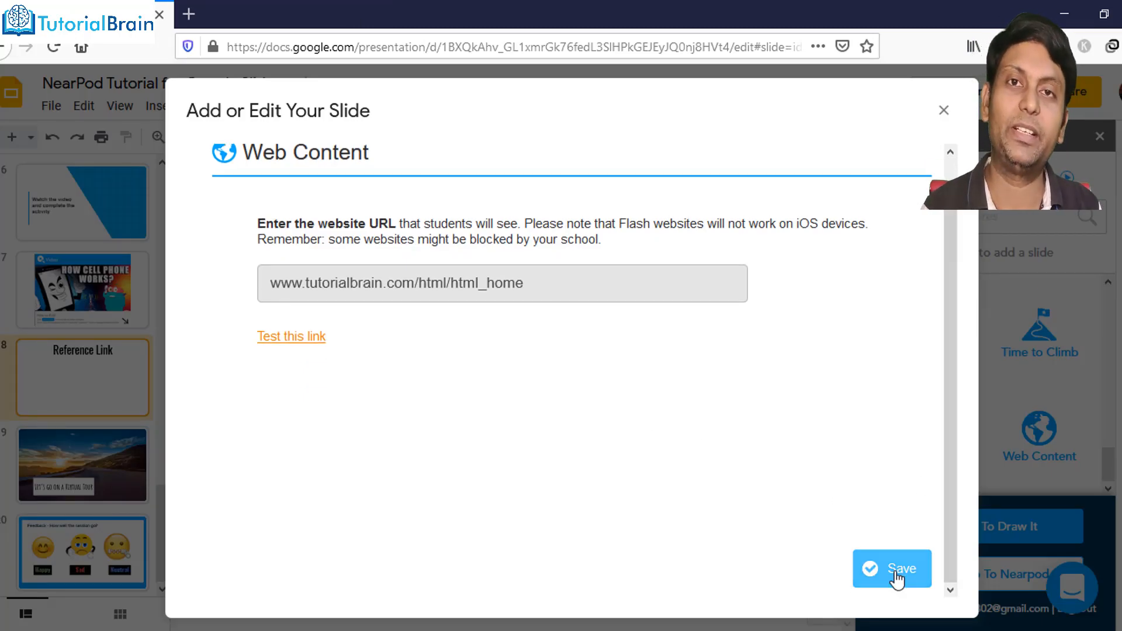
{"action": "left_click", "coordinate": [897, 579]}
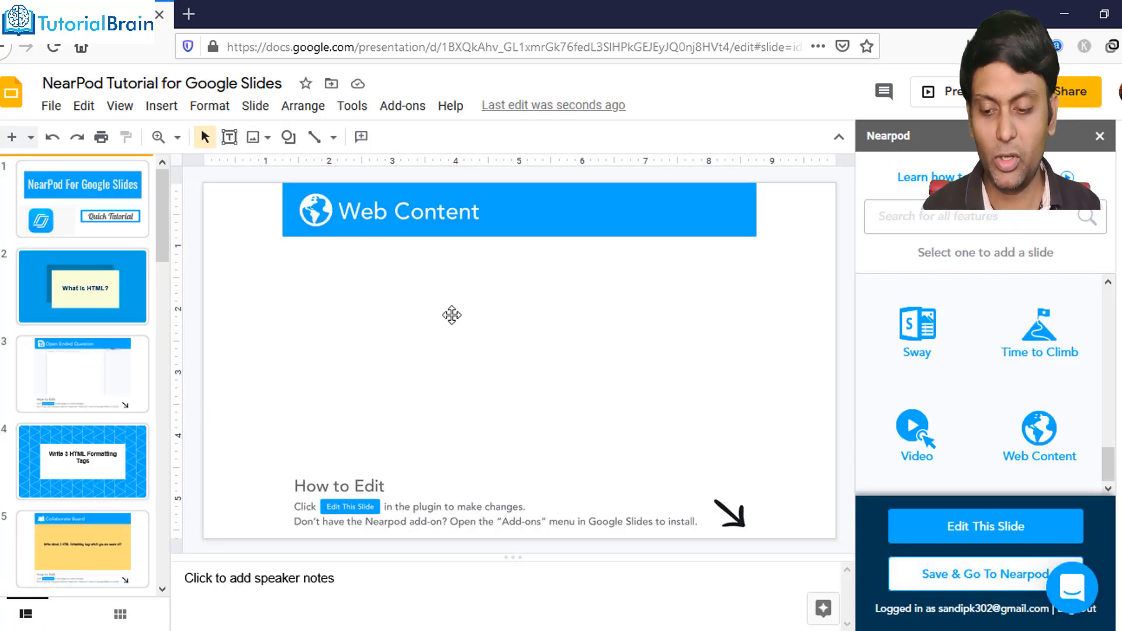
Start a Field Trip activity from the "Let's go on a Virtual Tour" slide.
{"action": "left_click", "coordinate": [87, 465]}
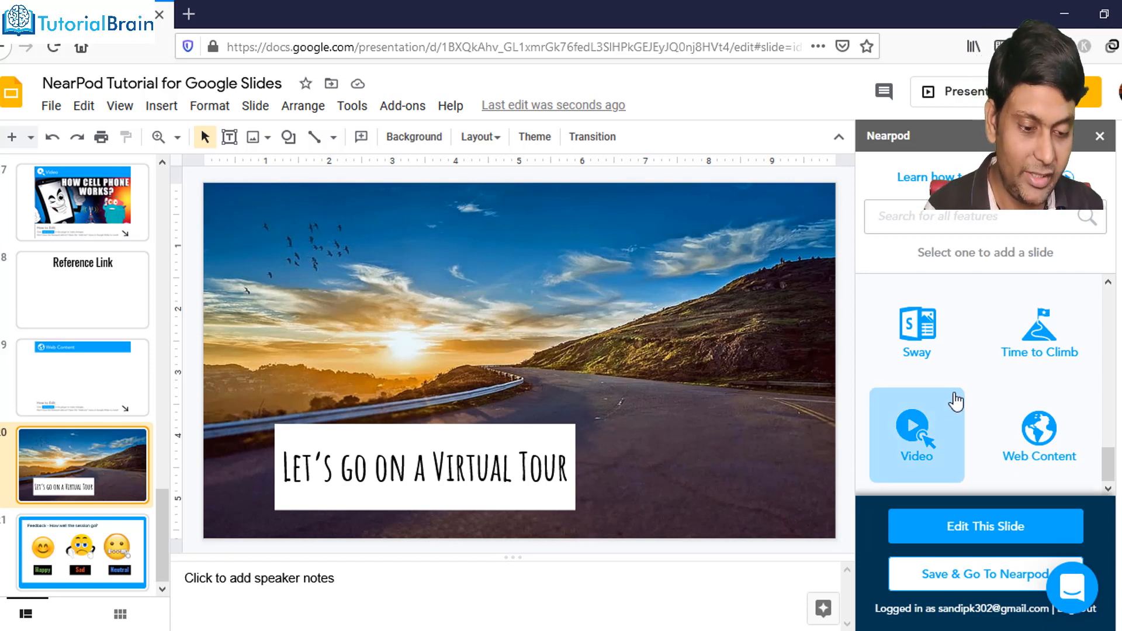
{"action": "scroll", "coordinate": [956, 402], "scroll_direction": "up", "scroll_amount": 1}
{"action": "scroll", "coordinate": [956, 403], "scroll_direction": "up", "scroll_amount": 2}
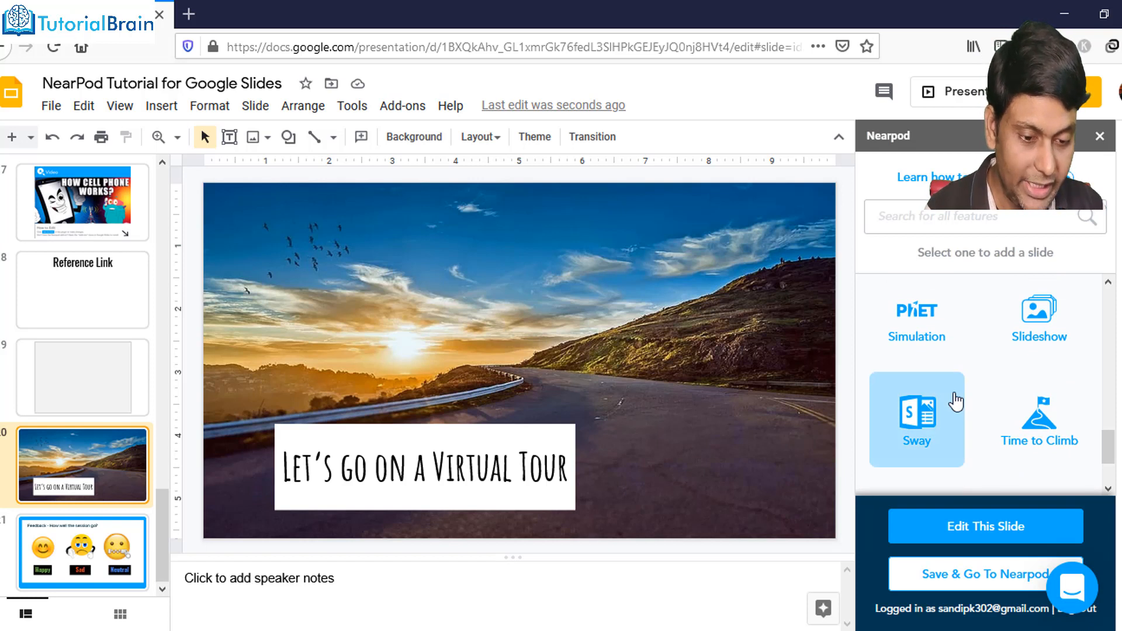
{"action": "scroll", "coordinate": [952, 409], "scroll_direction": "up", "scroll_amount": 3}
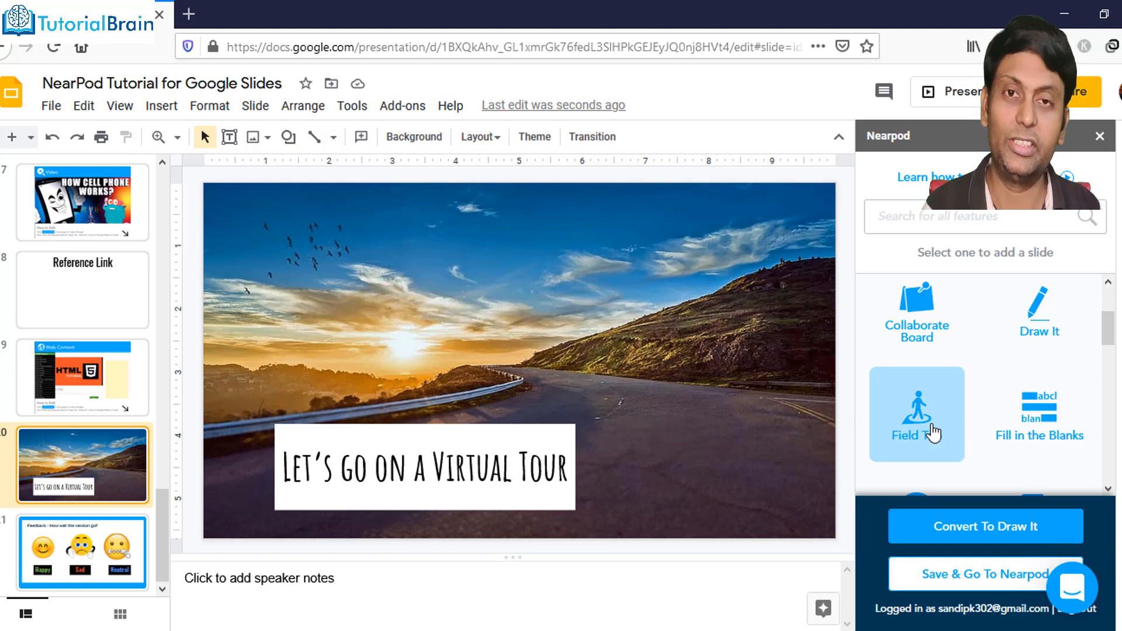
{"action": "left_click", "coordinate": [917, 413]}
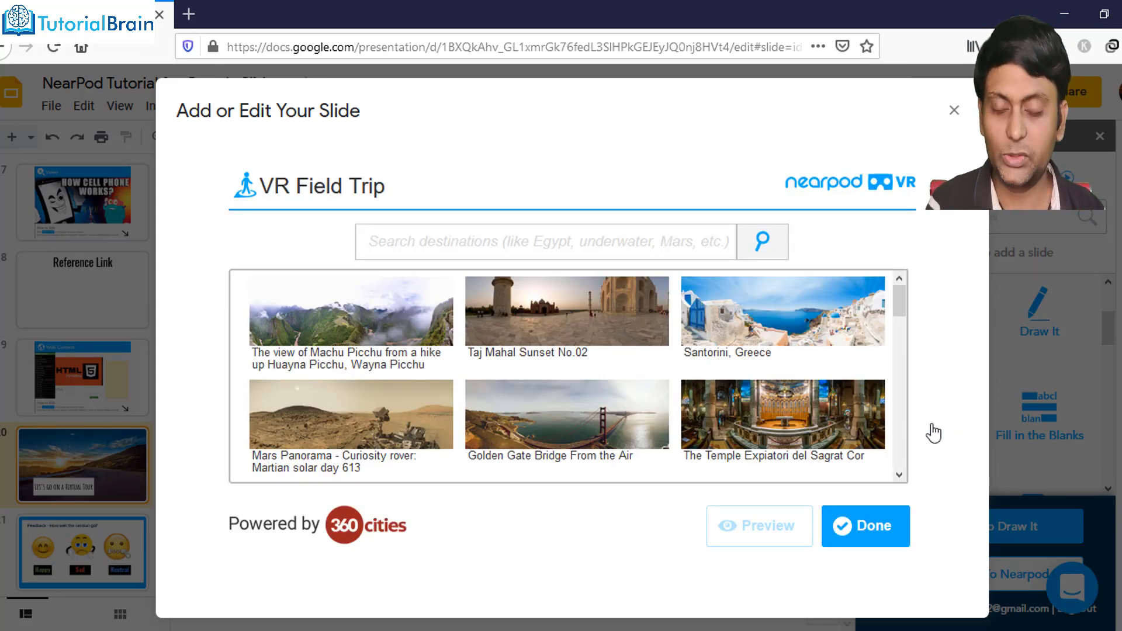
Search the VR destinations for "india" and add India Gate Fountain on North Side as the field trip.
{"action": "left_click", "coordinate": [528, 240]}
{"action": "type", "text": "india"}
{"action": "key", "text": "Return"}
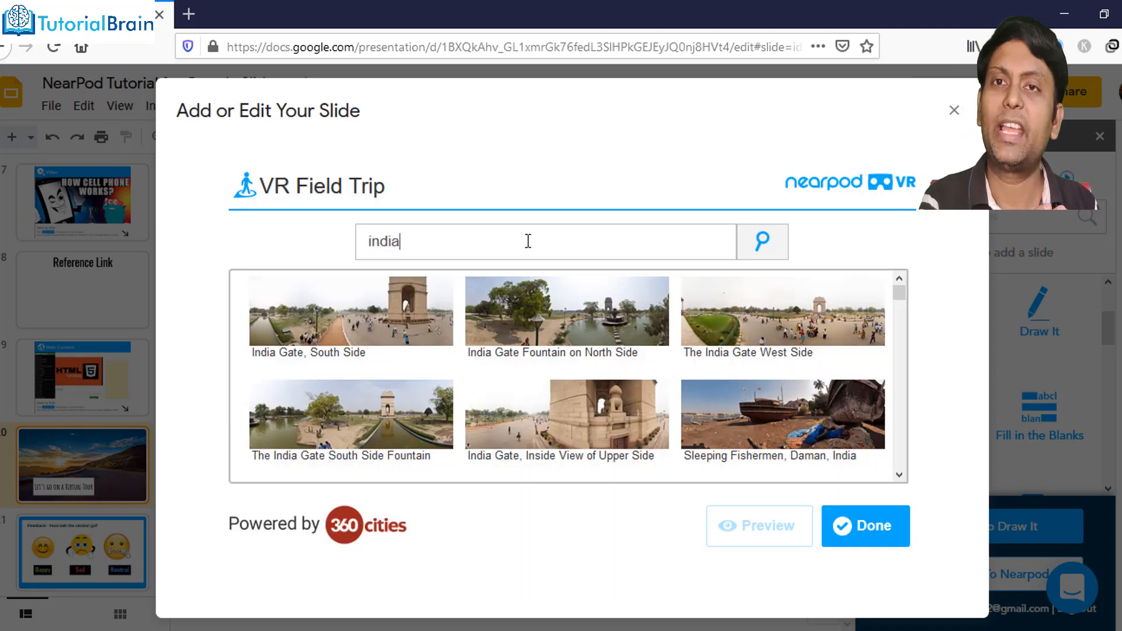
{"action": "left_click", "coordinate": [549, 311]}
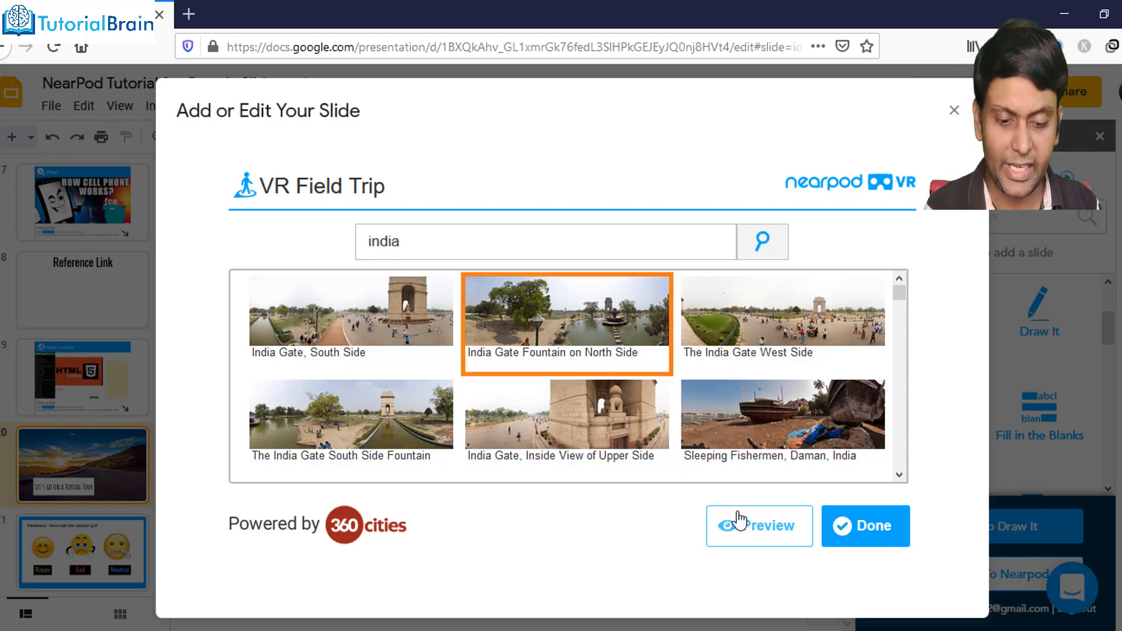
{"action": "left_click", "coordinate": [855, 526]}
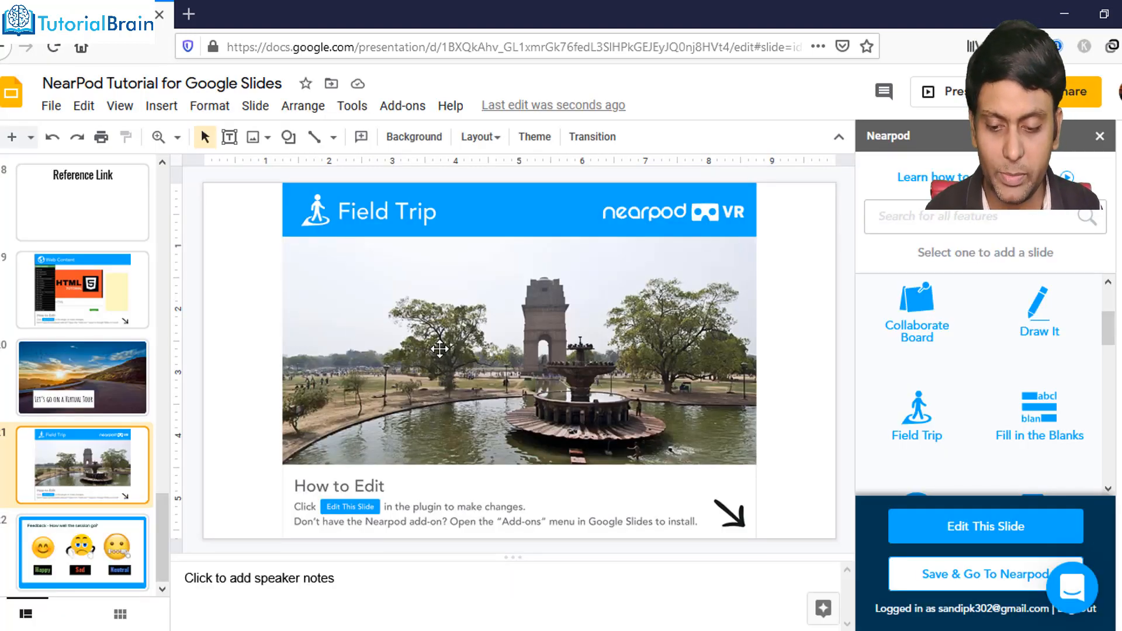
{"action": "left_click", "coordinate": [440, 348]}
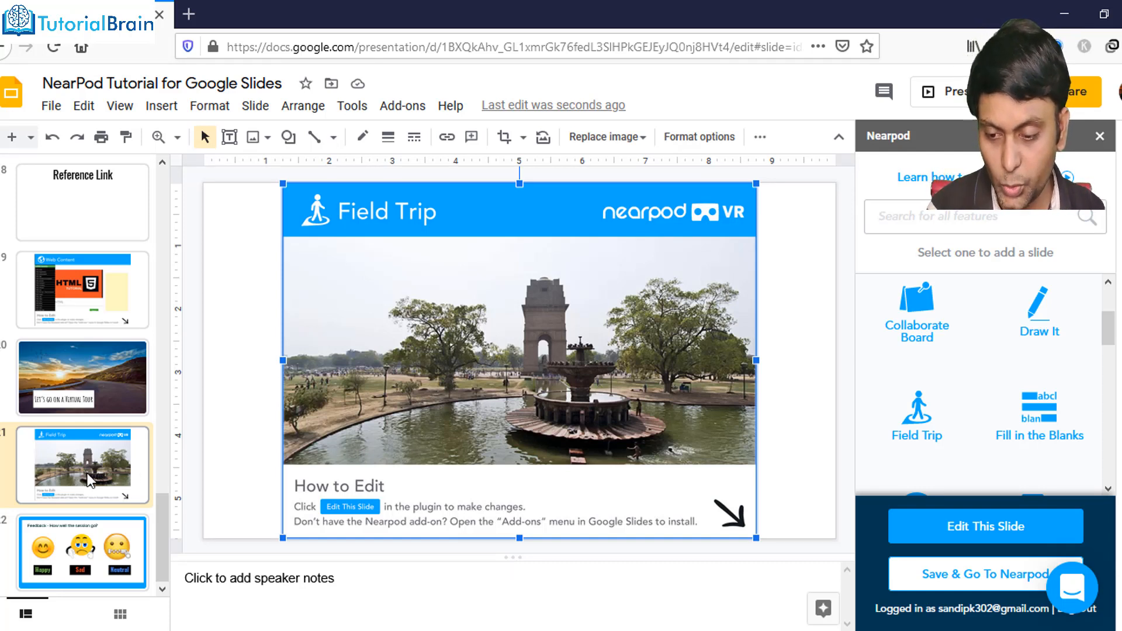
Start a Poll activity from the Feedback slide with the question "Your Feedback Please!!!".
{"action": "left_click", "coordinate": [76, 549]}
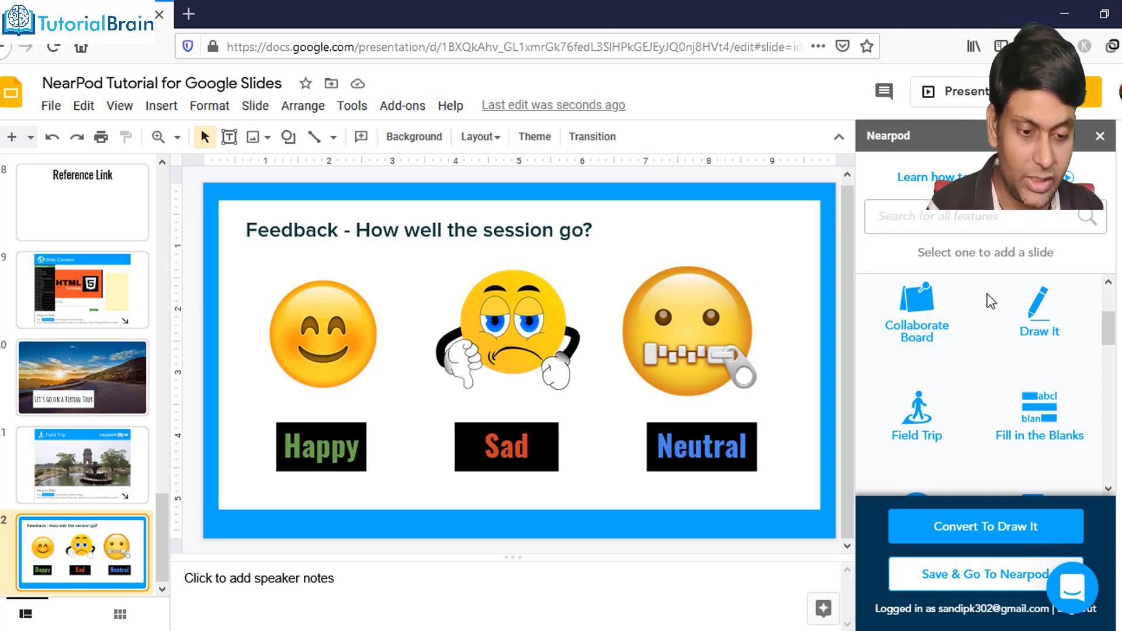
{"action": "scroll", "coordinate": [989, 298], "scroll_direction": "down", "scroll_amount": 3}
{"action": "scroll", "coordinate": [987, 293], "scroll_direction": "down", "scroll_amount": 5}
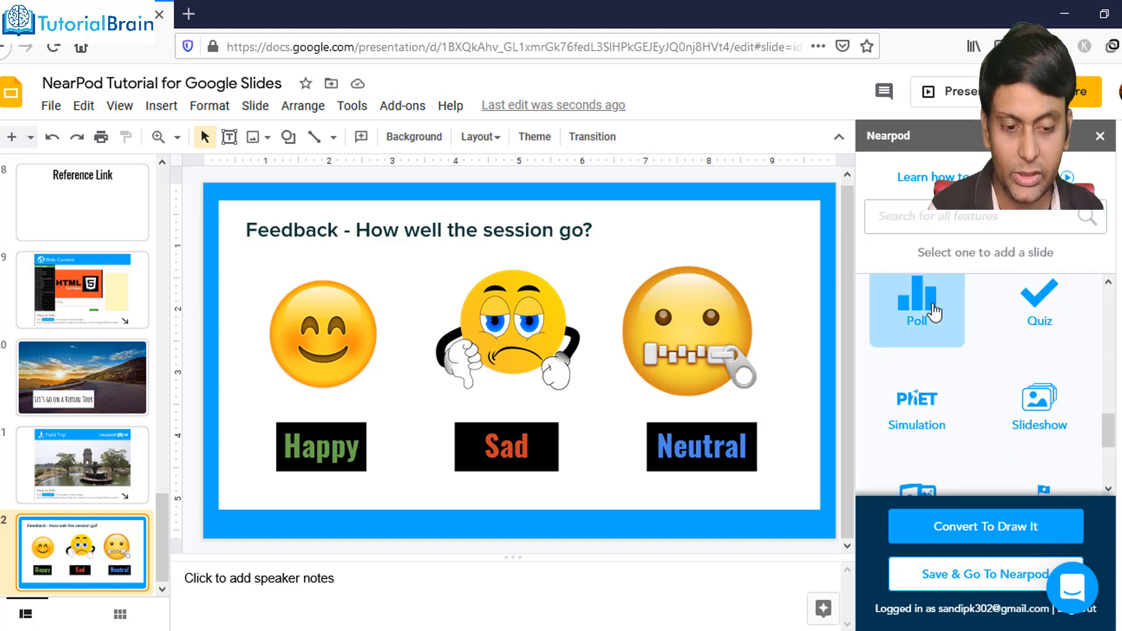
{"action": "left_click", "coordinate": [934, 313]}
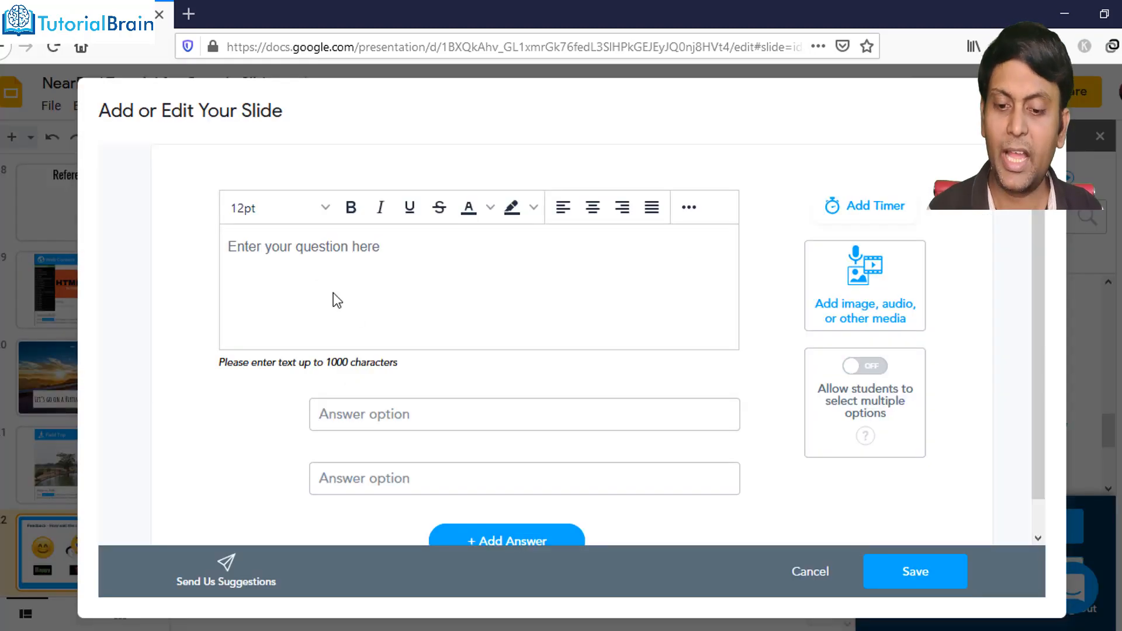
{"action": "left_click", "coordinate": [328, 267]}
{"action": "type", "text": "Y"}
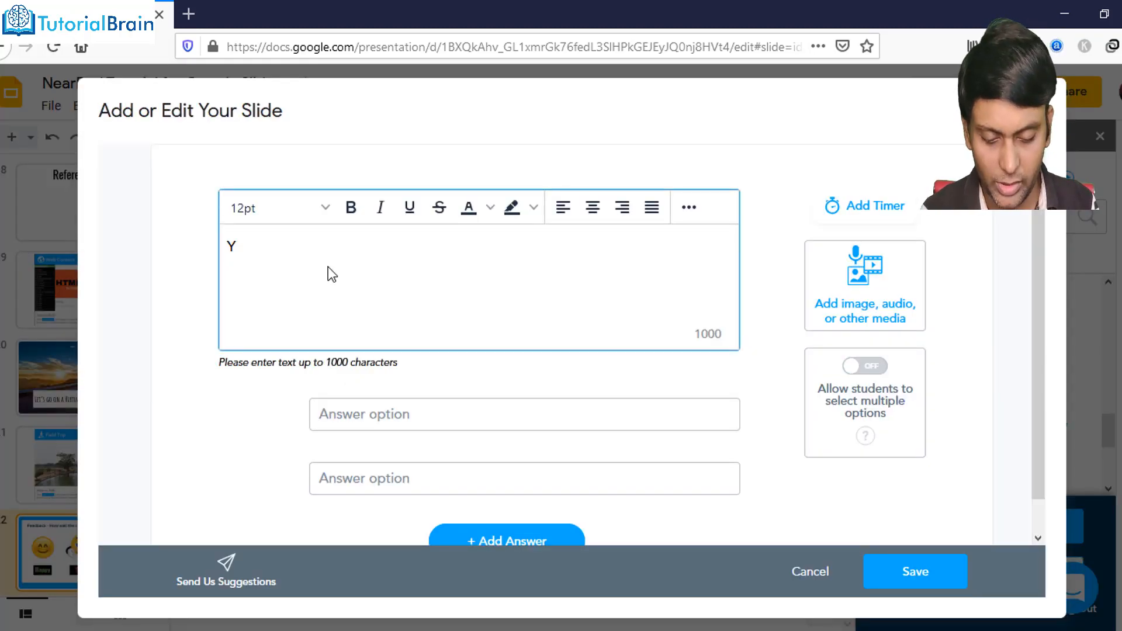
{"action": "type", "text": "our Fee"}
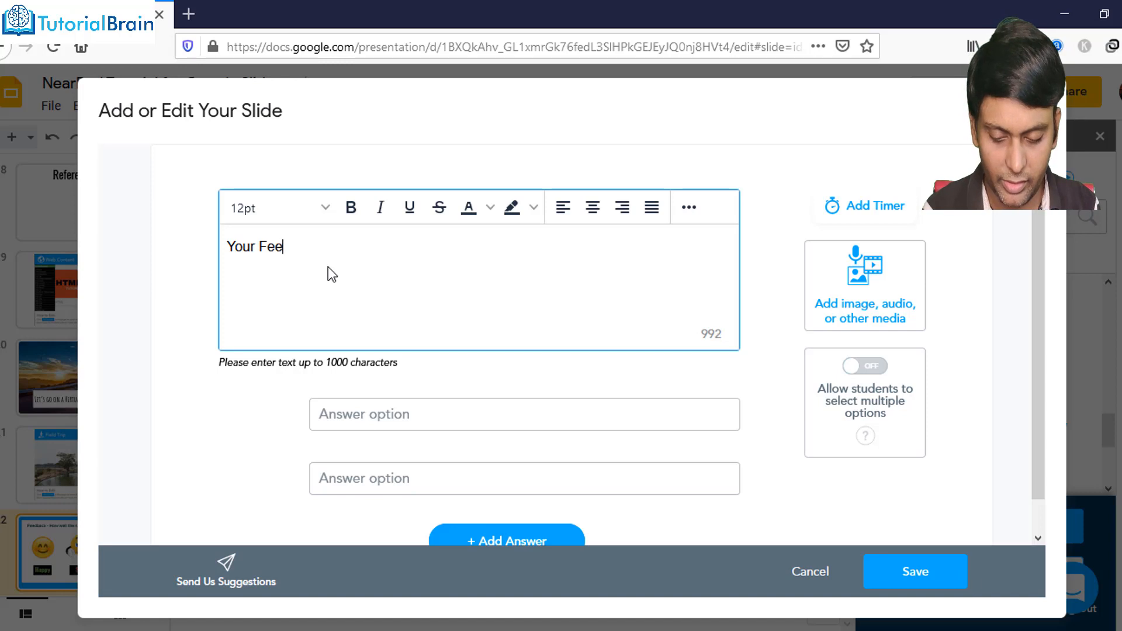
{"action": "type", "text": "dback Plea"}
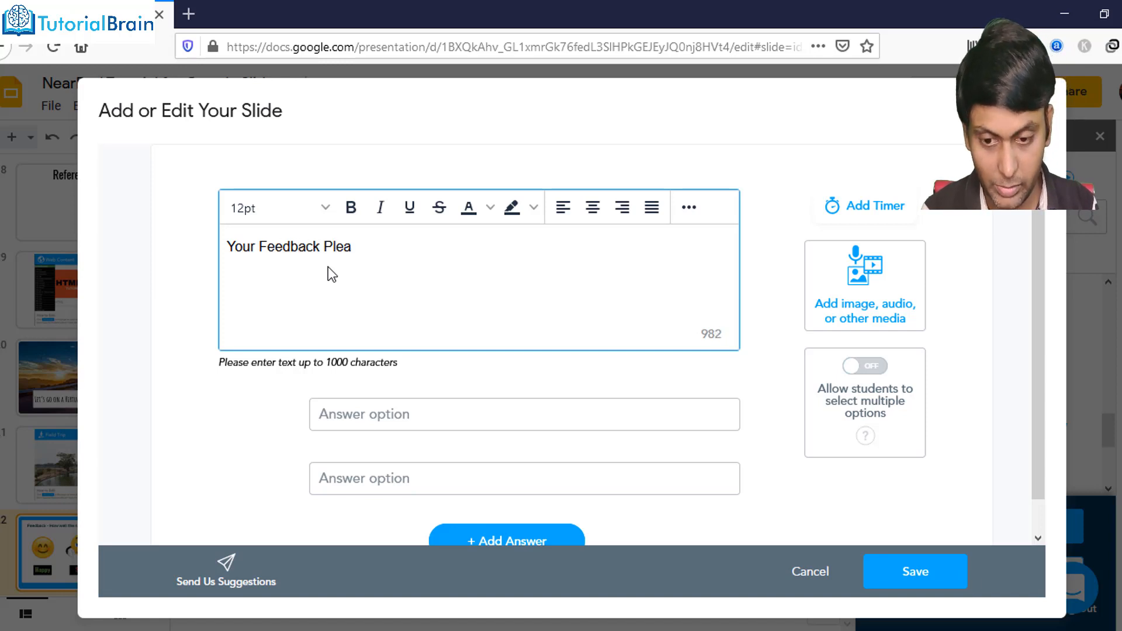
{"action": "type", "text": "se!!!"}
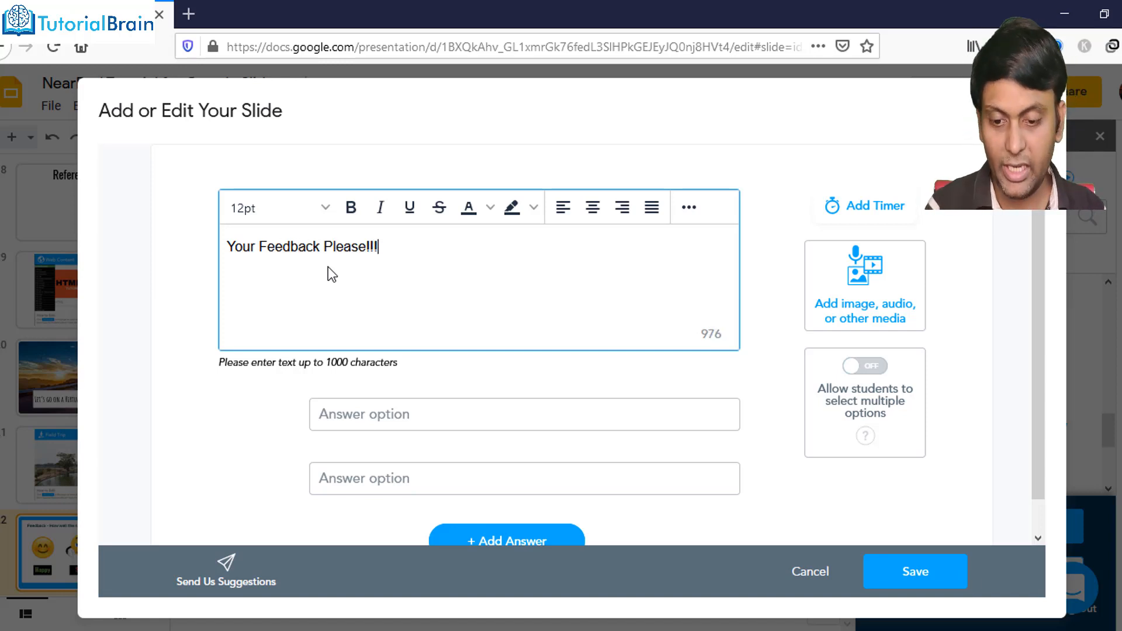
Enter the poll answer options Poor and Sad, and add a third option, Happy.
{"action": "left_click", "coordinate": [367, 403]}
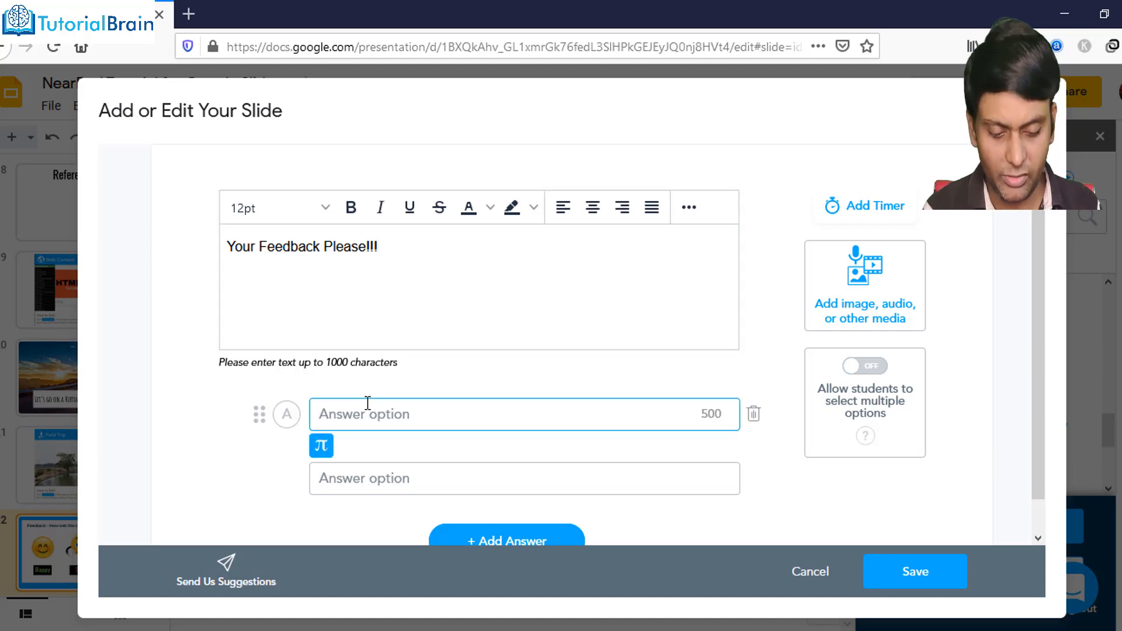
{"action": "type", "text": "Poor"}
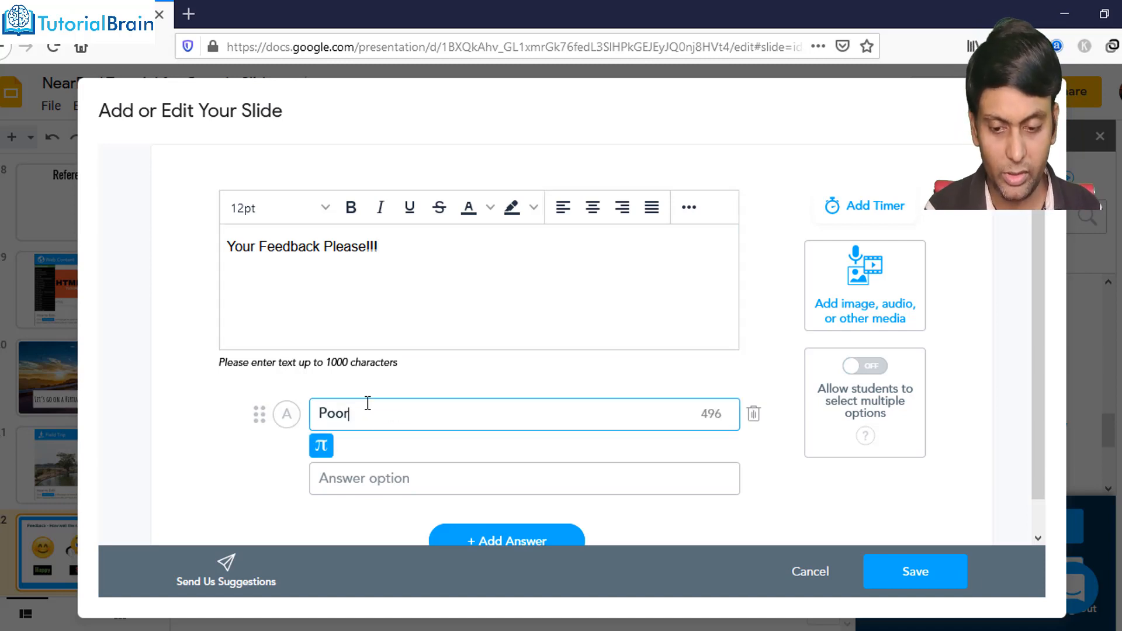
{"action": "scroll", "coordinate": [367, 409], "scroll_direction": "down", "scroll_amount": 1}
{"action": "left_click", "coordinate": [379, 447]}
{"action": "type", "text": "Sad"}
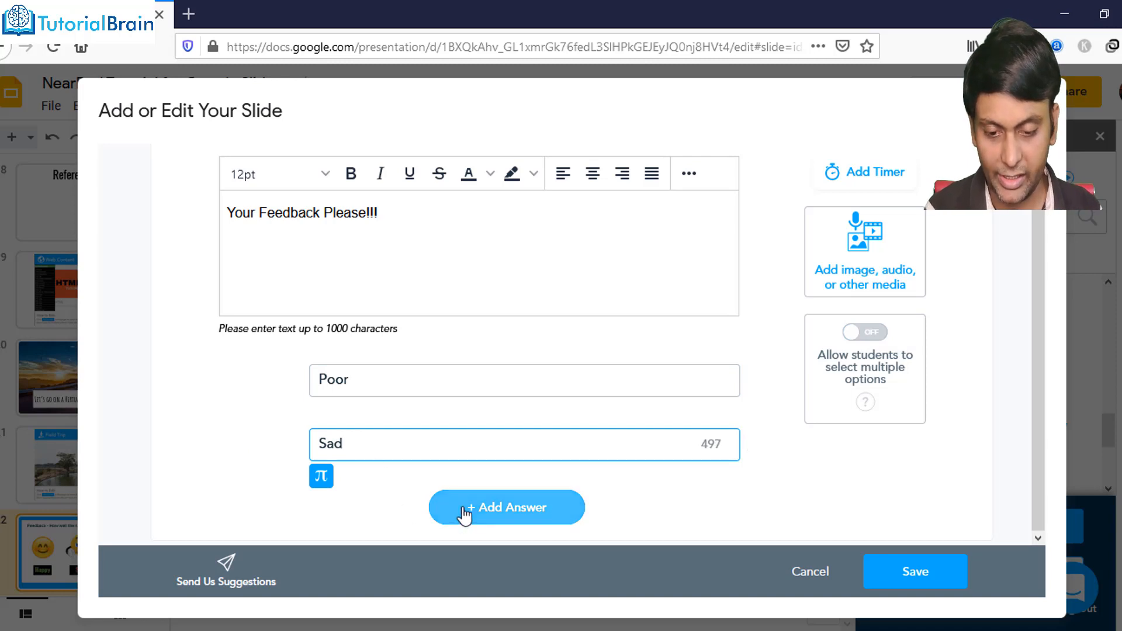
{"action": "left_click", "coordinate": [432, 516]}
{"action": "left_click", "coordinate": [372, 449]}
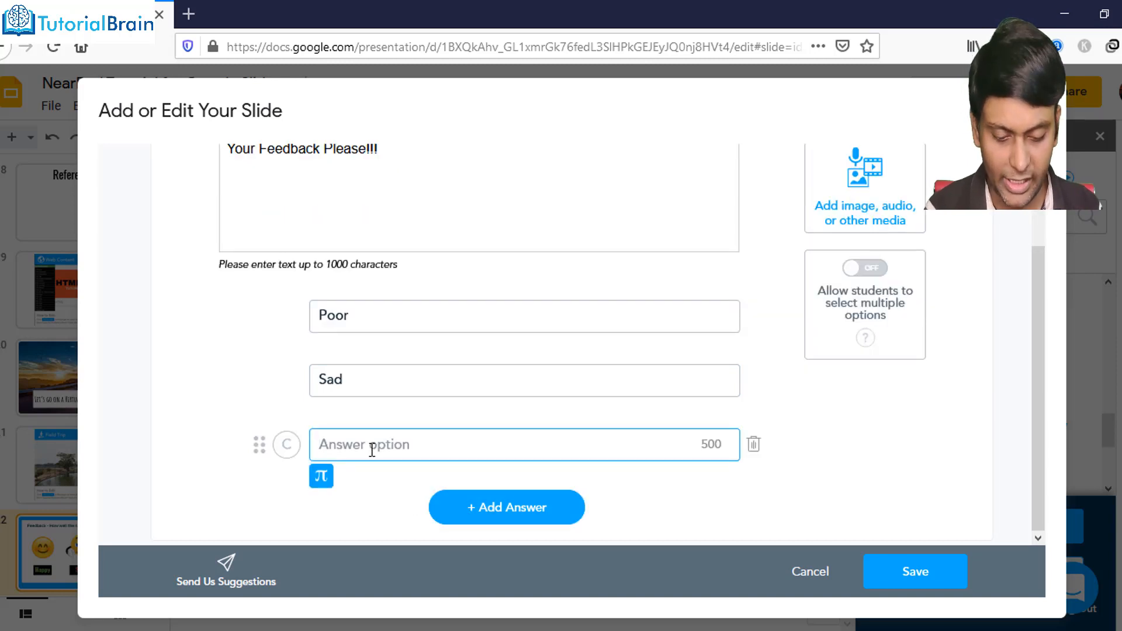
{"action": "type", "text": "Happy"}
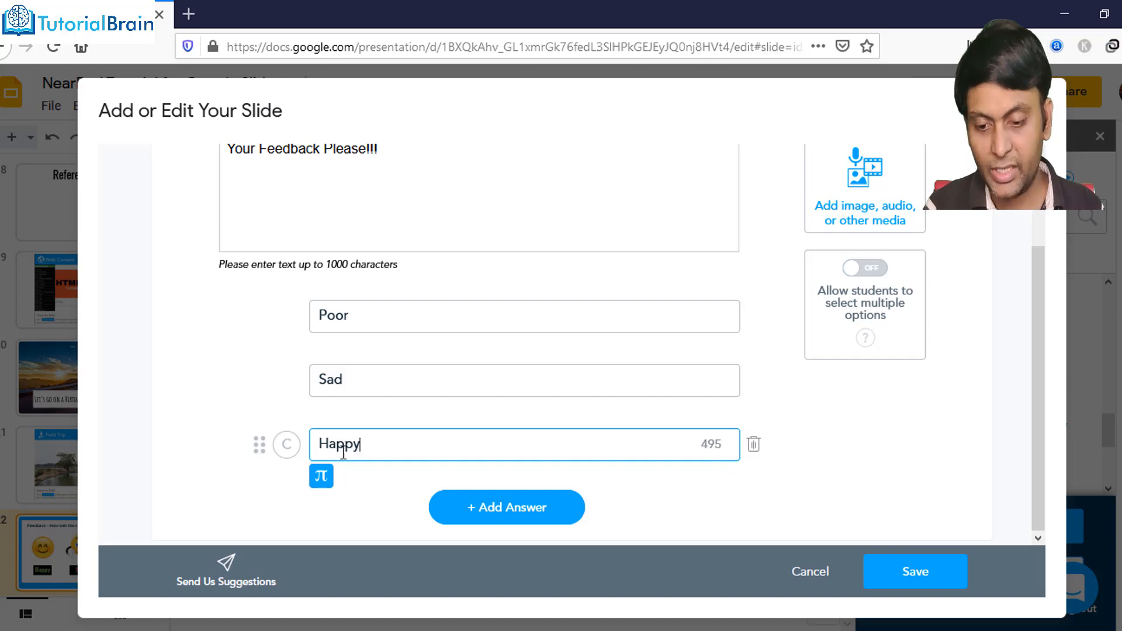
Move the Happy answer to first place in the list and save the poll.
{"action": "left_click_drag", "start_coordinate": [259, 445], "coordinate": [255, 318]}
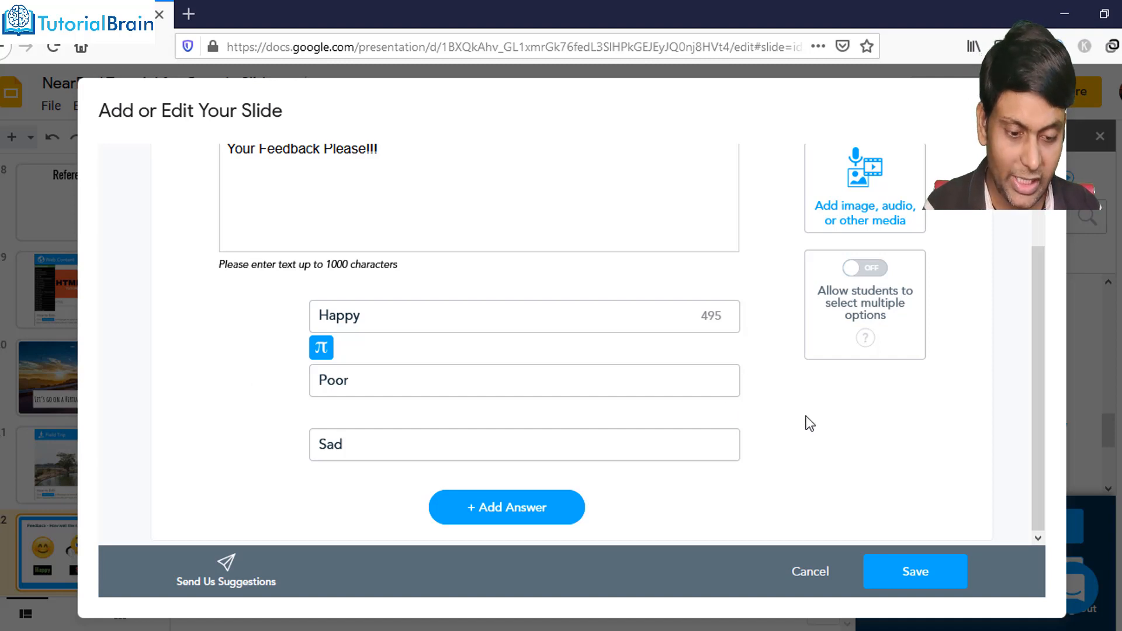
{"action": "left_click", "coordinate": [915, 572]}
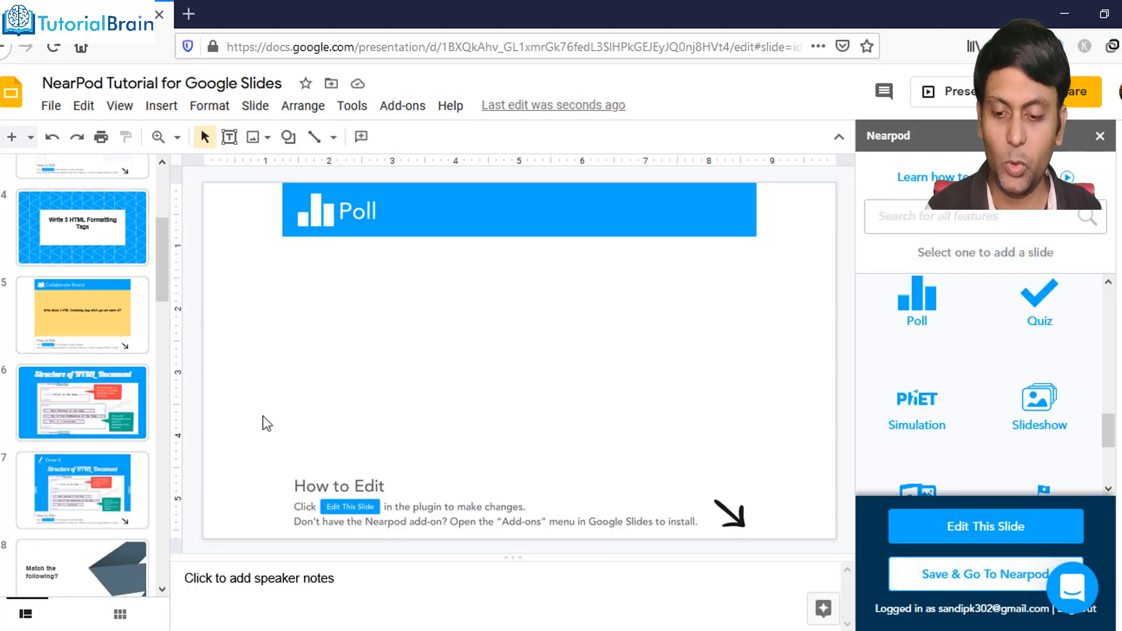
{"action": "scroll", "coordinate": [108, 483], "scroll_direction": "down", "scroll_amount": 2}
{"action": "scroll", "coordinate": [110, 486], "scroll_direction": "down", "scroll_amount": 5}
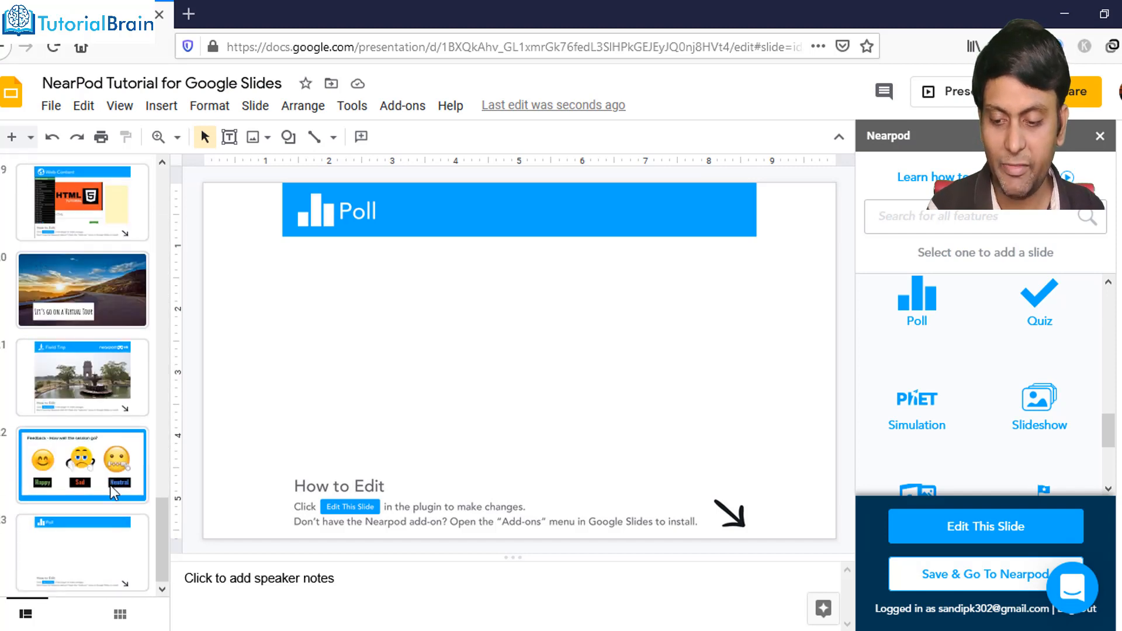
{"action": "left_click", "coordinate": [84, 566]}
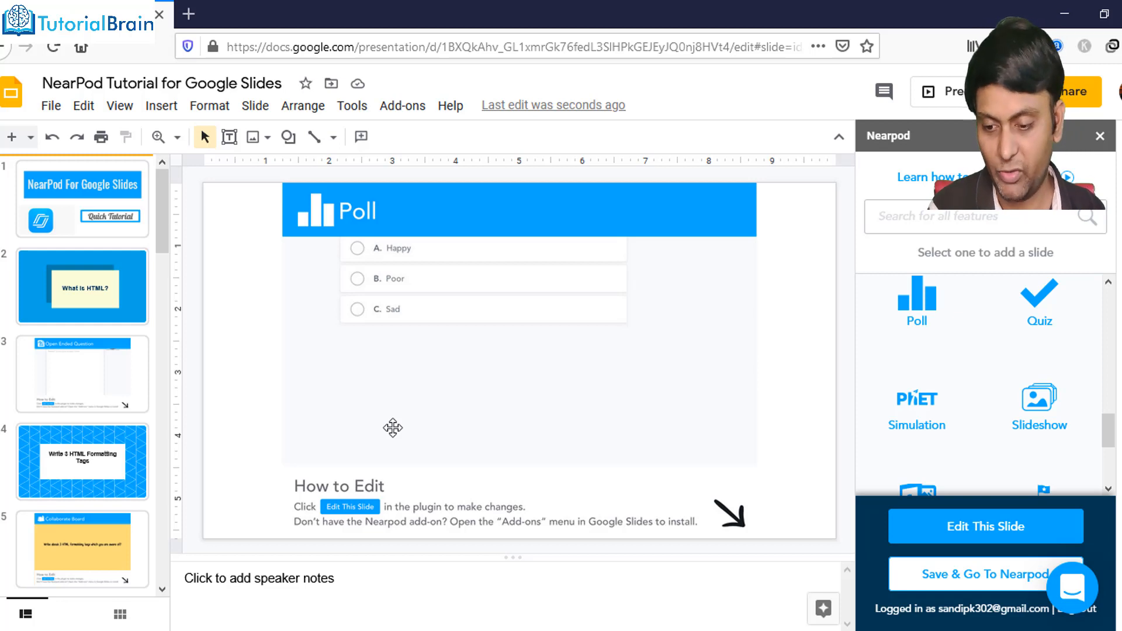
Reopen the Quiz activity after the "Take the Quiz" slide for editing and review its "HTML stands for" question.
{"action": "scroll", "coordinate": [92, 371], "scroll_direction": "down", "scroll_amount": 3}
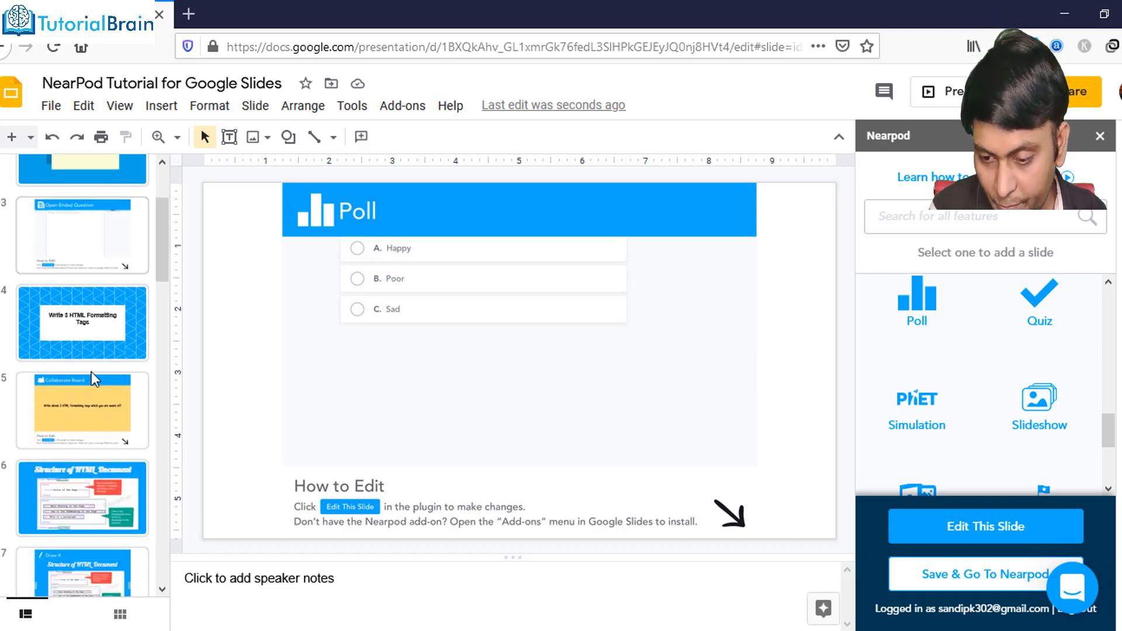
{"action": "scroll", "coordinate": [91, 372], "scroll_direction": "down", "scroll_amount": 6}
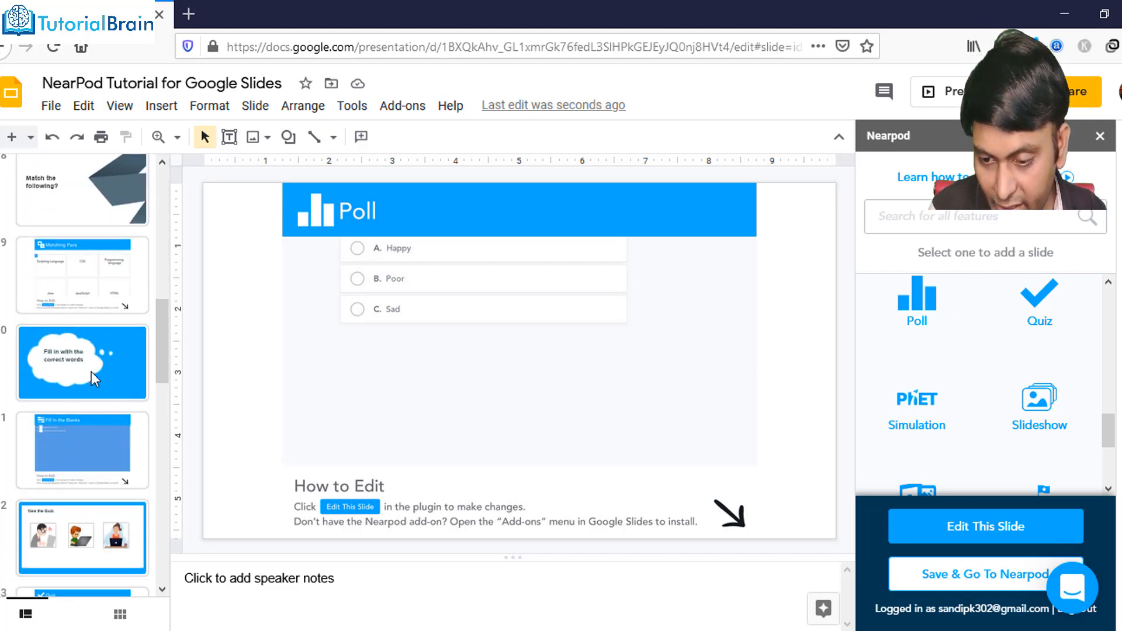
{"action": "scroll", "coordinate": [91, 372], "scroll_direction": "down", "scroll_amount": 2}
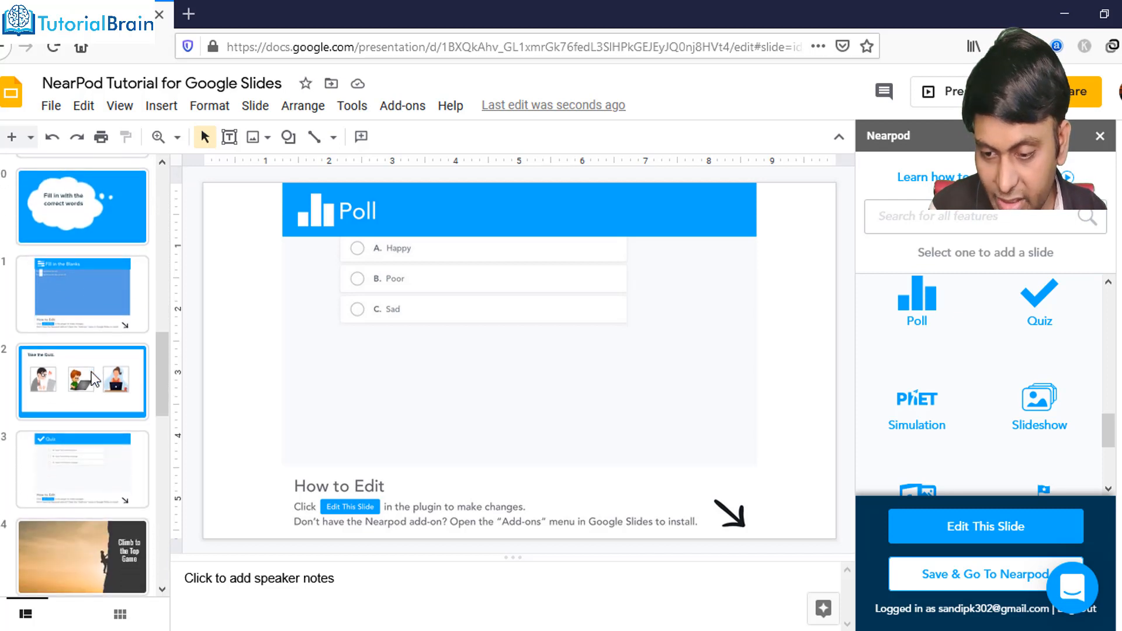
{"action": "left_click", "coordinate": [91, 372]}
{"action": "left_click", "coordinate": [79, 443]}
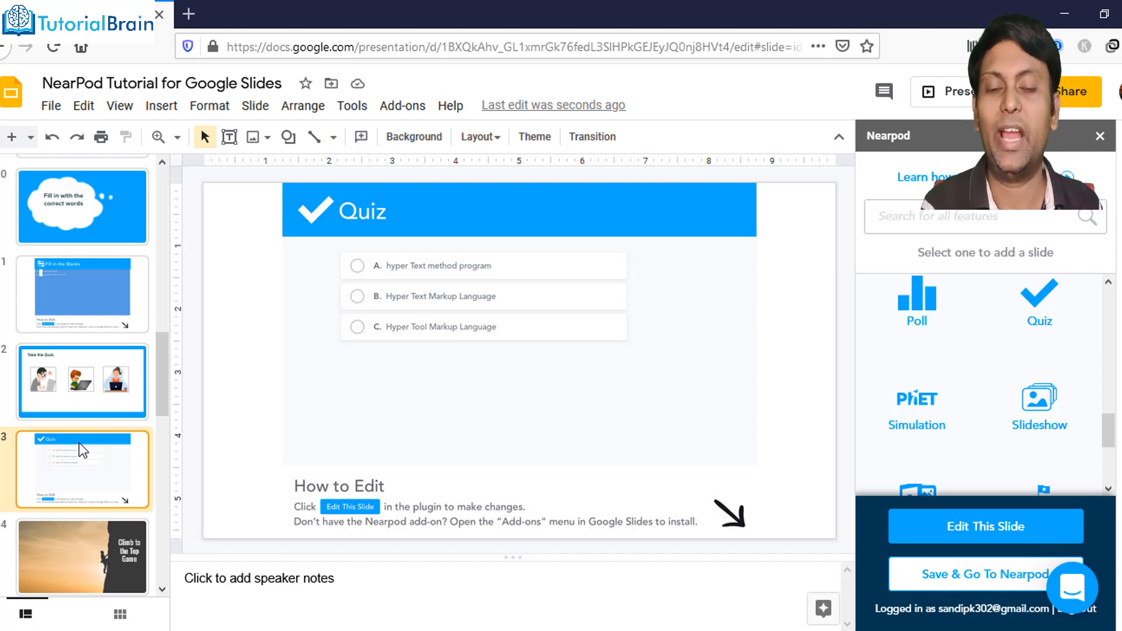
{"action": "left_click", "coordinate": [954, 538]}
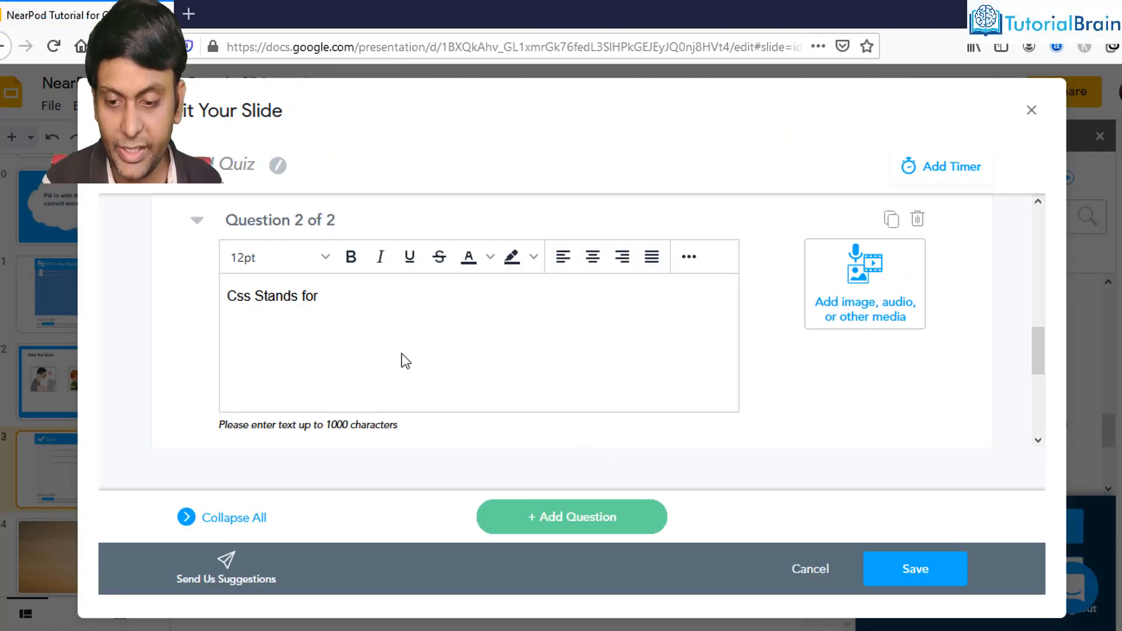
{"action": "left_click", "coordinate": [194, 221]}
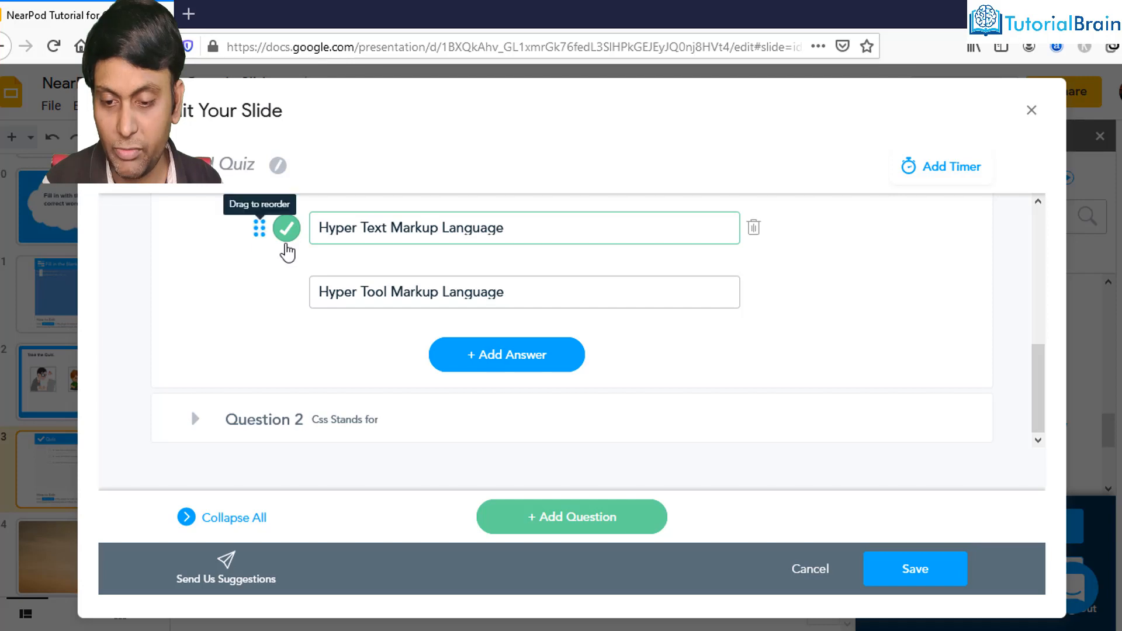
{"action": "scroll", "coordinate": [284, 292], "scroll_direction": "up", "scroll_amount": 3}
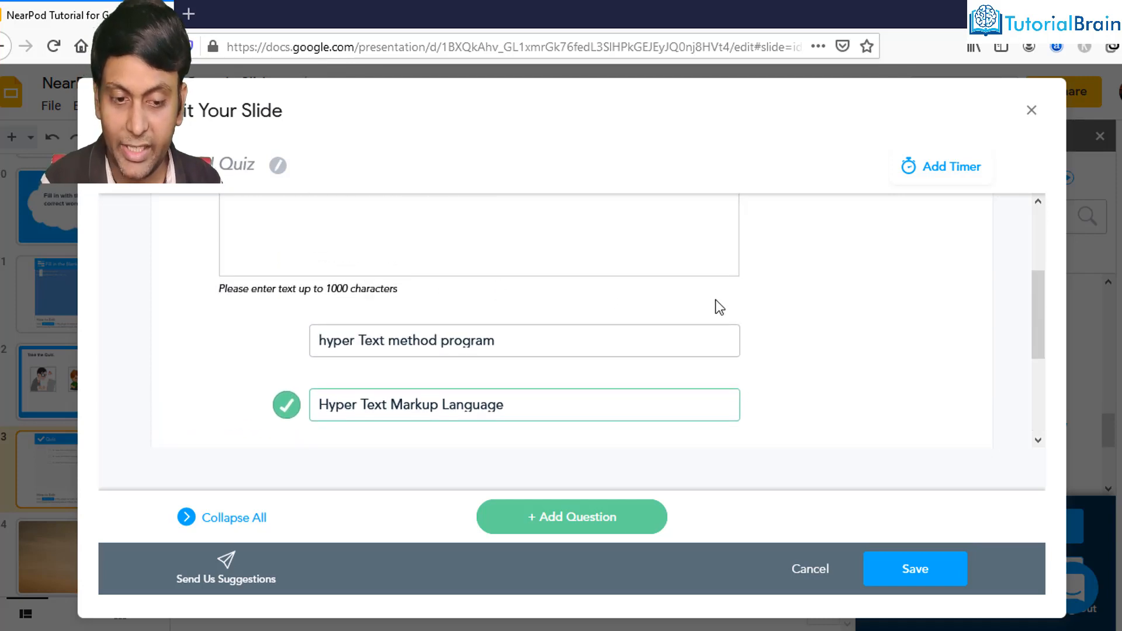
{"action": "scroll", "coordinate": [718, 301], "scroll_direction": "up", "scroll_amount": 4}
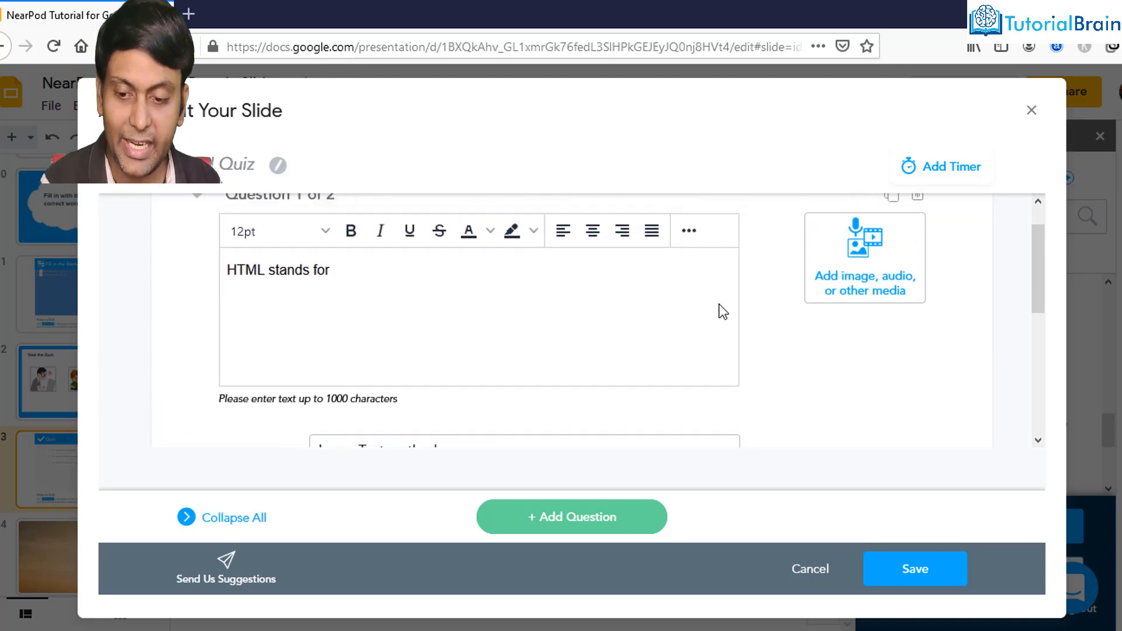
Add an activity timer of 00 minutes 30 seconds to the quiz and save the activity.
{"action": "left_click", "coordinate": [944, 175]}
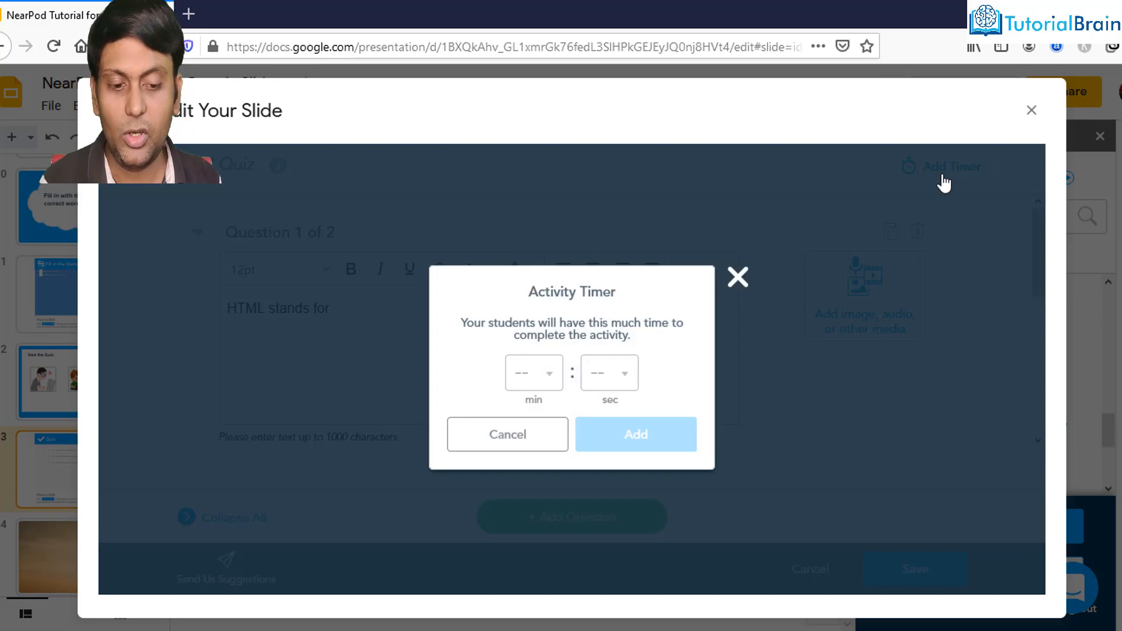
{"action": "left_click", "coordinate": [549, 374]}
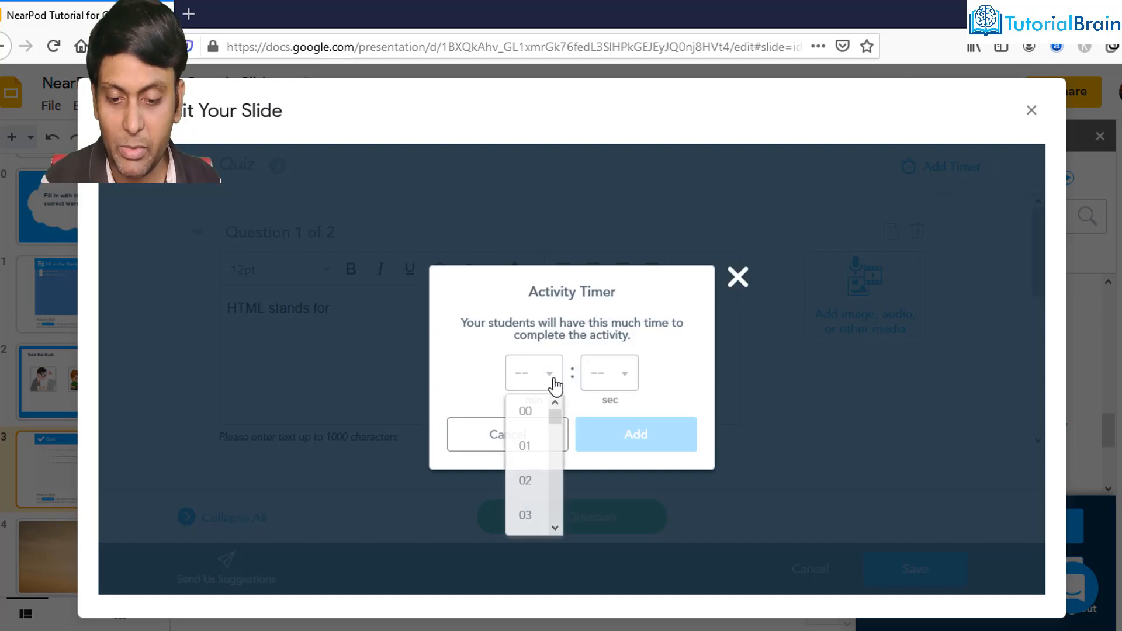
{"action": "left_click", "coordinate": [540, 432]}
{"action": "left_click", "coordinate": [608, 373]}
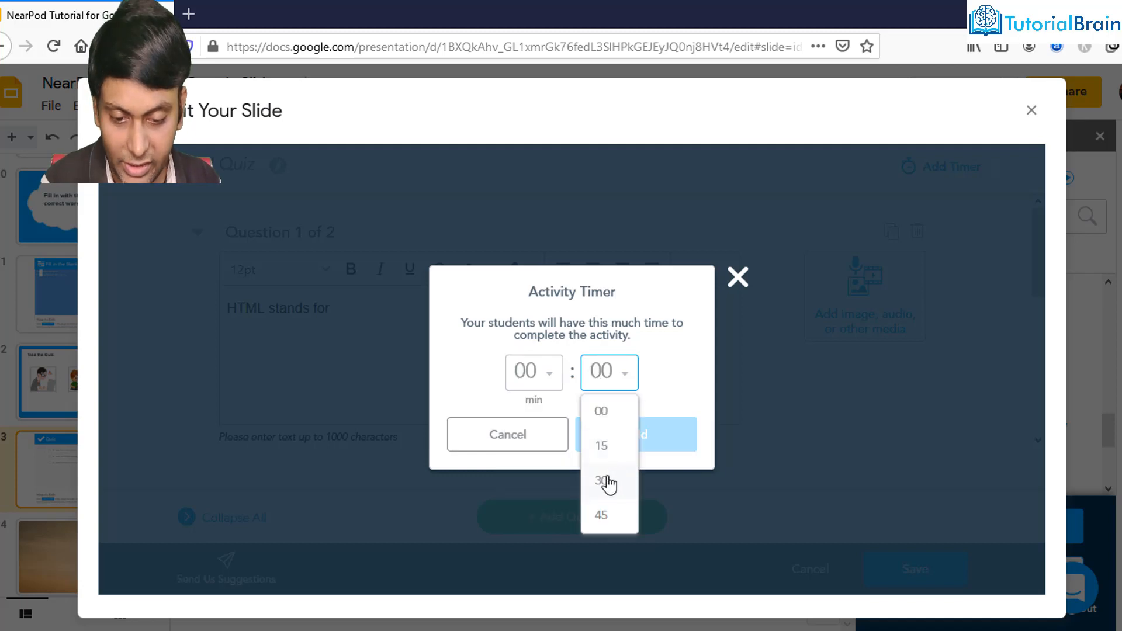
{"action": "left_click", "coordinate": [608, 476]}
{"action": "left_click", "coordinate": [624, 435]}
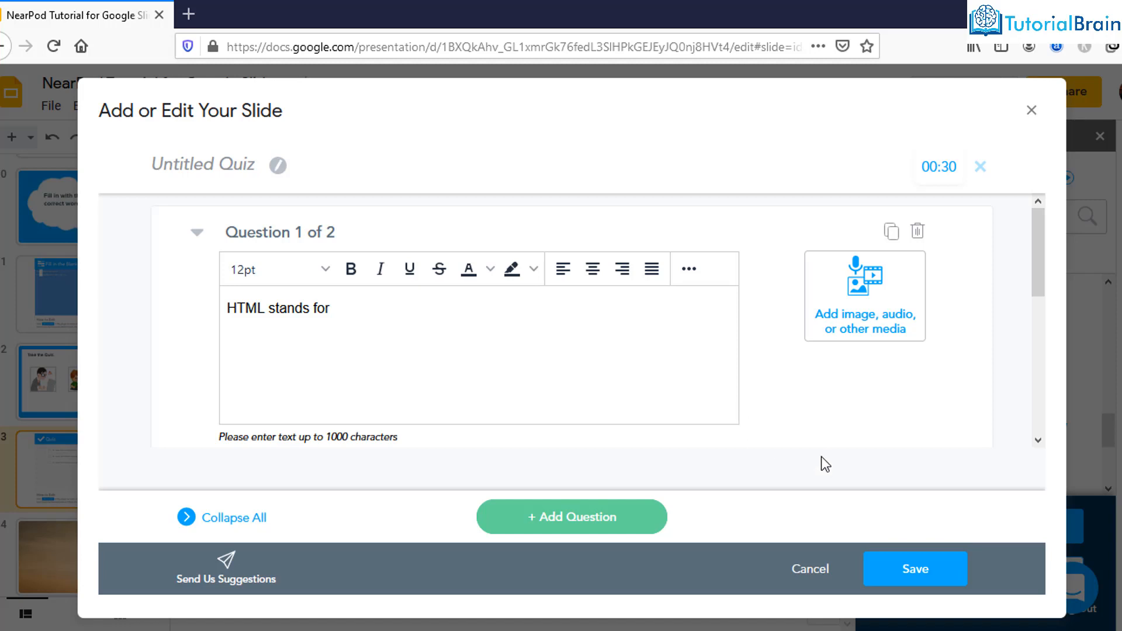
{"action": "left_click", "coordinate": [894, 572]}
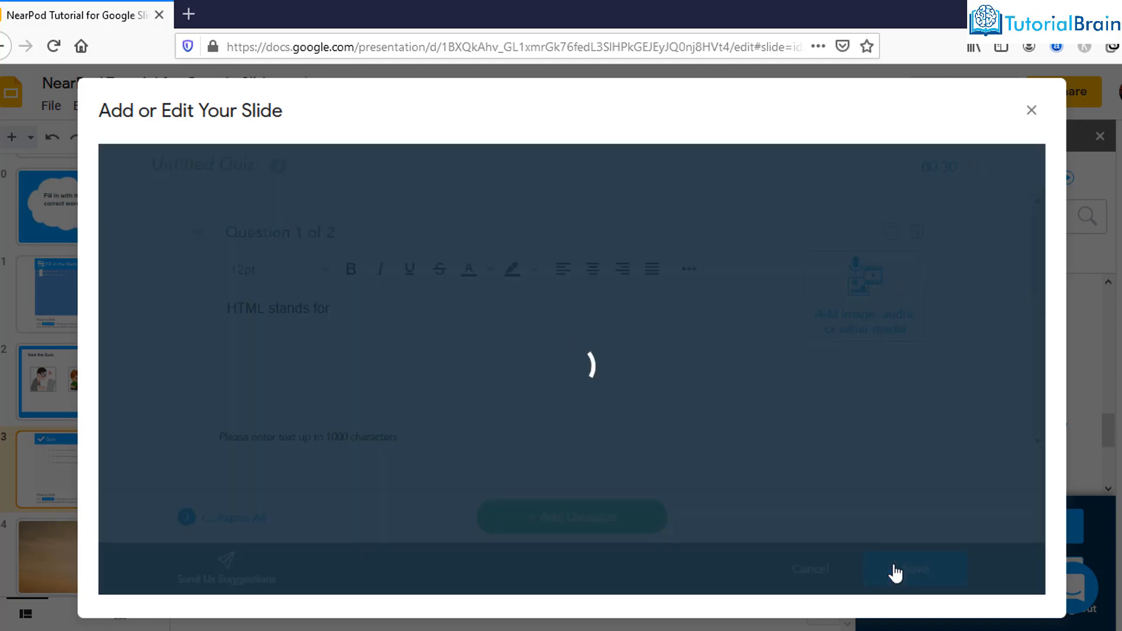
Save the presentation to Nearpod and go to My Library on the Nearpod site.
{"action": "scroll", "coordinate": [100, 351], "scroll_direction": "down", "scroll_amount": 10}
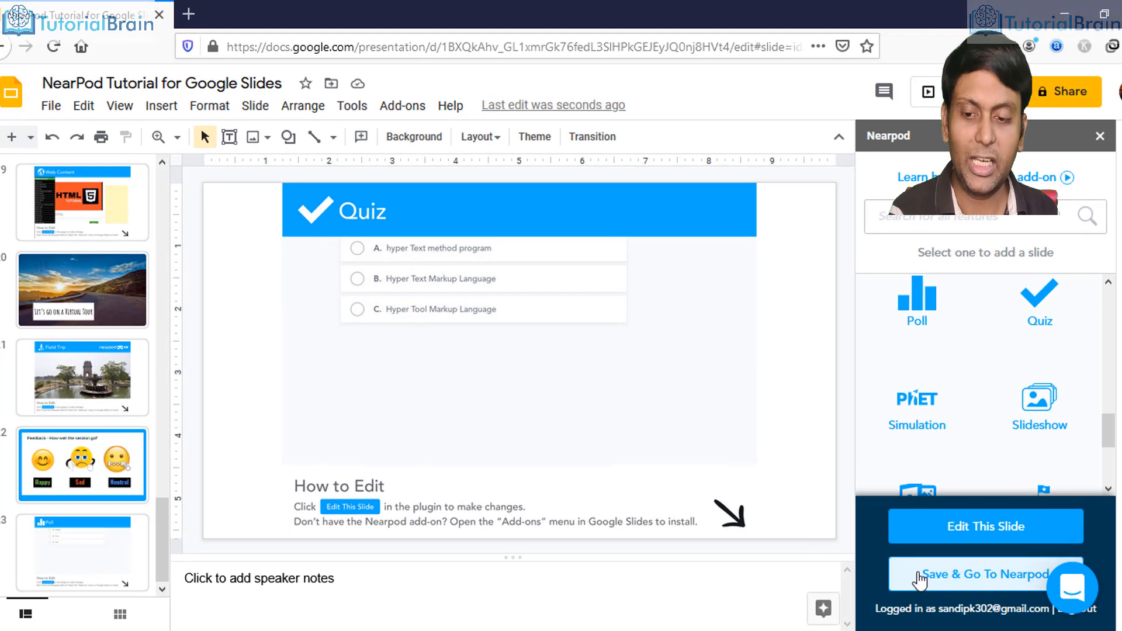
{"action": "left_click", "coordinate": [704, 520]}
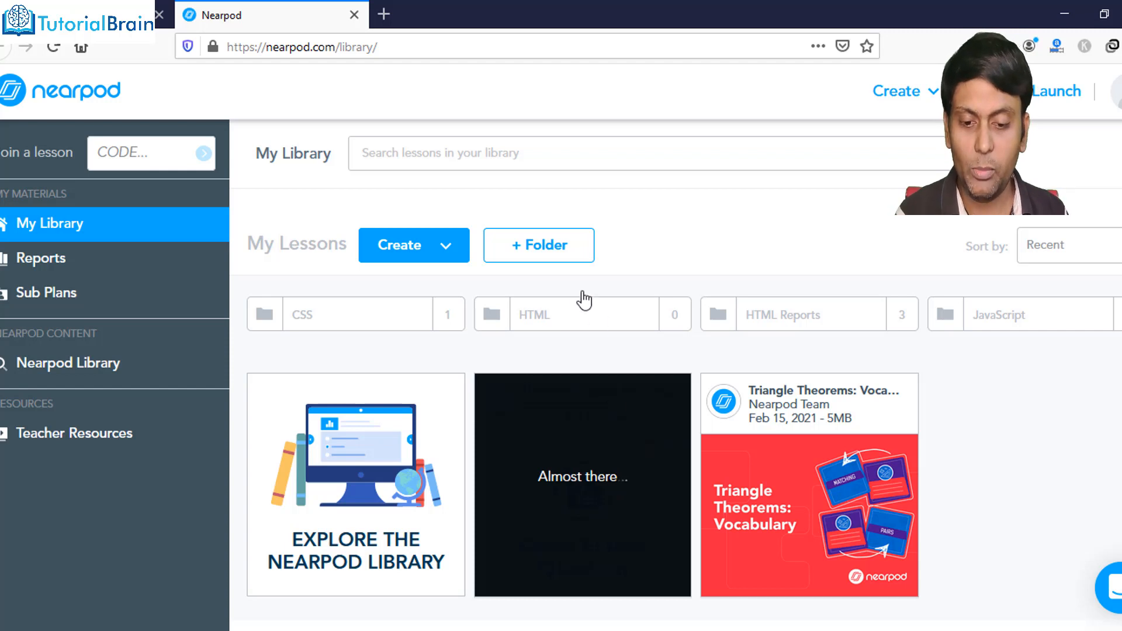
{"action": "left_click", "coordinate": [544, 256]}
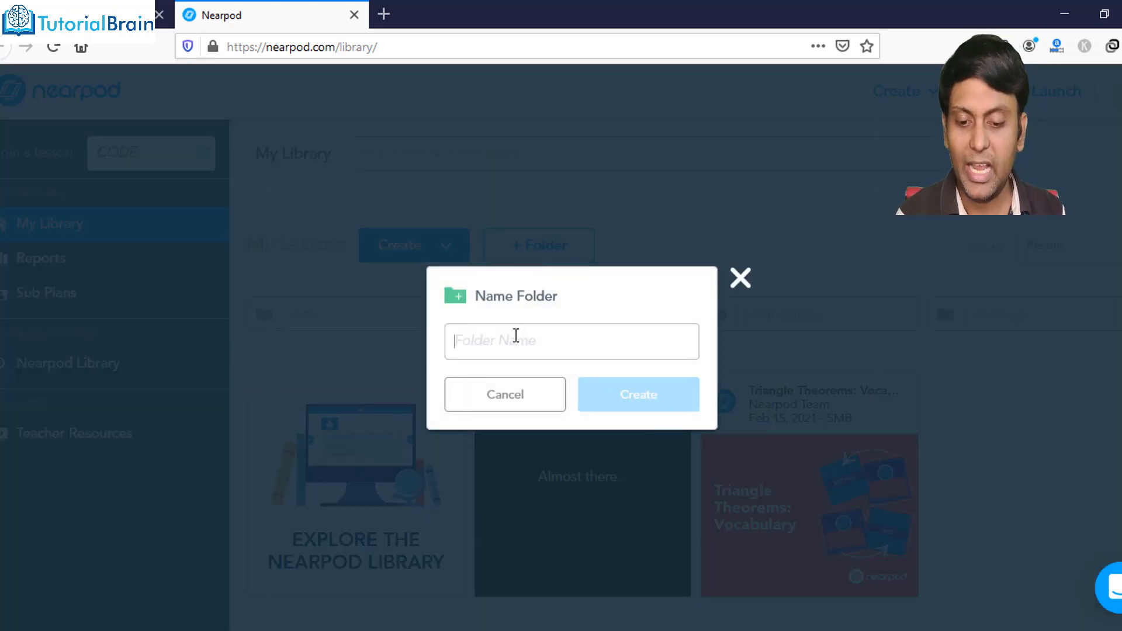
{"action": "left_click", "coordinate": [737, 287]}
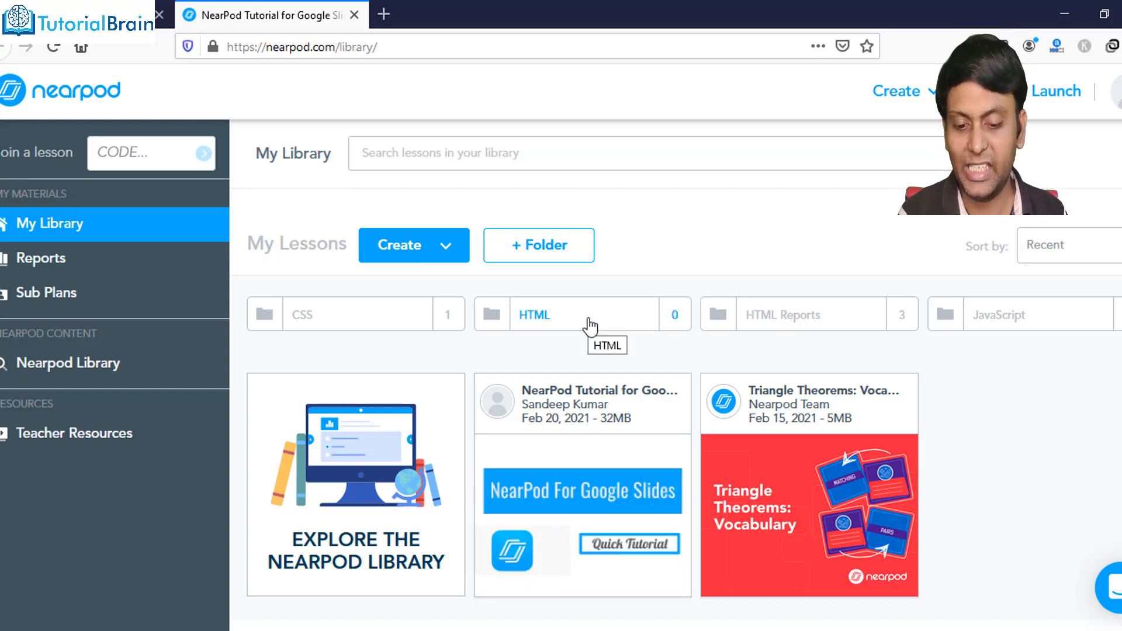
Move the "NearPod Tutorial for Google Slides" lesson into the HTML folder and open that folder.
{"action": "mouse_move", "coordinate": [564, 474]}
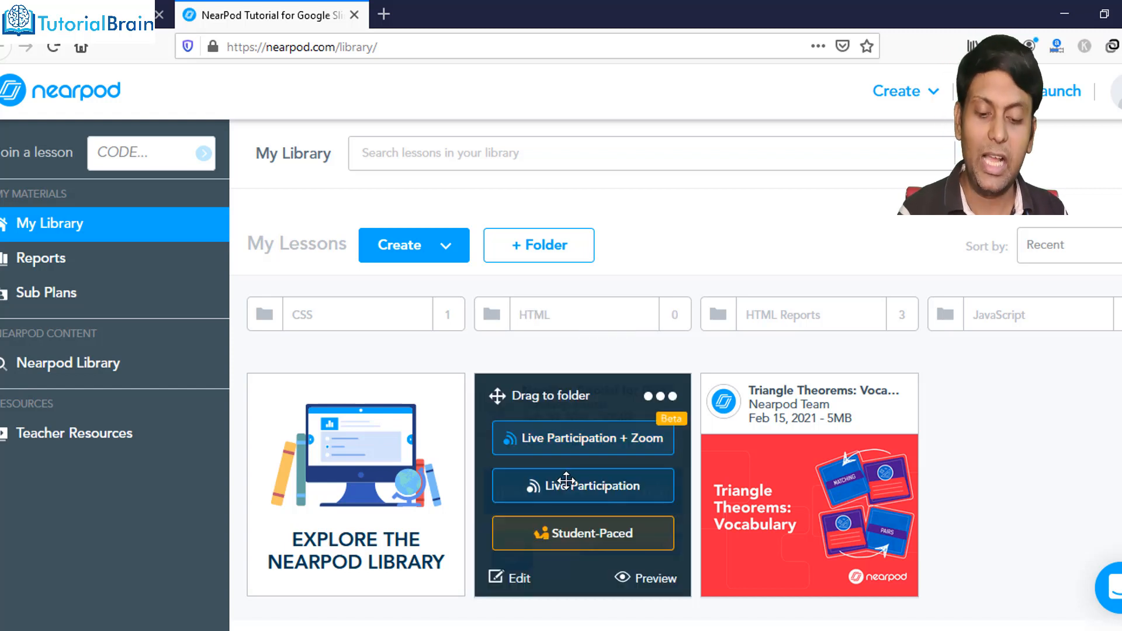
{"action": "left_click_drag", "start_coordinate": [565, 400], "coordinate": [566, 319]}
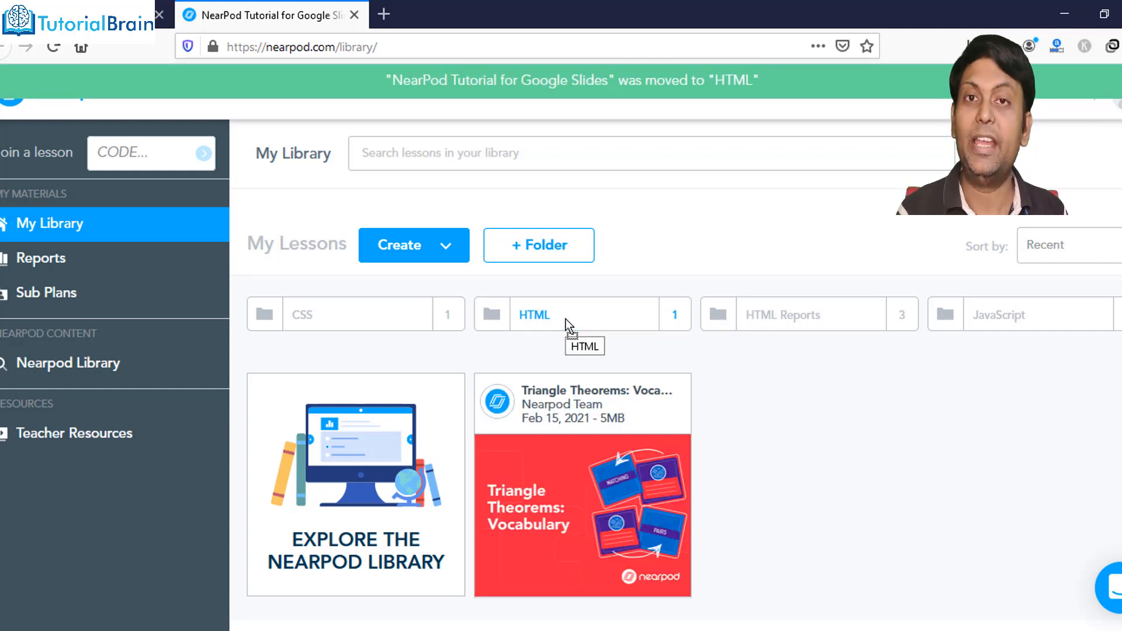
{"action": "left_click", "coordinate": [566, 318]}
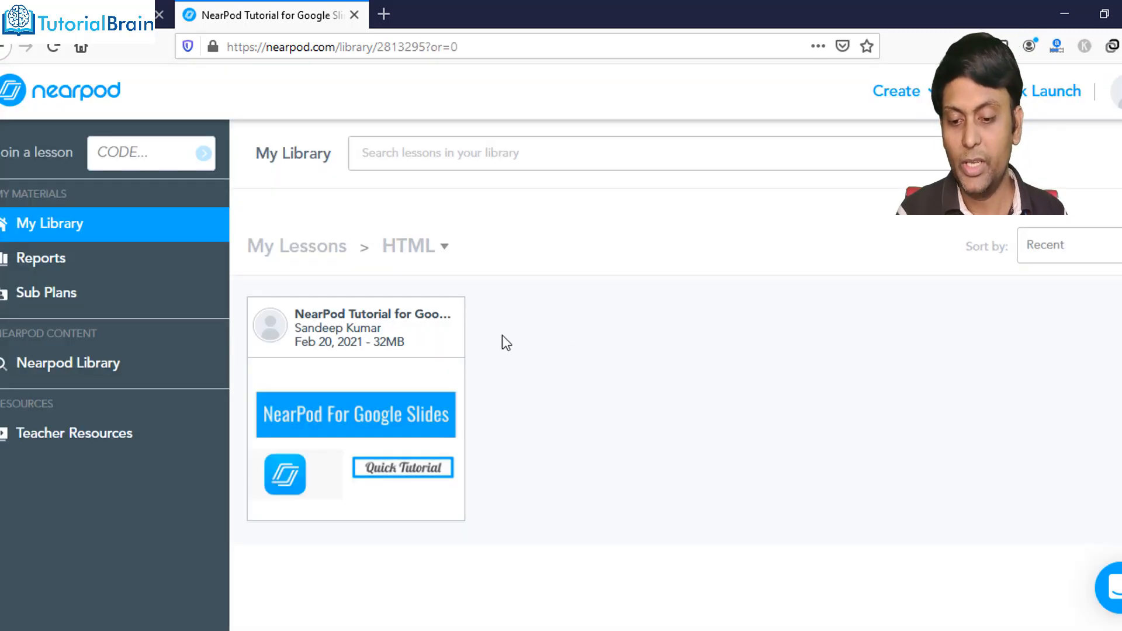
Launch the "NearPod Tutorial for Google Slides" lesson in Live Participation mode and copy its join link.
{"action": "mouse_move", "coordinate": [393, 383]}
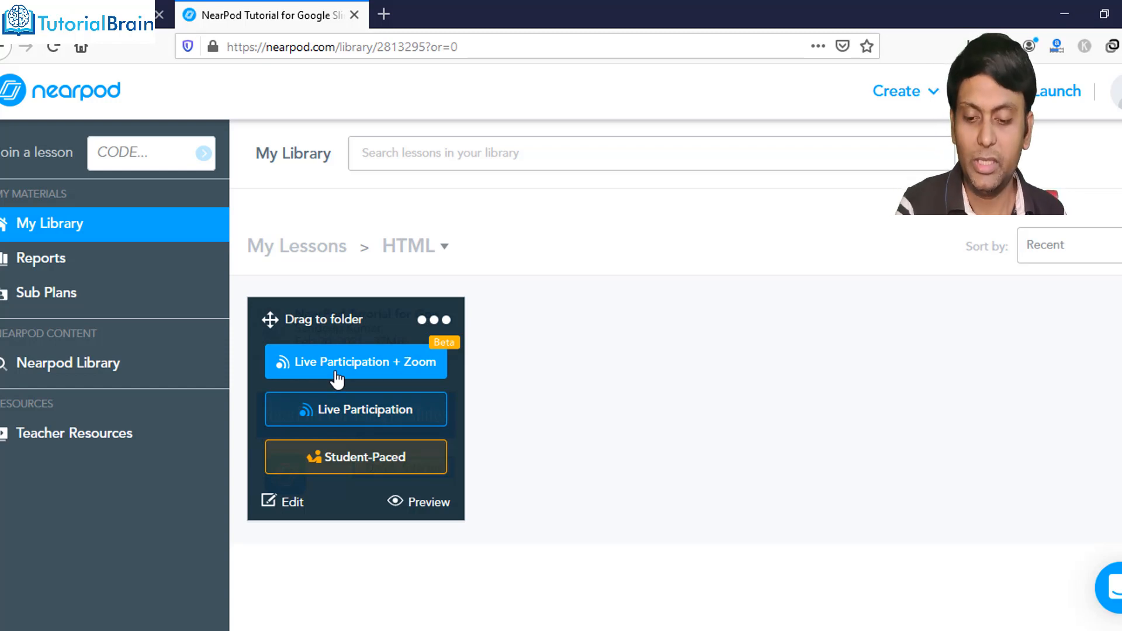
{"action": "left_click", "coordinate": [338, 413]}
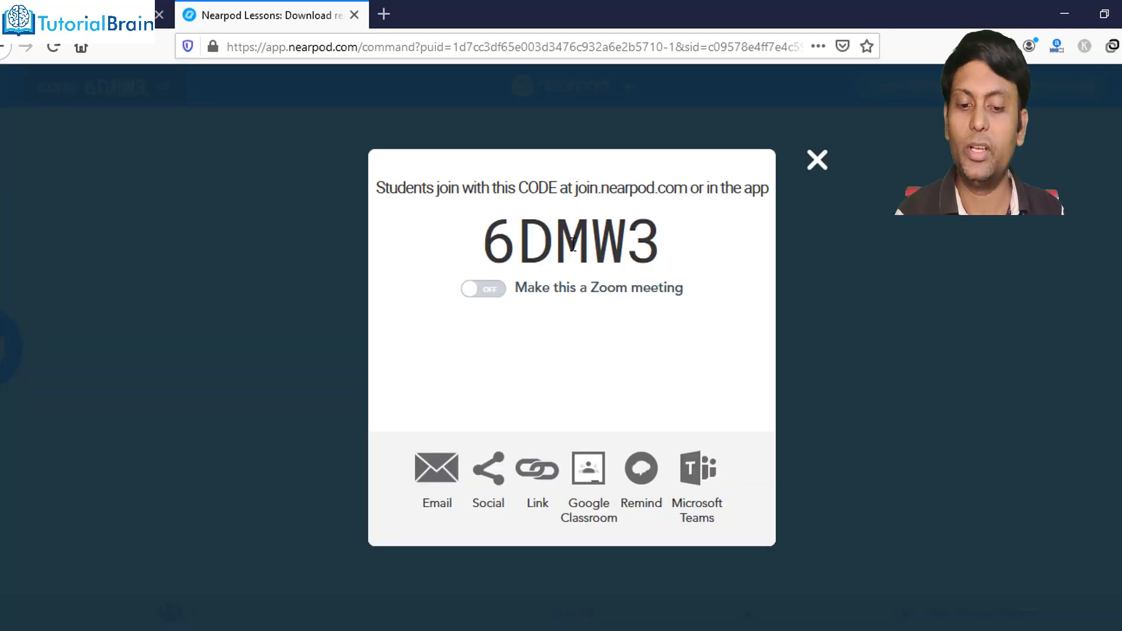
{"action": "double_click", "coordinate": [573, 244]}
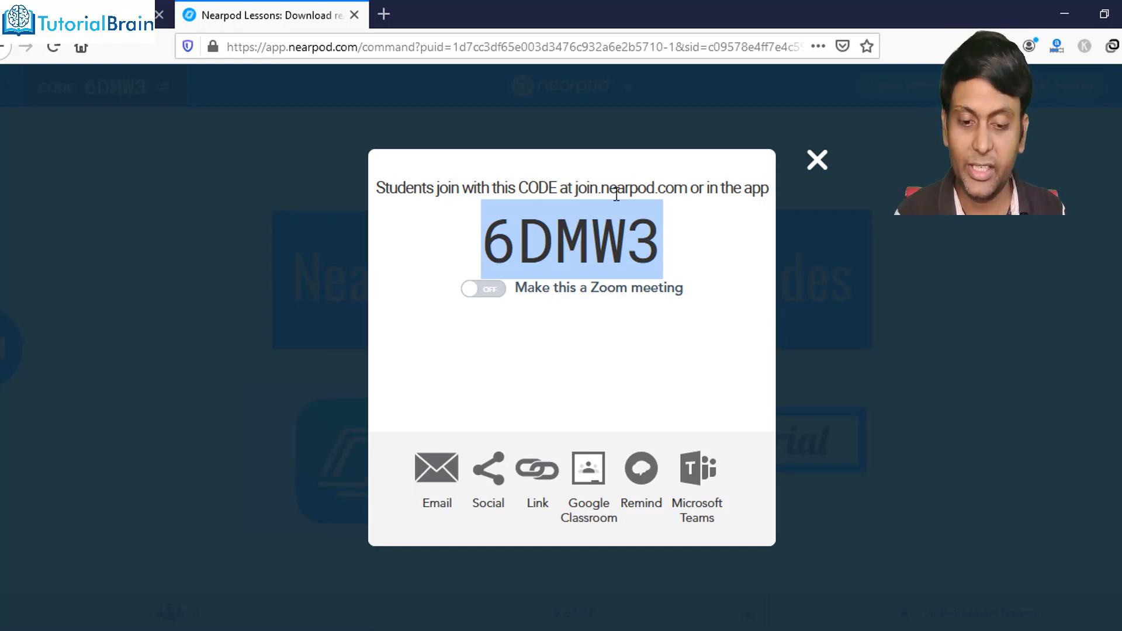
{"action": "left_click", "coordinate": [577, 186]}
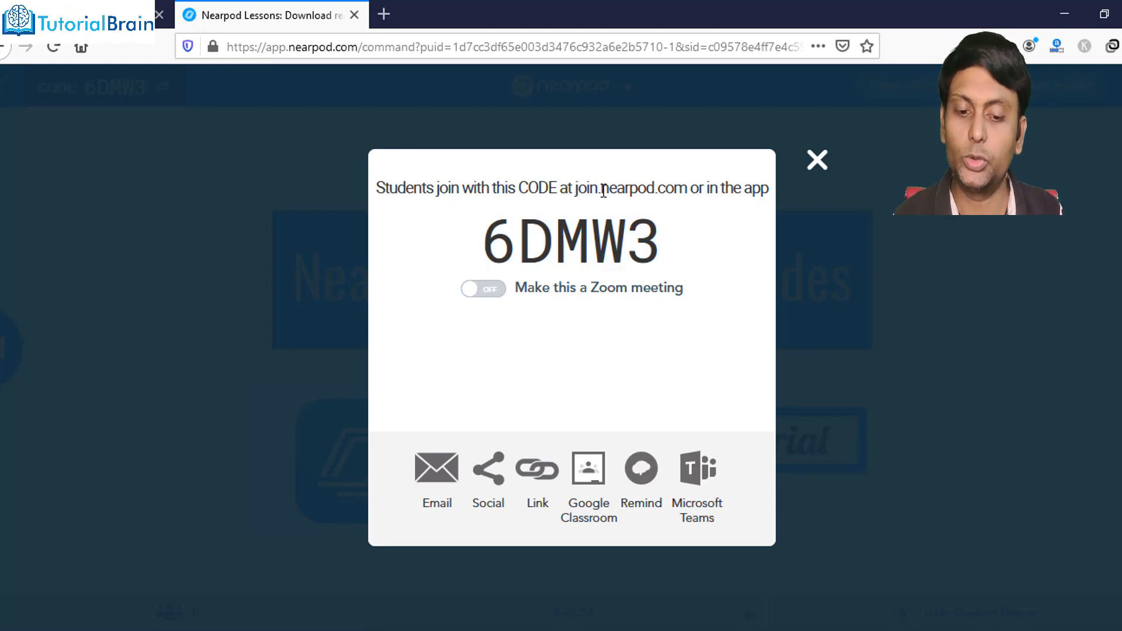
{"action": "double_click", "coordinate": [595, 250]}
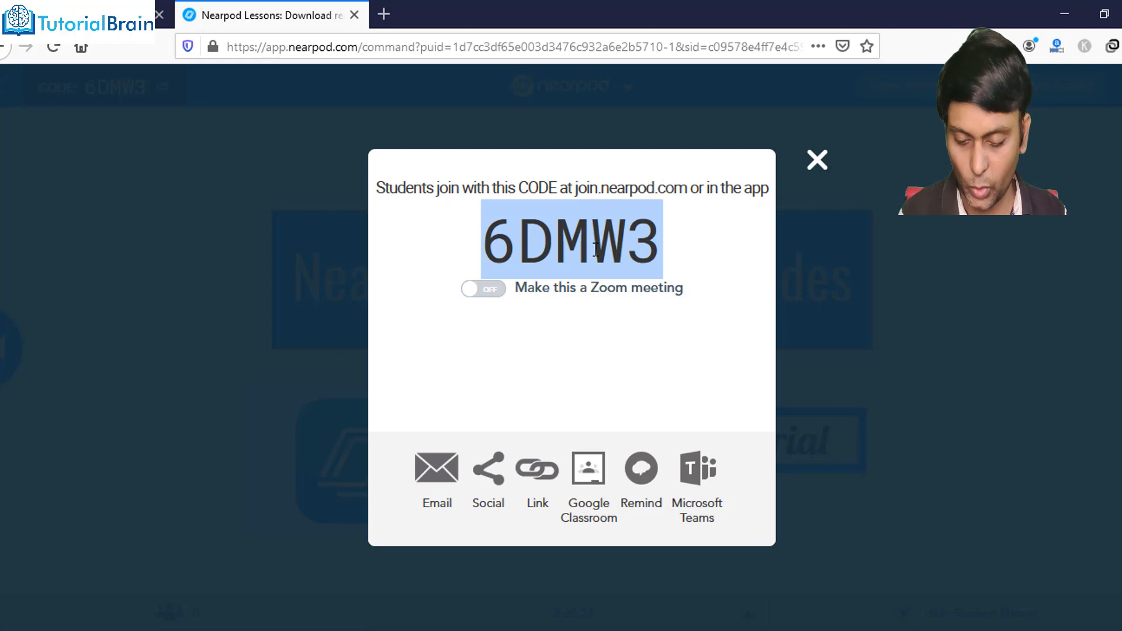
{"action": "left_click", "coordinate": [537, 476]}
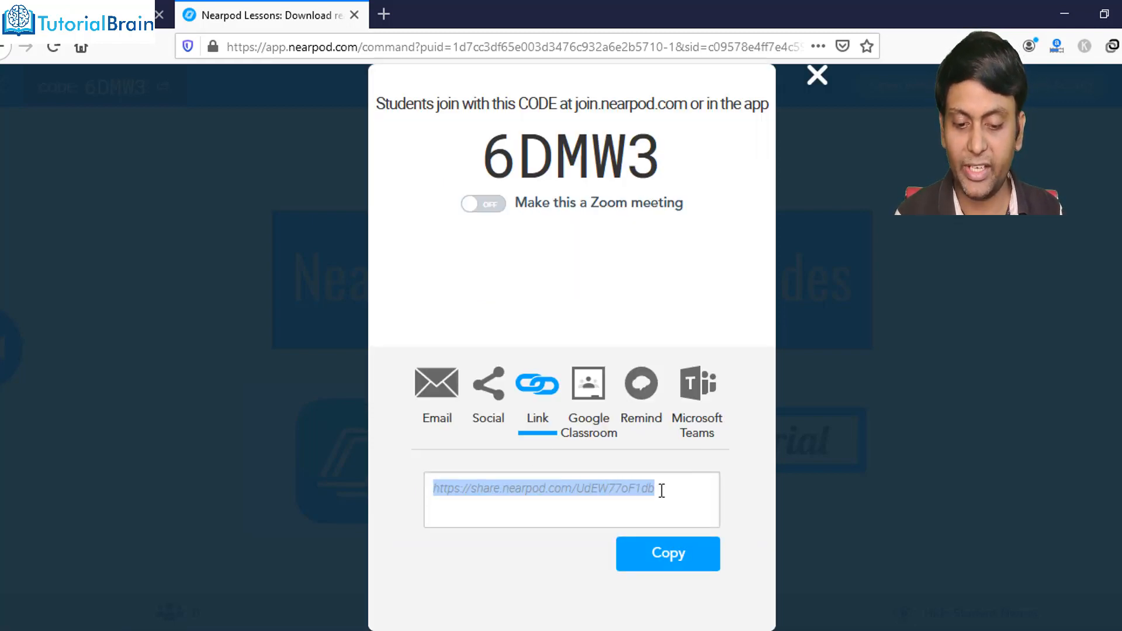
{"action": "left_click", "coordinate": [671, 554]}
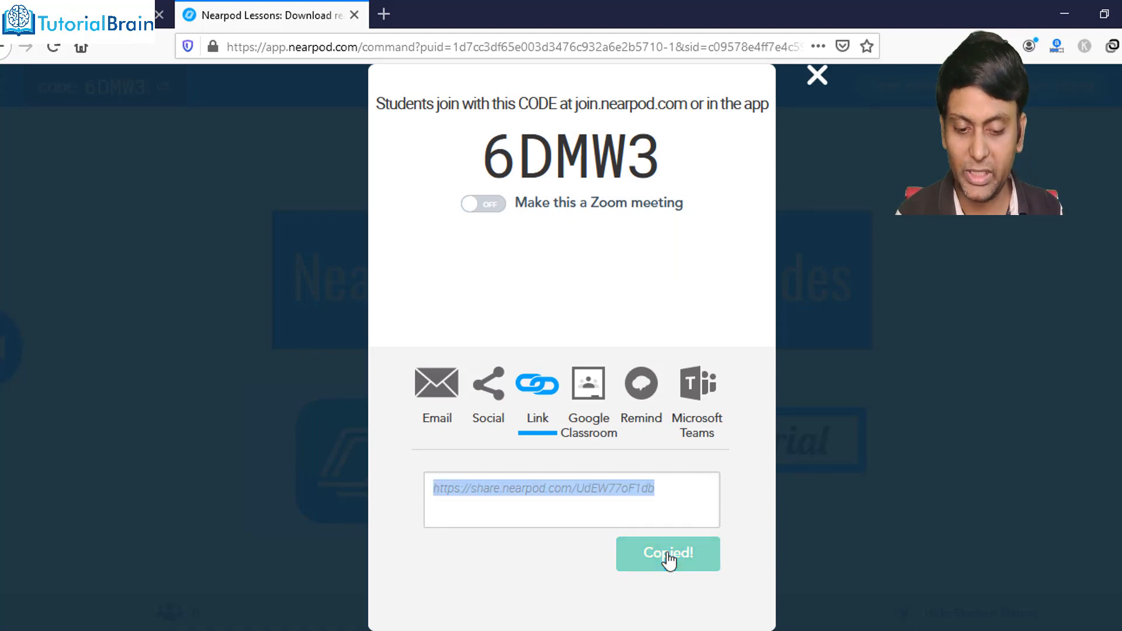
Switch to Chrome, open the copied join link and join the lesson with the student's name.
{"action": "key", "text": "alt+Tab"}
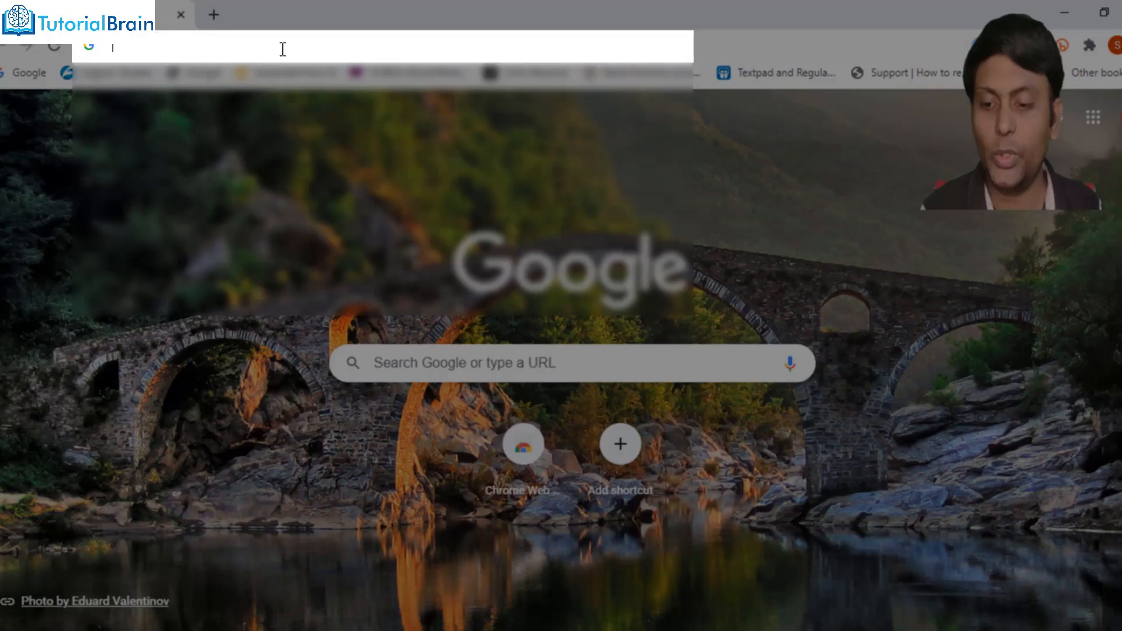
{"action": "left_click", "coordinate": [282, 49]}
{"action": "key", "text": "ctrl+v"}
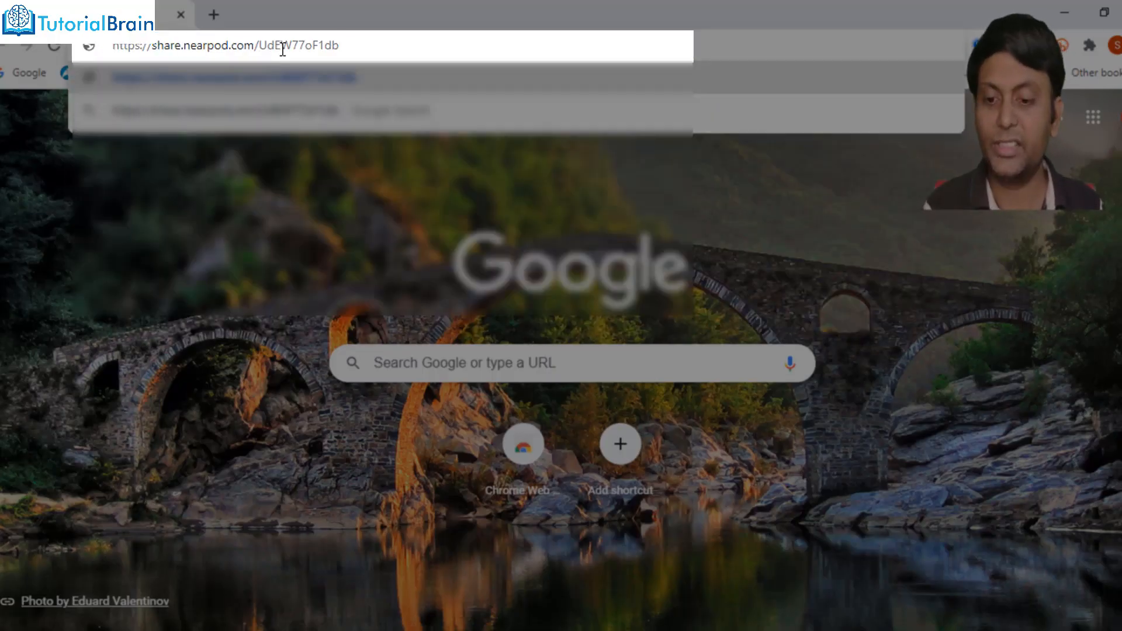
{"action": "key", "text": "Return"}
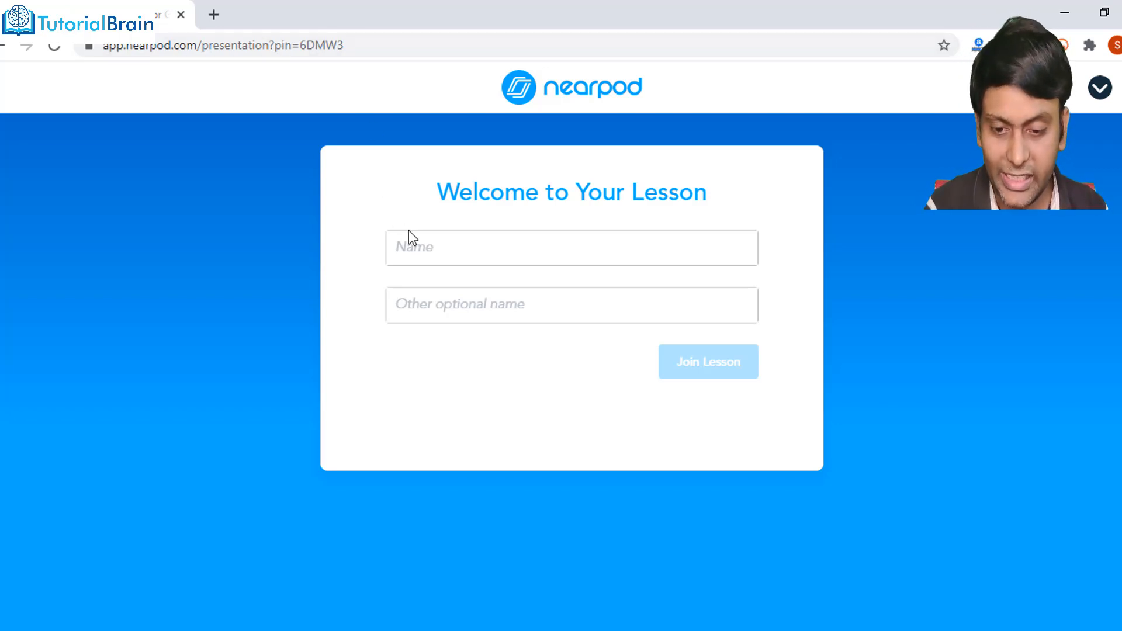
{"action": "type", "text": "Sandy"}
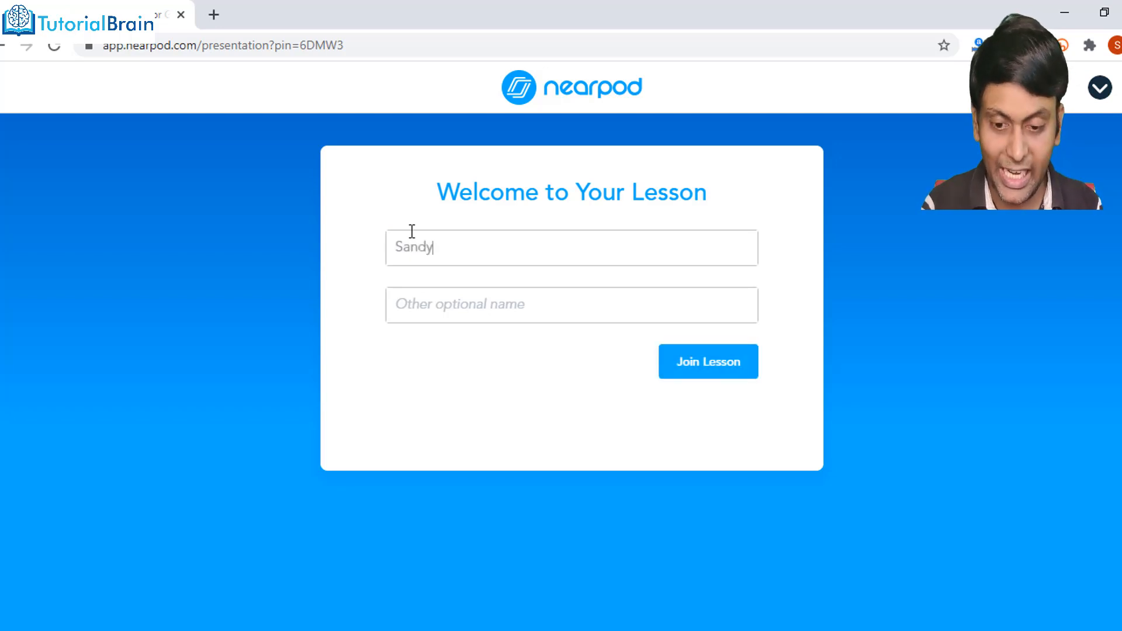
{"action": "left_click", "coordinate": [682, 359]}
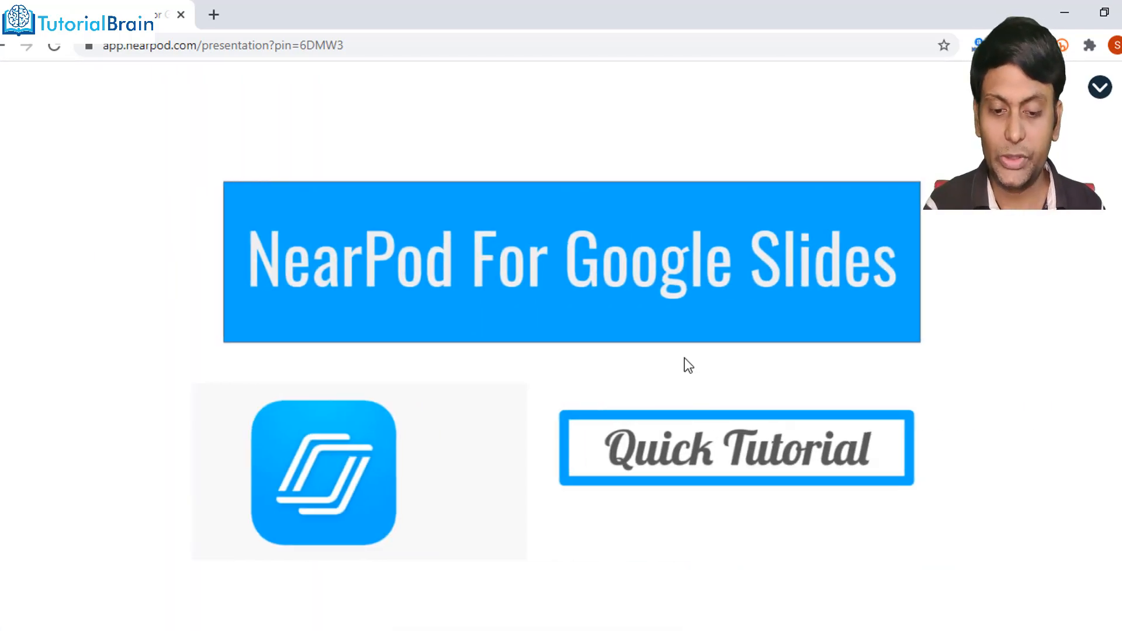
Close the join-code dialog in the teacher's session and advance past "What is HTML?" to the "Explain about HTML?" open-ended question.
{"action": "double_click", "coordinate": [659, 19]}
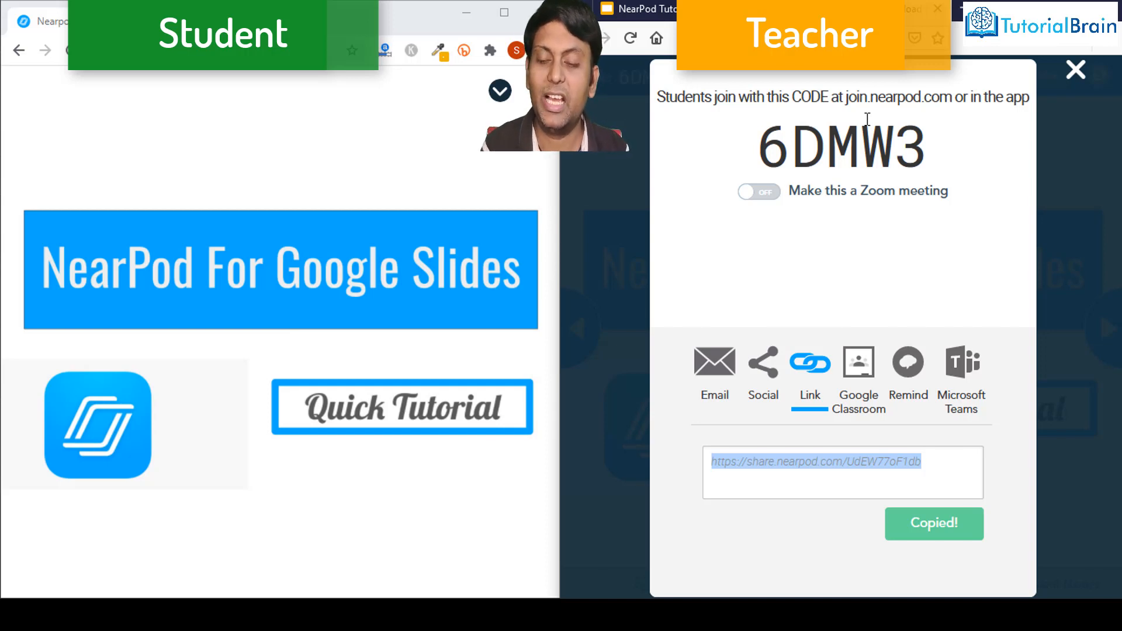
{"action": "left_click", "coordinate": [1075, 81]}
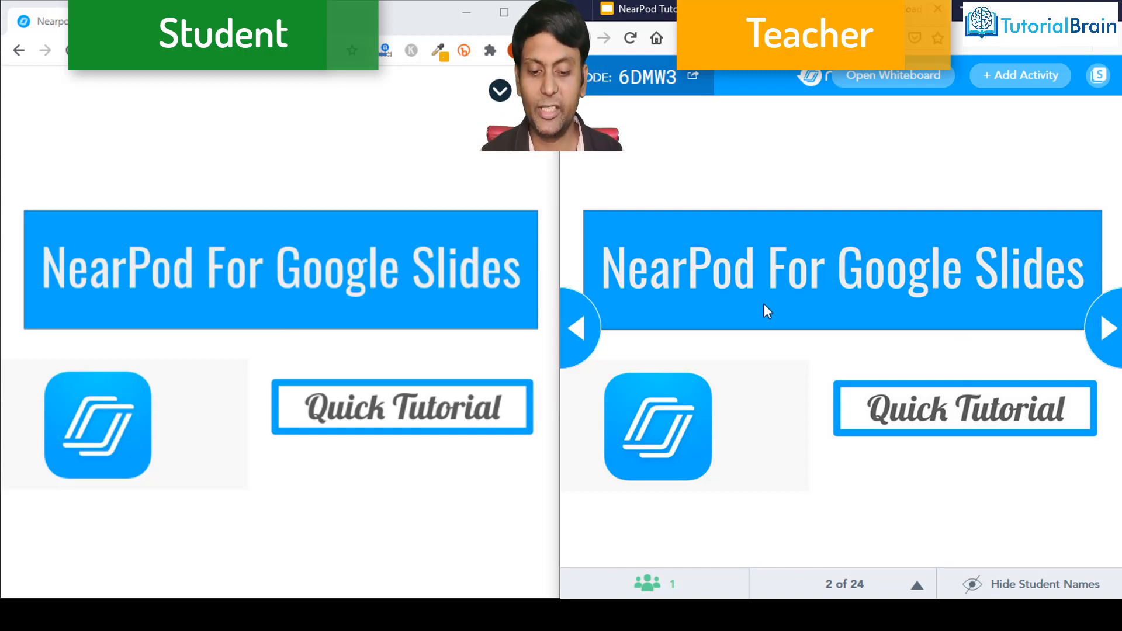
{"action": "left_click", "coordinate": [1105, 339]}
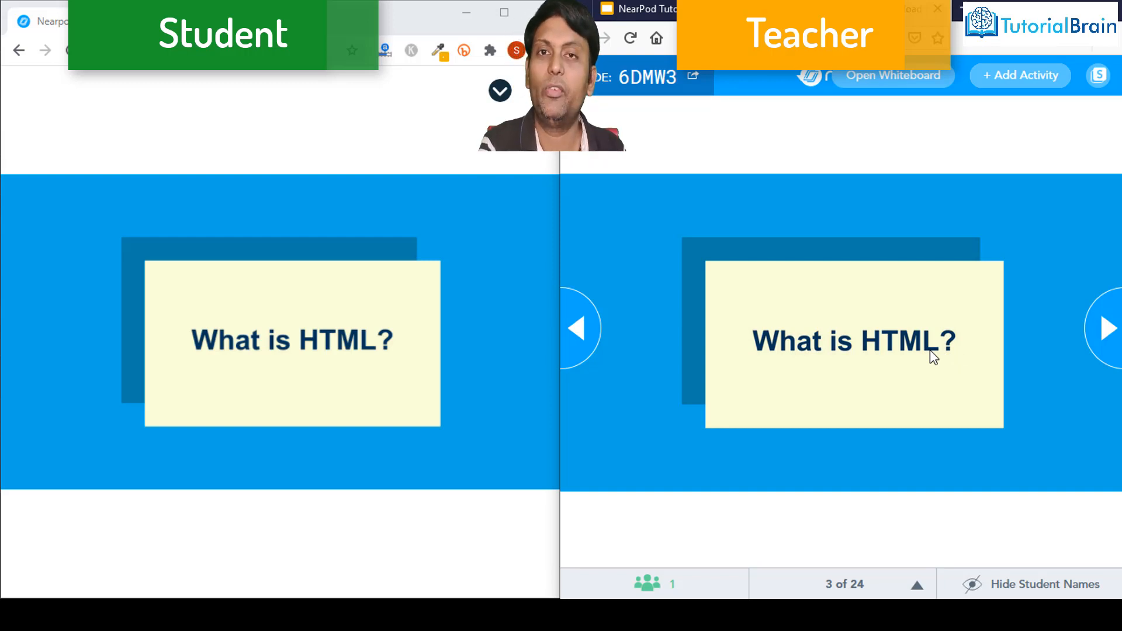
{"action": "left_click", "coordinate": [1098, 337]}
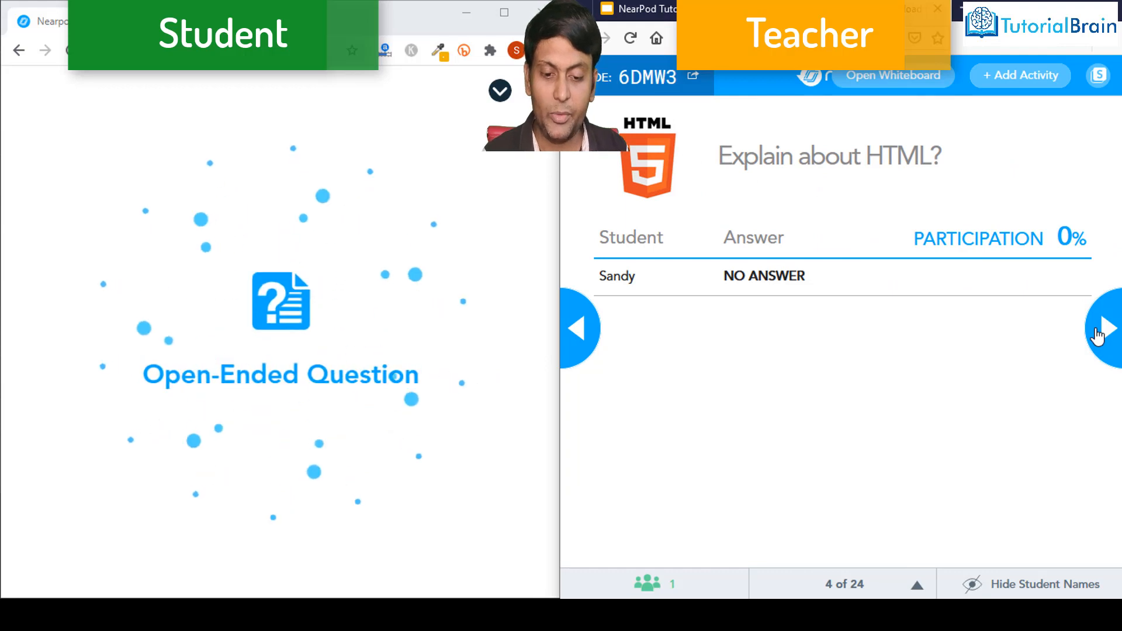
Answer the open-ended question in the student's view with "HTML is a Markup language to create the layouts of the web page." and submit it.
{"action": "left_click", "coordinate": [238, 297]}
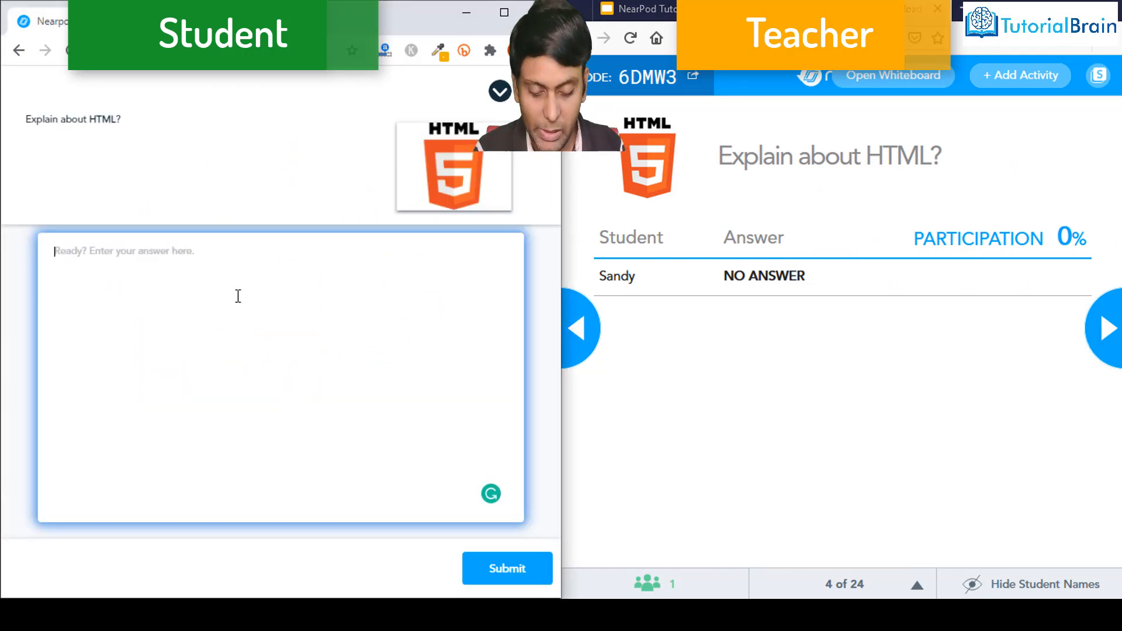
{"action": "type", "text": "HTM"}
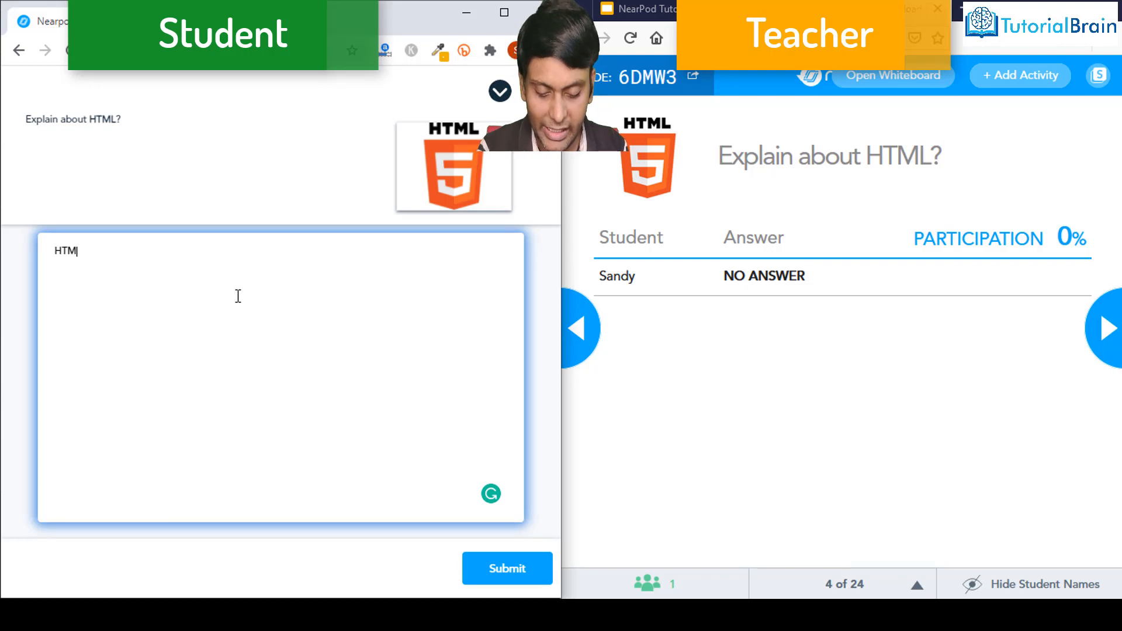
{"action": "type", "text": "L is a Mar"}
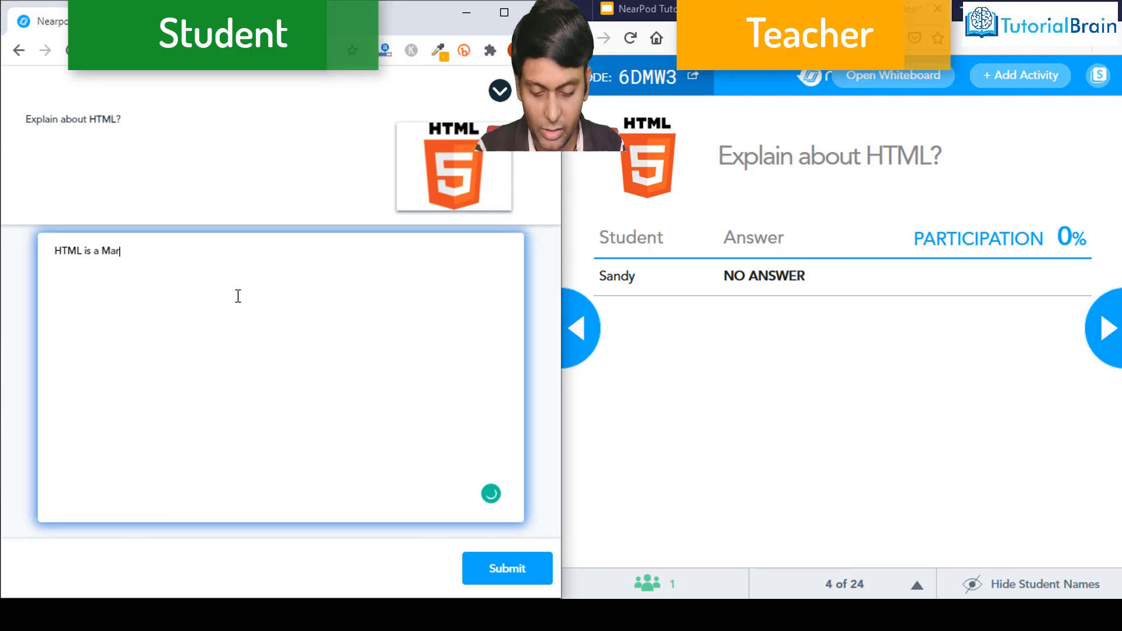
{"action": "type", "text": "kup language "}
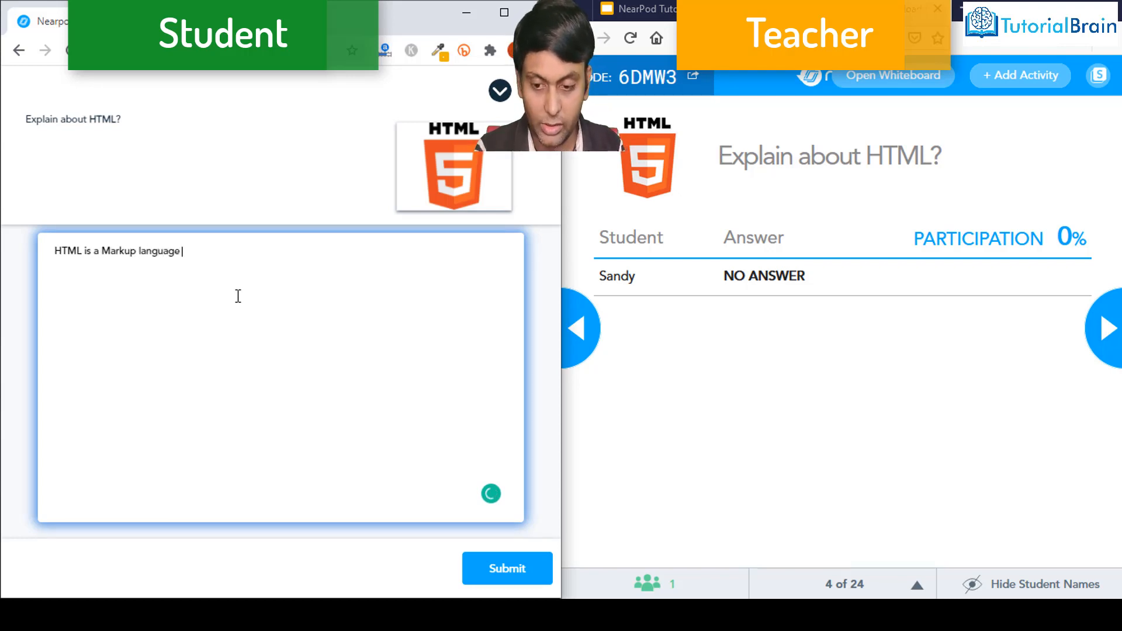
{"action": "type", "text": "to create the lyo"}
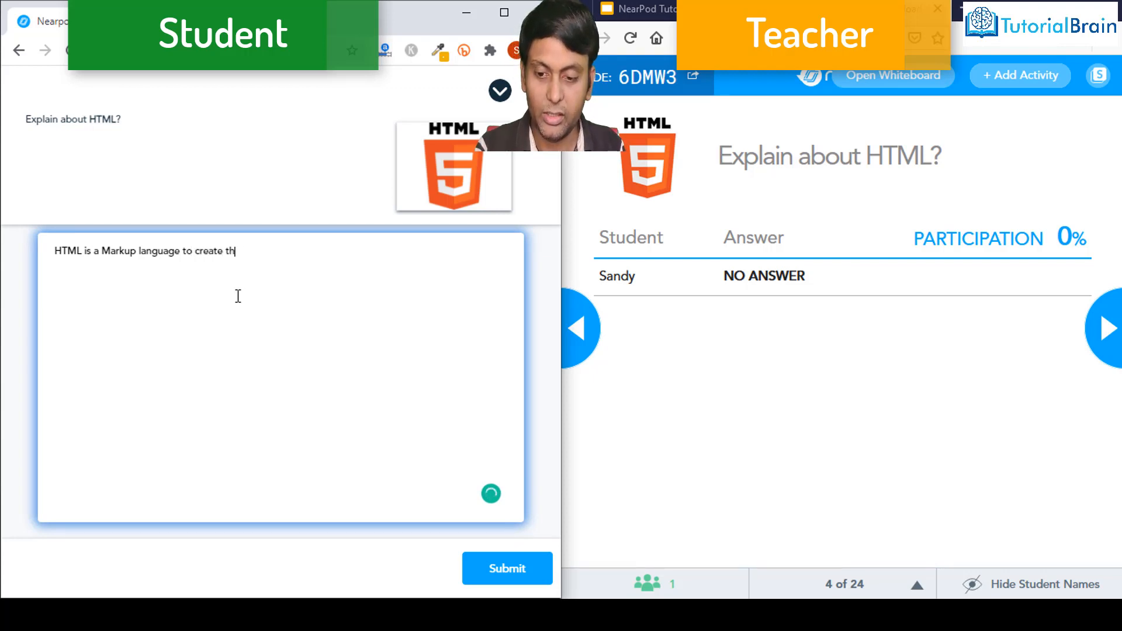
{"action": "key", "text": "BackSpace"}
{"action": "key", "text": "BackSpace"}
{"action": "type", "text": "ayou"}
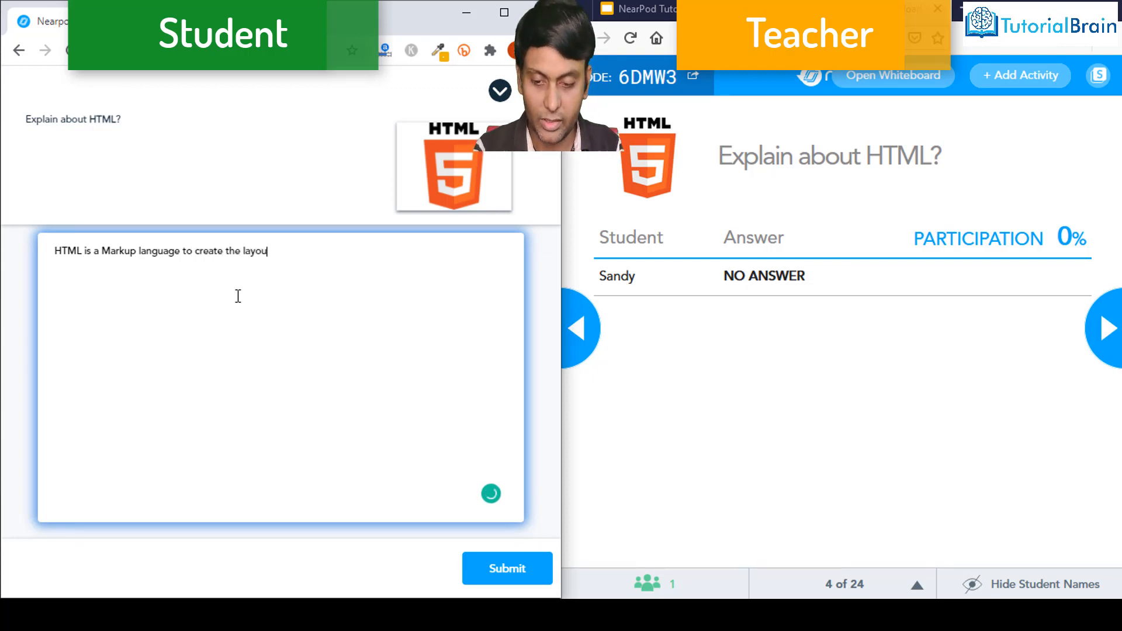
{"action": "type", "text": "ts of the web page."}
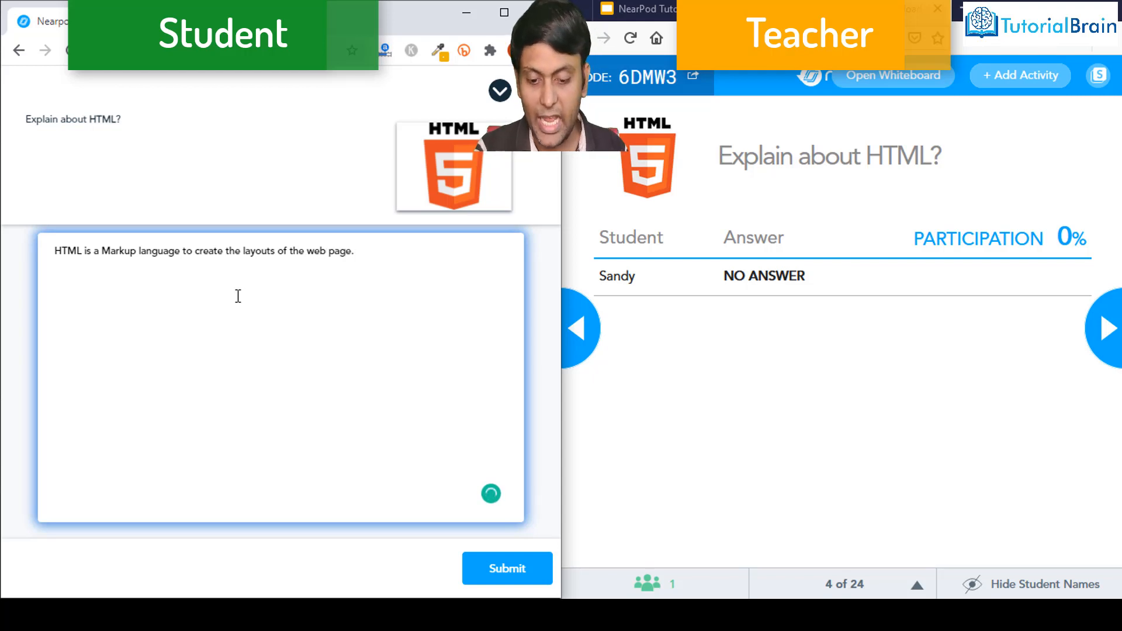
{"action": "left_click", "coordinate": [486, 570]}
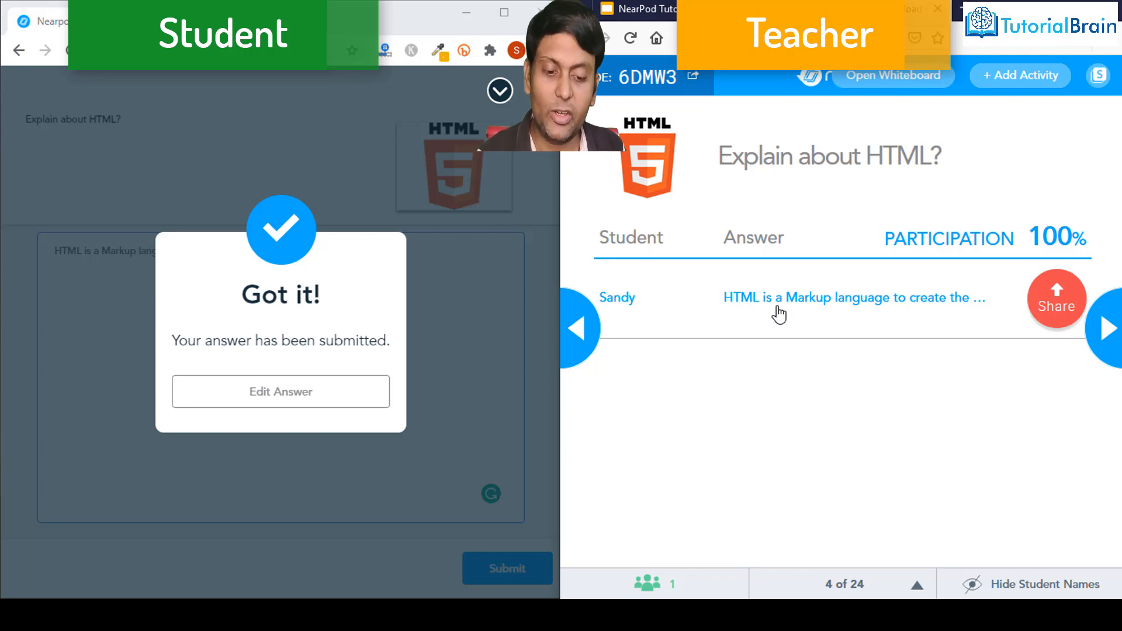
Open the student's full answer in the teacher's session, share it with the class and close the answer window.
{"action": "left_click", "coordinate": [779, 314]}
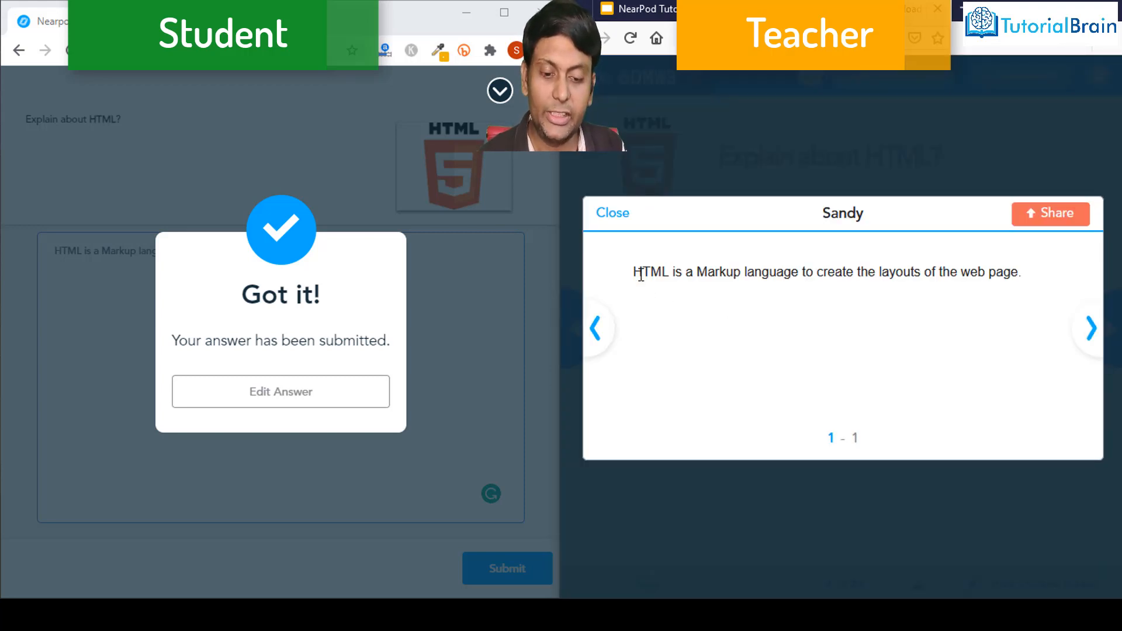
{"action": "left_click", "coordinate": [1032, 218]}
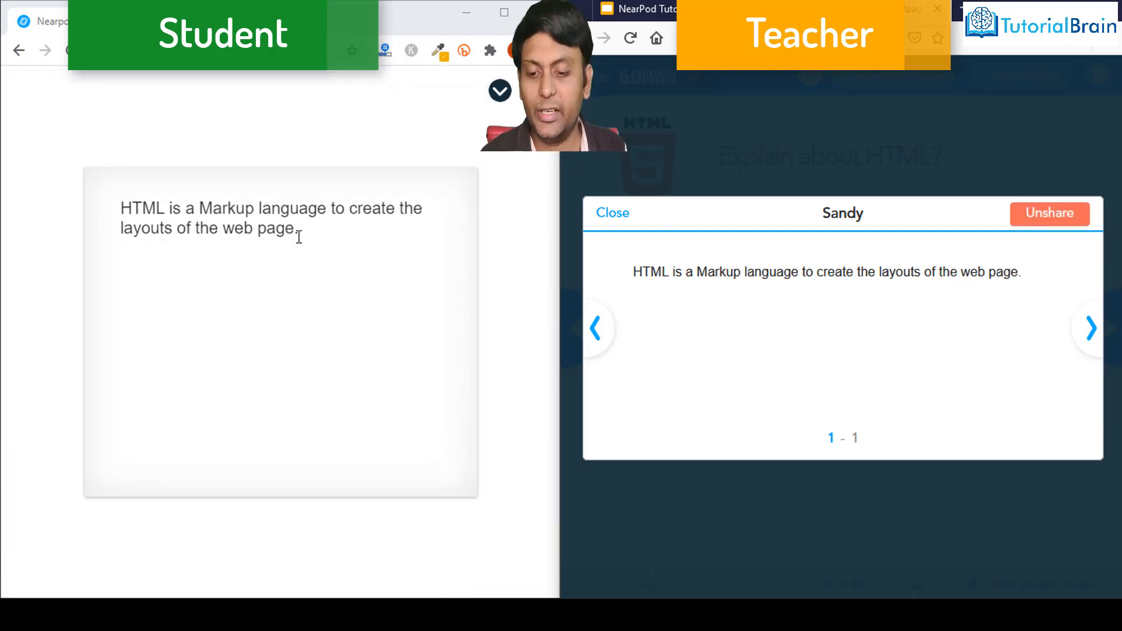
{"action": "left_click_drag", "start_coordinate": [299, 235], "coordinate": [114, 213]}
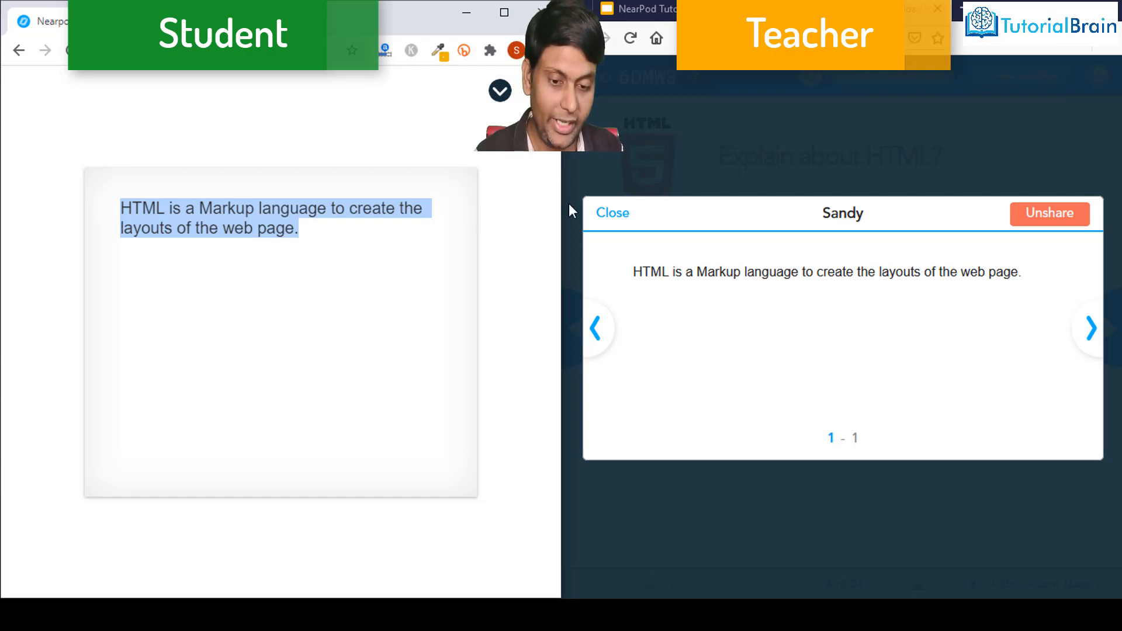
{"action": "left_click", "coordinate": [608, 213]}
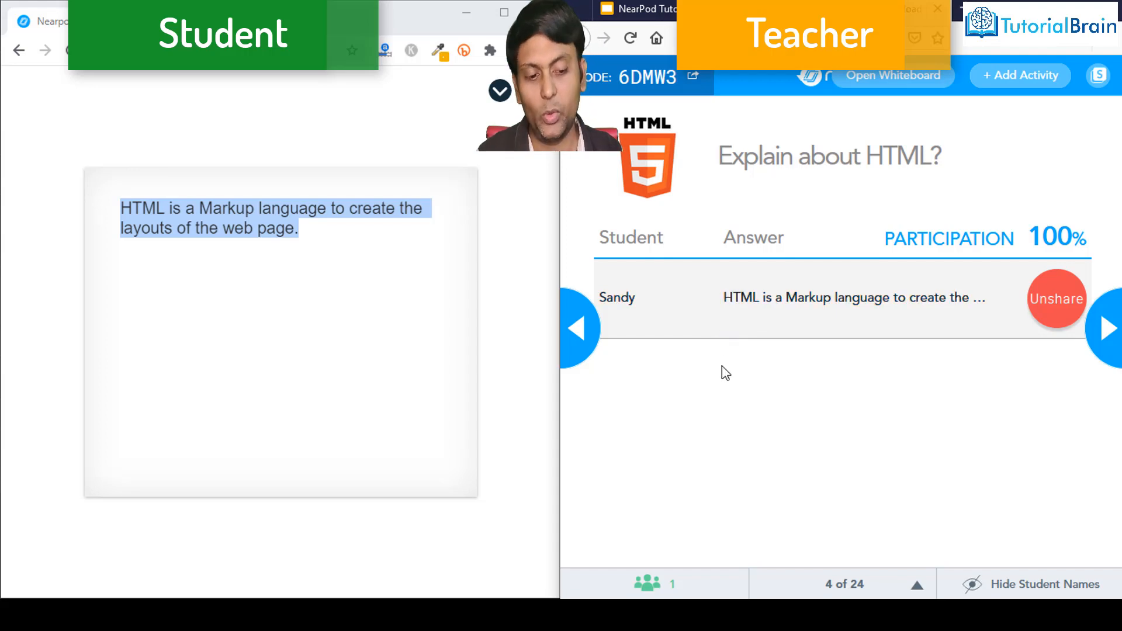
Advance the teacher's session past "Write 3 HTML Formatting Tags" to the Collaborate Board and require approval of student comments before posting.
{"action": "left_click", "coordinate": [1107, 332]}
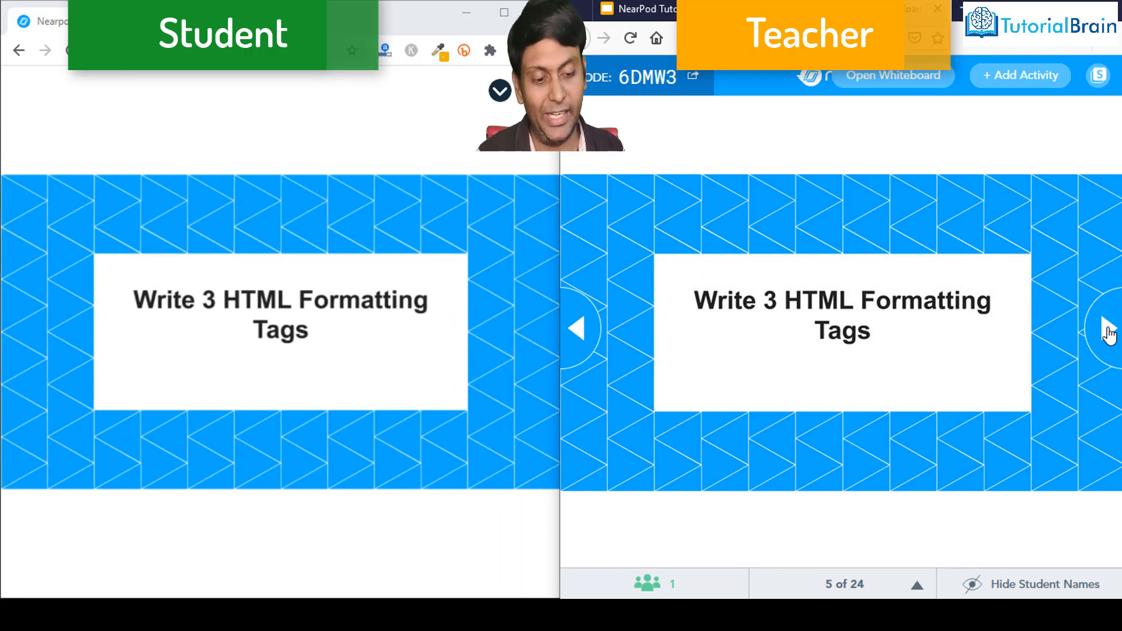
{"action": "left_click", "coordinate": [1107, 332]}
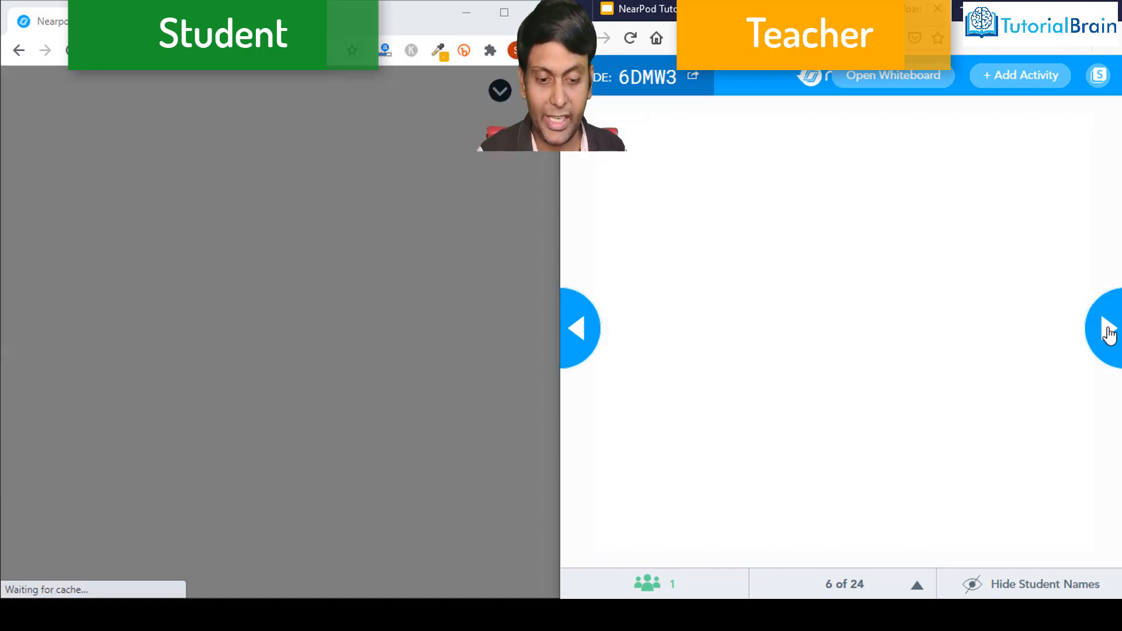
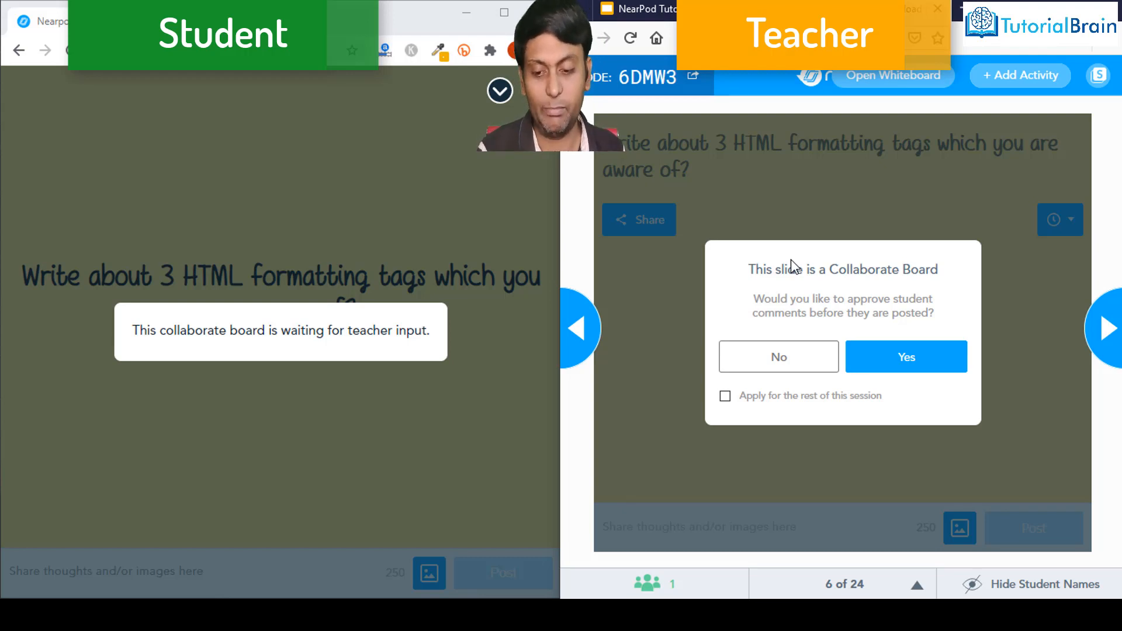
{"action": "left_click", "coordinate": [894, 361]}
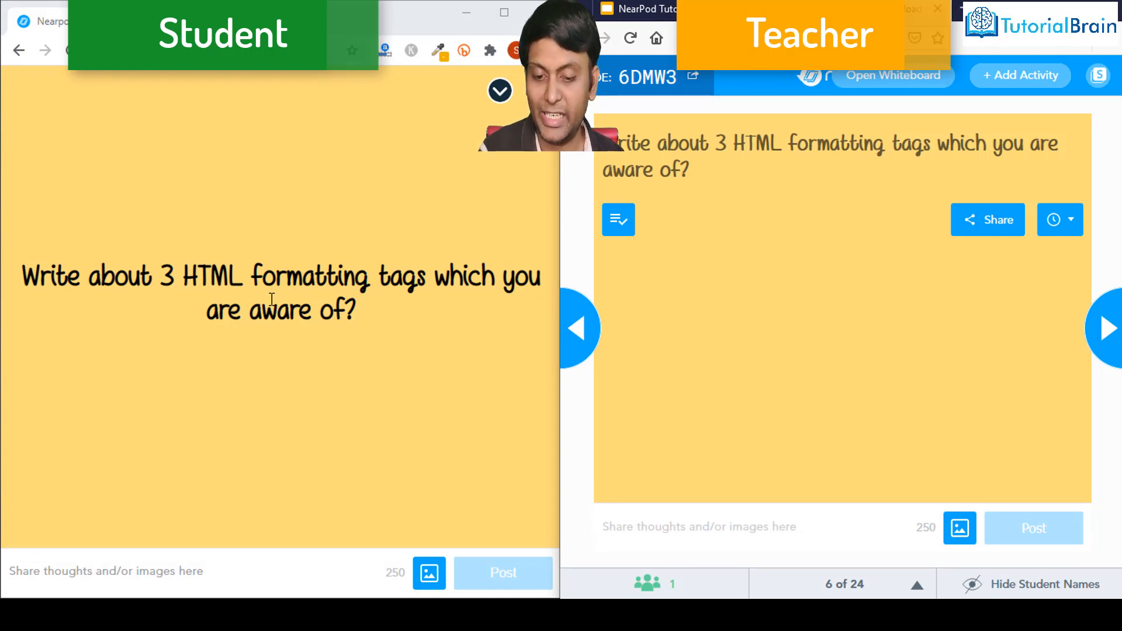
Post "<b>, <strong>,<i>" on the Collaborate Board from the student's view.
{"action": "left_click", "coordinate": [150, 572]}
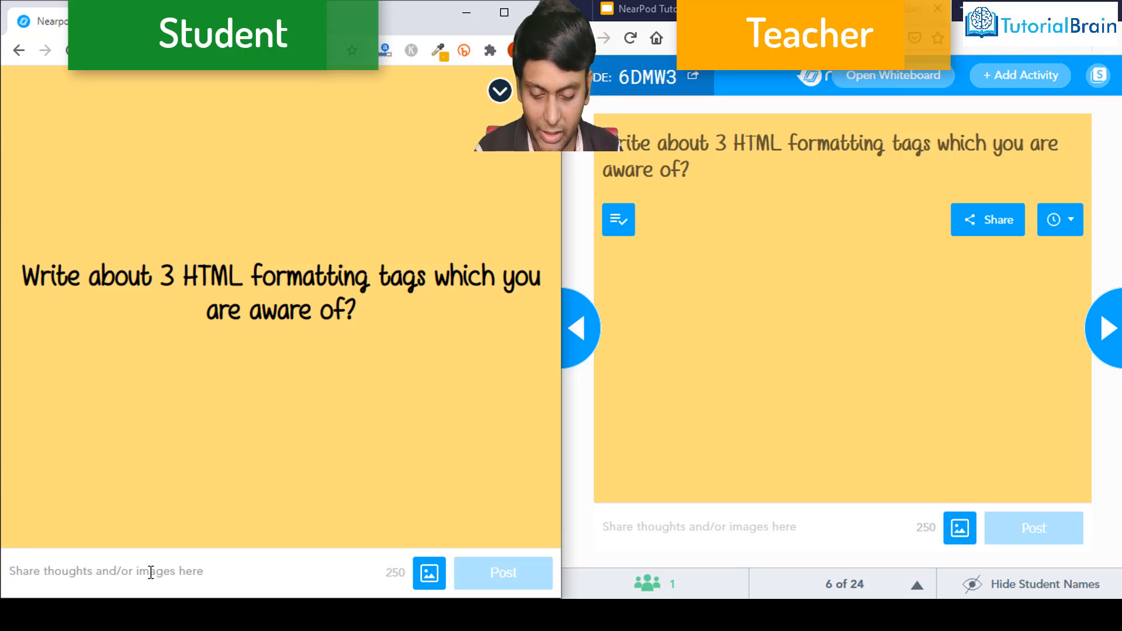
{"action": "type", "text": "<b>,"}
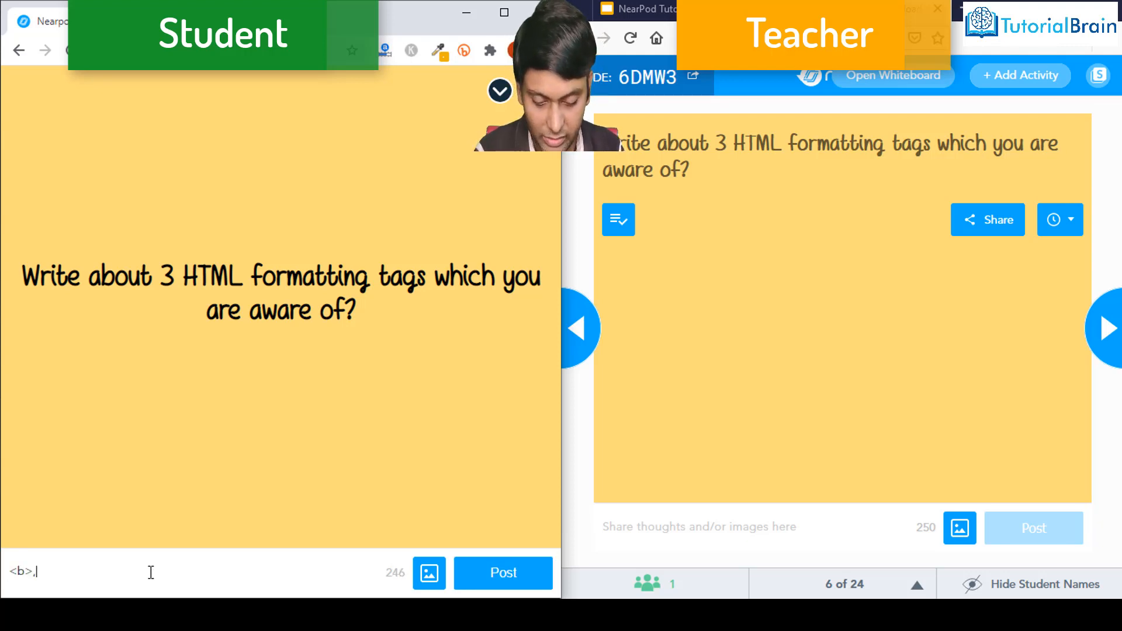
{"action": "type", "text": " <stron"}
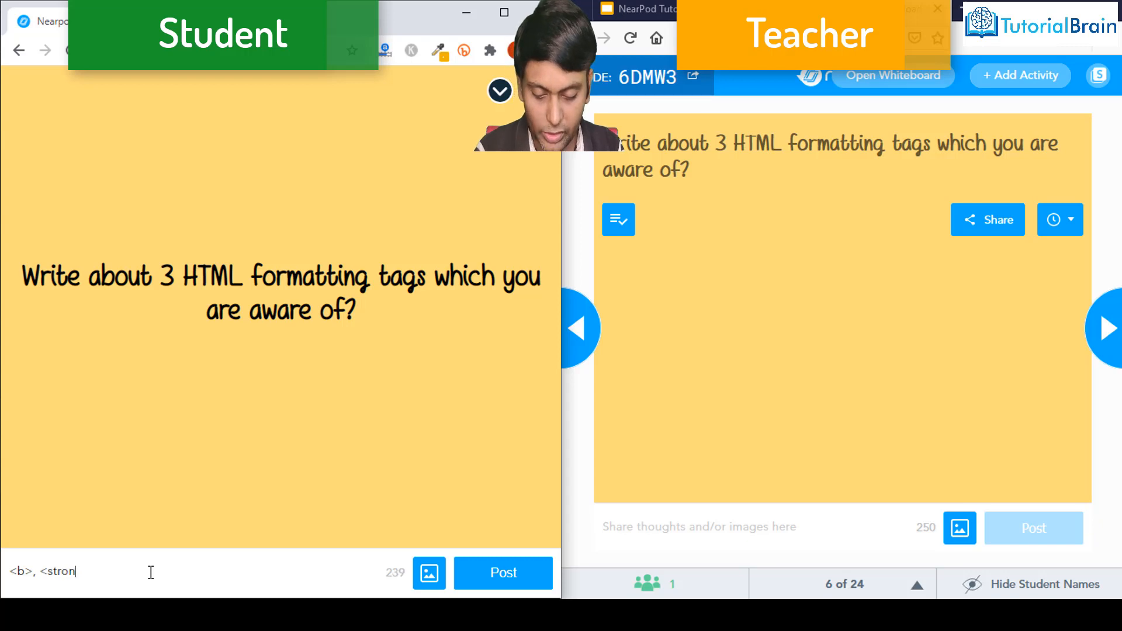
{"action": "type", "text": "g>,"}
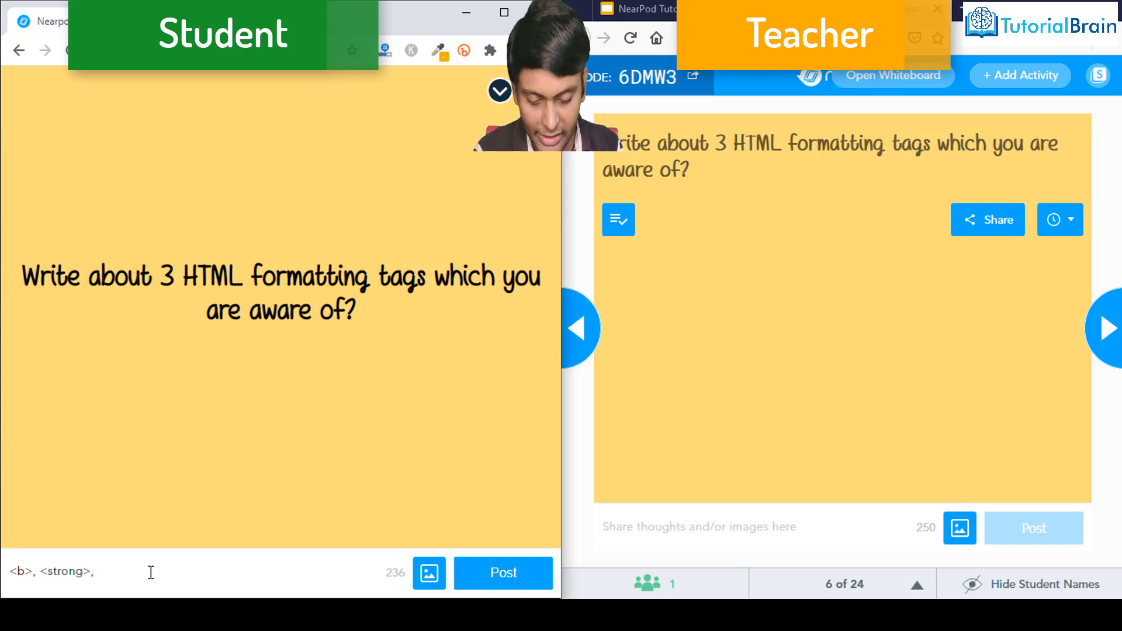
{"action": "type", "text": "<i>"}
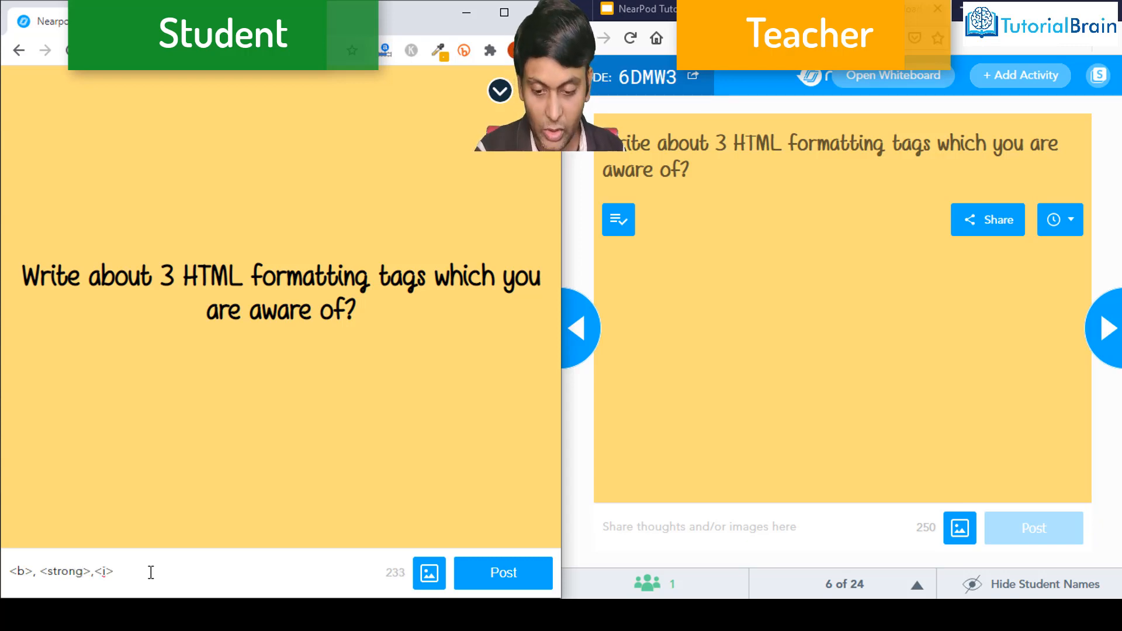
{"action": "left_click", "coordinate": [470, 576]}
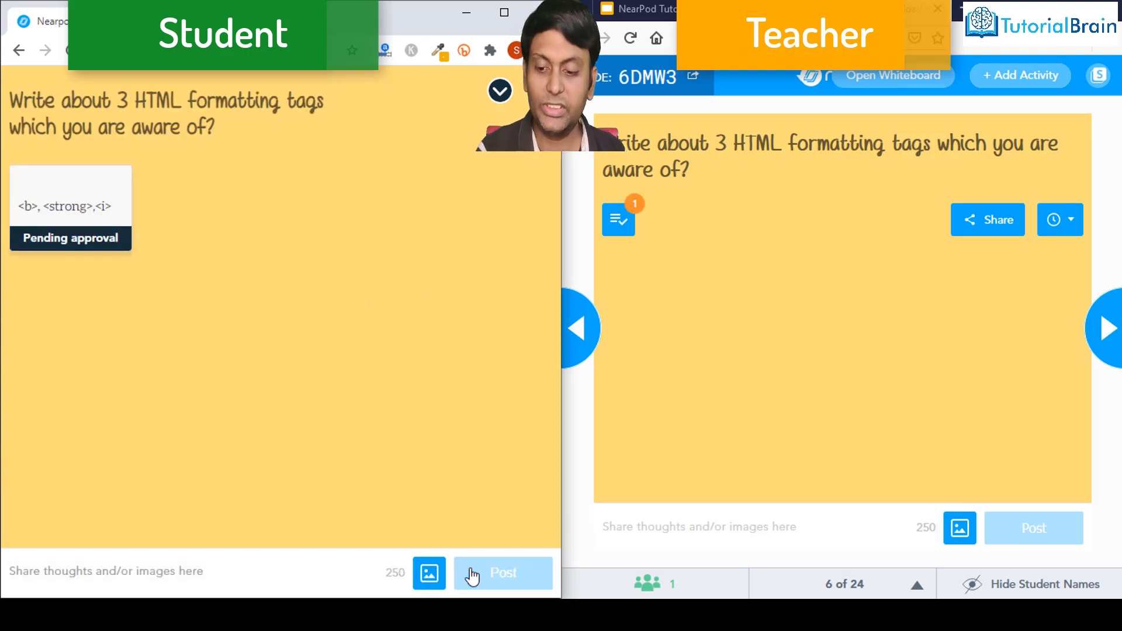
Review the student's submission in the teacher's Pending Posts and close the list without approving it.
{"action": "left_click", "coordinate": [625, 221]}
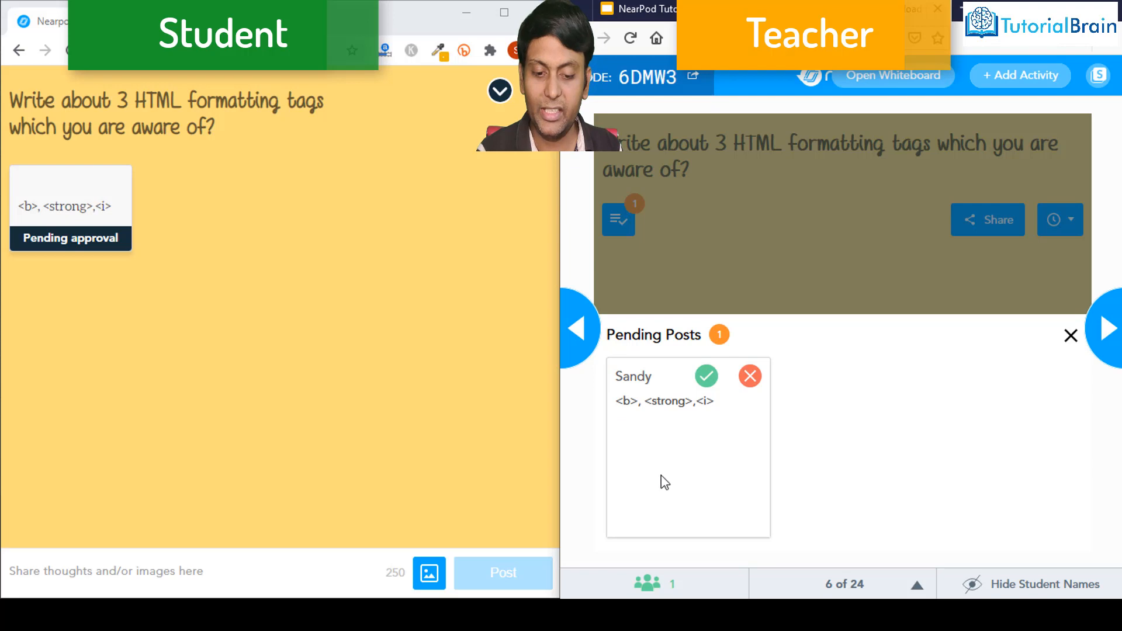
{"action": "double_click", "coordinate": [643, 378]}
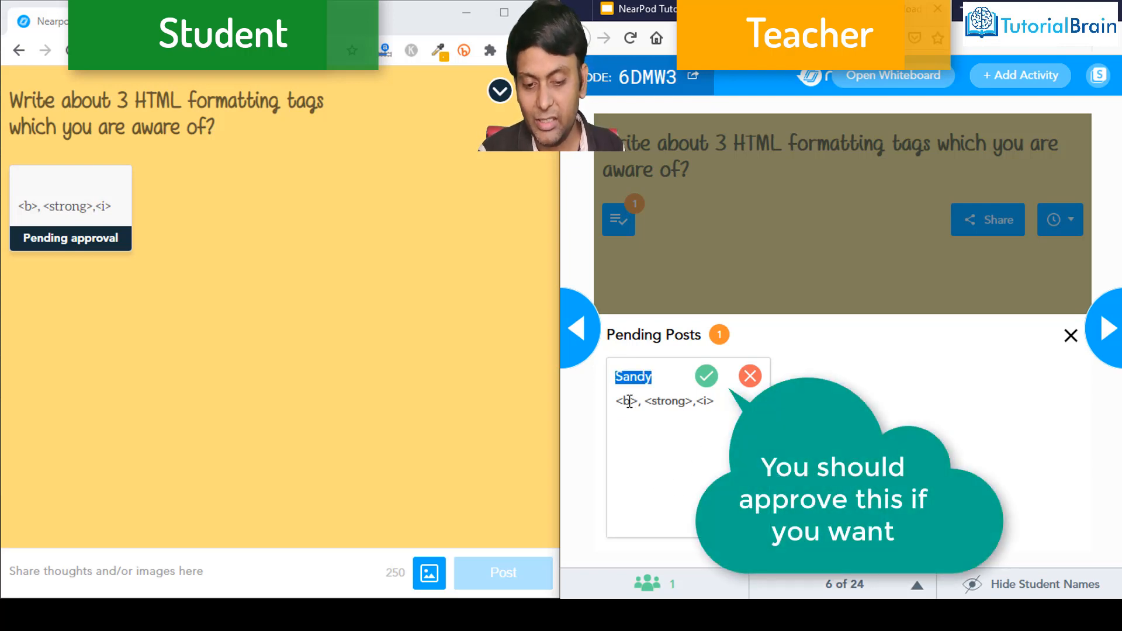
{"action": "left_click", "coordinate": [630, 401]}
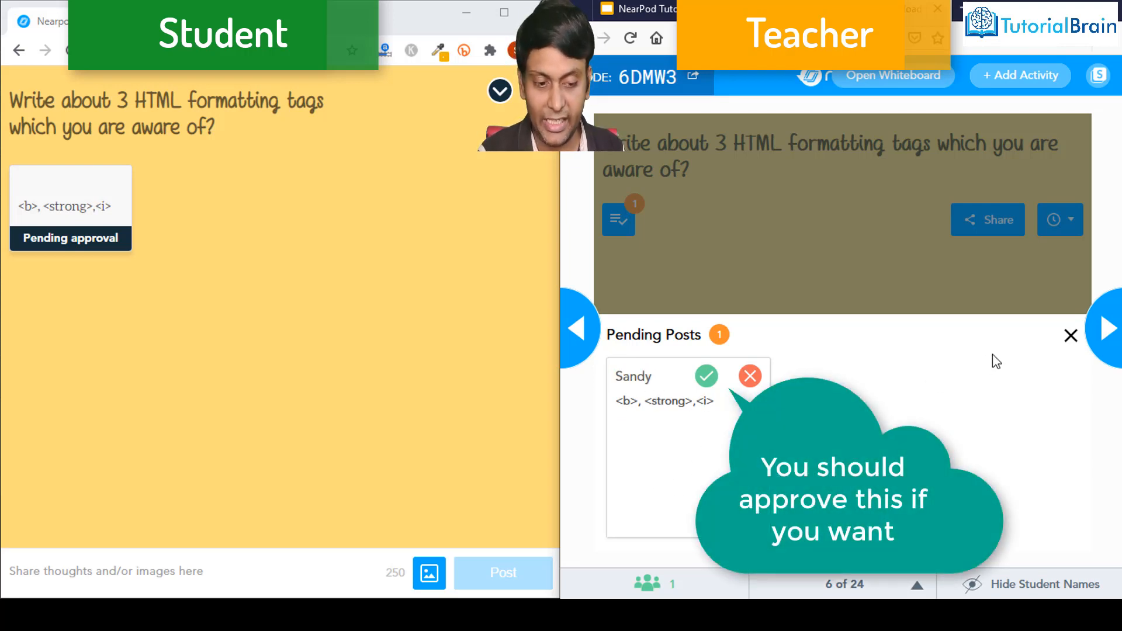
{"action": "left_click", "coordinate": [1070, 335]}
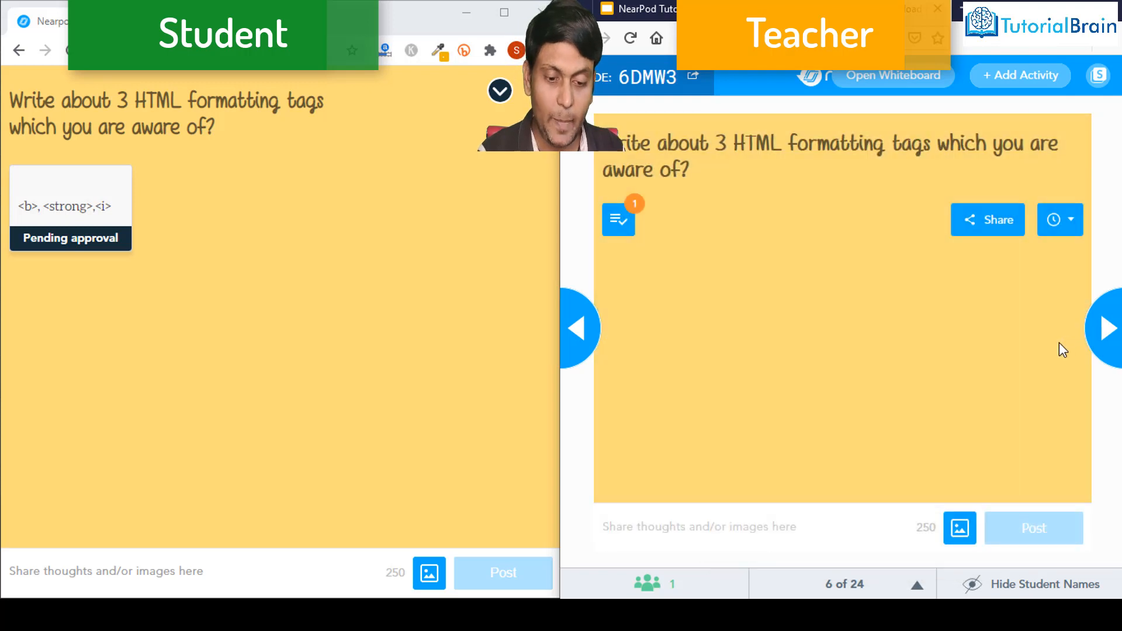
Advance past the "Structure of HTML Document" slide to the drawing activity and, as the student, circle the start of the title text in blue.
{"action": "left_click", "coordinate": [1105, 336]}
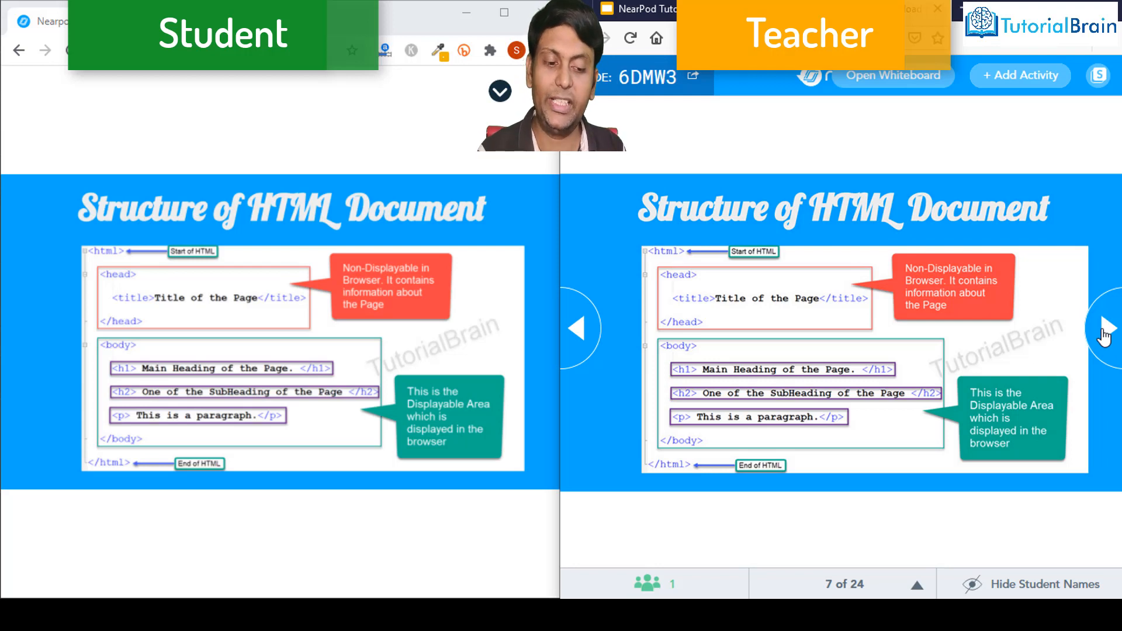
{"action": "left_click", "coordinate": [1104, 335]}
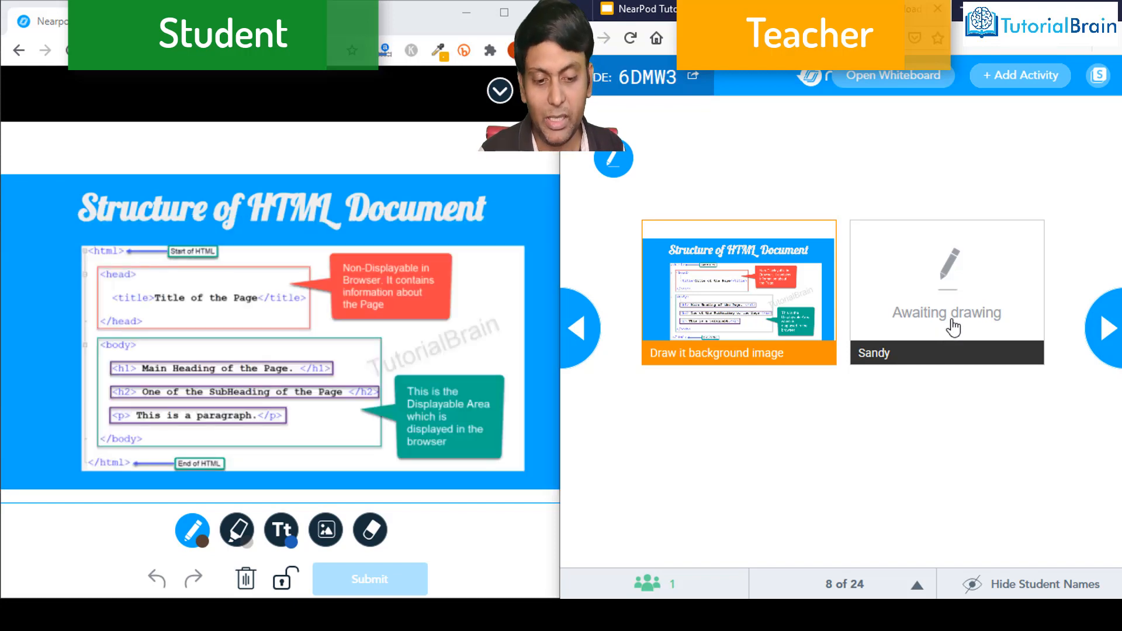
{"action": "left_click", "coordinate": [188, 535]}
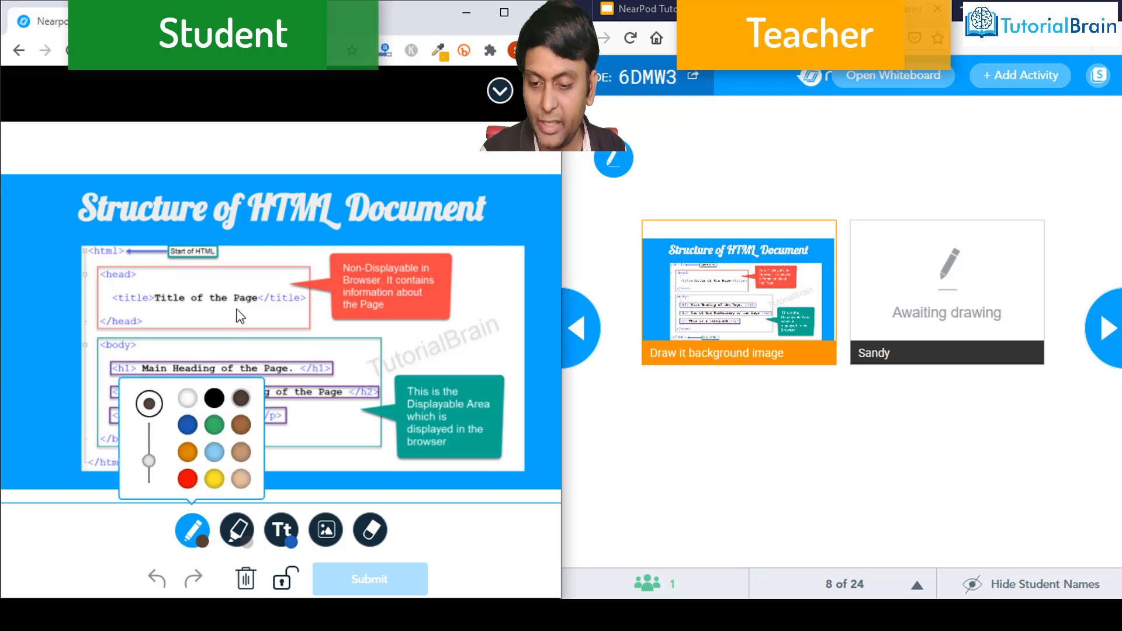
{"action": "left_click", "coordinate": [187, 407]}
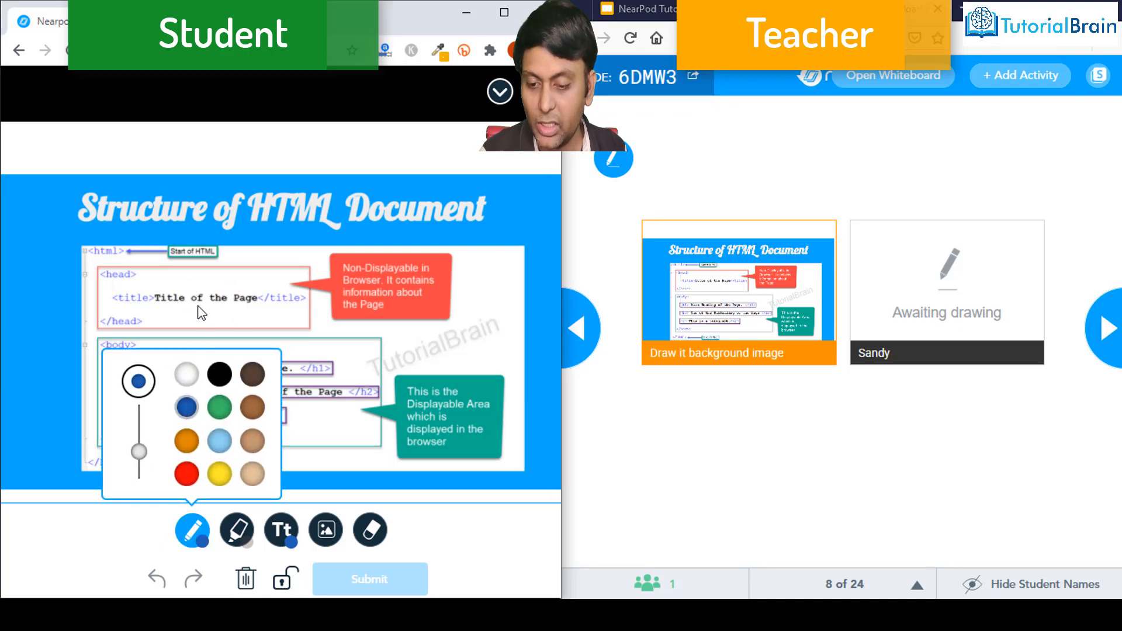
{"action": "mouse_move", "coordinate": [185, 274]}
{"action": "left_mouse_down"}
{"action": "mouse_move", "coordinate": [141, 316]}
{"action": "mouse_move", "coordinate": [185, 289]}
{"action": "left_mouse_up"}
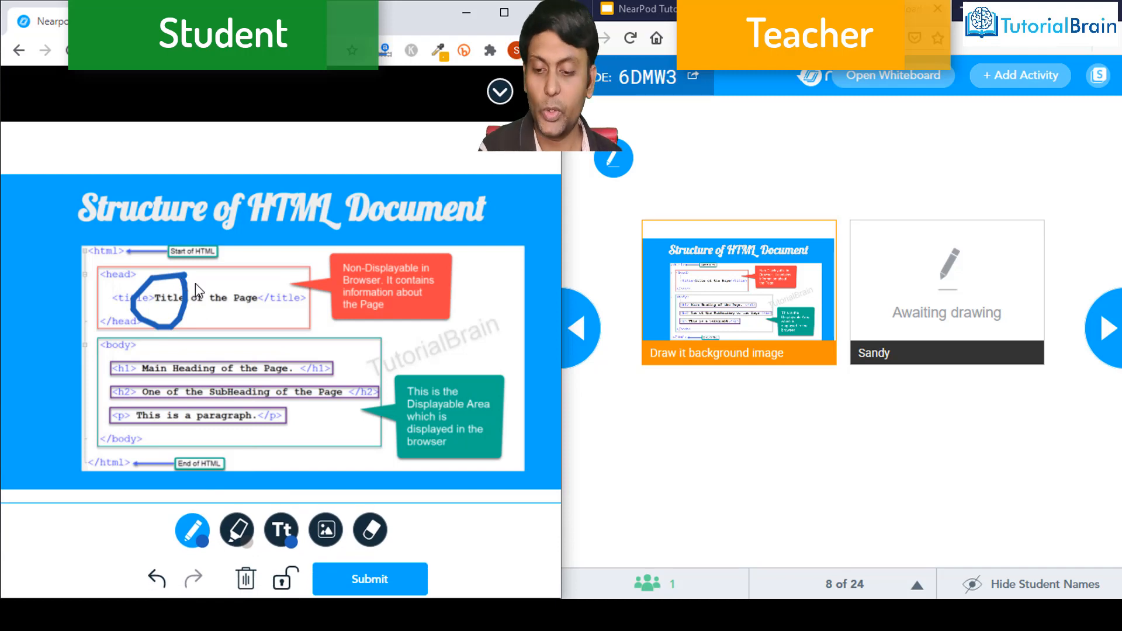
Add the blue text "sdfsdfhkhsdfhkshjsdkjhds" to the student's drawing.
{"action": "left_click", "coordinate": [282, 529]}
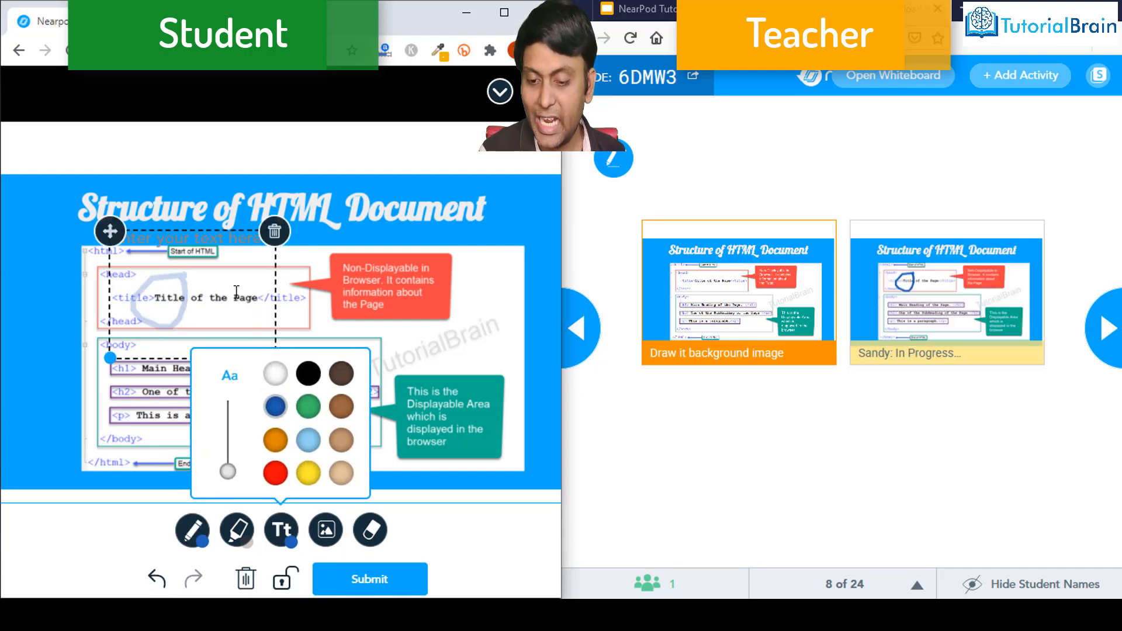
{"action": "type", "text": "dfsdfhkhsdfhkshjsdjhds"}
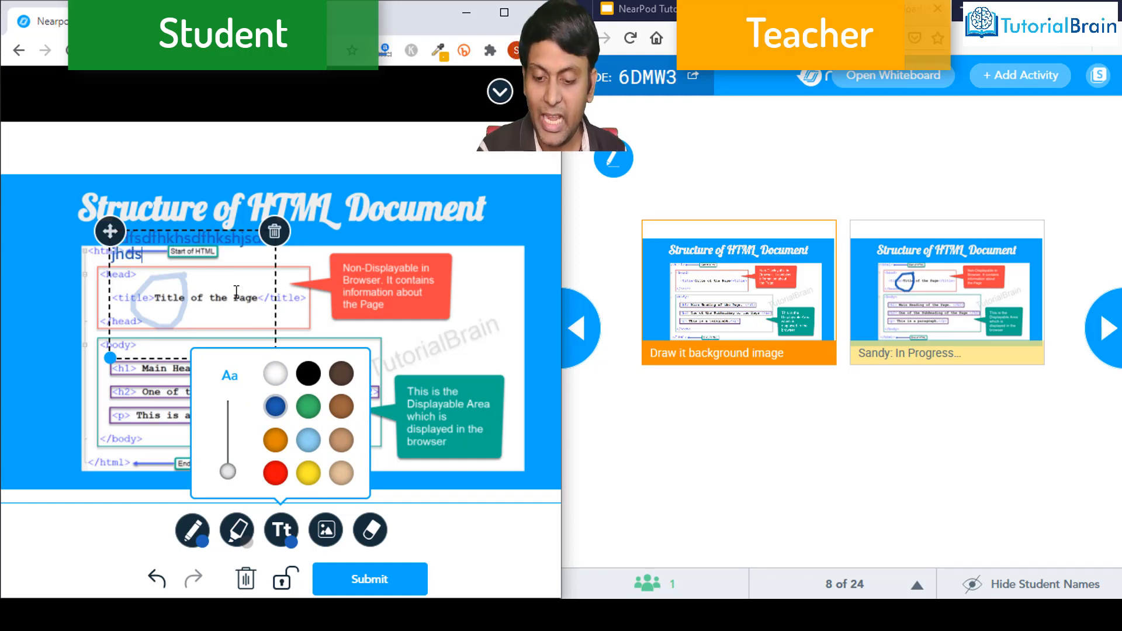
Enlarge the eraser, rub out most of the blue circle around the title text, and submit the student's drawing.
{"action": "left_click", "coordinate": [368, 532]}
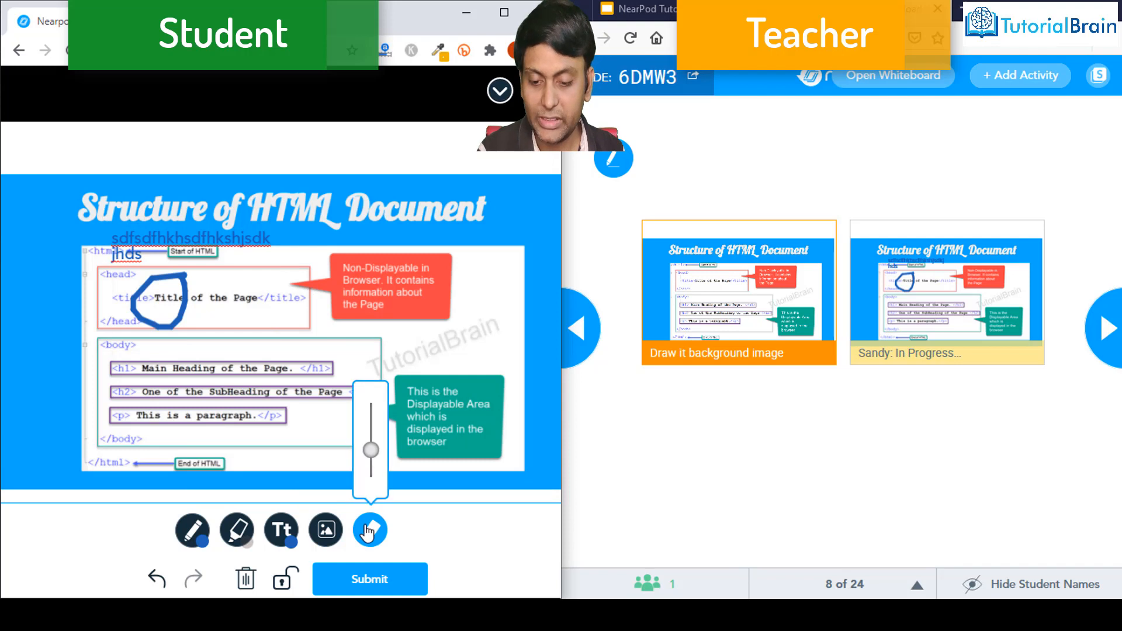
{"action": "left_click_drag", "start_coordinate": [371, 450], "coordinate": [370, 422]}
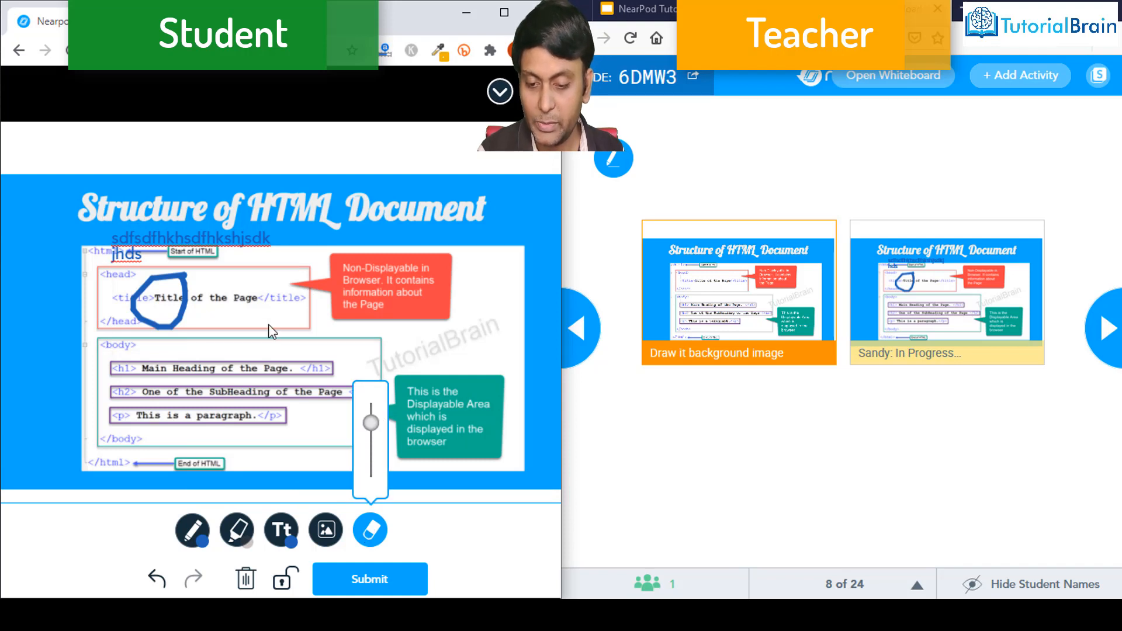
{"action": "mouse_move", "coordinate": [254, 300]}
{"action": "left_mouse_down"}
{"action": "mouse_move", "coordinate": [155, 308]}
{"action": "mouse_move", "coordinate": [207, 258]}
{"action": "mouse_move", "coordinate": [116, 294]}
{"action": "mouse_move", "coordinate": [166, 341]}
{"action": "mouse_move", "coordinate": [161, 282]}
{"action": "left_mouse_up"}
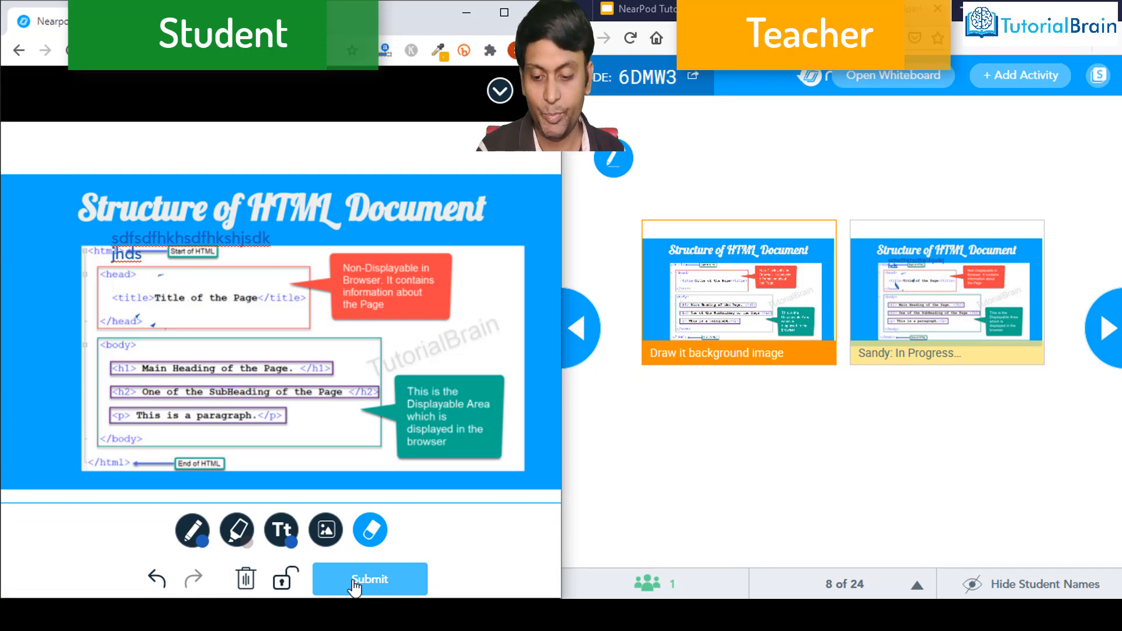
{"action": "left_click", "coordinate": [355, 582]}
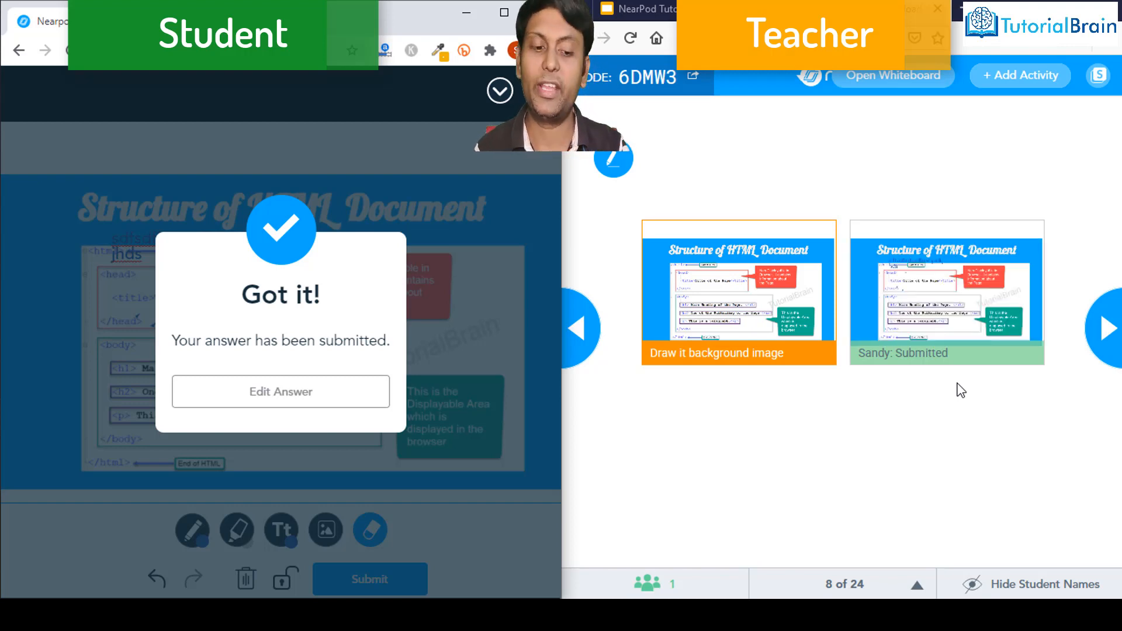
Review the student's submitted drawing in the teacher's view, close it, and advance the lesson to the matching pairs activity.
{"action": "left_click", "coordinate": [916, 303]}
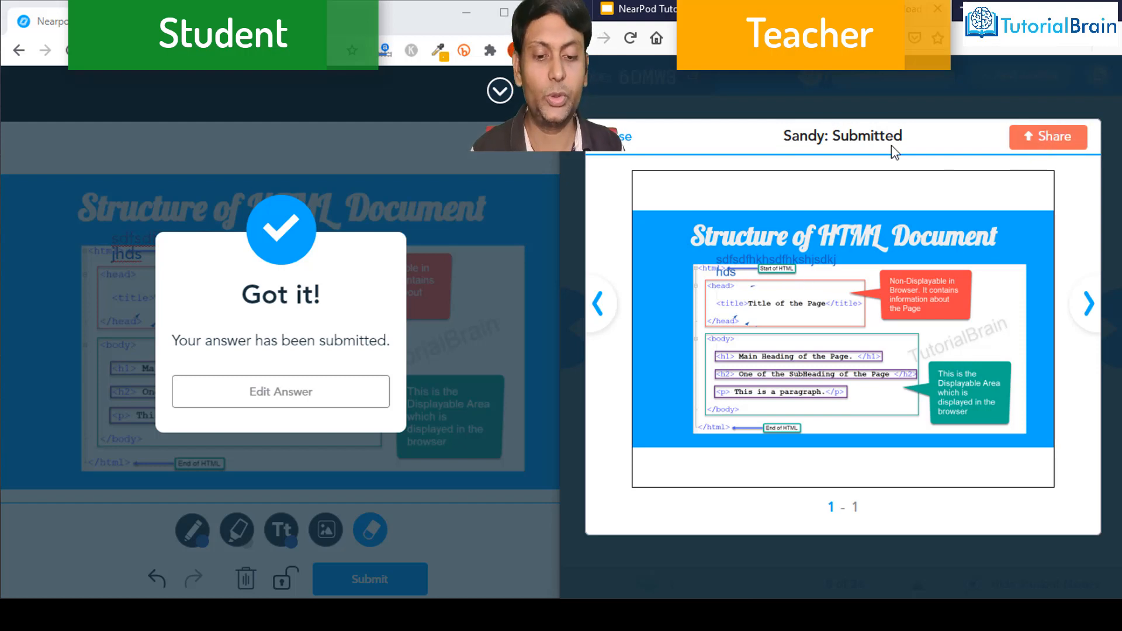
{"action": "left_click", "coordinate": [616, 147]}
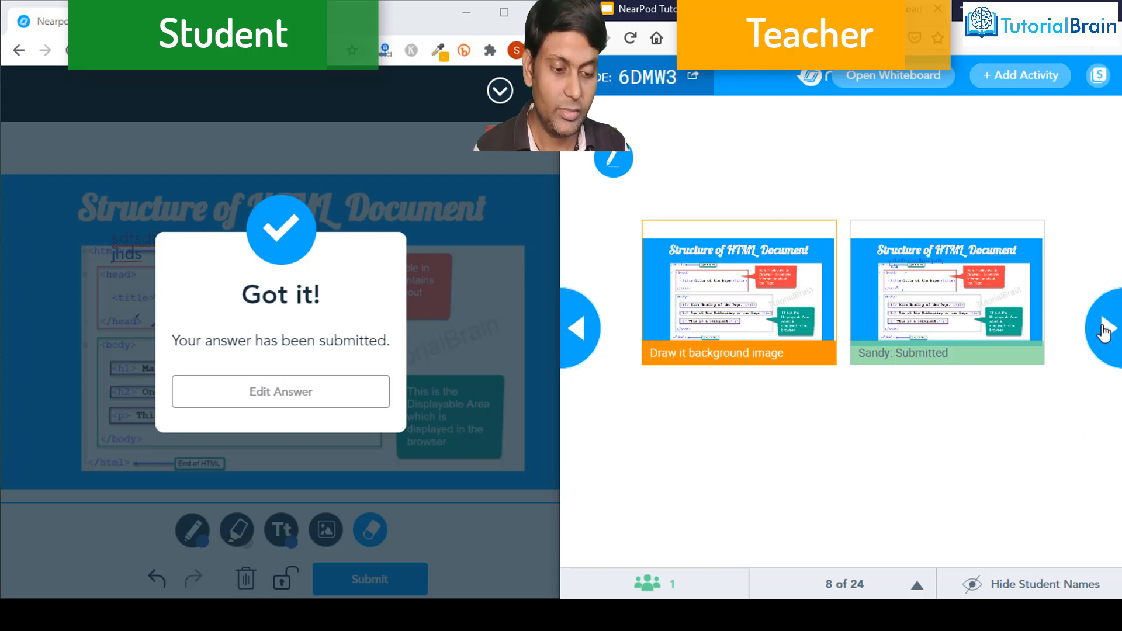
{"action": "left_click", "coordinate": [1105, 330]}
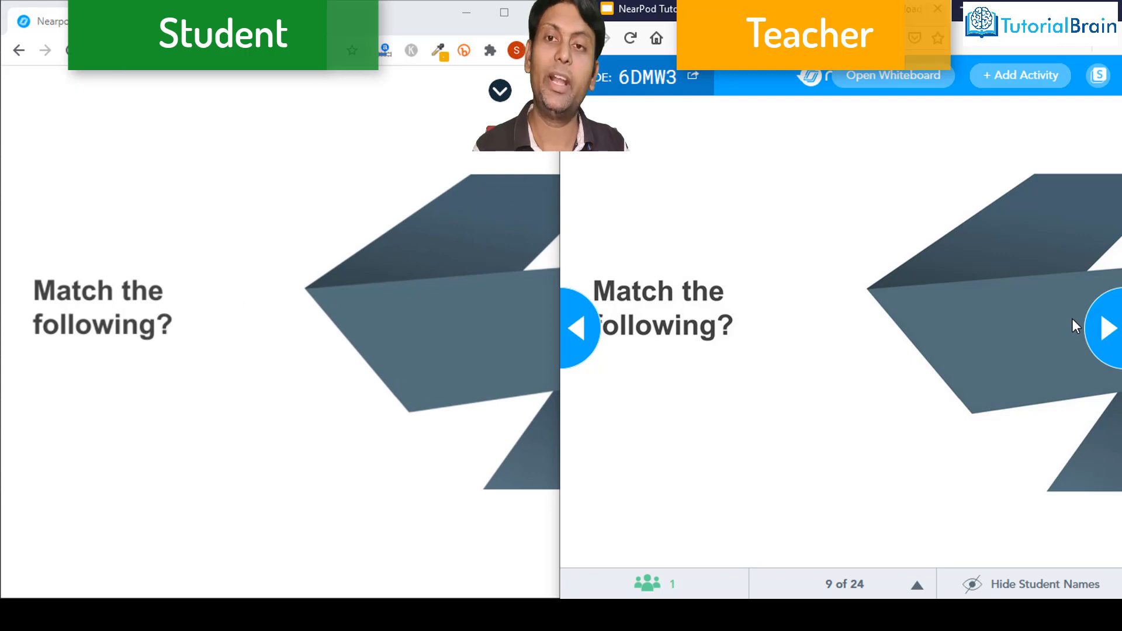
{"action": "left_click", "coordinate": [1108, 333]}
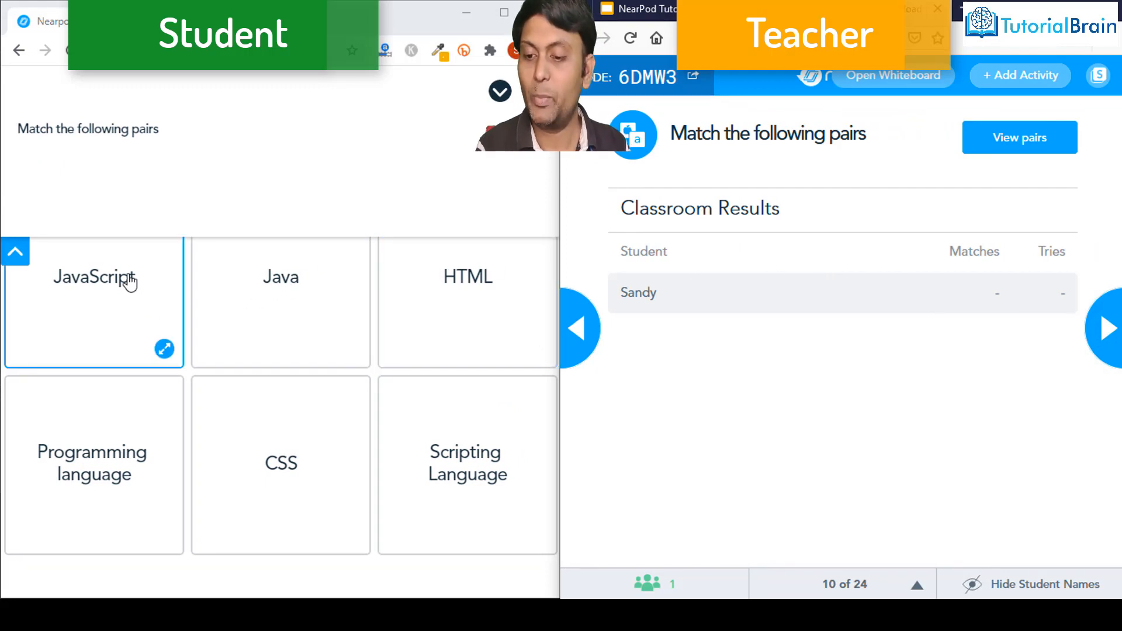
As the student, match CSS with HTML, Java with Programming language, and JavaScript with Scripting Language, and dismiss the completion dialog.
{"action": "left_click", "coordinate": [206, 407]}
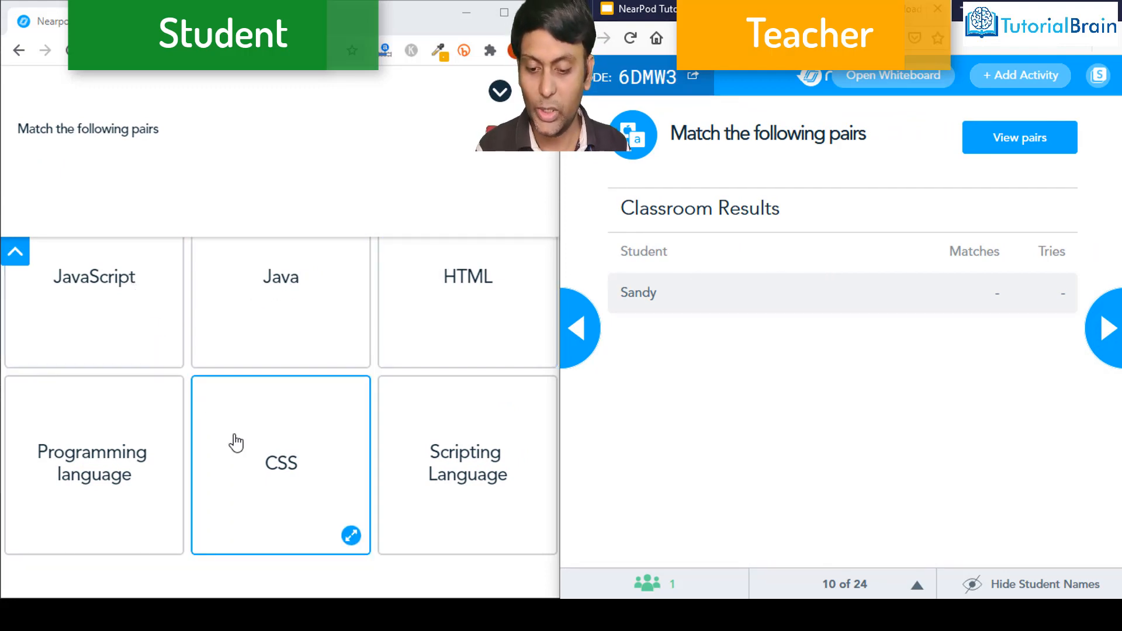
{"action": "left_click", "coordinate": [257, 439]}
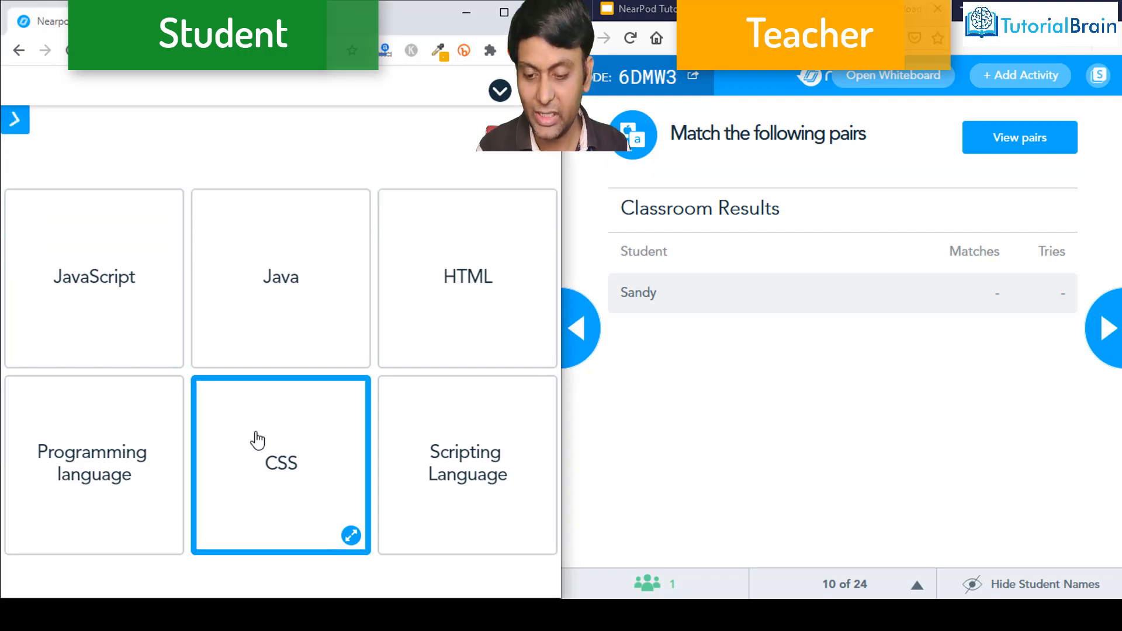
{"action": "left_click", "coordinate": [441, 292]}
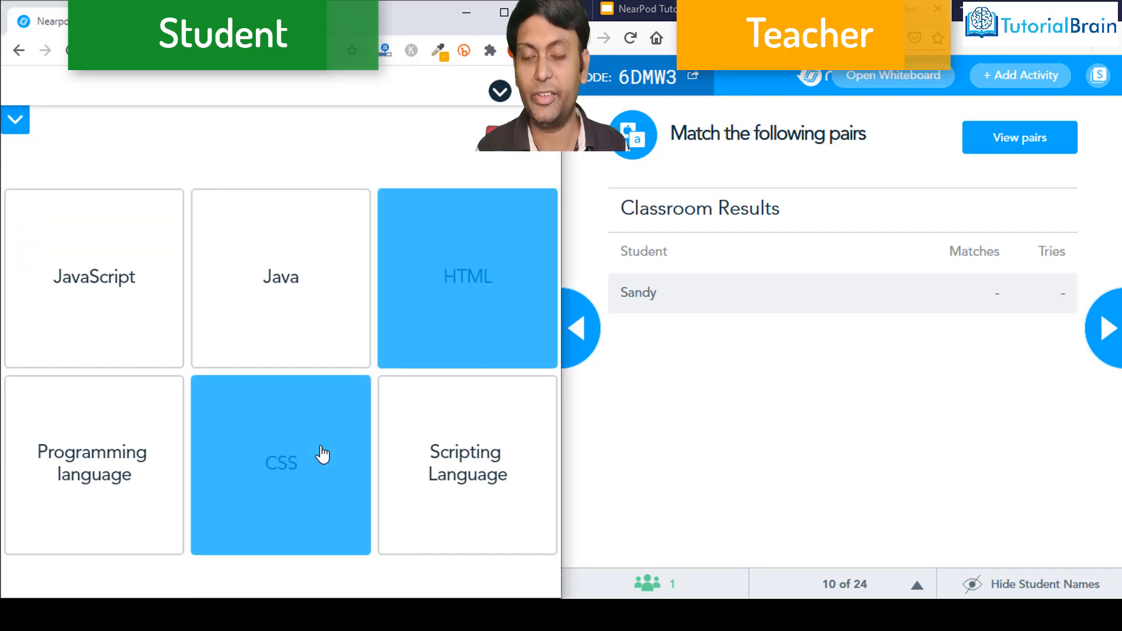
{"action": "left_click", "coordinate": [282, 286]}
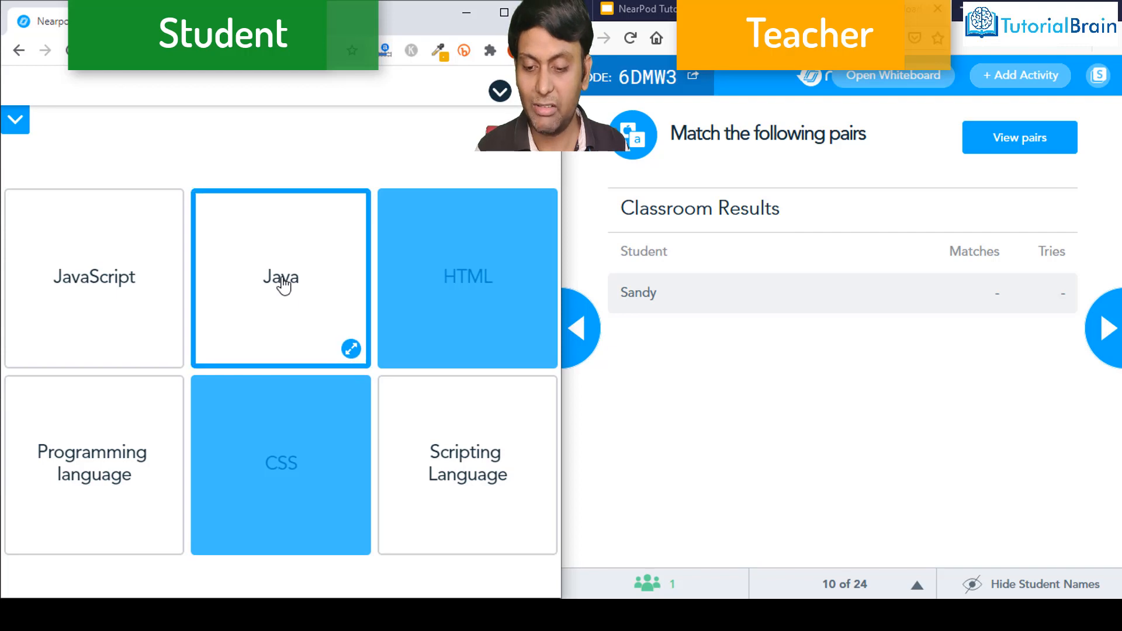
{"action": "left_click", "coordinate": [128, 448]}
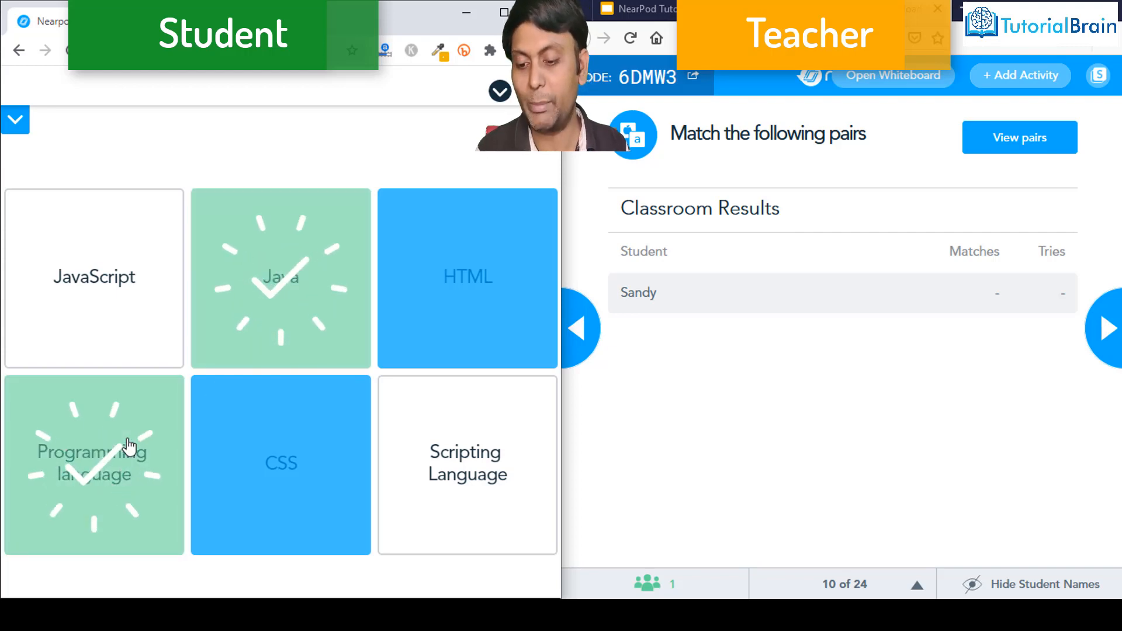
{"action": "left_click", "coordinate": [121, 317]}
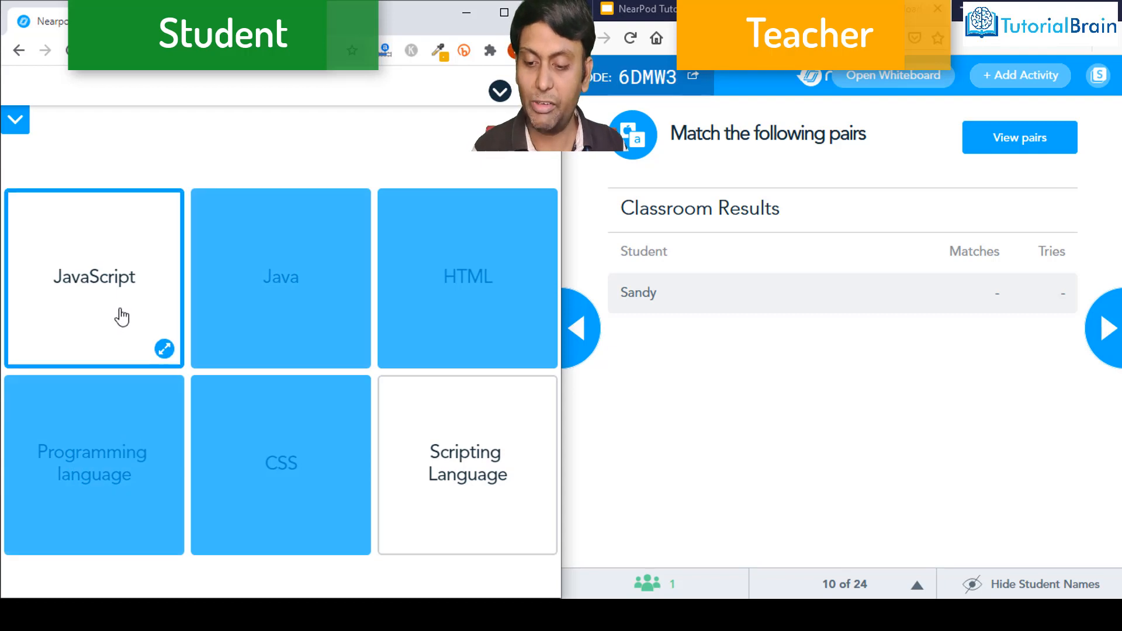
{"action": "left_click", "coordinate": [445, 458]}
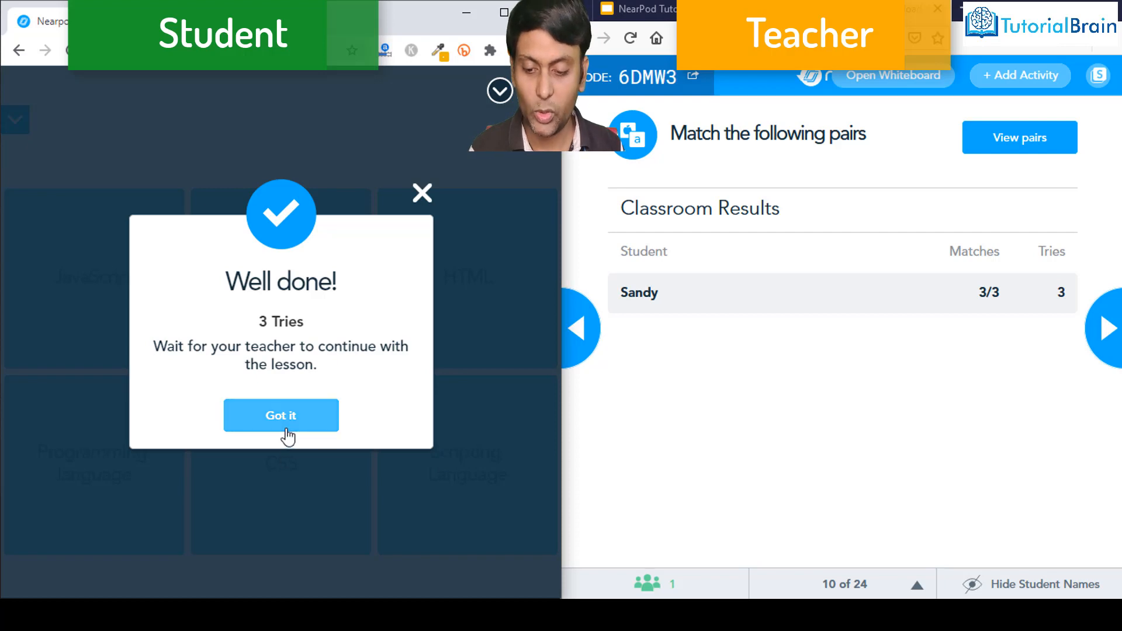
{"action": "left_click", "coordinate": [287, 429]}
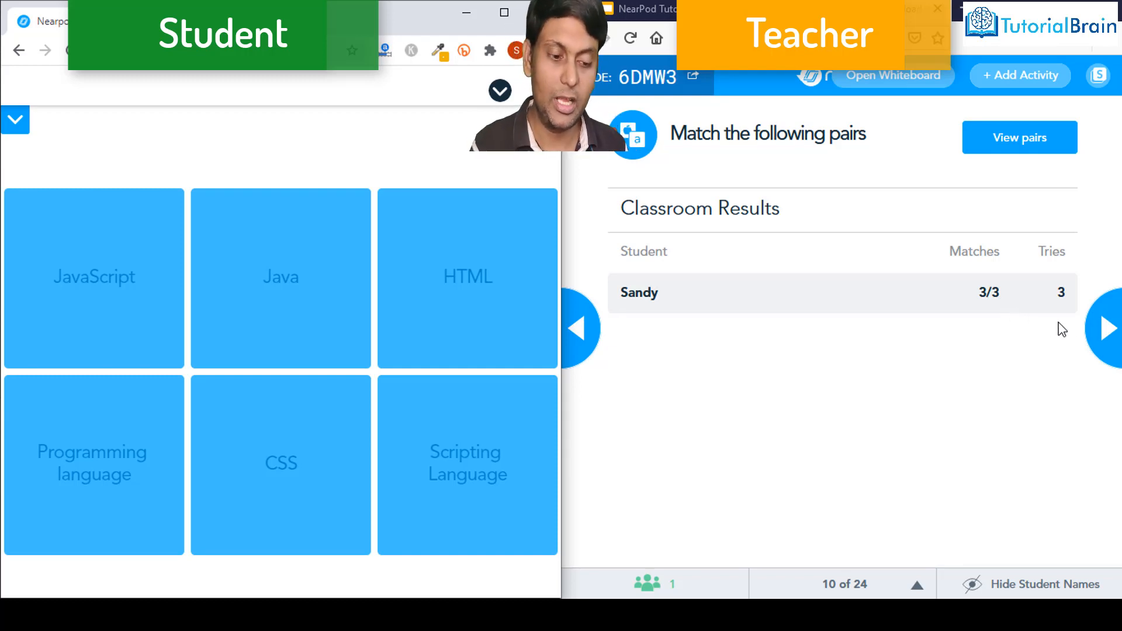
Advance to Fill in the blanks and, as the student, submit "table", "td" and "tr" in that order, closing the result.
{"action": "left_click", "coordinate": [1094, 335]}
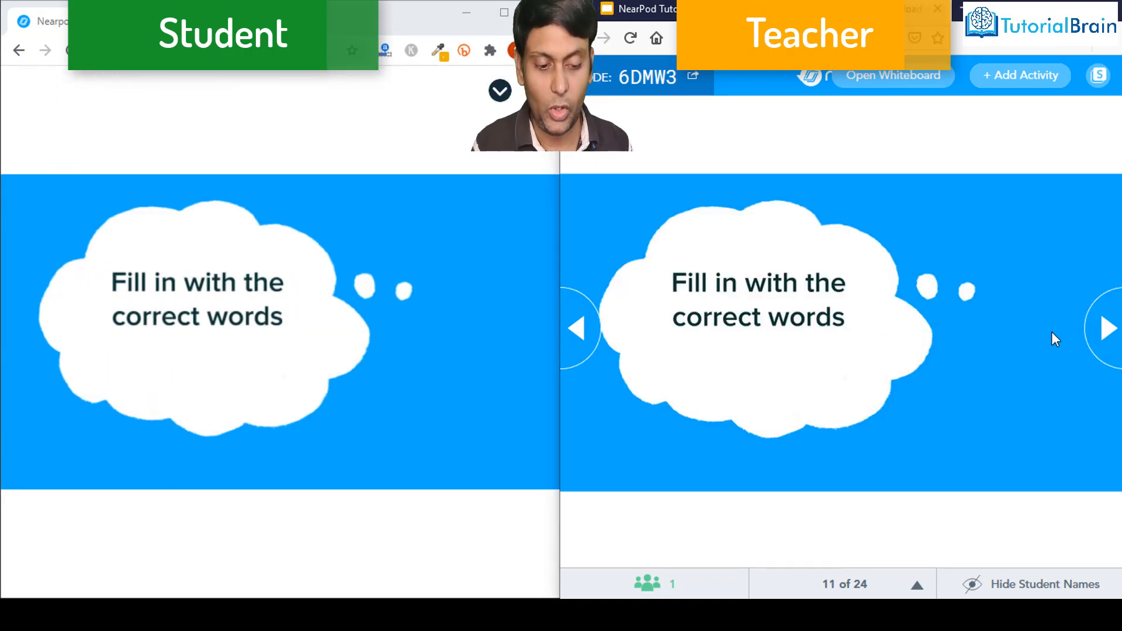
{"action": "left_click", "coordinate": [1111, 337]}
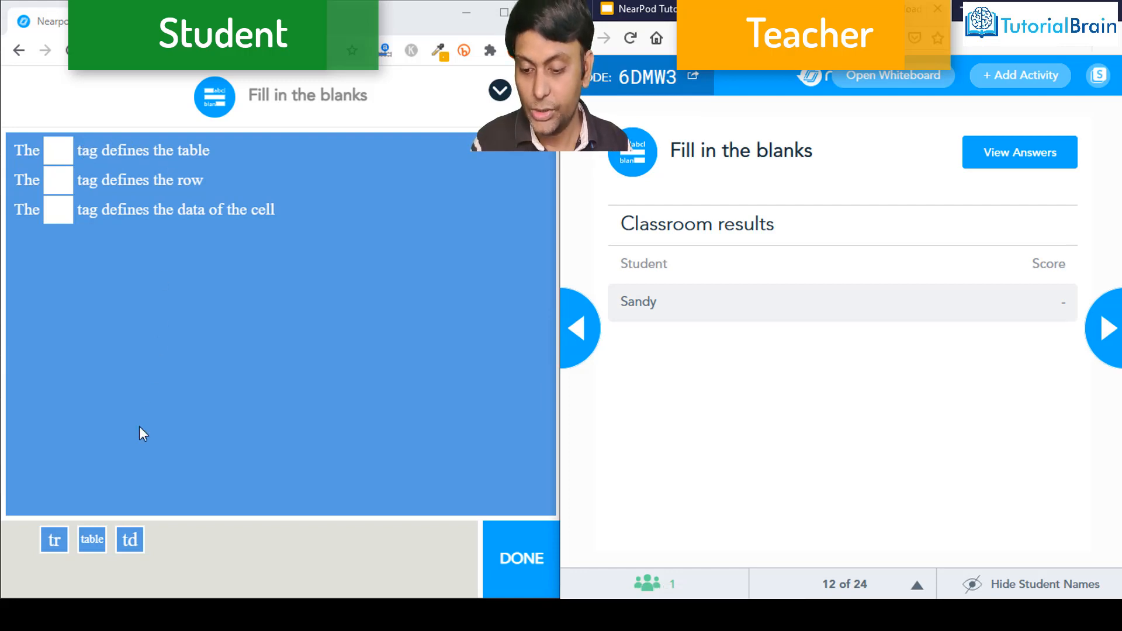
{"action": "left_click_drag", "start_coordinate": [92, 539], "coordinate": [58, 151]}
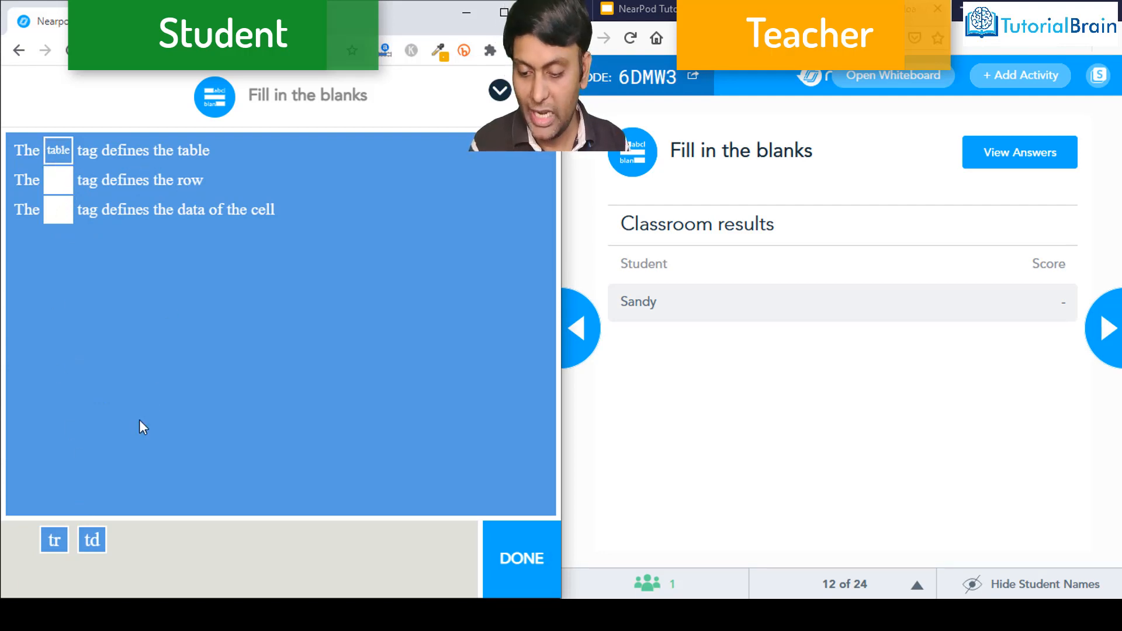
{"action": "left_click_drag", "start_coordinate": [91, 535], "coordinate": [60, 186]}
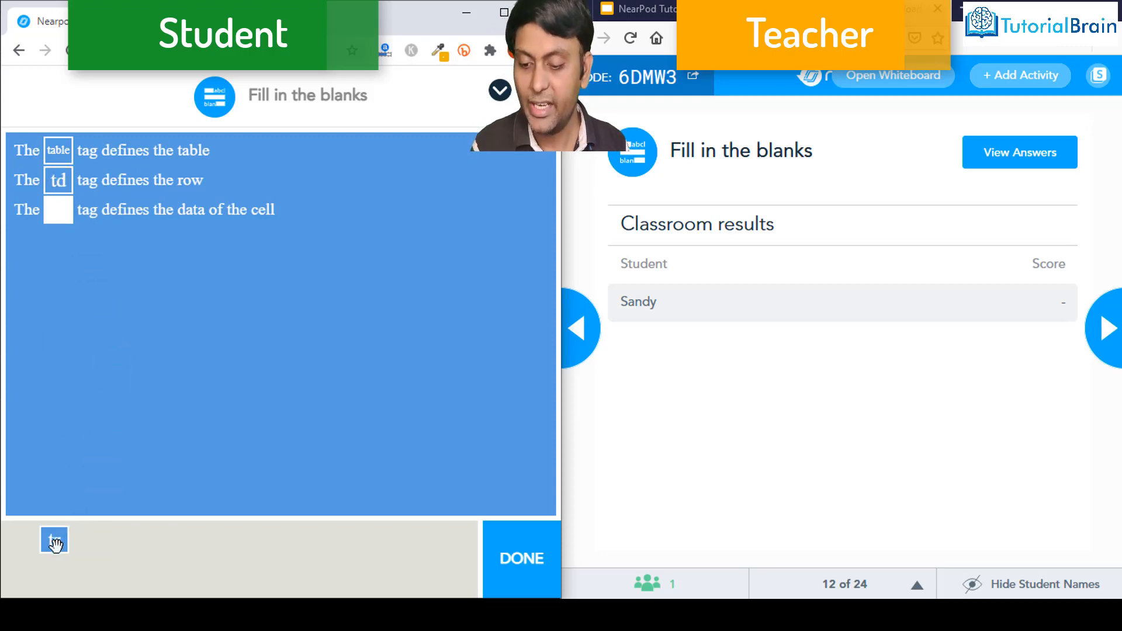
{"action": "left_click_drag", "start_coordinate": [52, 540], "coordinate": [58, 212]}
{"action": "left_click", "coordinate": [509, 577]}
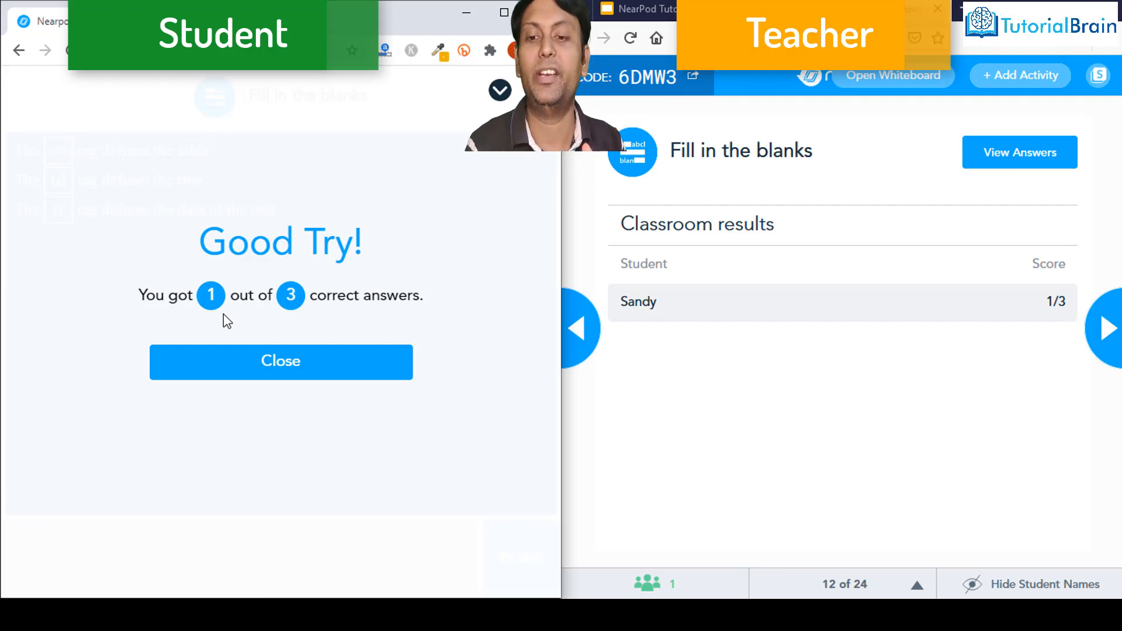
{"action": "left_click", "coordinate": [255, 362]}
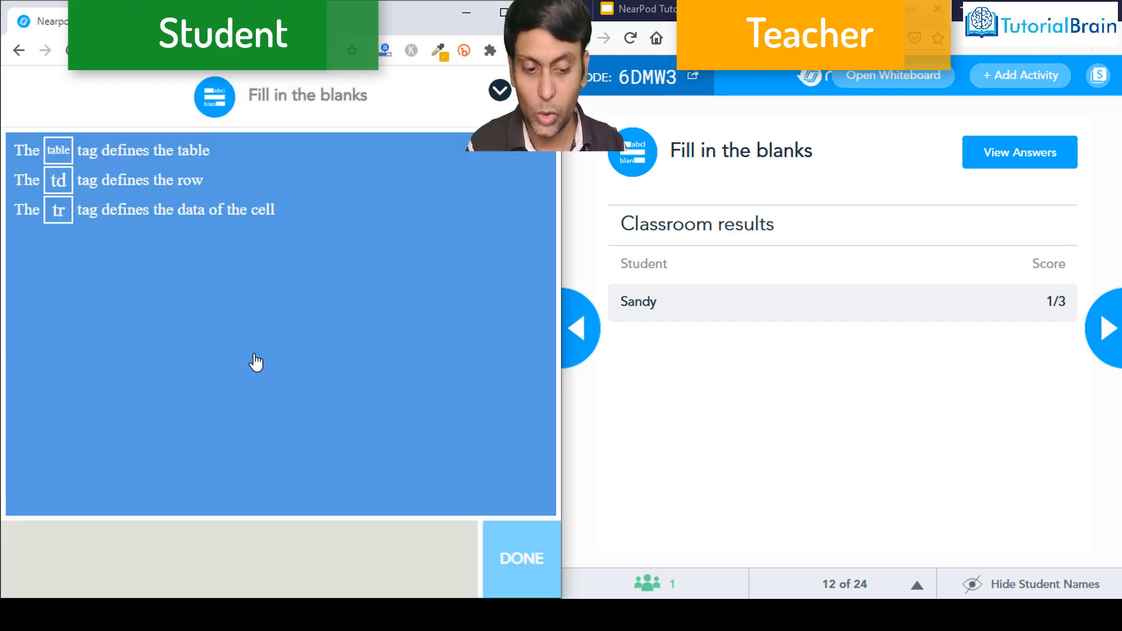
Check the correct fill-in-the-blanks answers in the teacher's view and advance past the "Take the Quiz." slide to the quiz.
{"action": "left_click", "coordinate": [1026, 153]}
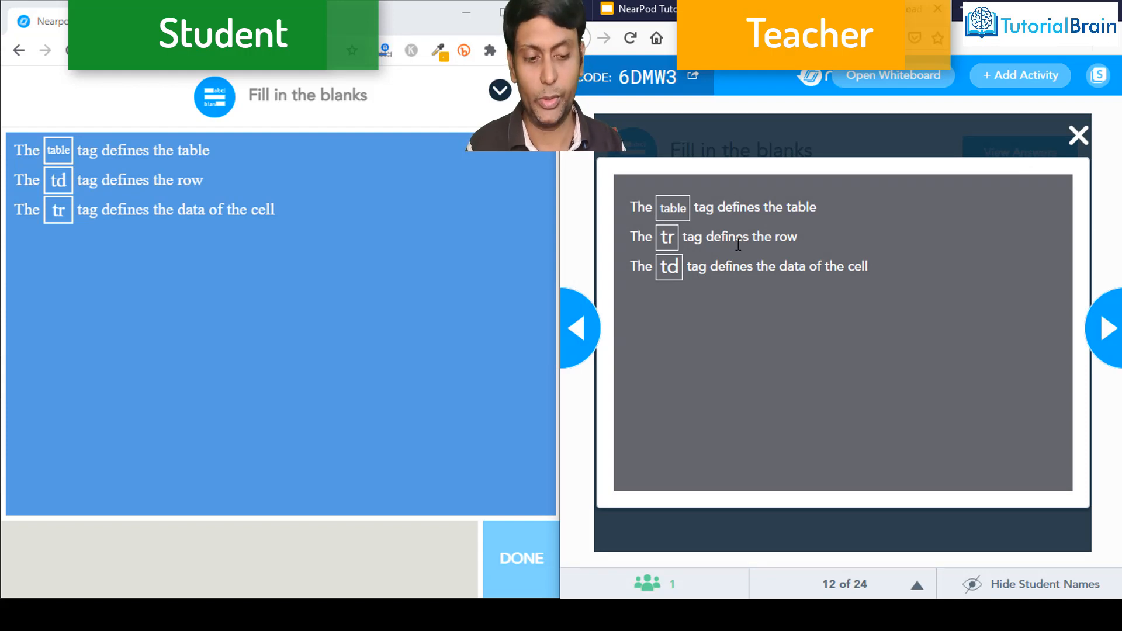
{"action": "left_click", "coordinate": [1077, 137]}
{"action": "left_click", "coordinate": [1103, 328]}
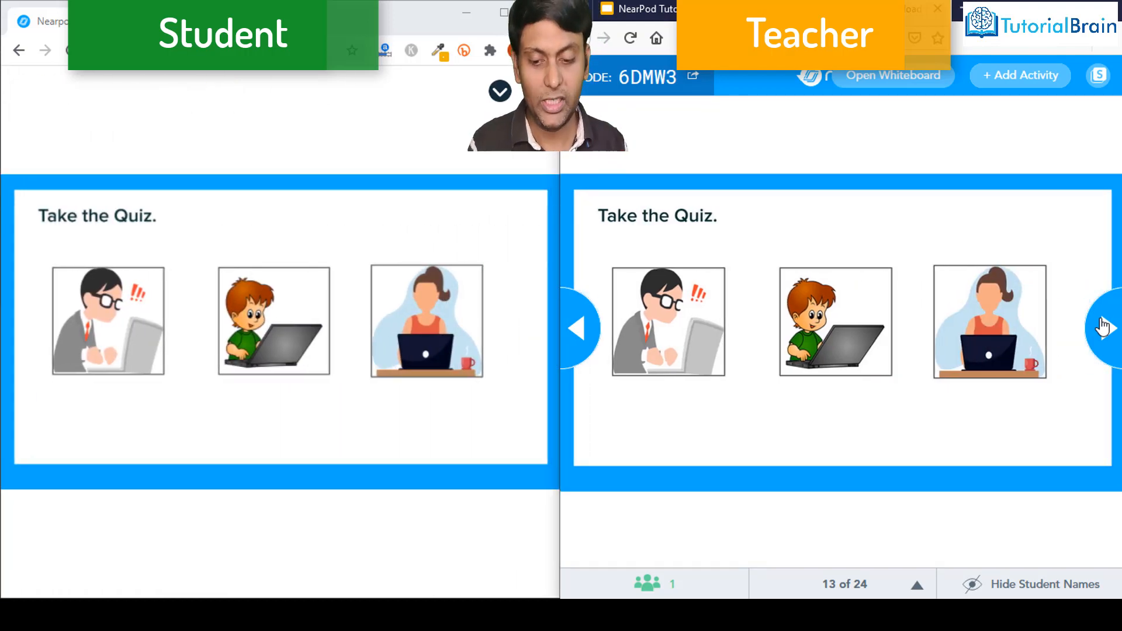
{"action": "left_click", "coordinate": [1103, 327]}
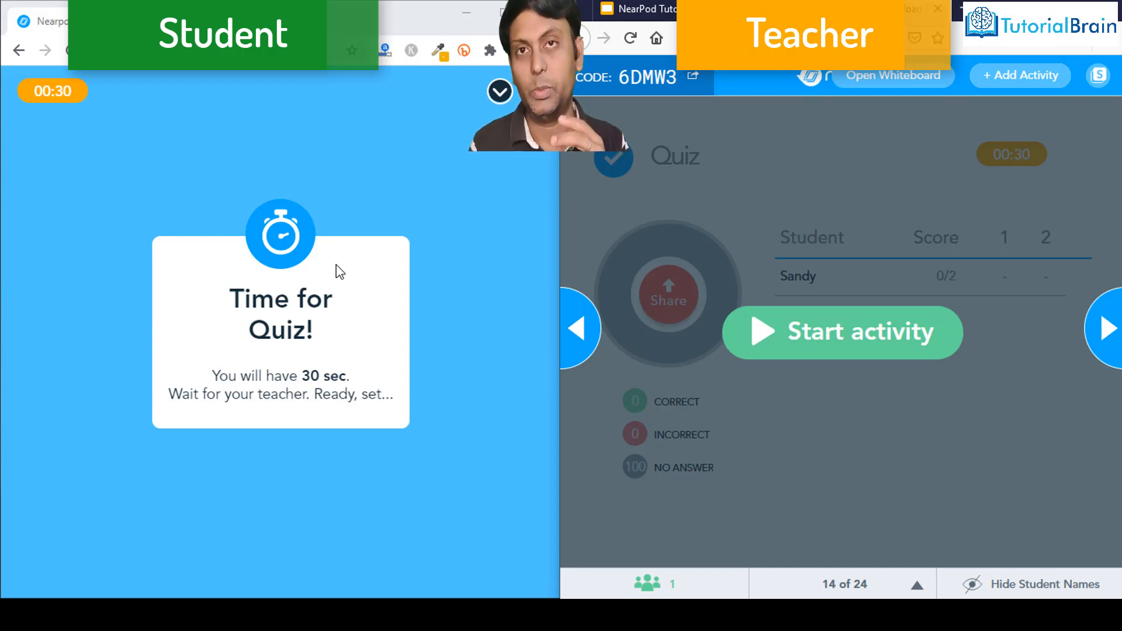
Start the timed quiz and, as the student, answer "Hyper Text Markup Language" and "Cascading Style system", submitting the answers.
{"action": "left_click", "coordinate": [818, 347]}
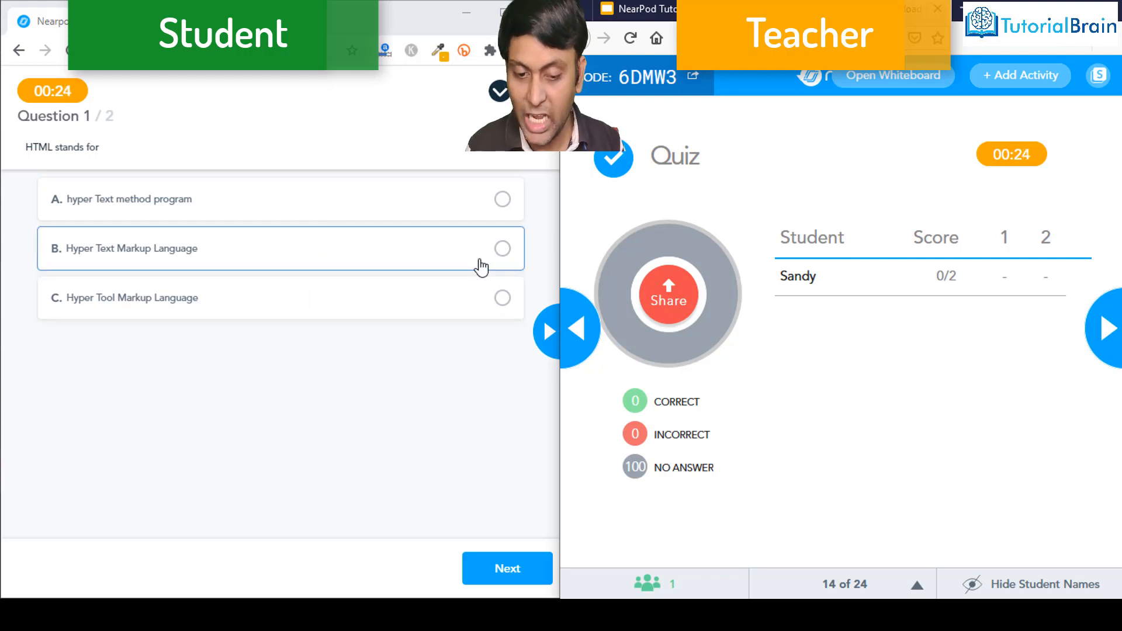
{"action": "left_click", "coordinate": [501, 249]}
{"action": "left_click", "coordinate": [508, 568]}
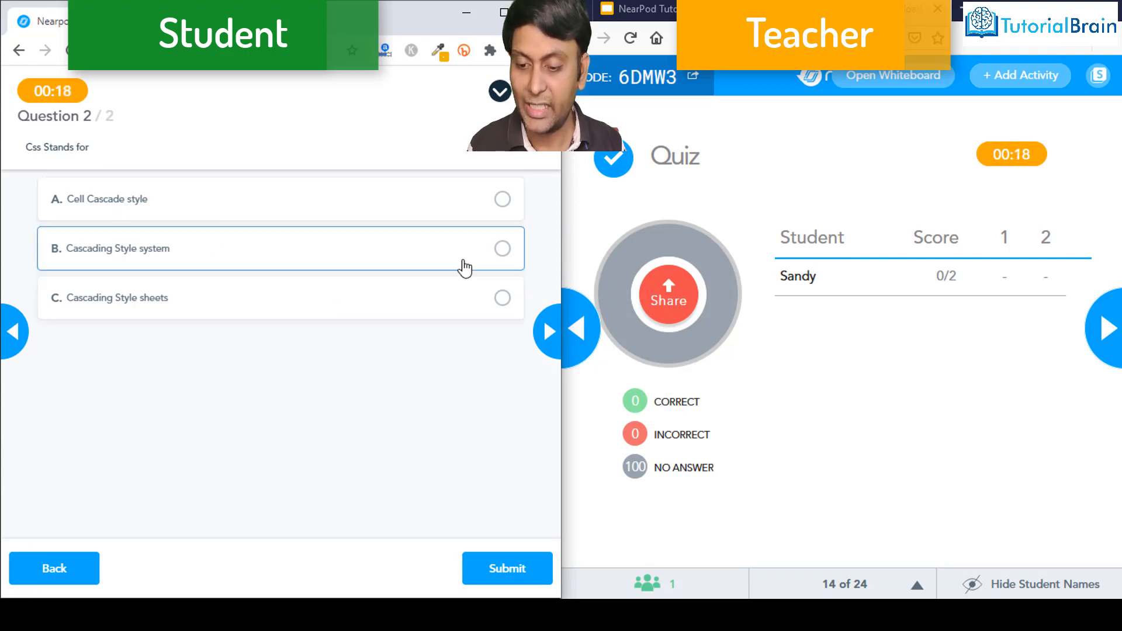
{"action": "left_click", "coordinate": [503, 251]}
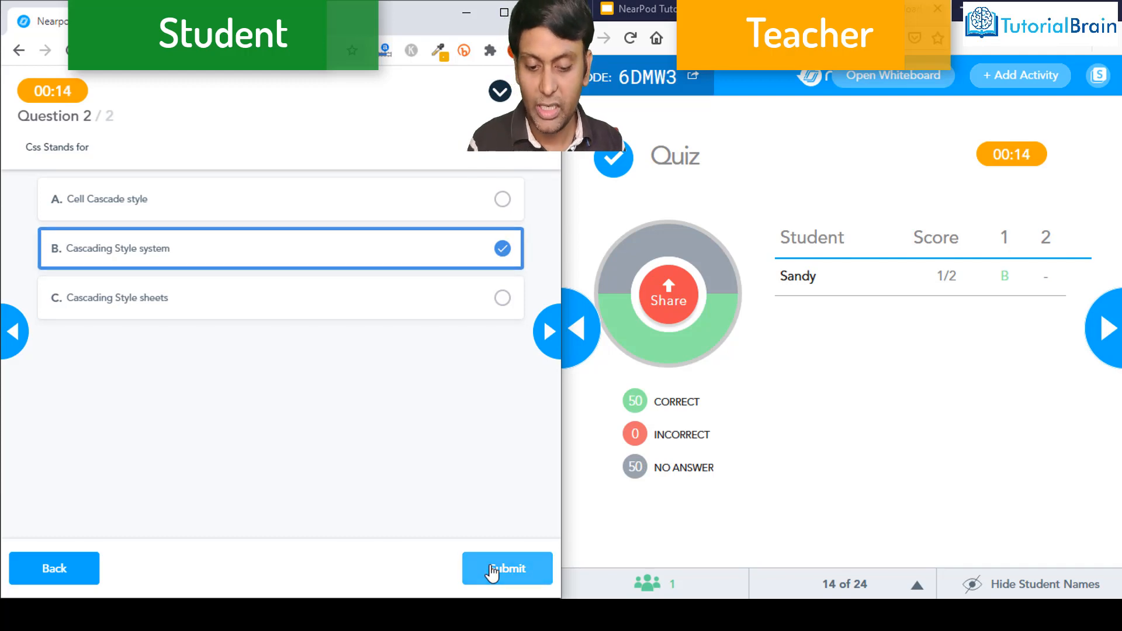
{"action": "left_click", "coordinate": [512, 570]}
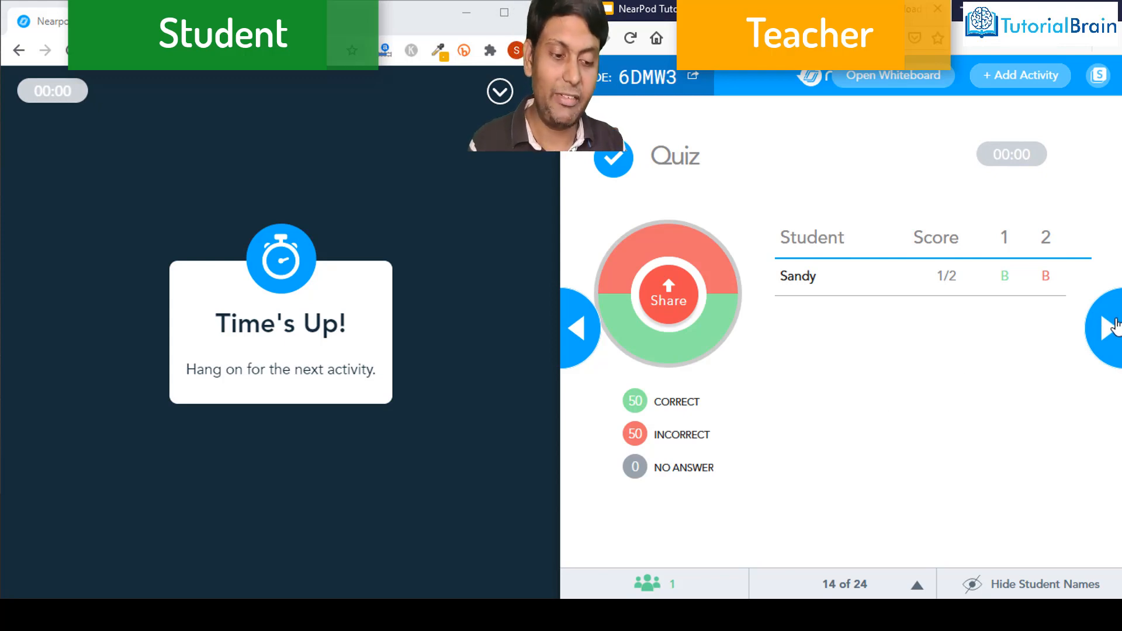
Advance to the Time to Climb activity, choose the Himalaya theme, and open the game for players.
{"action": "left_click", "coordinate": [1109, 328]}
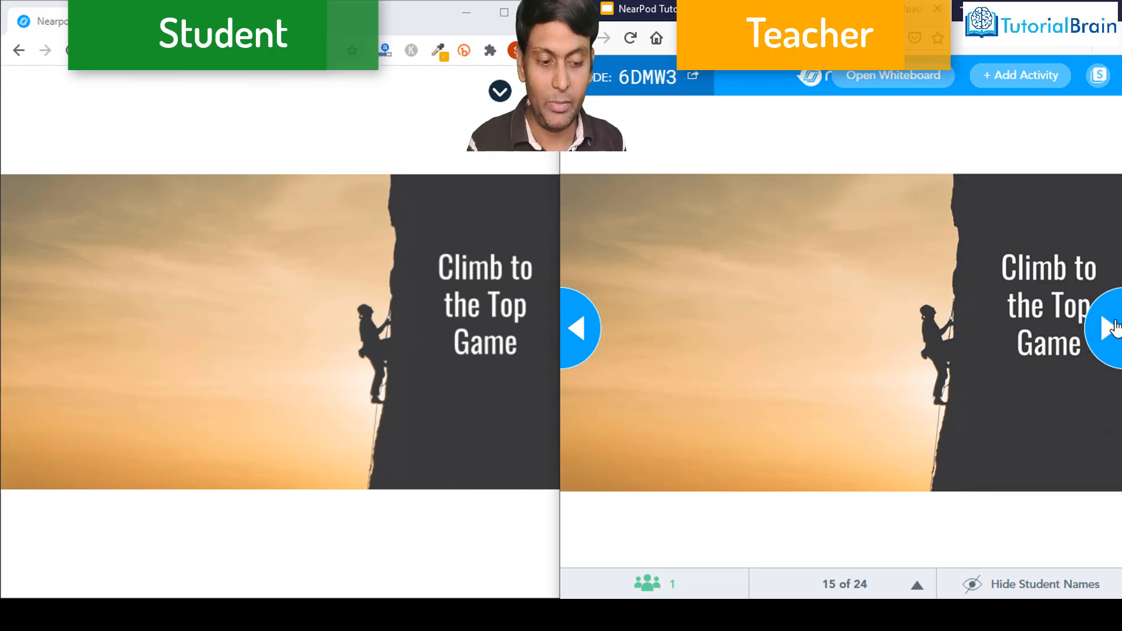
{"action": "left_click", "coordinate": [1109, 327]}
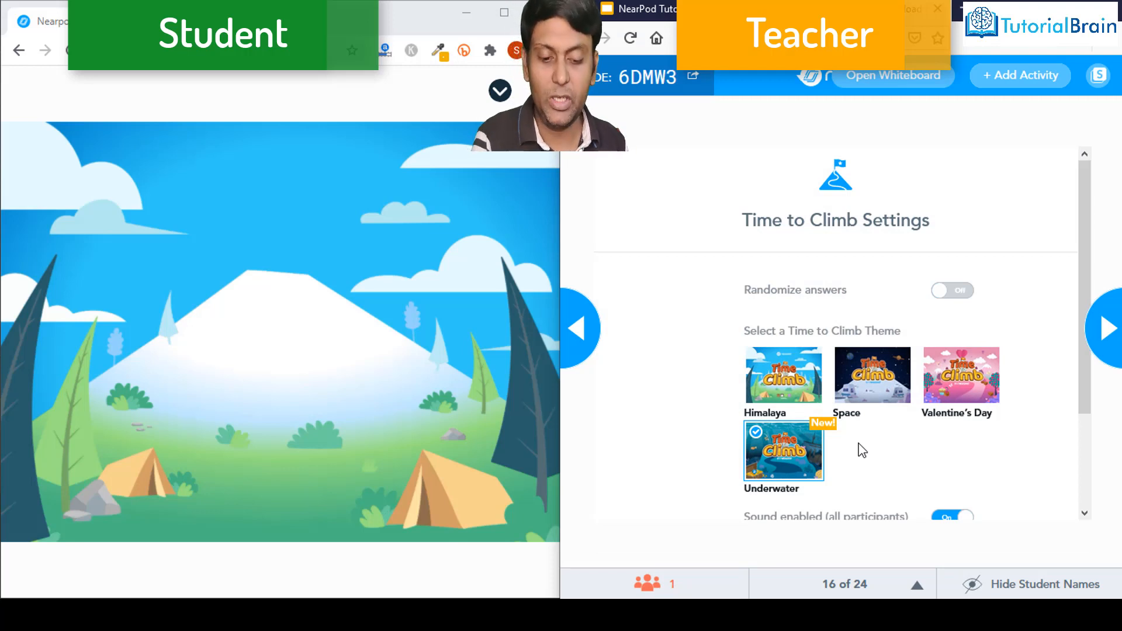
{"action": "left_click", "coordinate": [786, 387]}
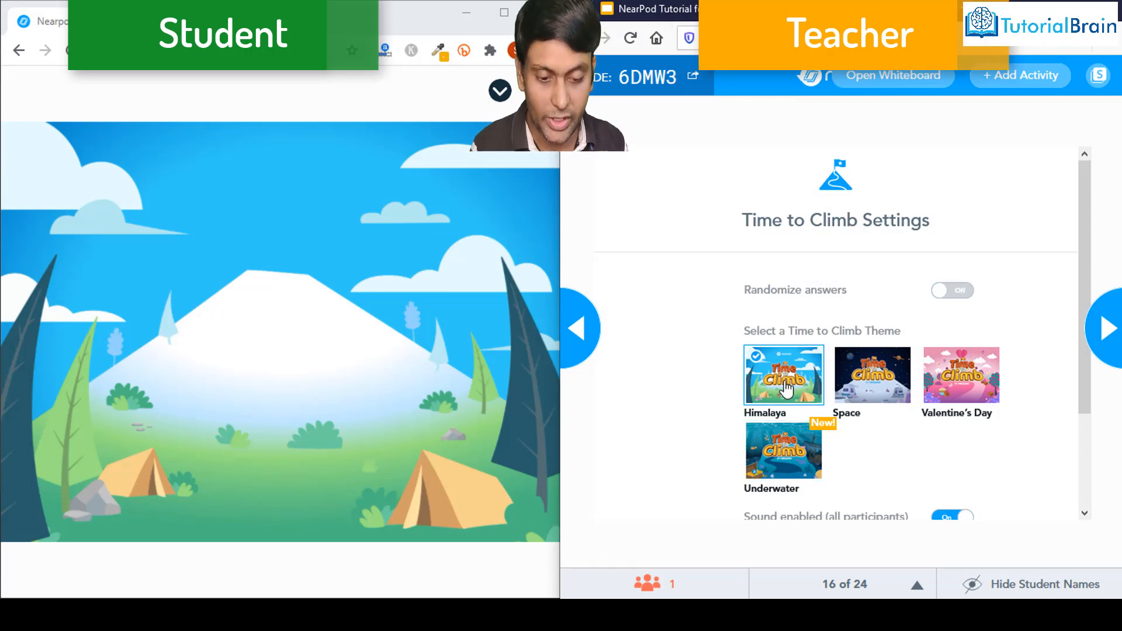
{"action": "scroll", "coordinate": [786, 387], "scroll_direction": "down", "scroll_amount": 2}
{"action": "left_click", "coordinate": [797, 467]}
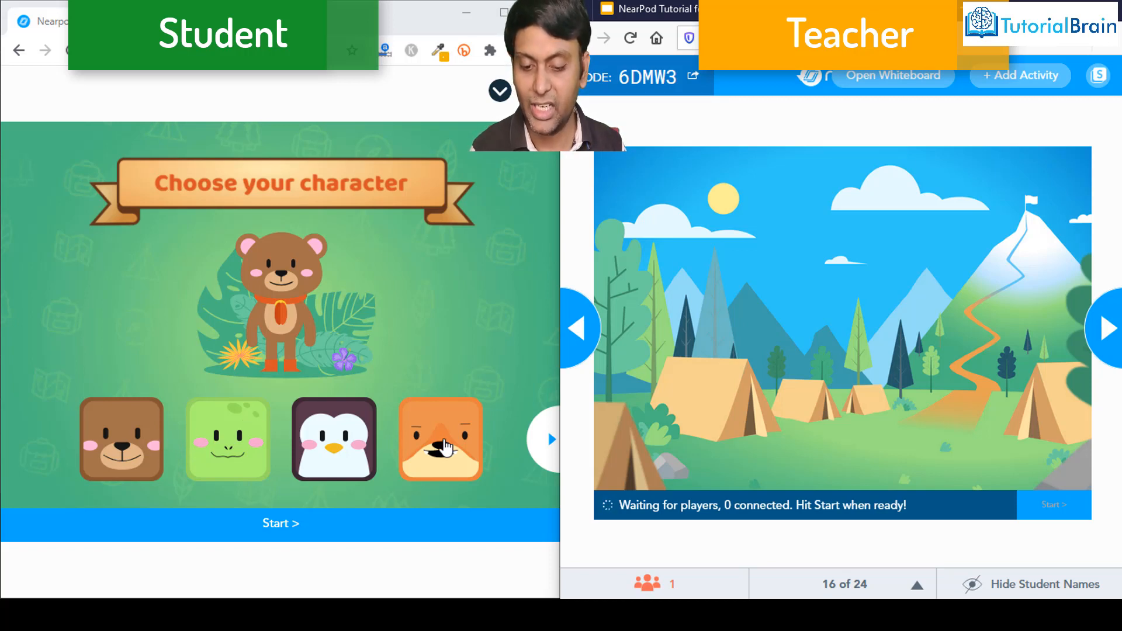
Choose the fox character as the student and join the Time to Climb game.
{"action": "left_click", "coordinate": [444, 447]}
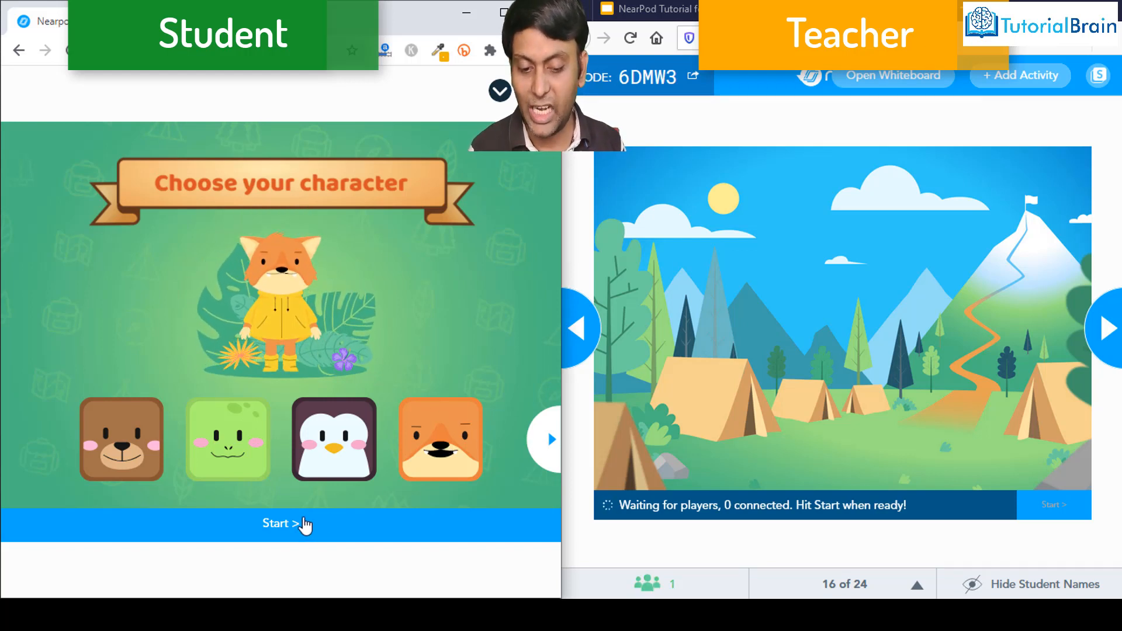
{"action": "left_click", "coordinate": [281, 523]}
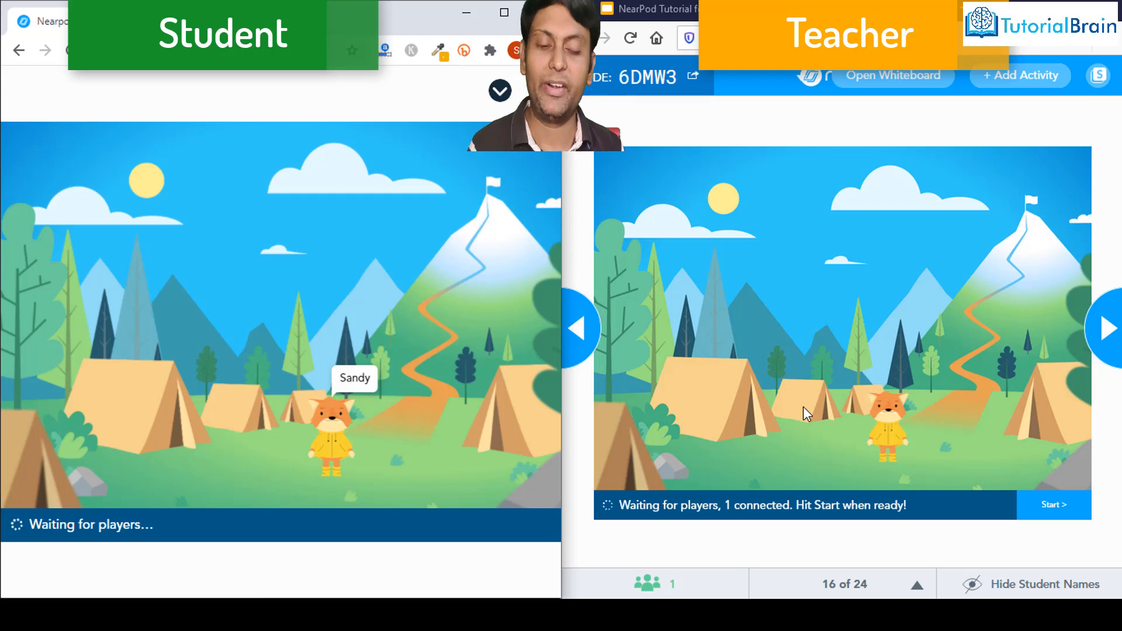
Start the Time to Climb game and, as the student, answer the meta author question with <meta author="TutorialBrain">.
{"action": "left_click", "coordinate": [1041, 512]}
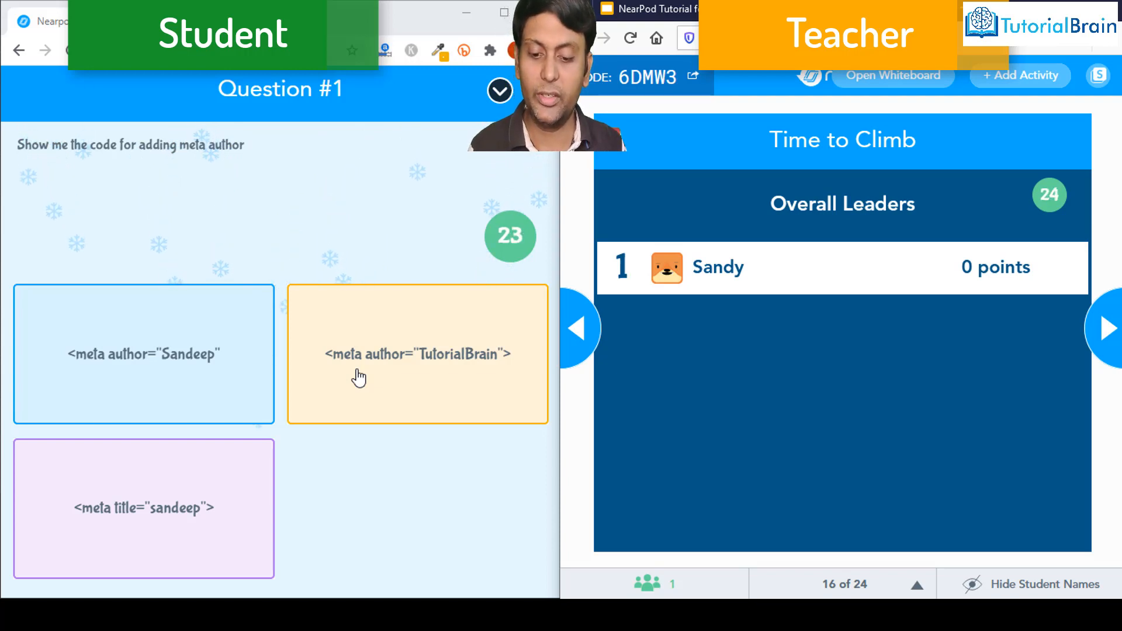
{"action": "left_click", "coordinate": [358, 377]}
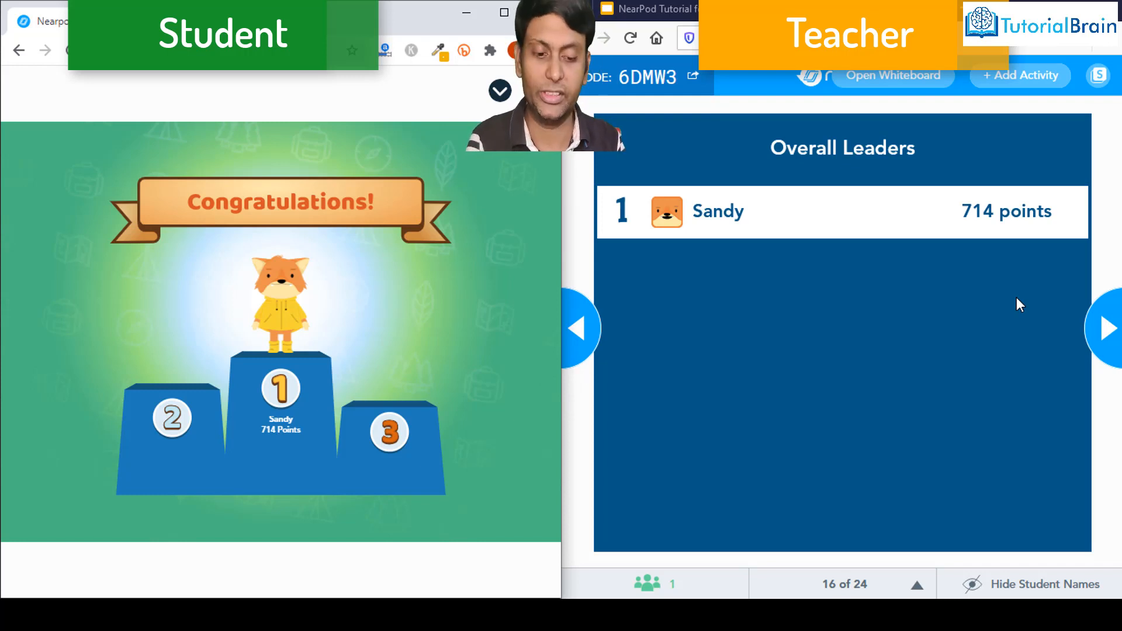
Advance past the "Watch the video and complete the activity" slide and set the interactive video to Students play.
{"action": "left_click", "coordinate": [1103, 327]}
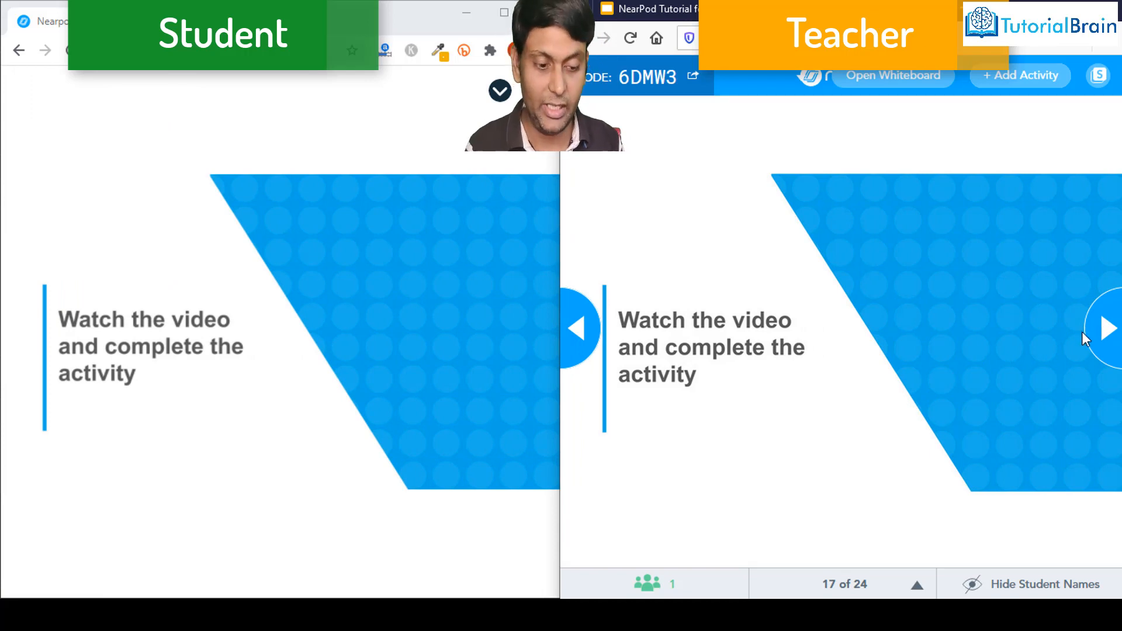
{"action": "left_click", "coordinate": [1100, 339]}
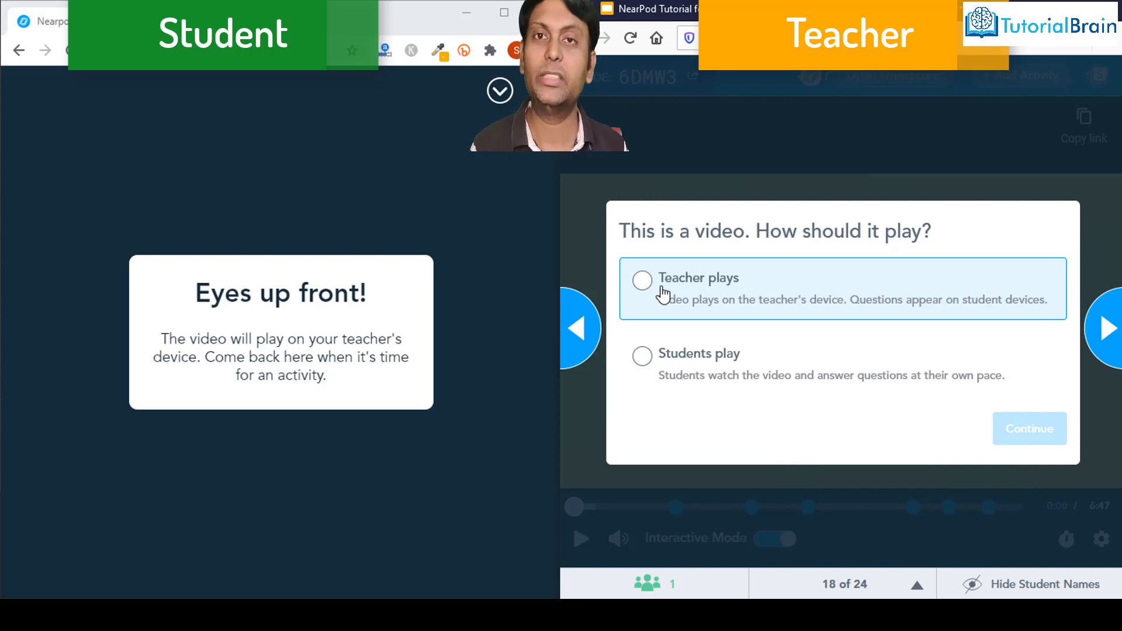
{"action": "left_click", "coordinate": [660, 366]}
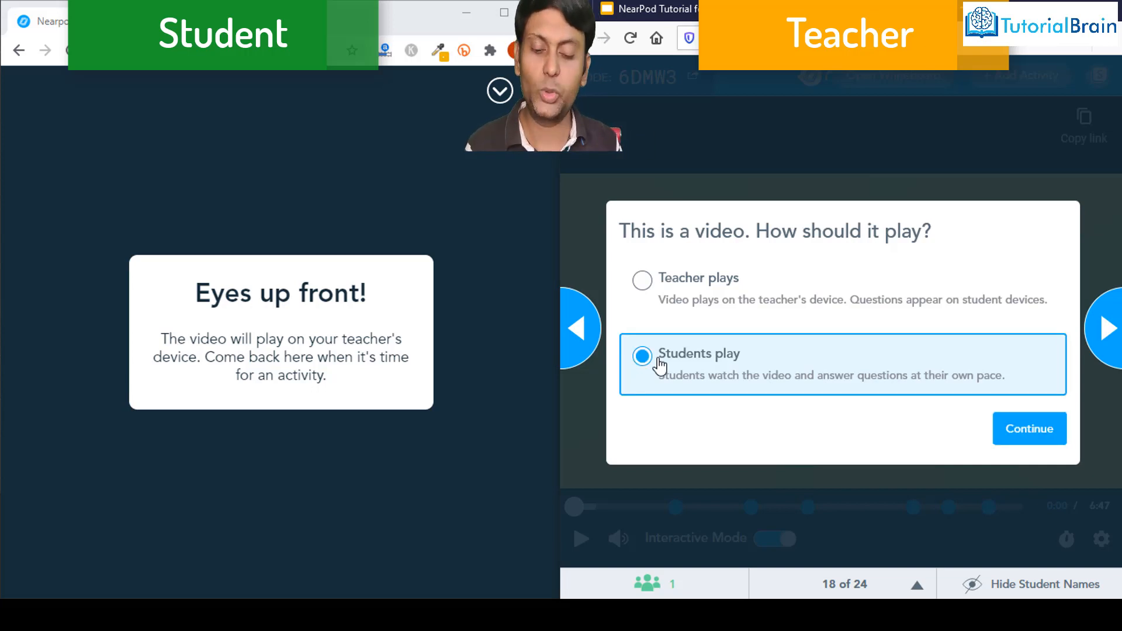
{"action": "left_click", "coordinate": [1022, 432]}
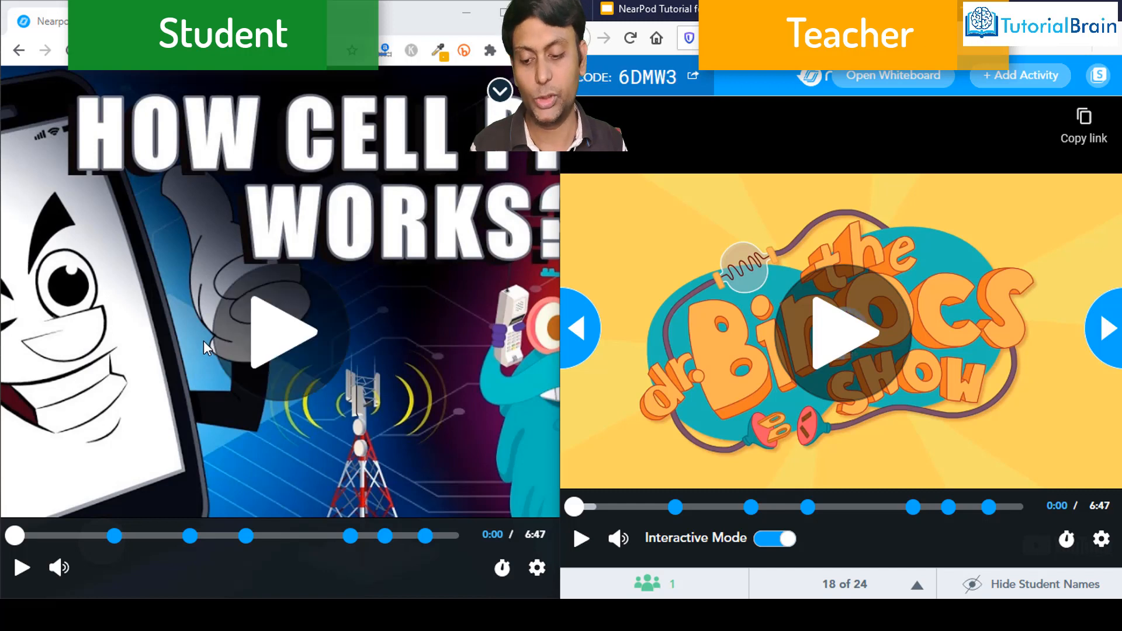
As the student, play the cell phone video from about 1:25, just before its first question, and mute the sound.
{"action": "left_click", "coordinate": [21, 570]}
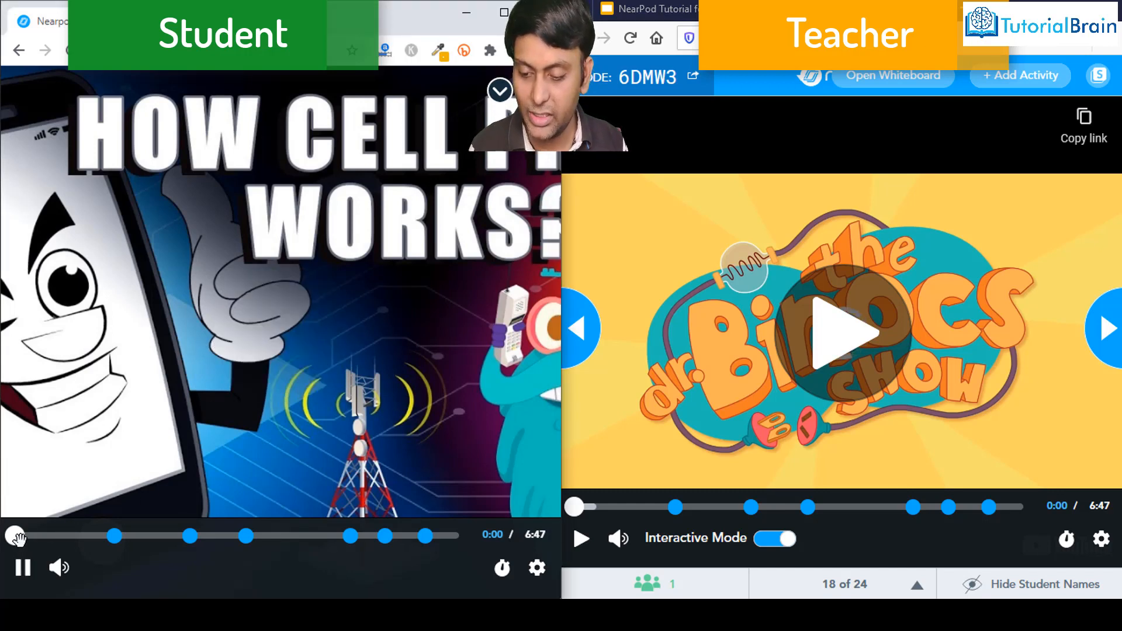
{"action": "left_click_drag", "start_coordinate": [18, 536], "coordinate": [111, 537]}
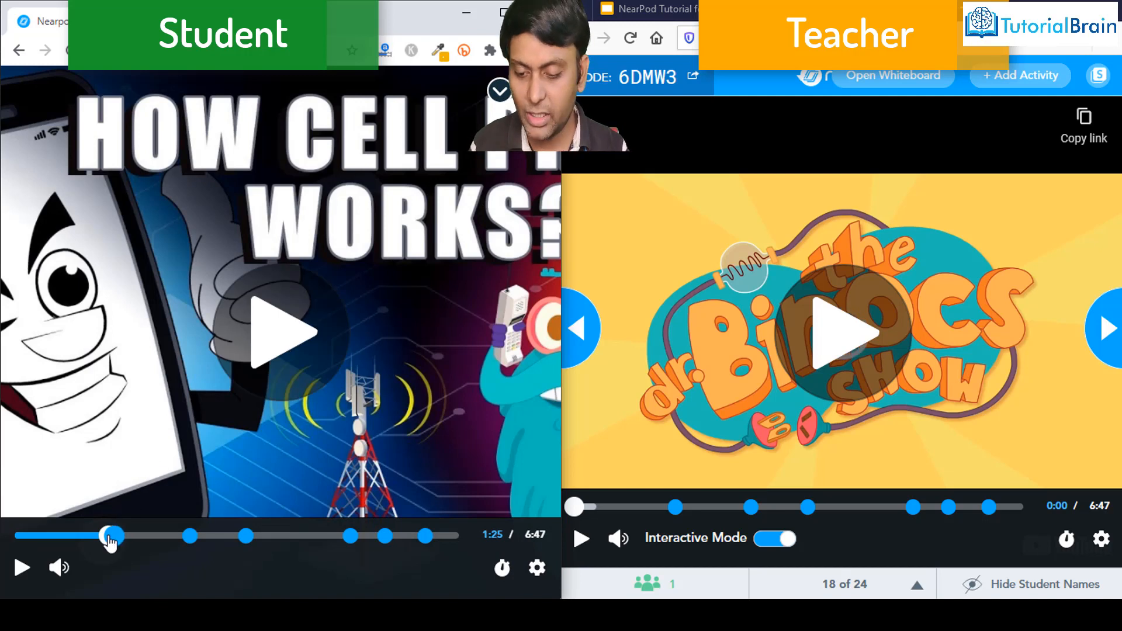
{"action": "left_click", "coordinate": [279, 329]}
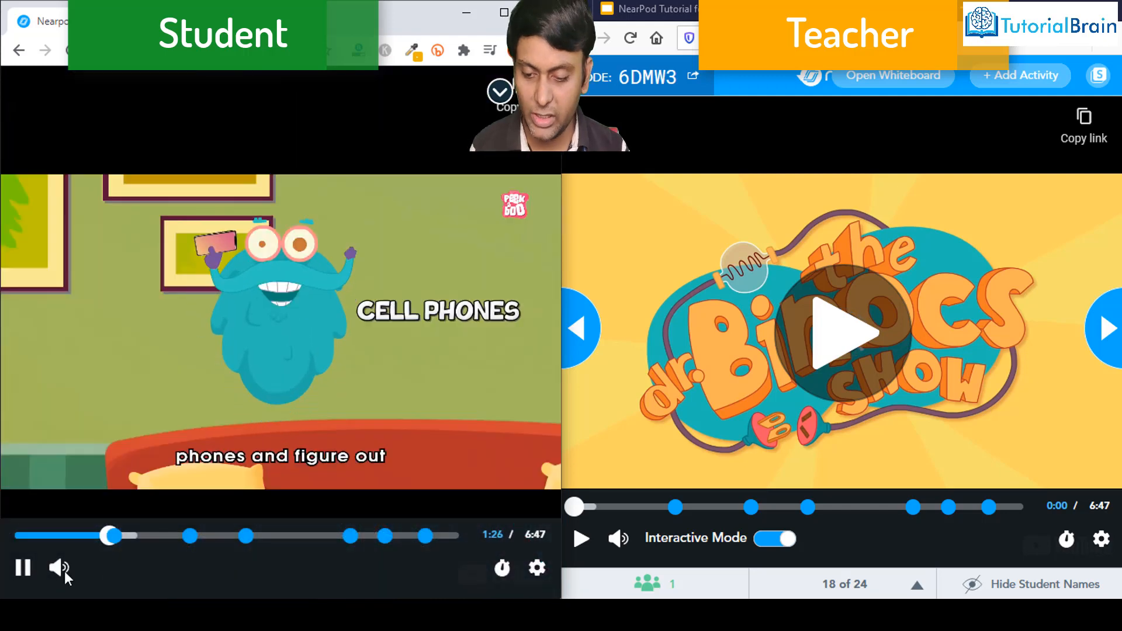
{"action": "mouse_move", "coordinate": [65, 570]}
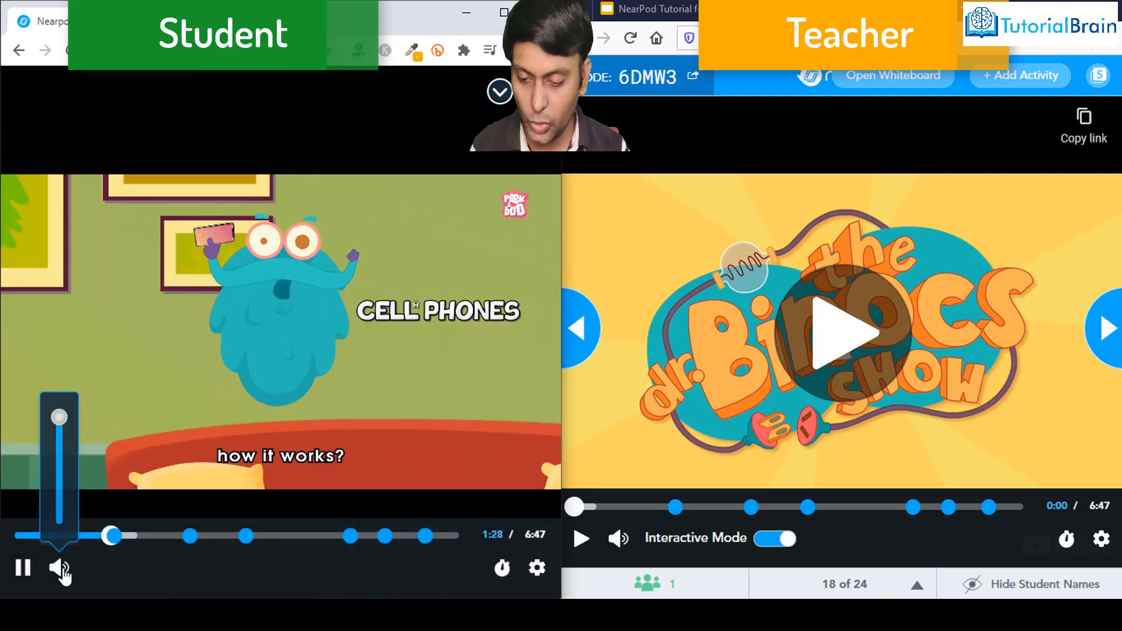
{"action": "left_click", "coordinate": [60, 568]}
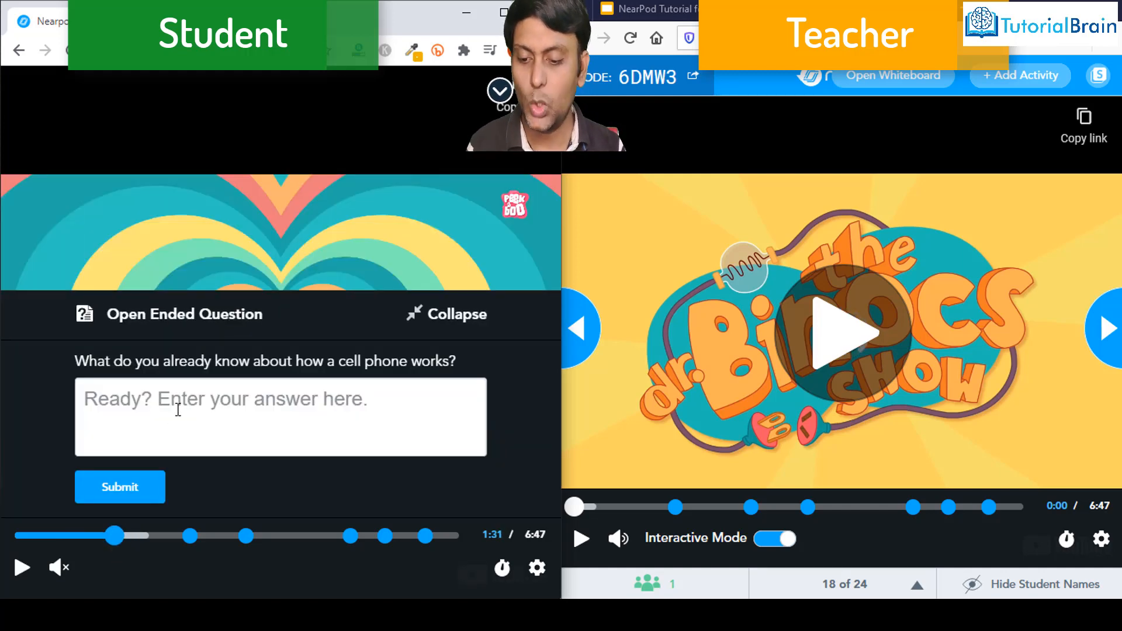
Answer the video's open-ended question with "kjhsakjfdskdfsd", submit it, and continue playing the video.
{"action": "left_click", "coordinate": [178, 410]}
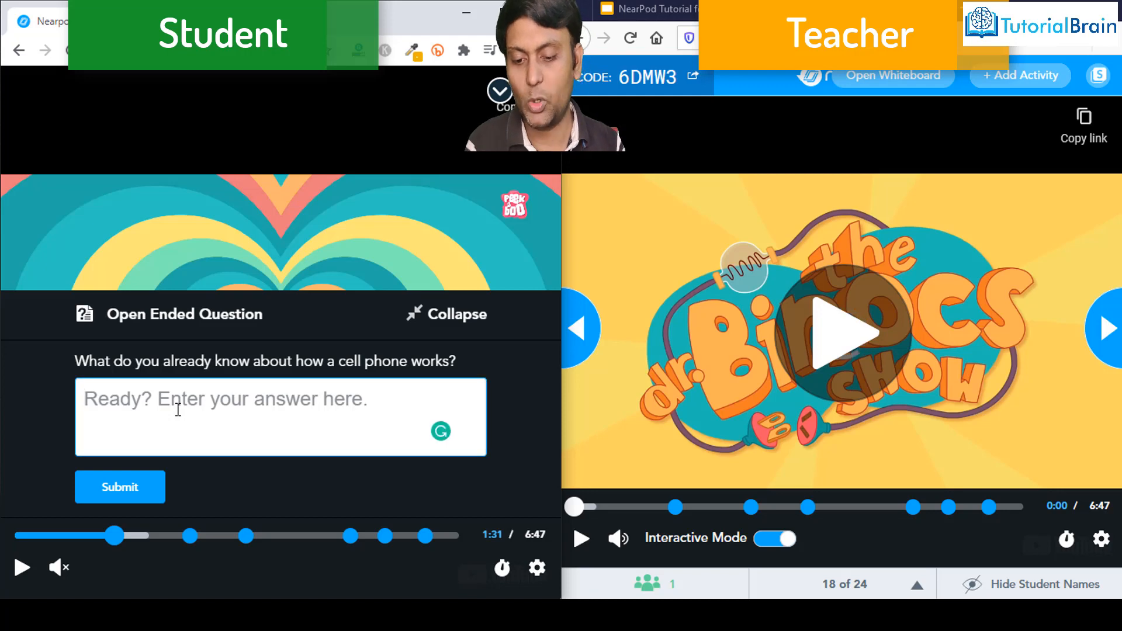
{"action": "type", "text": "k"}
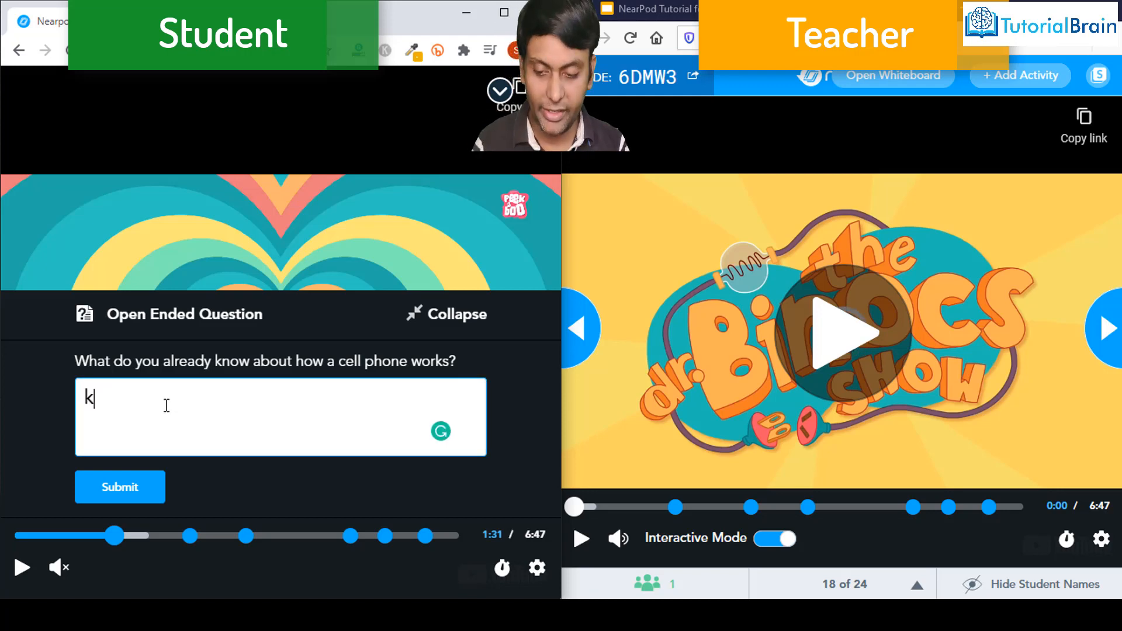
{"action": "type", "text": "jhsakjfdskdfsd"}
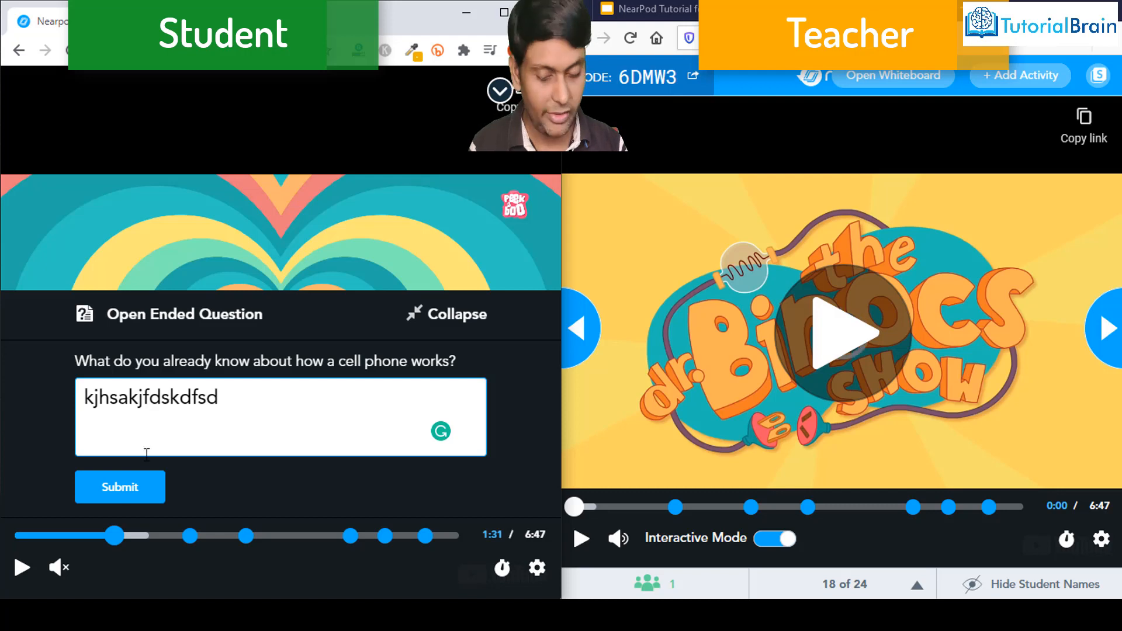
{"action": "left_click", "coordinate": [124, 501]}
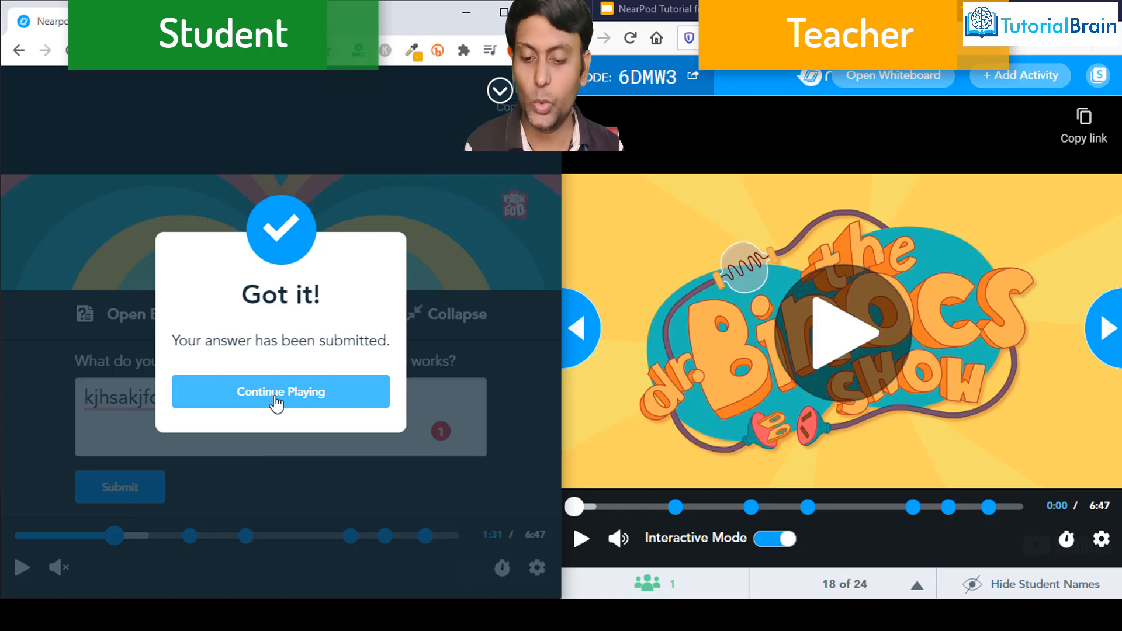
{"action": "left_click", "coordinate": [276, 403]}
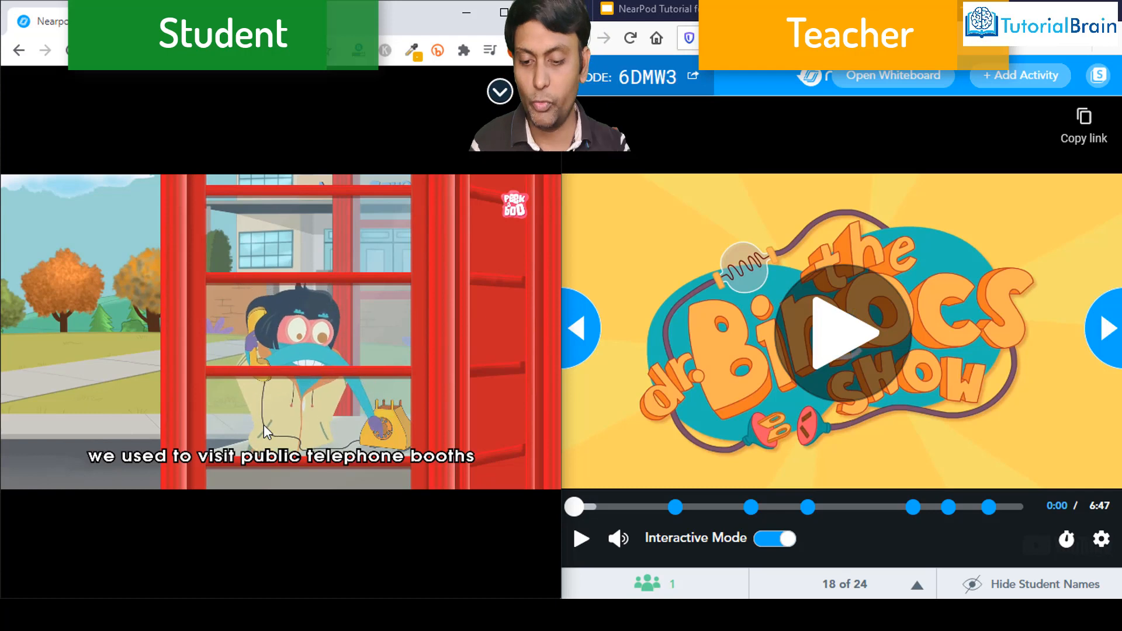
{"action": "mouse_move", "coordinate": [264, 424]}
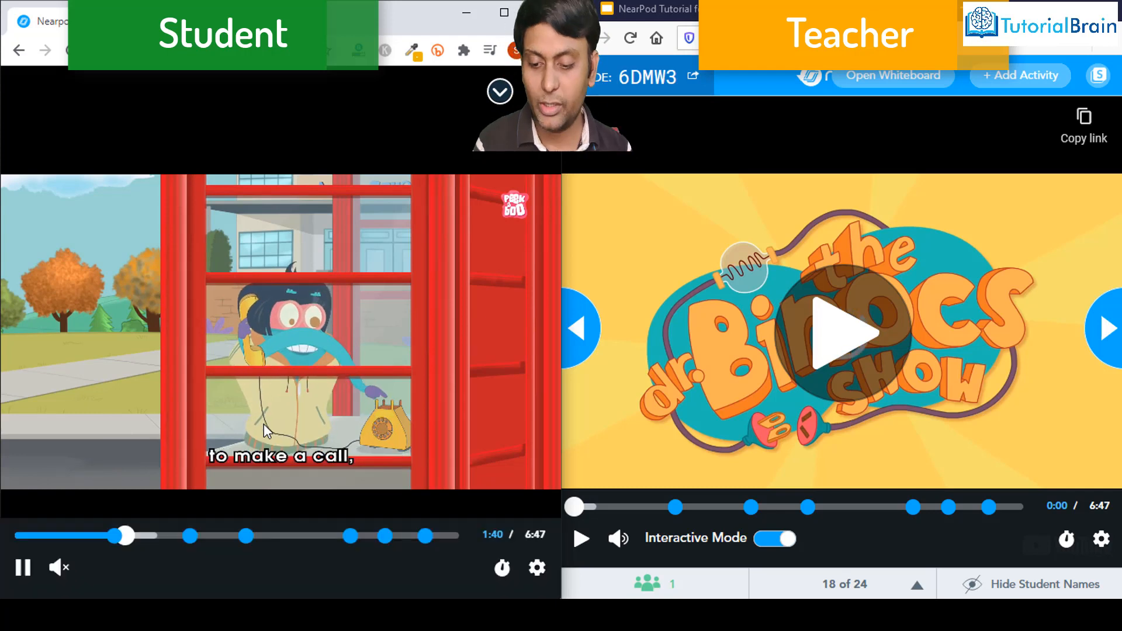
Advance past the "Reference Link" slide to the HTML tutorial web page and look through it as the student.
{"action": "left_click", "coordinate": [1107, 329]}
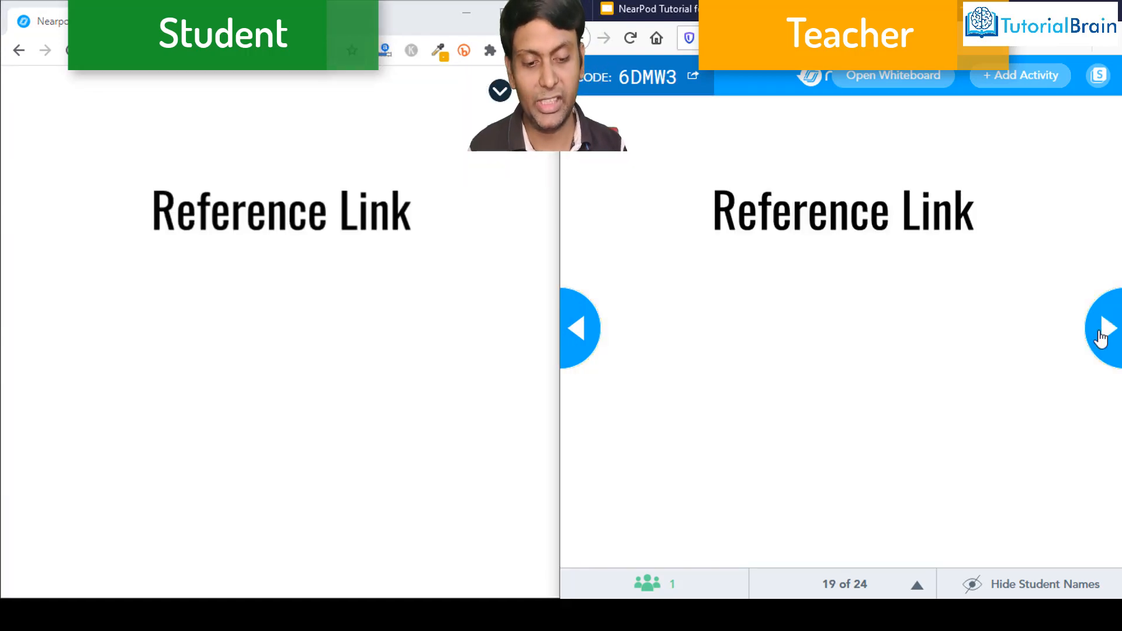
{"action": "left_click", "coordinate": [1100, 334]}
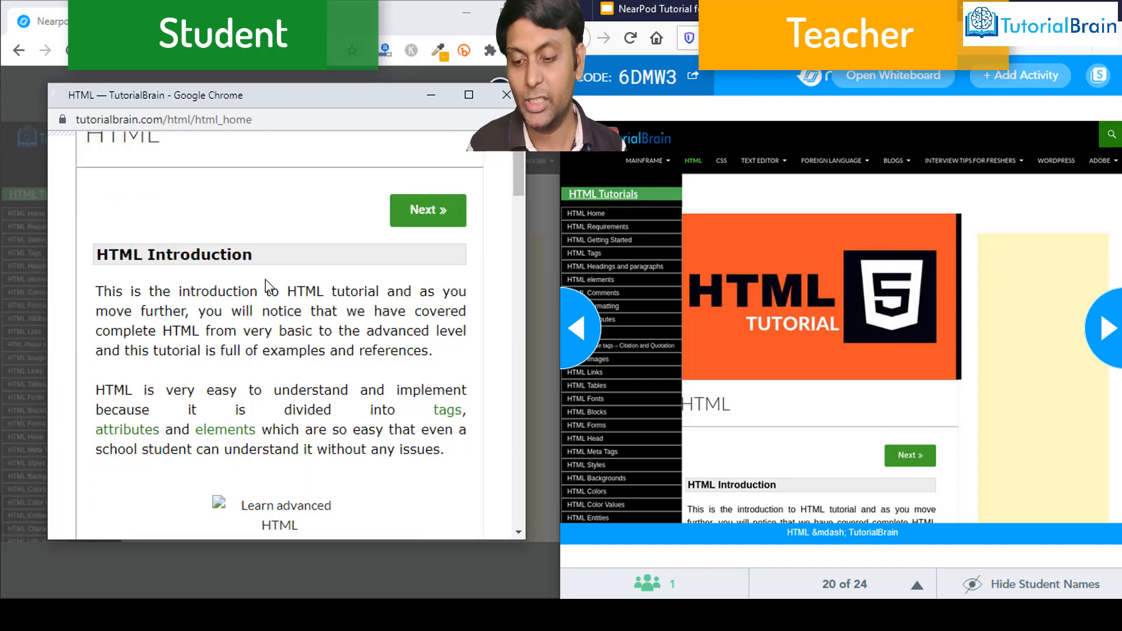
{"action": "scroll", "coordinate": [269, 286], "scroll_direction": "down", "scroll_amount": 4}
{"action": "scroll", "coordinate": [269, 286], "scroll_direction": "down", "scroll_amount": 7}
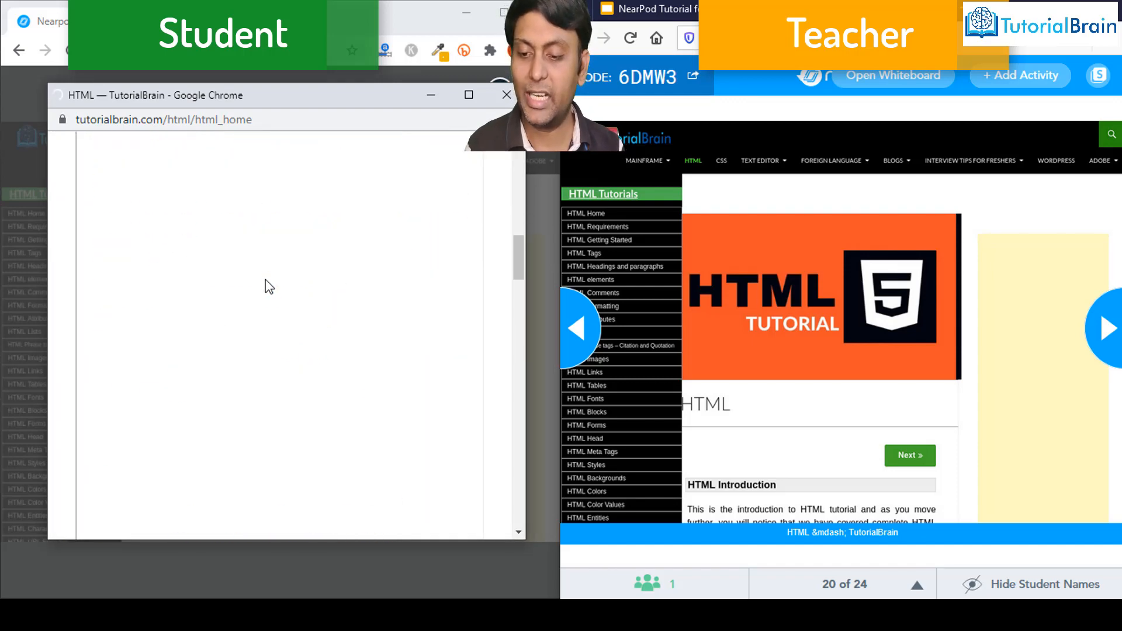
{"action": "scroll", "coordinate": [269, 287], "scroll_direction": "up", "scroll_amount": 12}
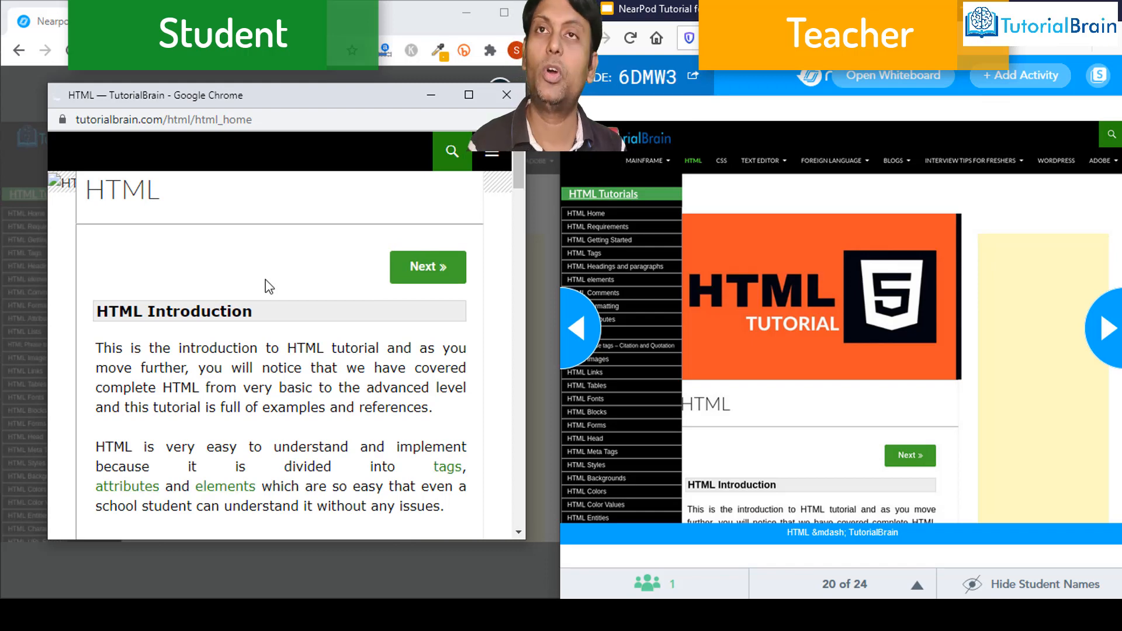
Advance to the virtual tour of the monument and fountain and look around it in both the teacher's and student's views.
{"action": "left_click", "coordinate": [1104, 328]}
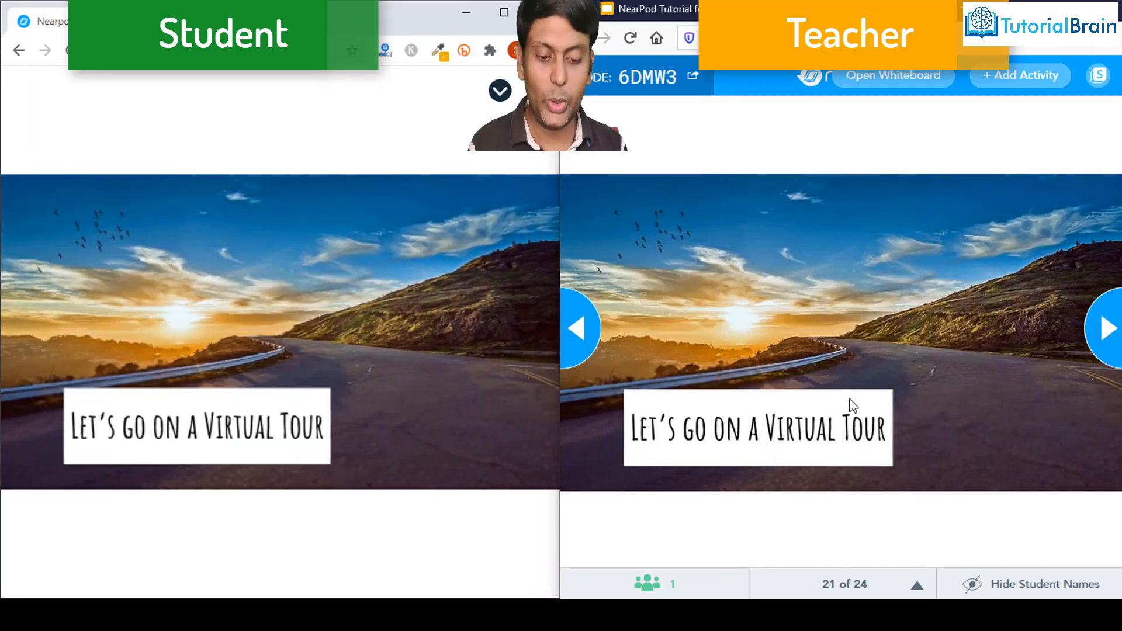
{"action": "left_click", "coordinate": [1118, 335]}
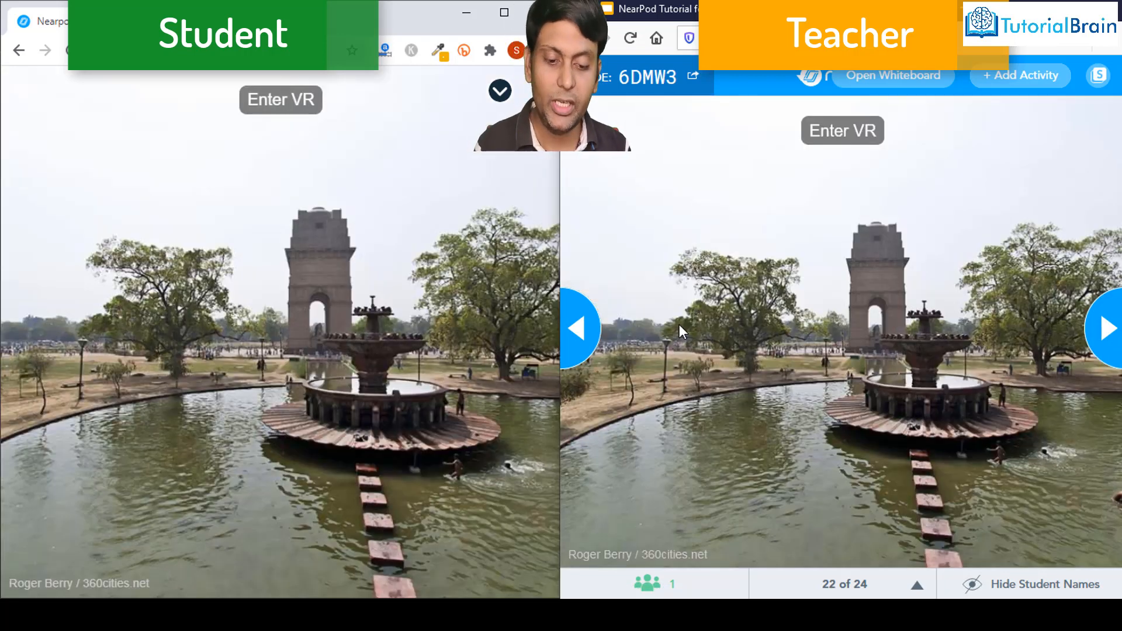
{"action": "left_click_drag", "start_coordinate": [680, 332], "coordinate": [875, 353]}
{"action": "left_click_drag", "start_coordinate": [135, 392], "coordinate": [175, 378]}
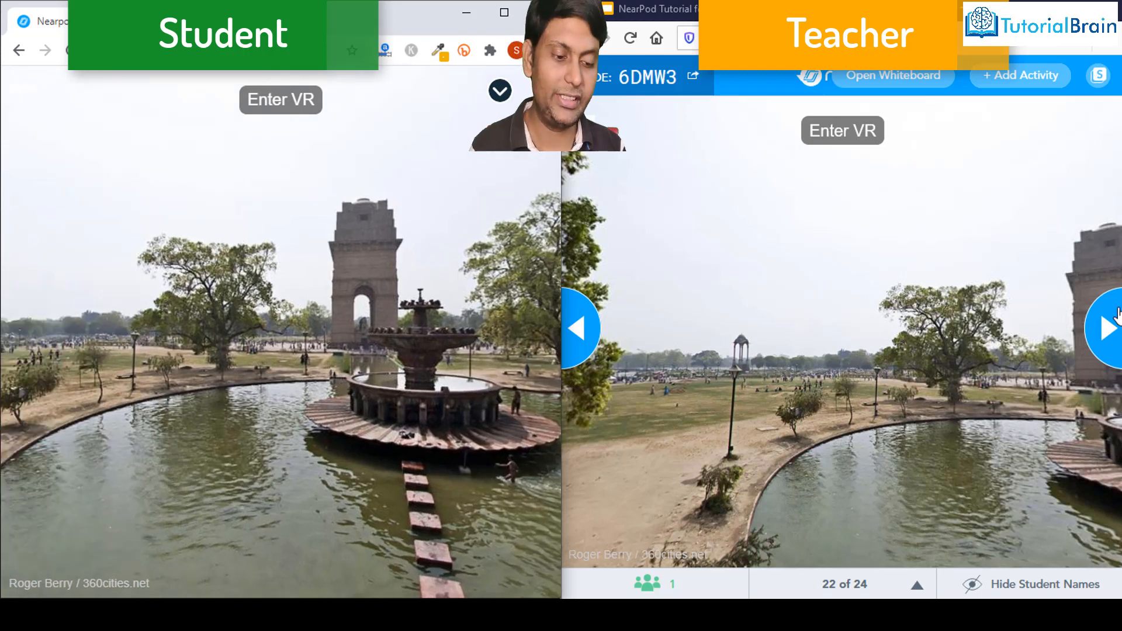
Advance past the feedback slide to the "Your Feedback Please!!!" poll and submit "Happy" as the student.
{"action": "left_click", "coordinate": [1115, 319]}
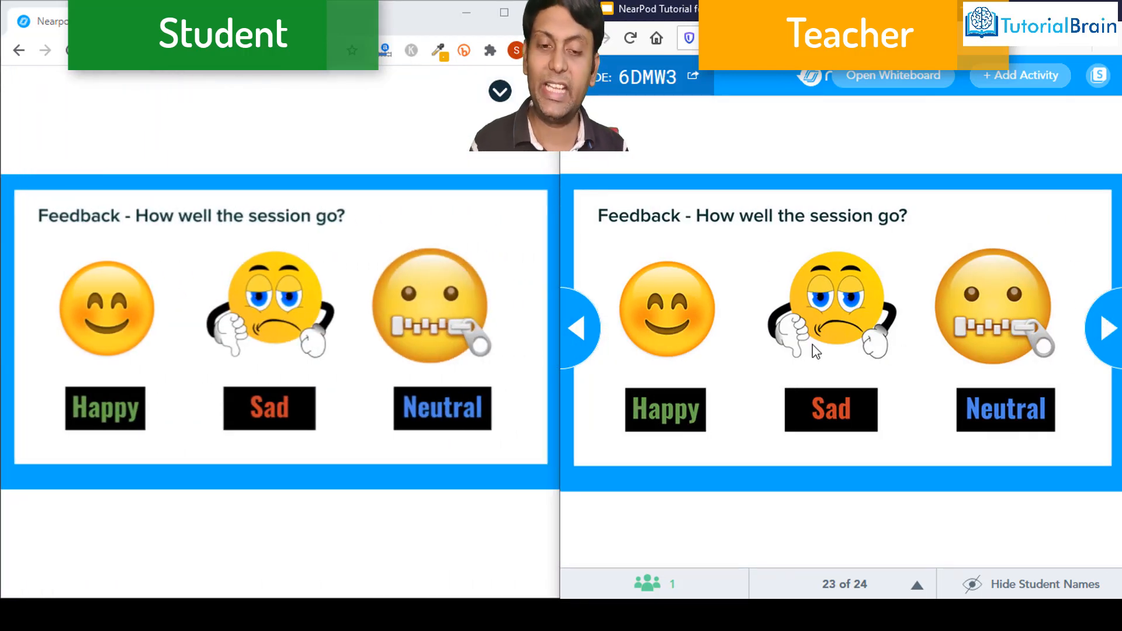
{"action": "left_click", "coordinate": [1102, 325]}
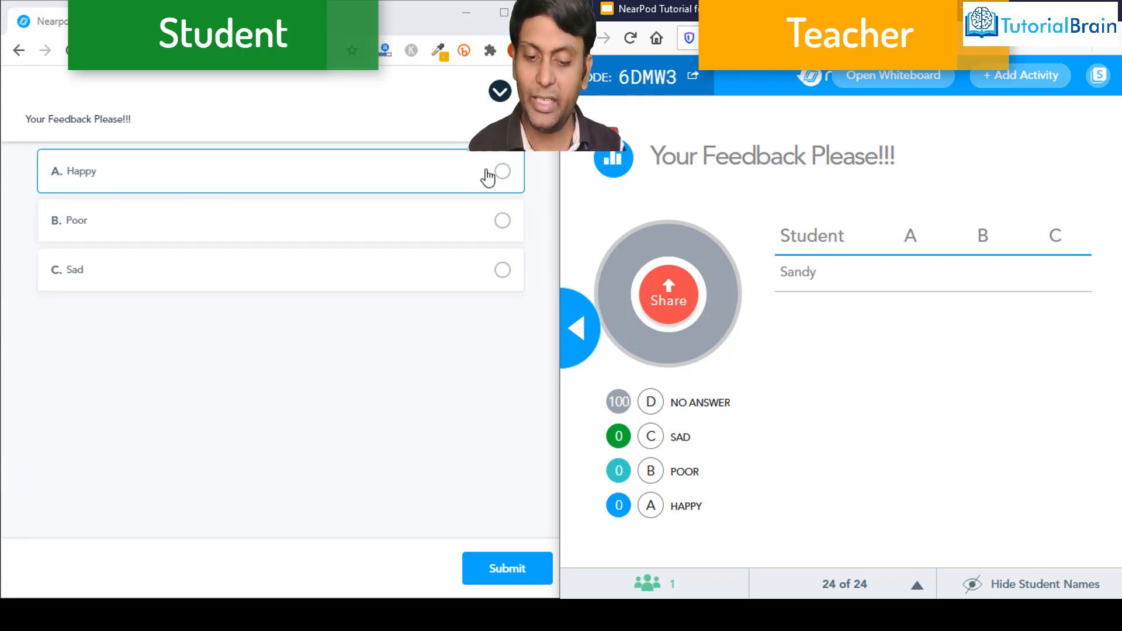
{"action": "left_click", "coordinate": [497, 190]}
{"action": "left_click", "coordinate": [483, 565]}
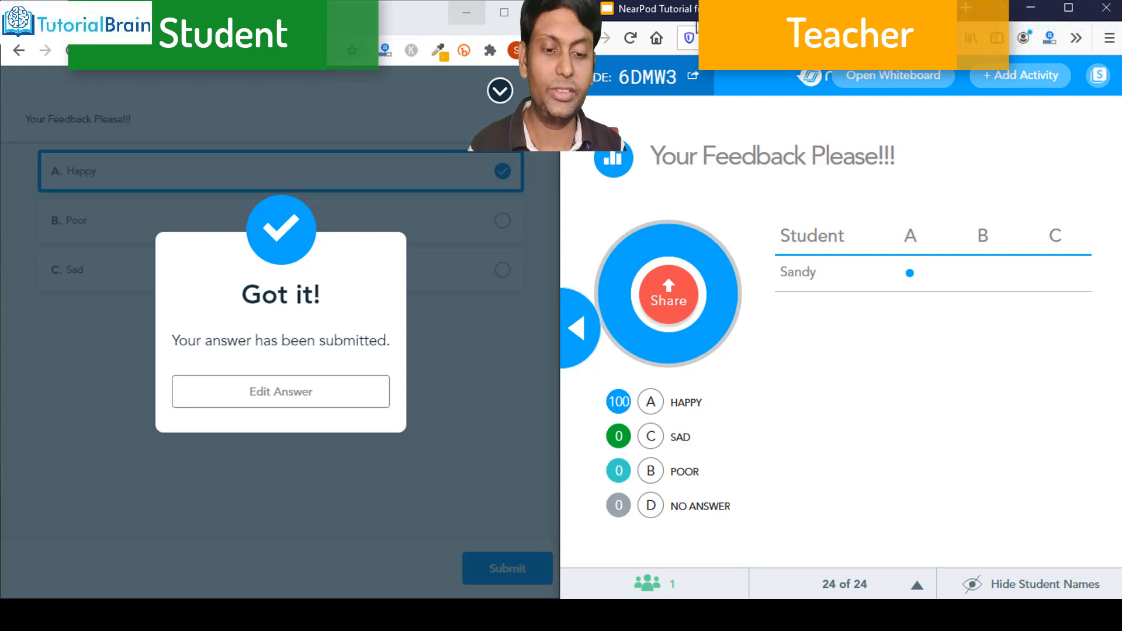
Maximize the teacher's window and end the live session for all logged-in students.
{"action": "left_click", "coordinate": [1067, 9]}
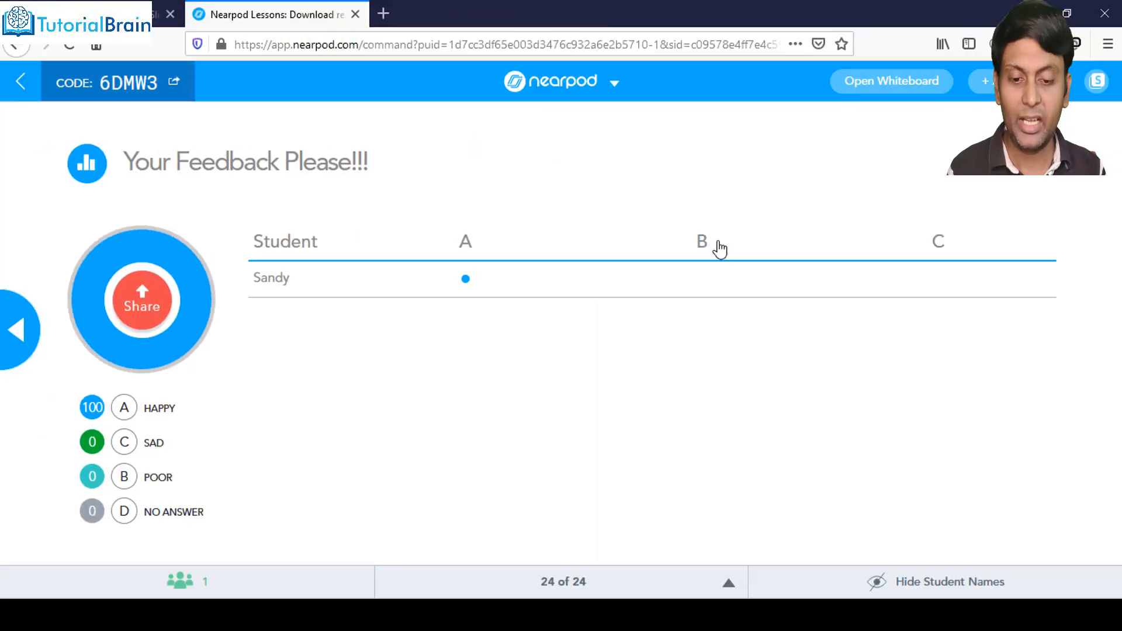
{"action": "left_click", "coordinate": [610, 84]}
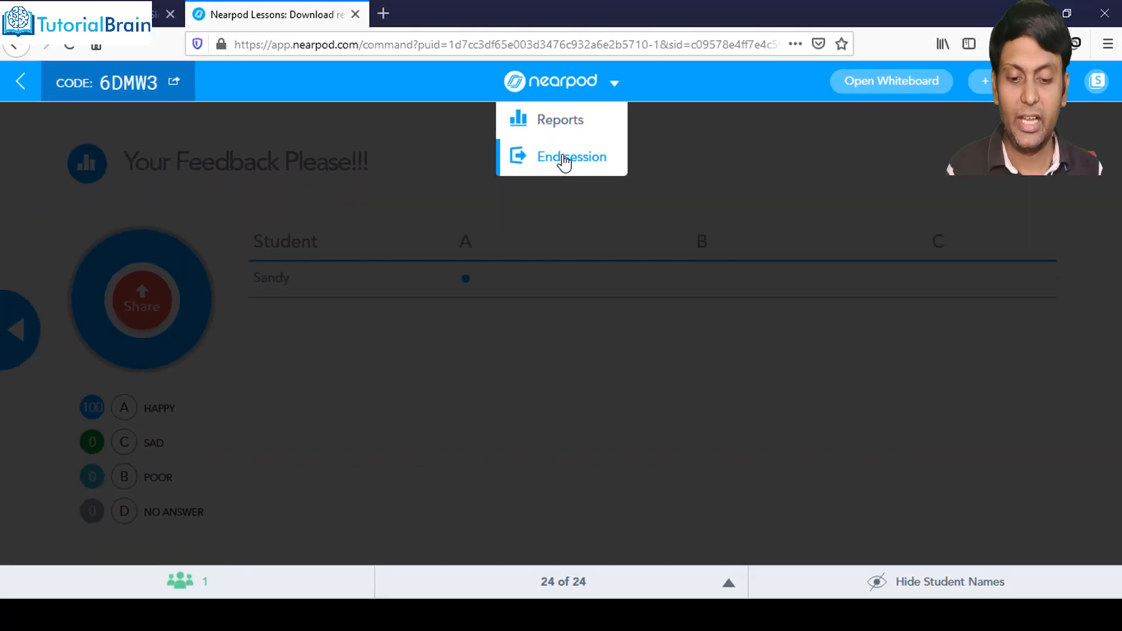
{"action": "left_click", "coordinate": [565, 289]}
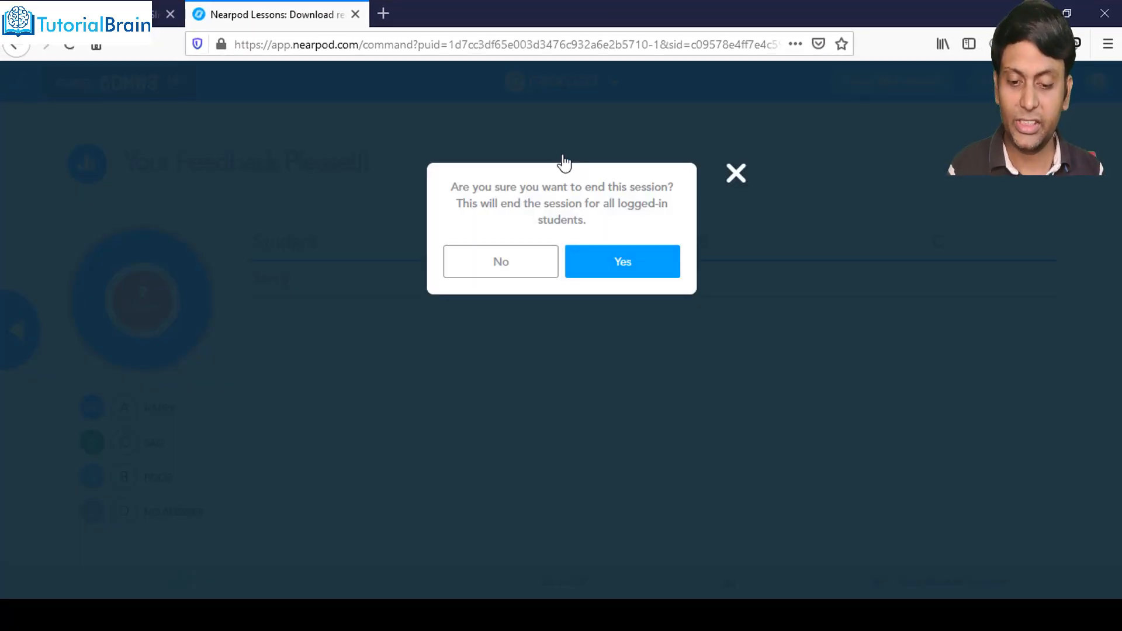
{"action": "left_click", "coordinate": [611, 266]}
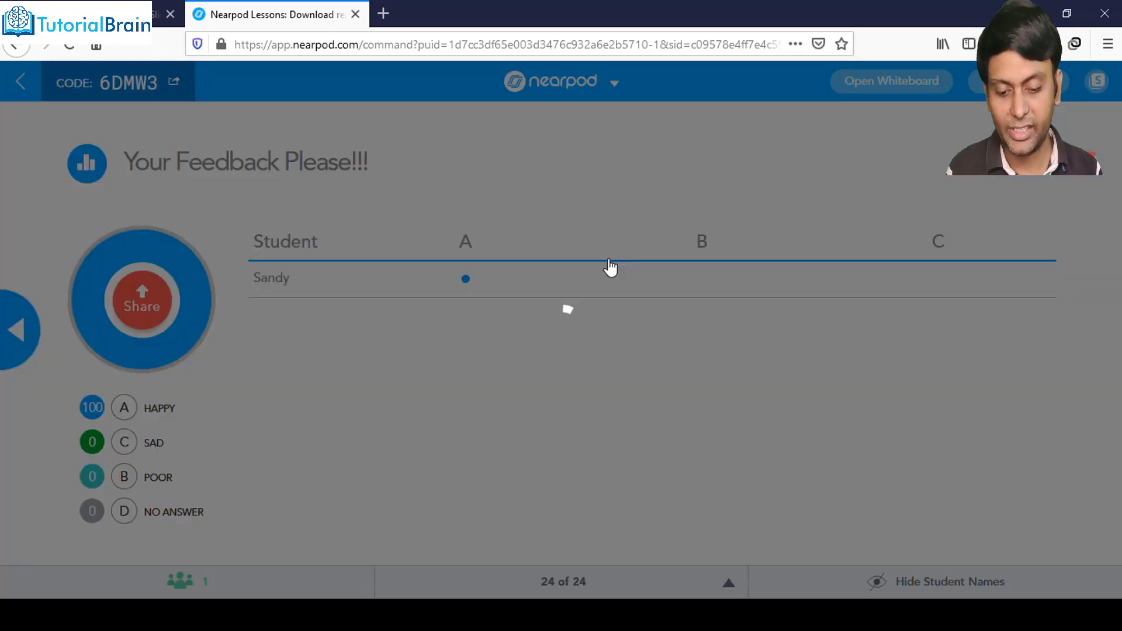
Check the student's window, return to the teacher's library, and open the HTML folder.
{"action": "key", "text": "alt+Tab"}
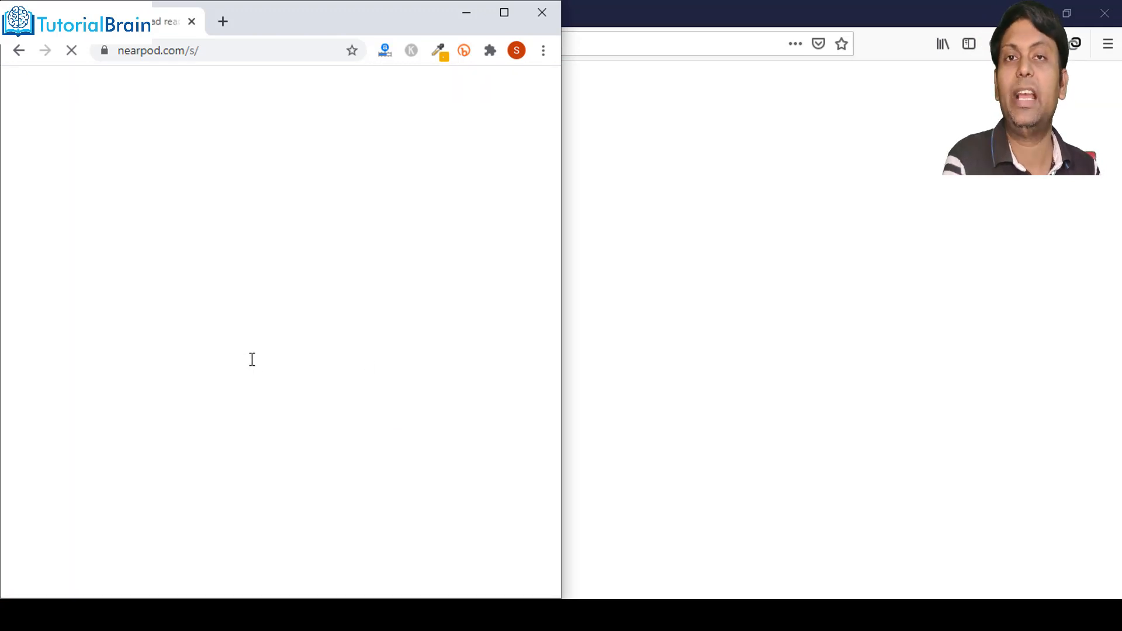
{"action": "left_click", "coordinate": [785, 169]}
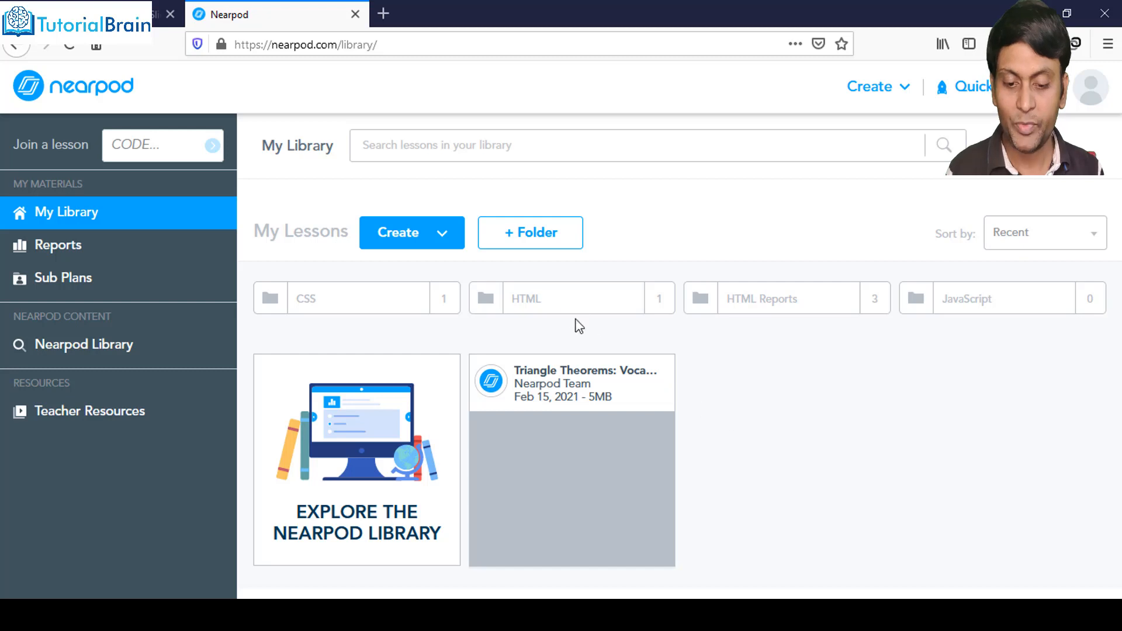
{"action": "left_click", "coordinate": [570, 309]}
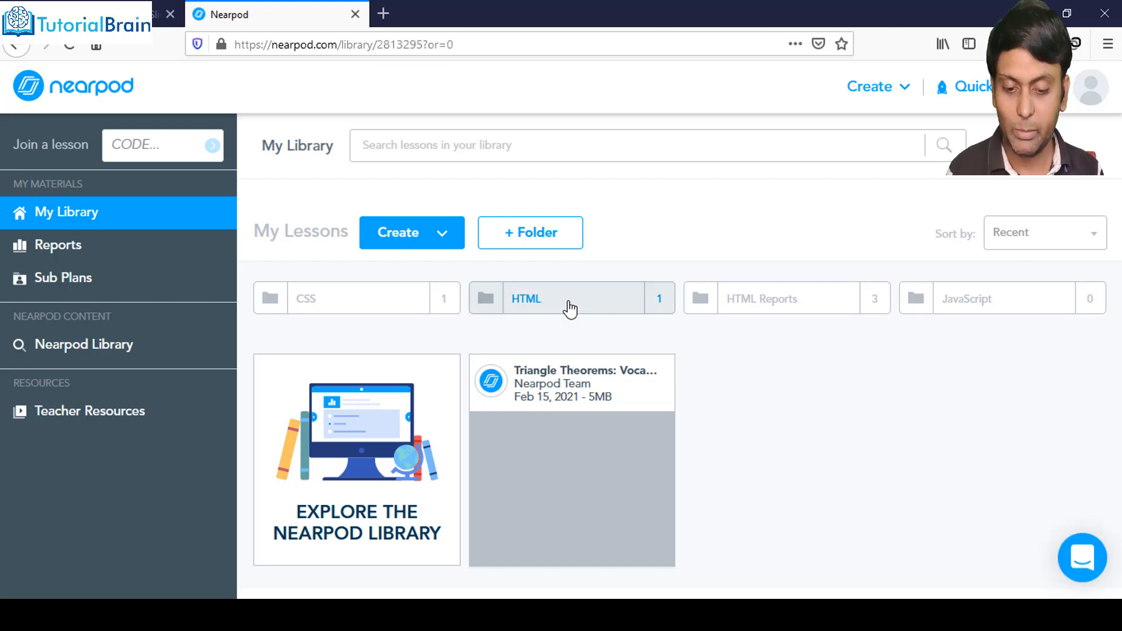